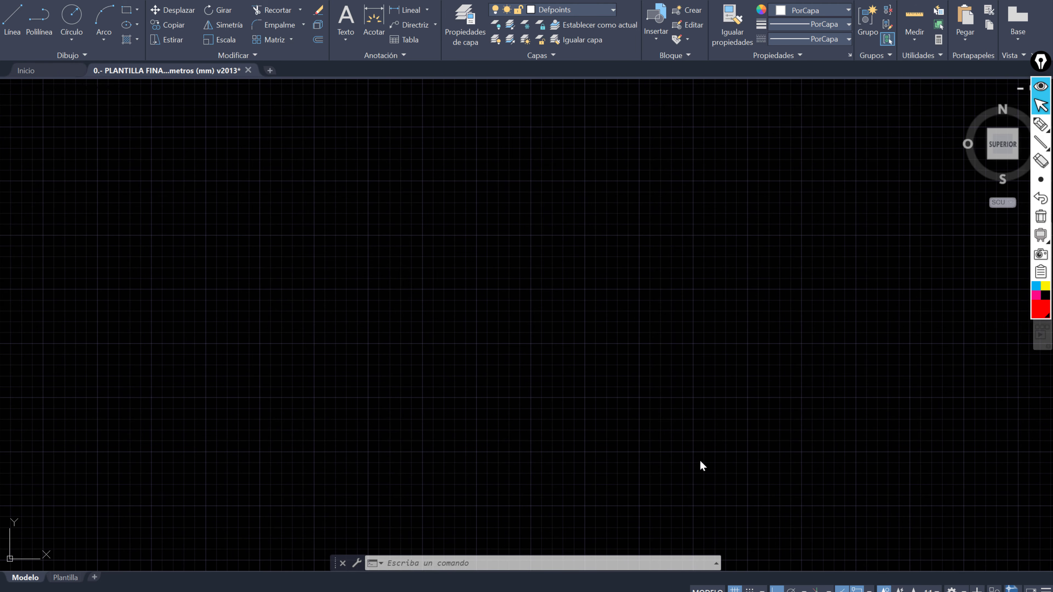
Step: Bring the full-screen Figura 3.32 gear arm slide to the front
key(super)
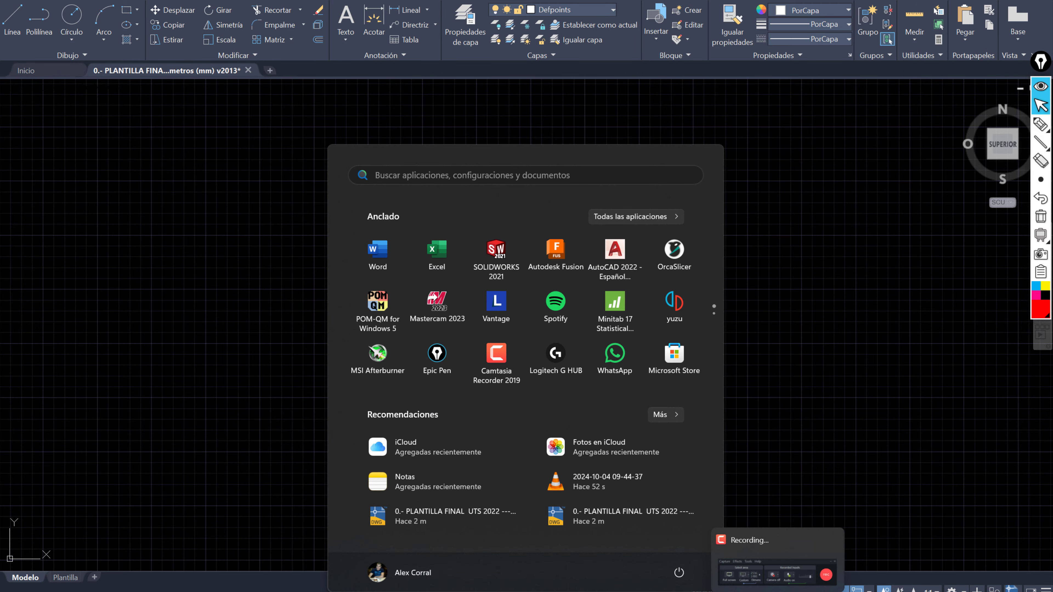
click(727, 539)
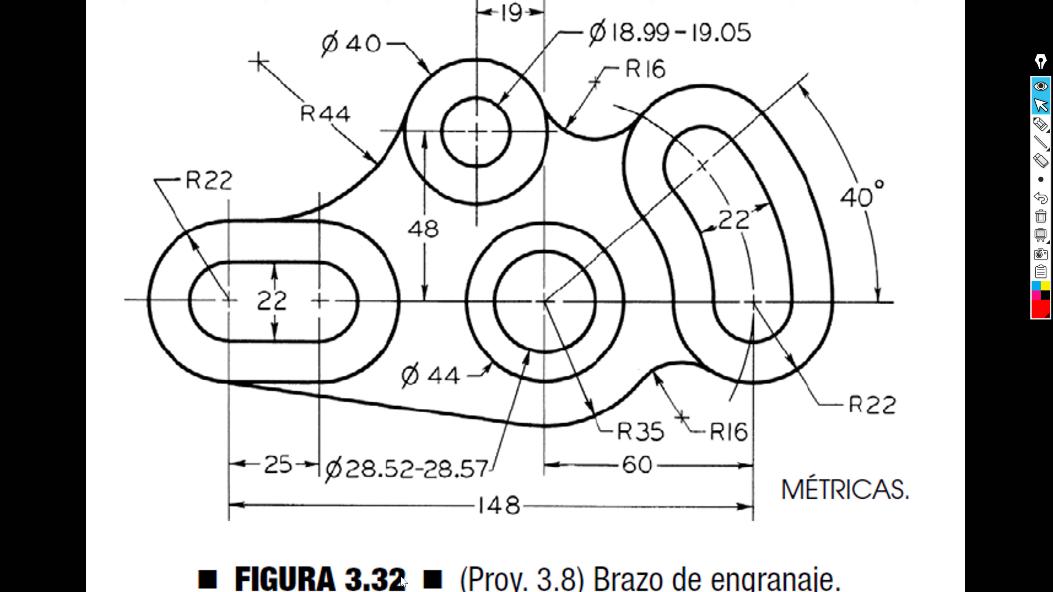
Step: Switch Epic Pen to freehand ink, trace the slot's left end and outer arm curve, then erase
click(1041, 125)
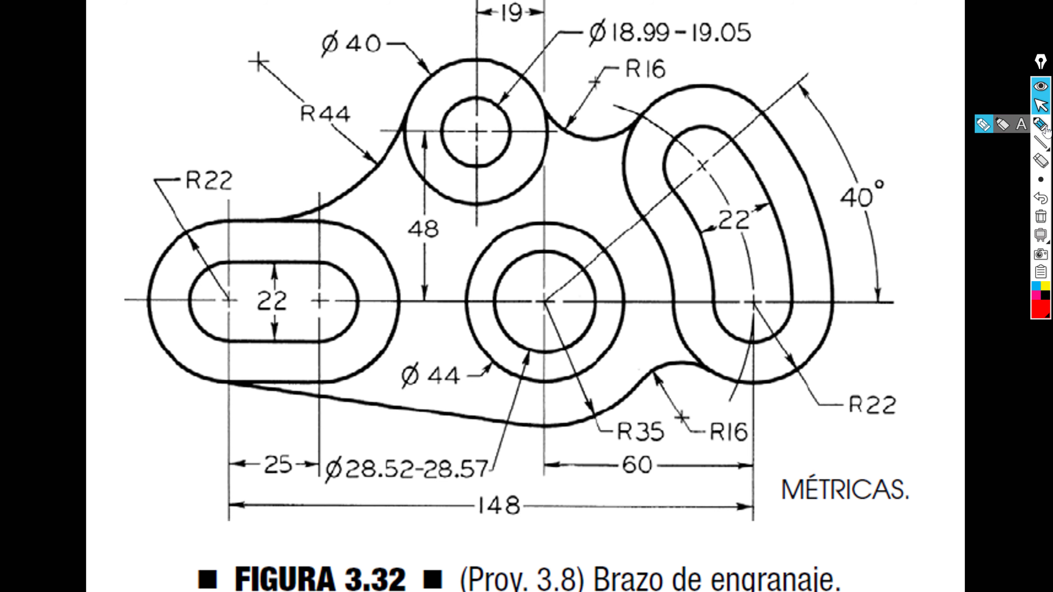
click(1046, 128)
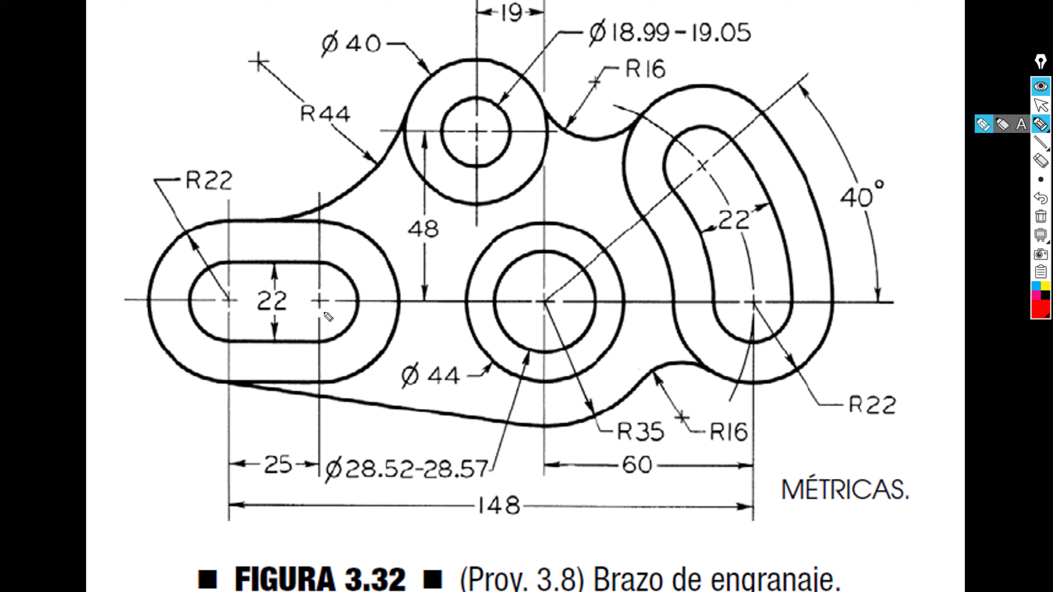
click(229, 298)
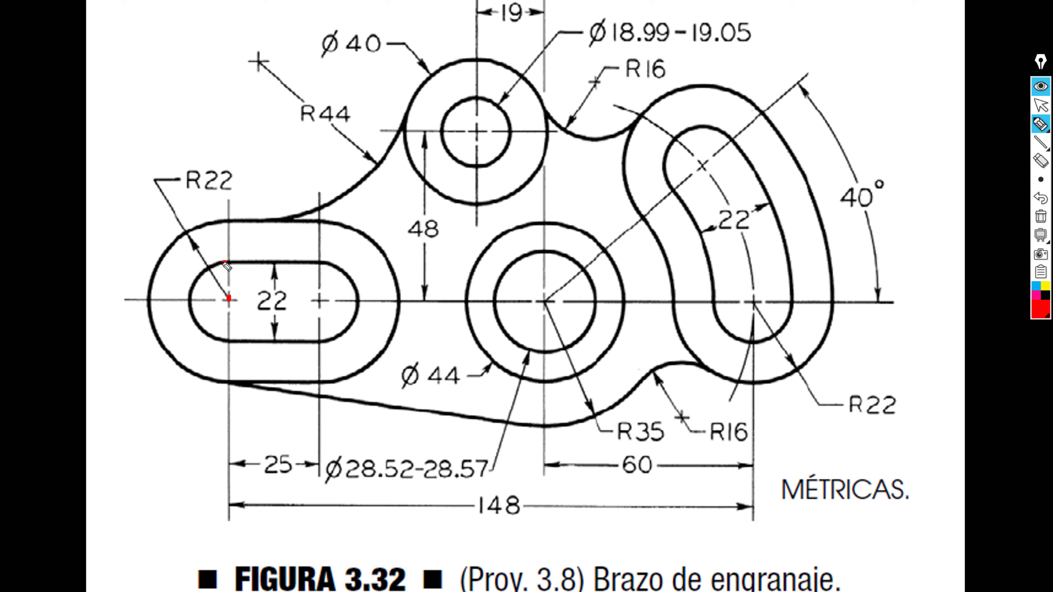
mouse_move(226, 262)
mouse_down()
mouse_move(190, 289)
mouse_move(233, 272)
mouse_up()
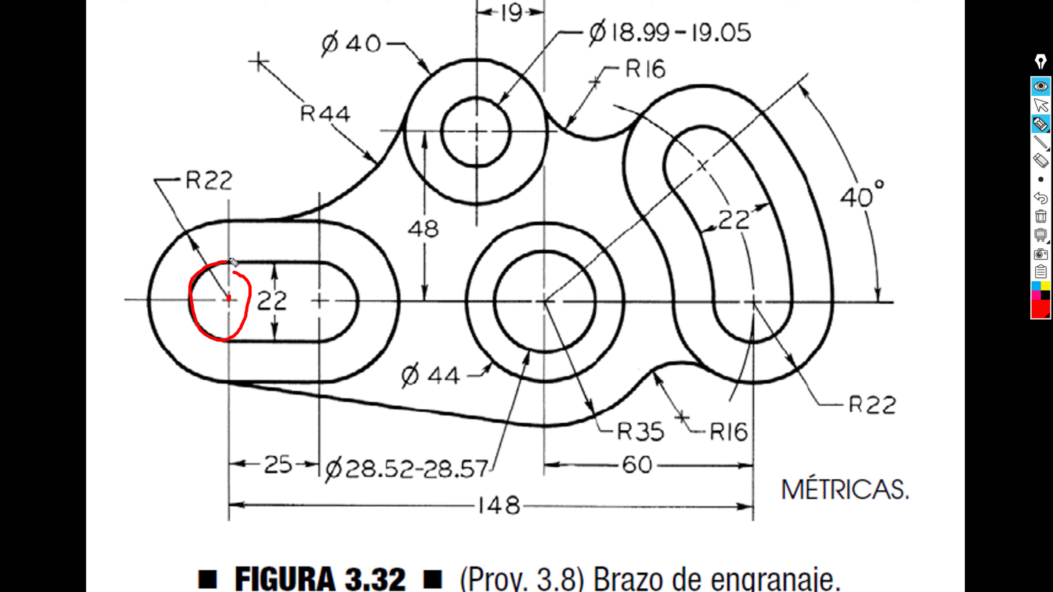
mouse_move(208, 224)
mouse_down()
mouse_move(154, 272)
mouse_move(182, 356)
mouse_up()
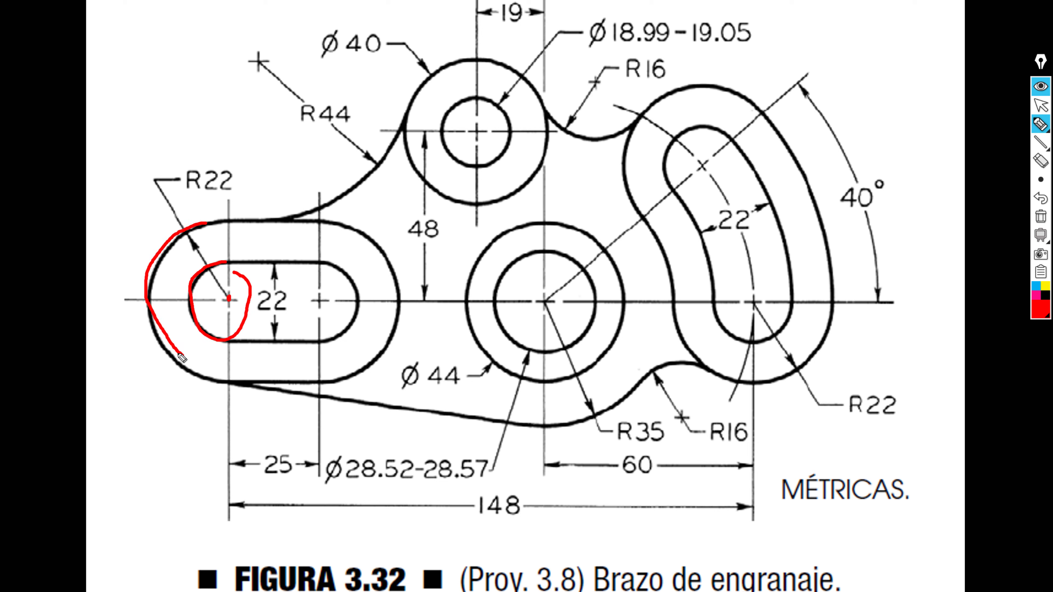
click(1040, 217)
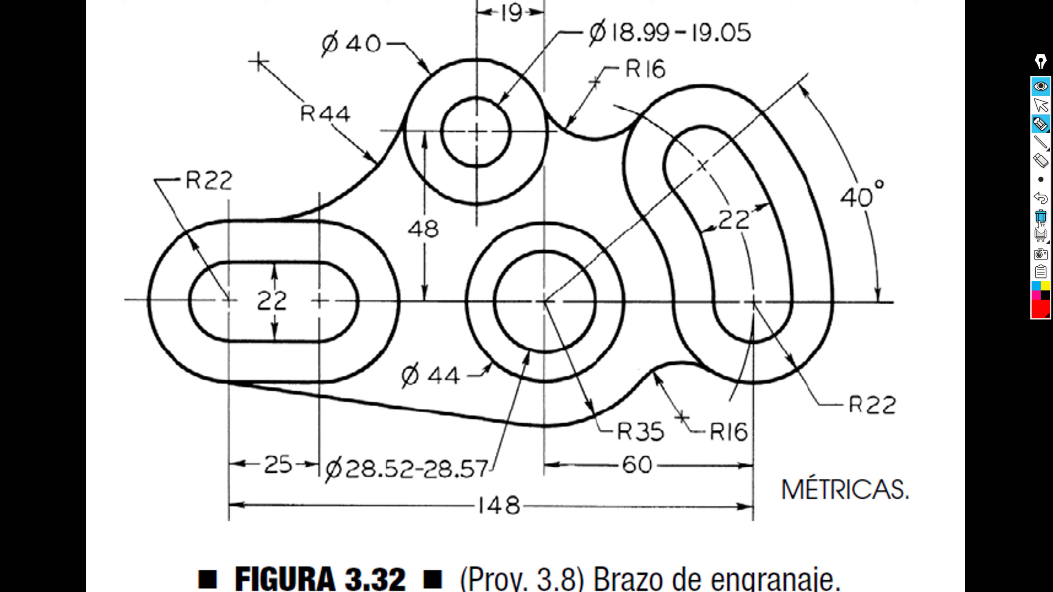
Step: Circle the slot's left end and its 22 width with arrows, then clear the ink
mouse_move(212, 265)
mouse_down()
mouse_move(261, 304)
mouse_move(206, 266)
mouse_up()
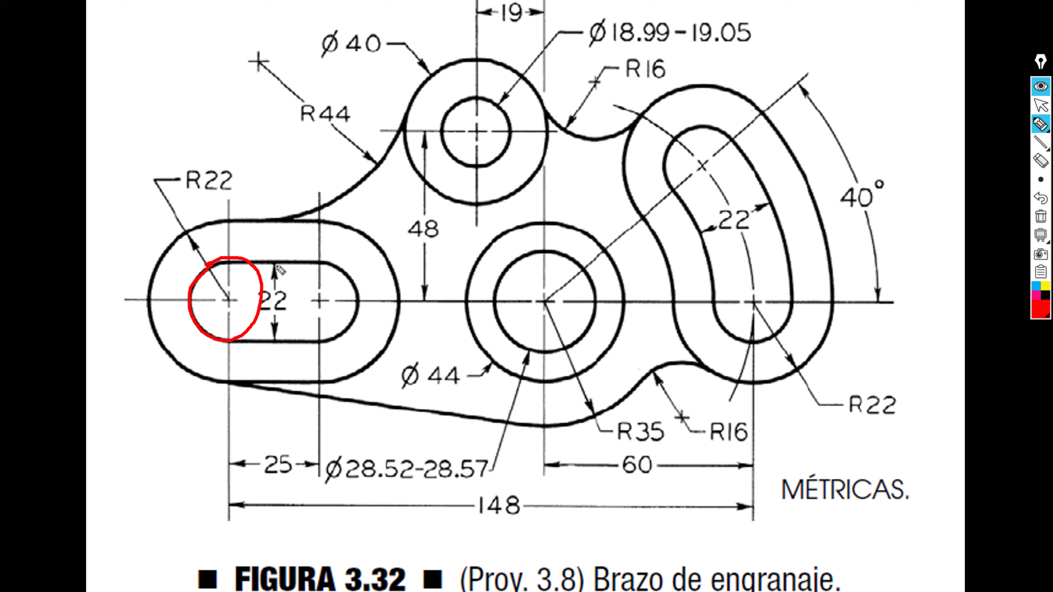
drag(268, 279, 293, 296)
mouse_move(235, 237)
mouse_down()
mouse_move(235, 257)
mouse_move(243, 249)
mouse_up()
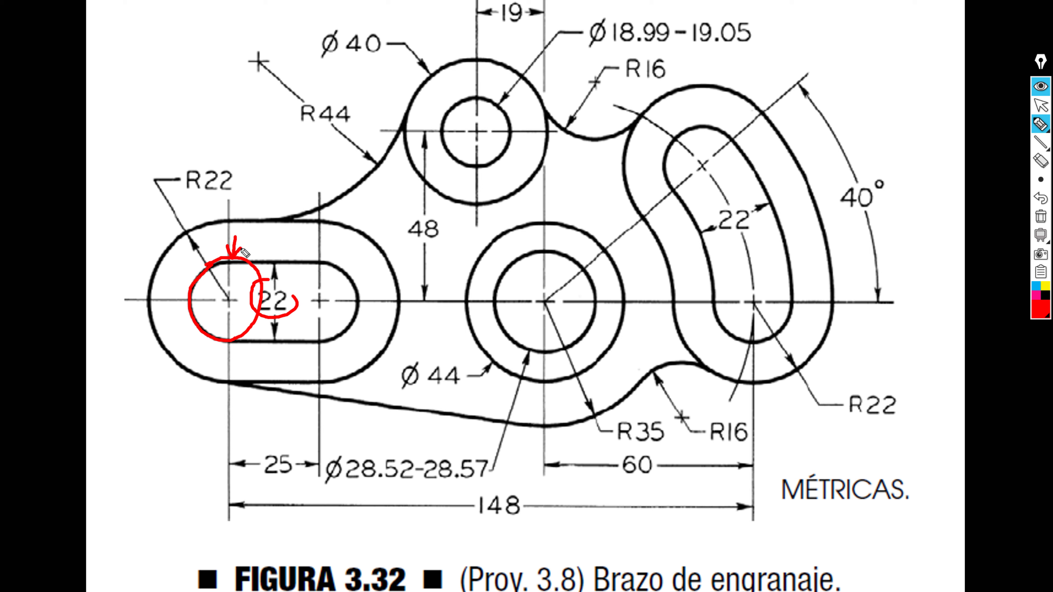
mouse_move(224, 340)
mouse_down()
mouse_move(223, 358)
mouse_move(230, 343)
mouse_move(238, 353)
mouse_up()
click(1041, 216)
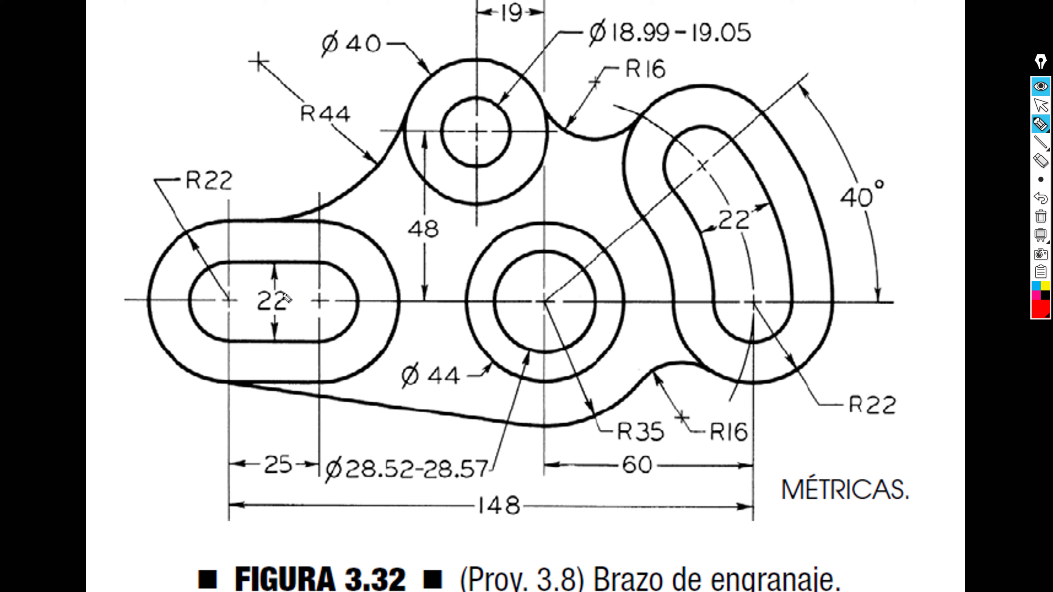
Step: Mark the slot's left centre point, stop inking, and return to AutoCAD 2022
drag(227, 299, 227, 304)
click(1040, 106)
key(alt+Tab)
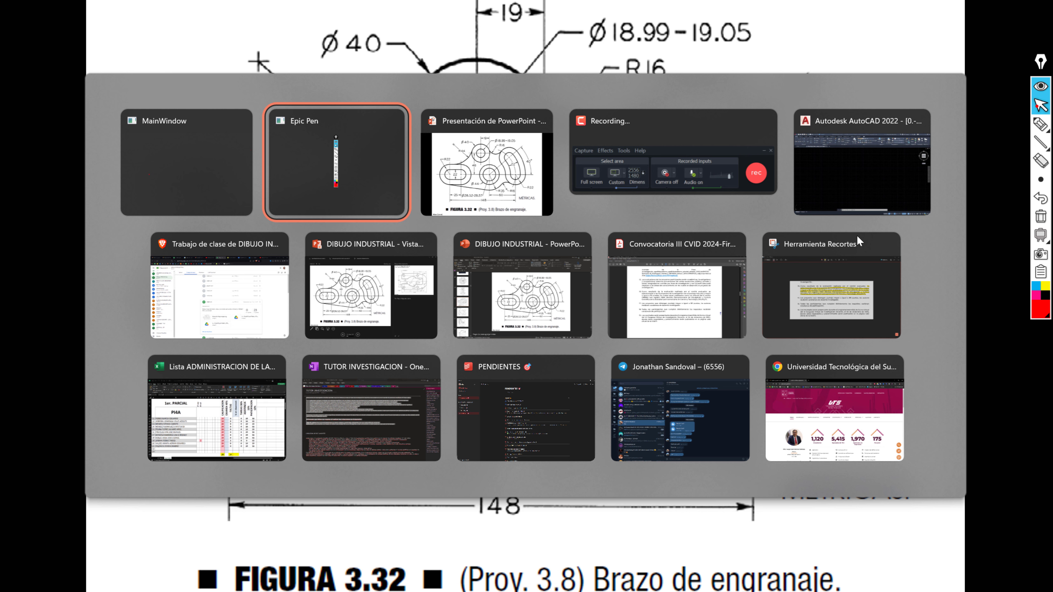
click(870, 176)
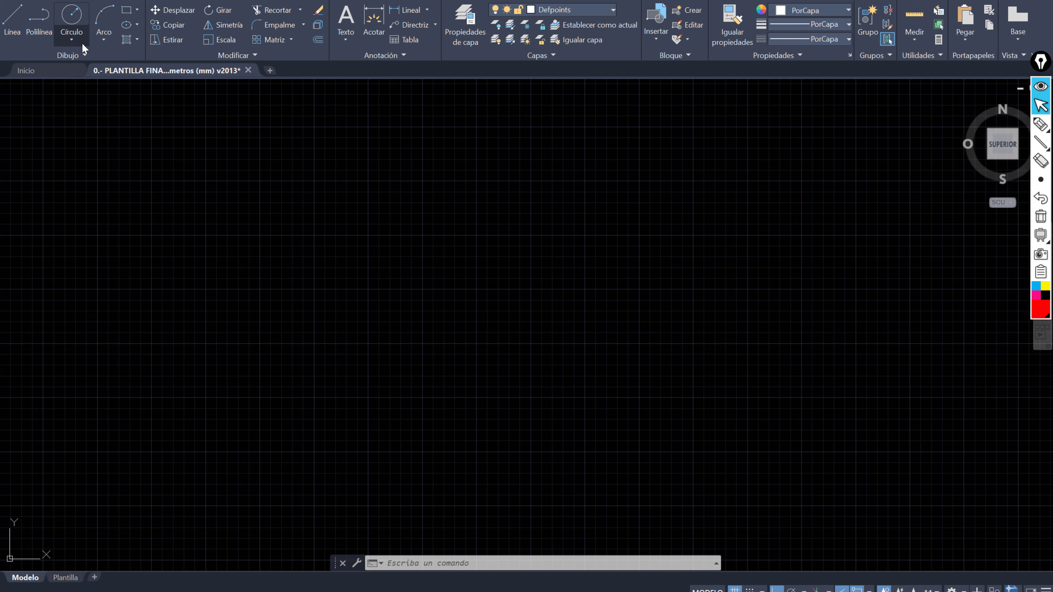
Step: Draw a circle of diameter 22 using the Centre, Diameter option
click(70, 41)
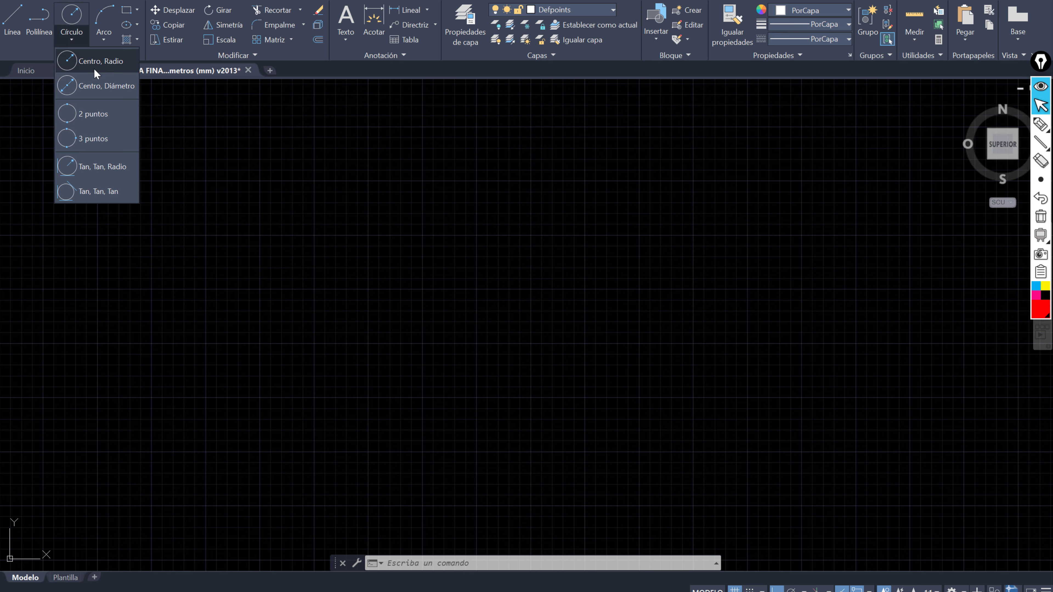
click(118, 93)
click(311, 278)
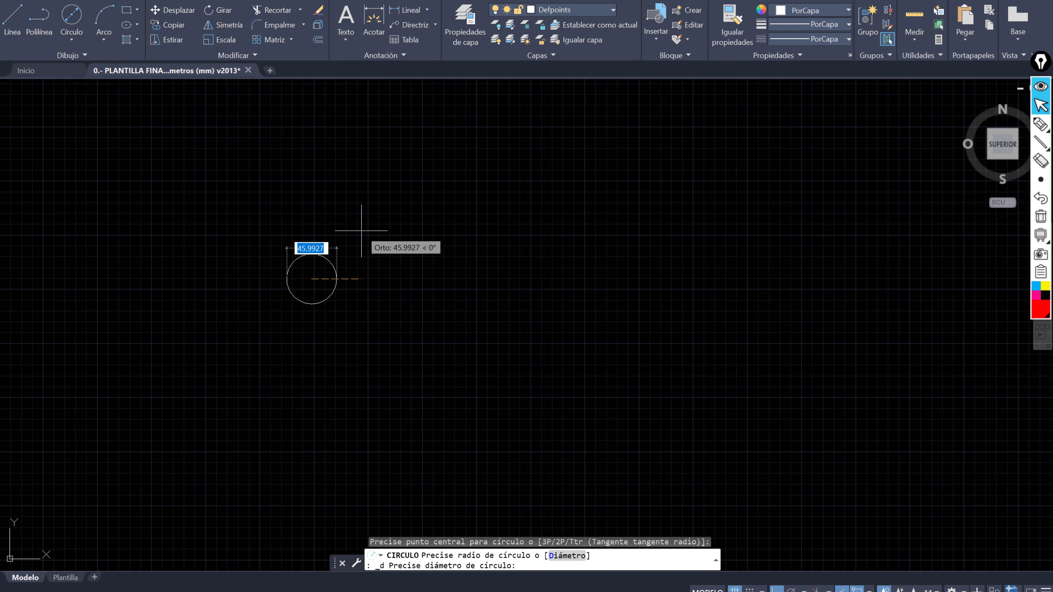
text(22)
key(Return)
Step: Zoom the view around the circle, collapse the Epic Pen toolbar, and bring up the window switcher
scroll(309, 268, up, 2)
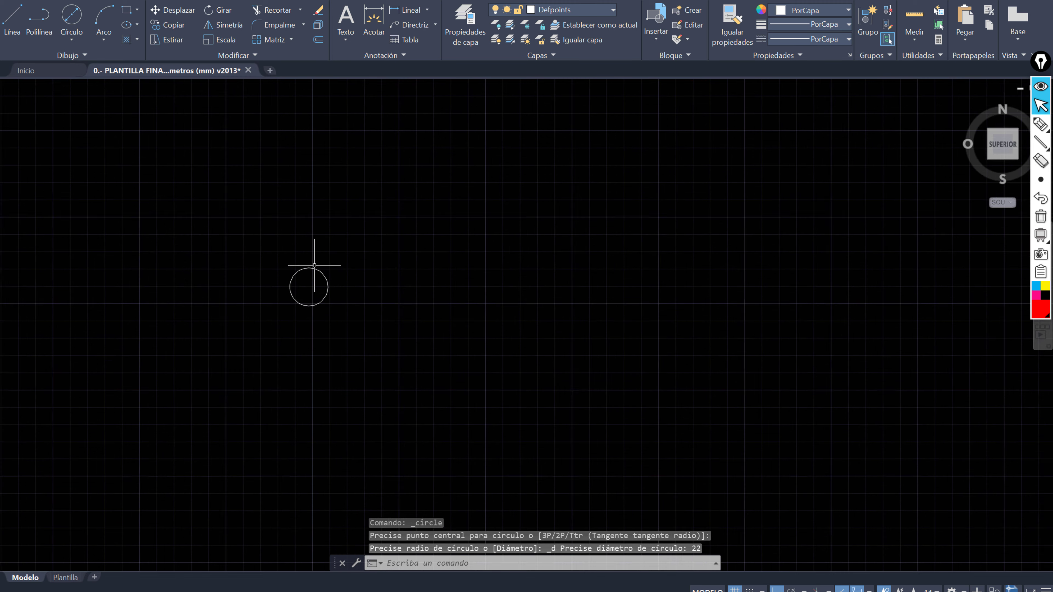
scroll(314, 294, up, 2)
scroll(323, 297, up, 6)
scroll(356, 286, up, 4)
scroll(377, 278, down, 4)
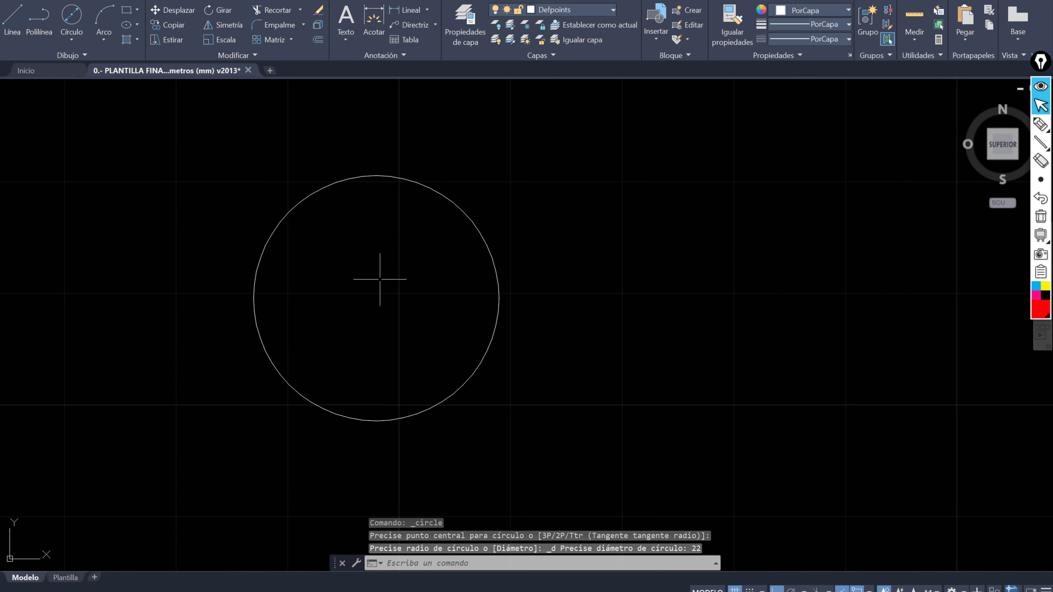
scroll(379, 194, up, 2)
scroll(379, 193, down, 2)
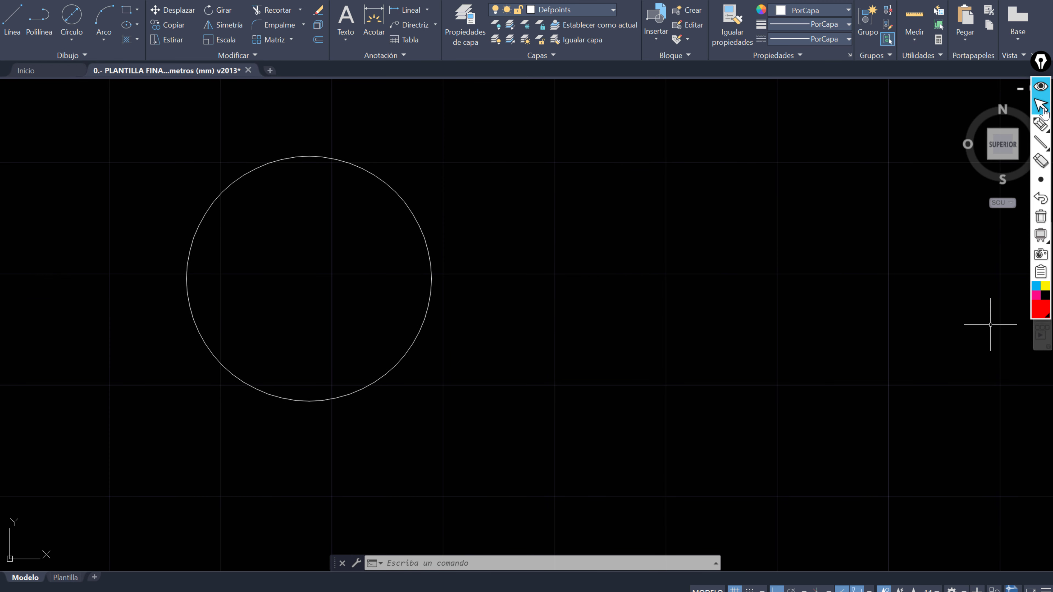
click(1042, 101)
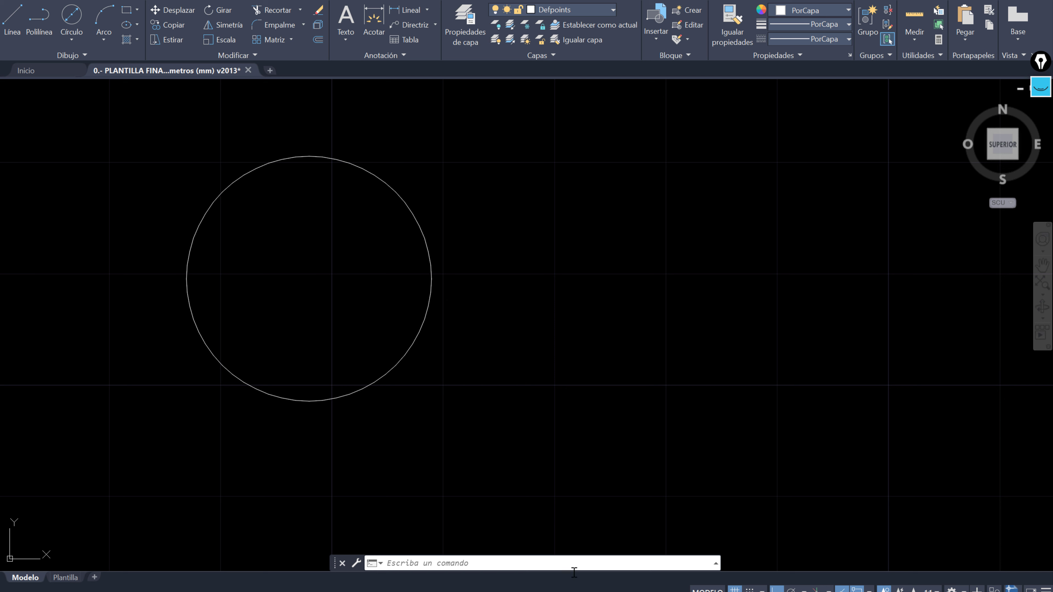
key(alt+Tab)
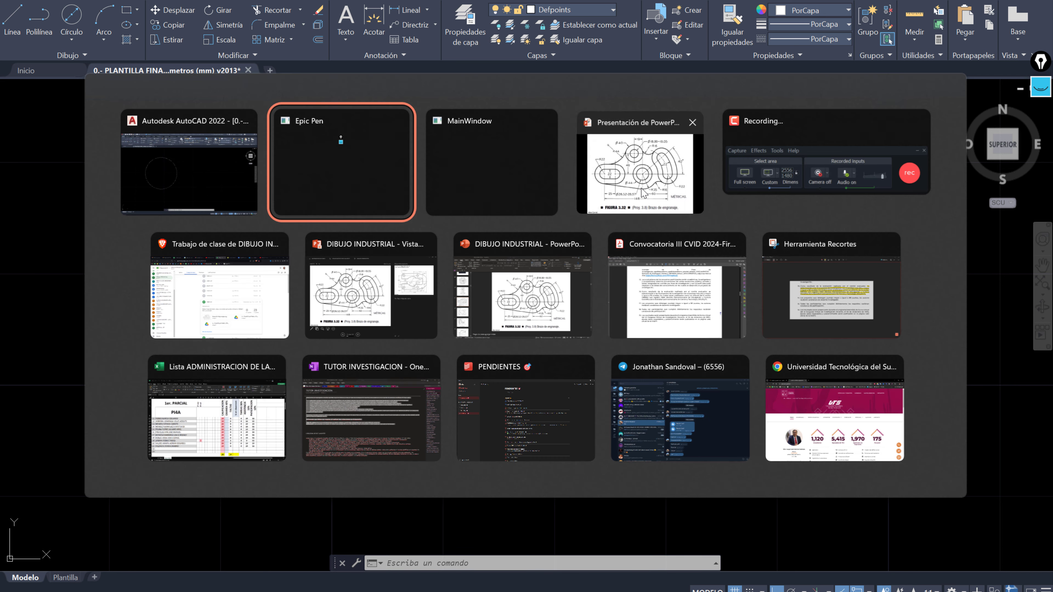
Step: On the Figura 3.32 slide, ink around the slot's left end, its R22 radius and label
click(644, 192)
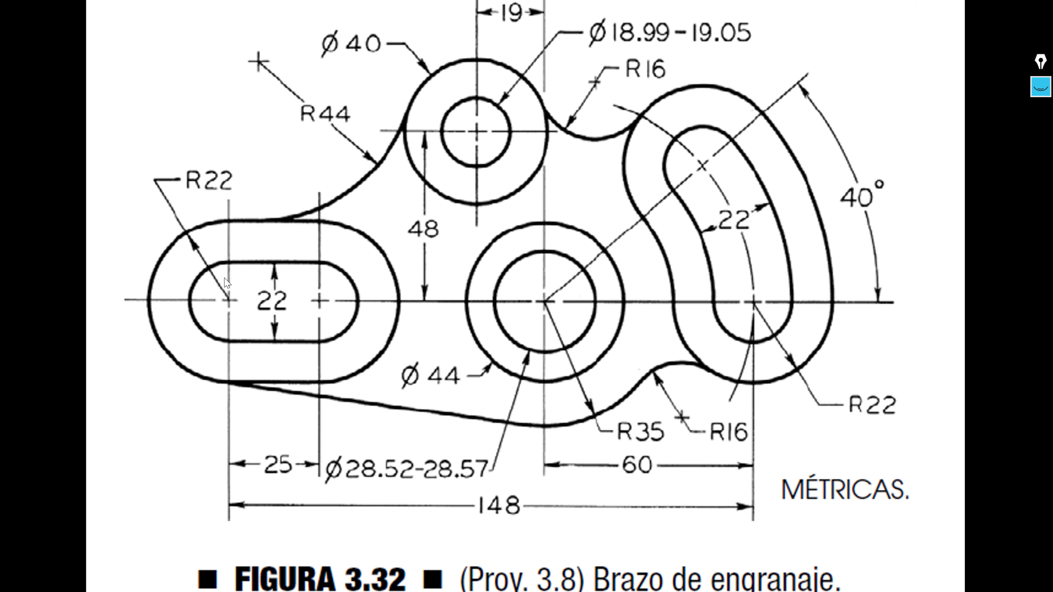
click(63, 581)
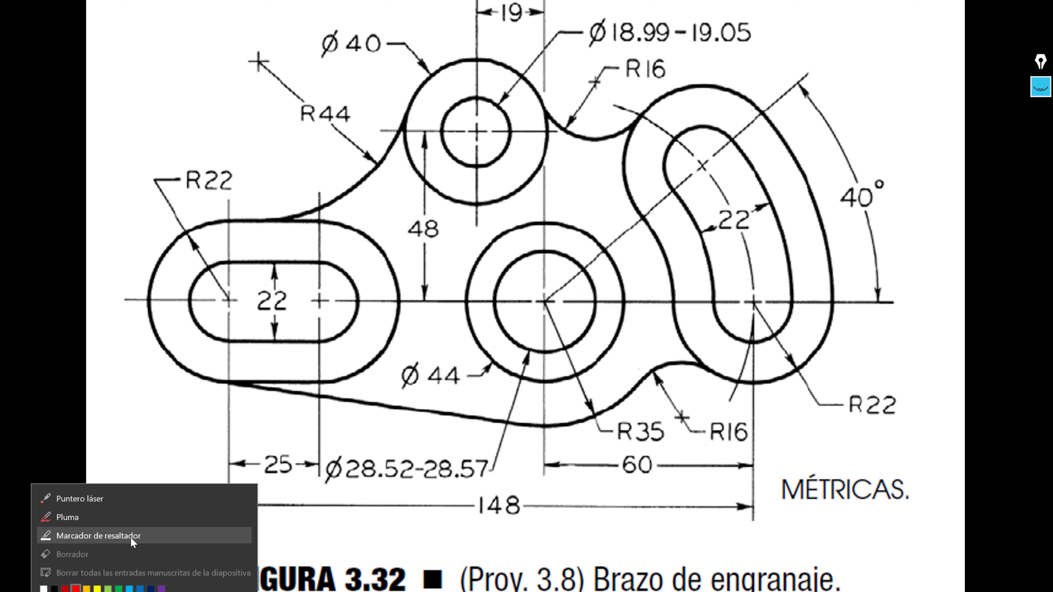
click(121, 509)
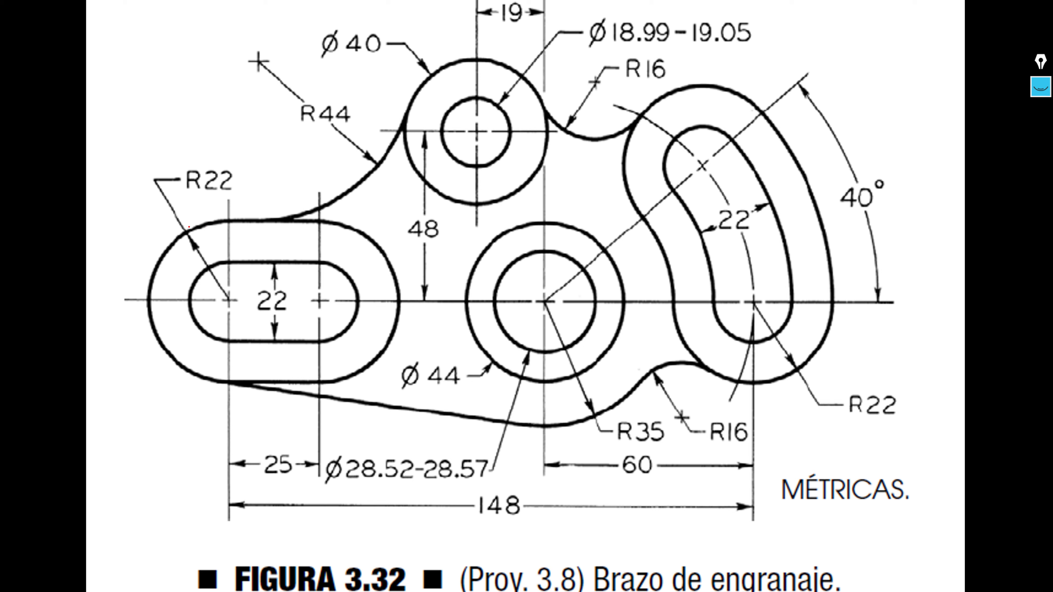
mouse_move(189, 227)
mouse_down()
mouse_move(245, 229)
mouse_move(190, 231)
mouse_up()
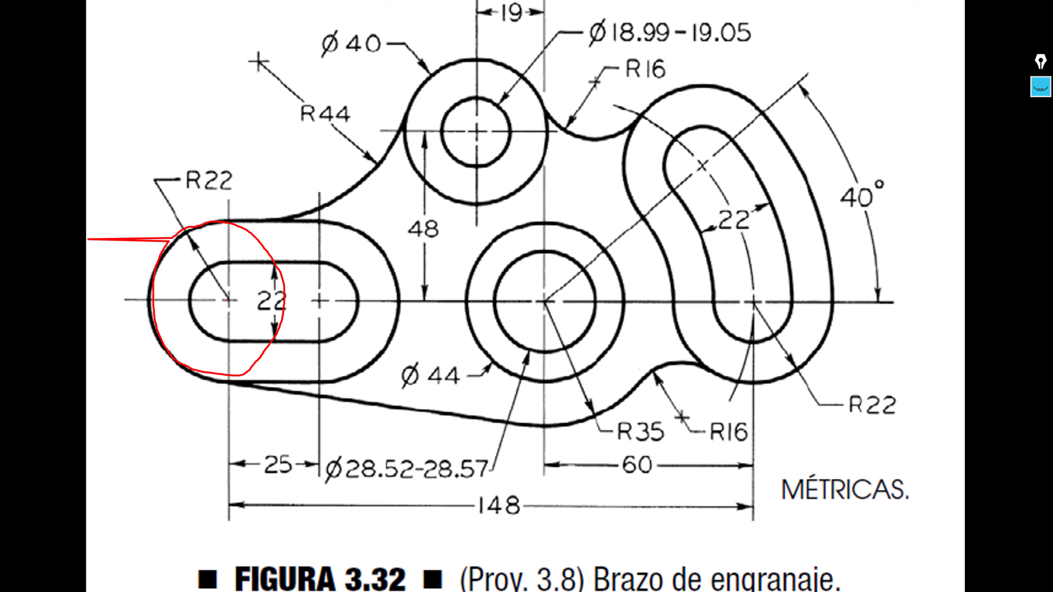
drag(228, 300, 198, 253)
mouse_move(187, 161)
mouse_down()
mouse_move(220, 207)
mouse_move(194, 158)
mouse_up()
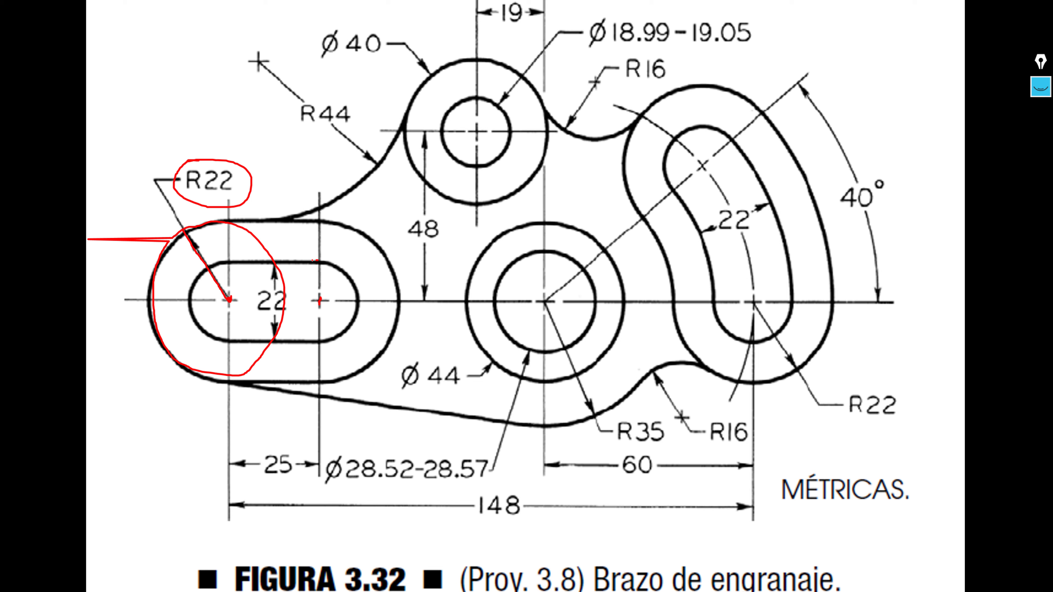
Step: Mark the right slot centre and 25 spacing, redraw the centre line, circle the right end
drag(314, 261, 317, 268)
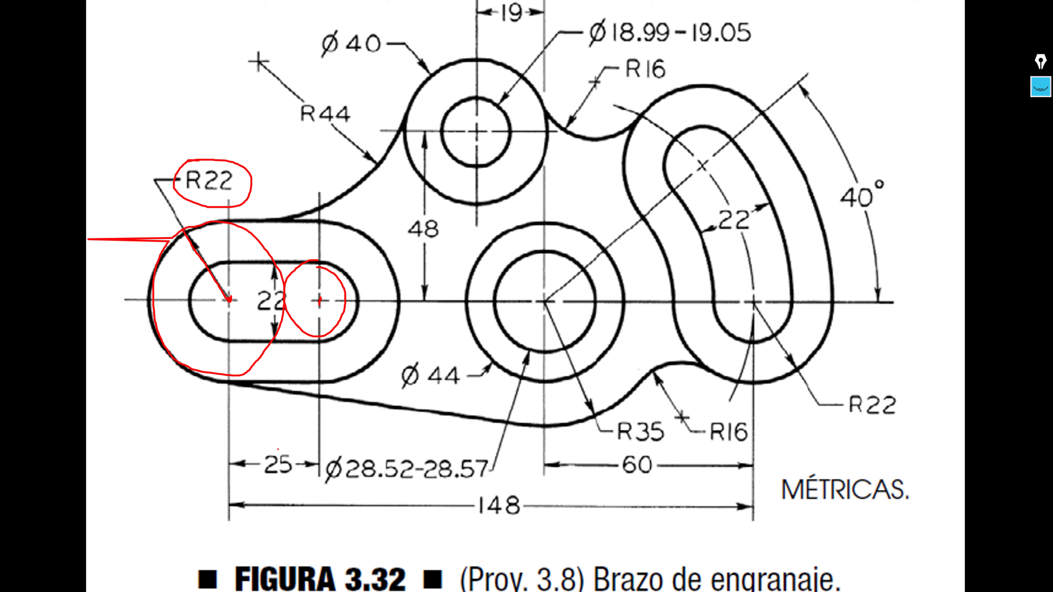
mouse_move(254, 457)
mouse_down()
mouse_move(293, 485)
mouse_move(283, 445)
mouse_up()
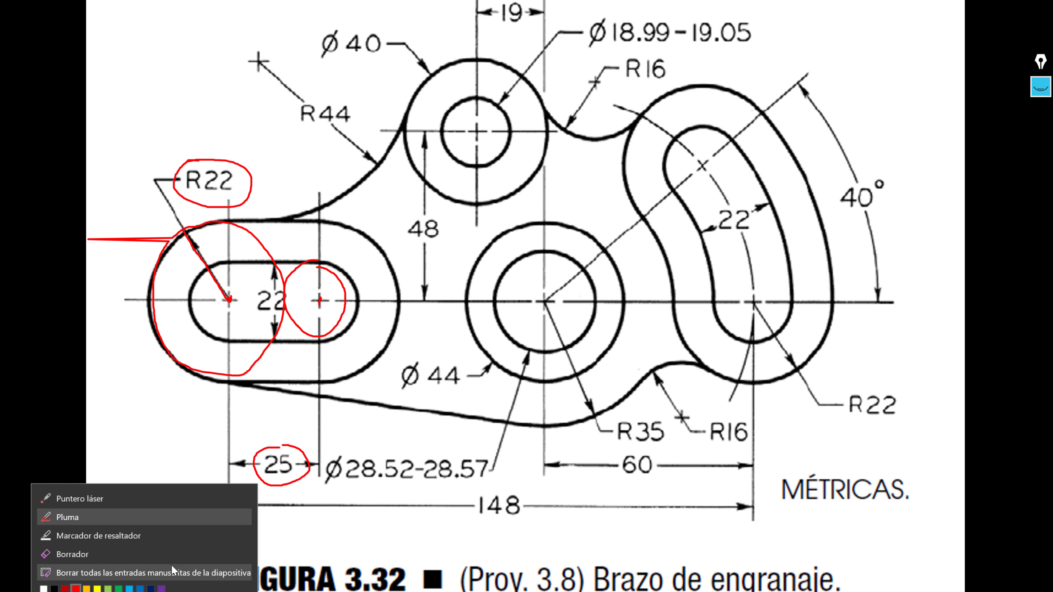
click(170, 569)
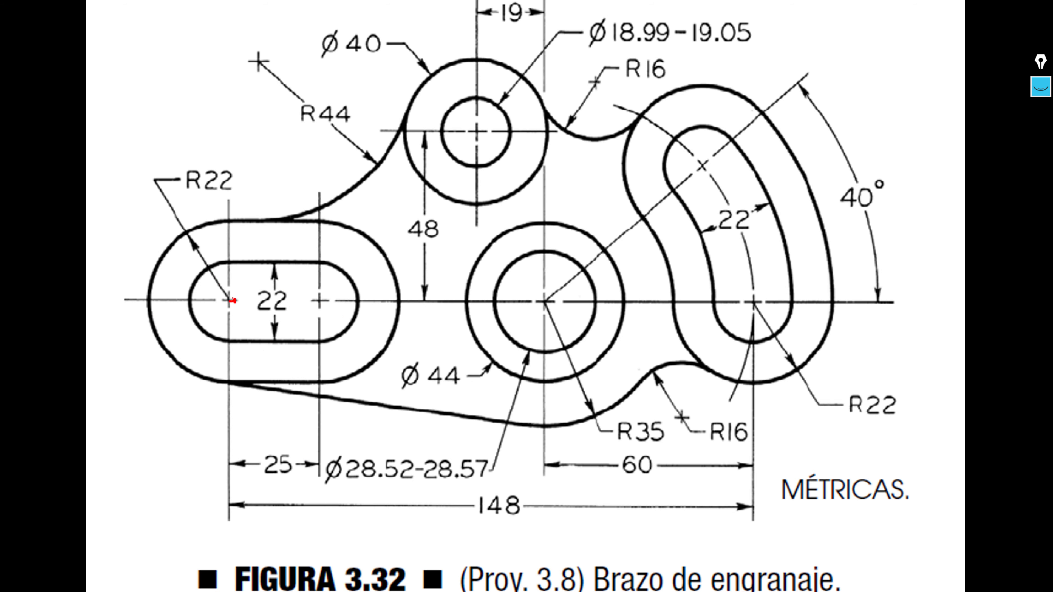
drag(233, 300, 304, 299)
mouse_move(323, 263)
mouse_down()
mouse_move(295, 289)
mouse_move(312, 336)
mouse_move(352, 294)
mouse_up()
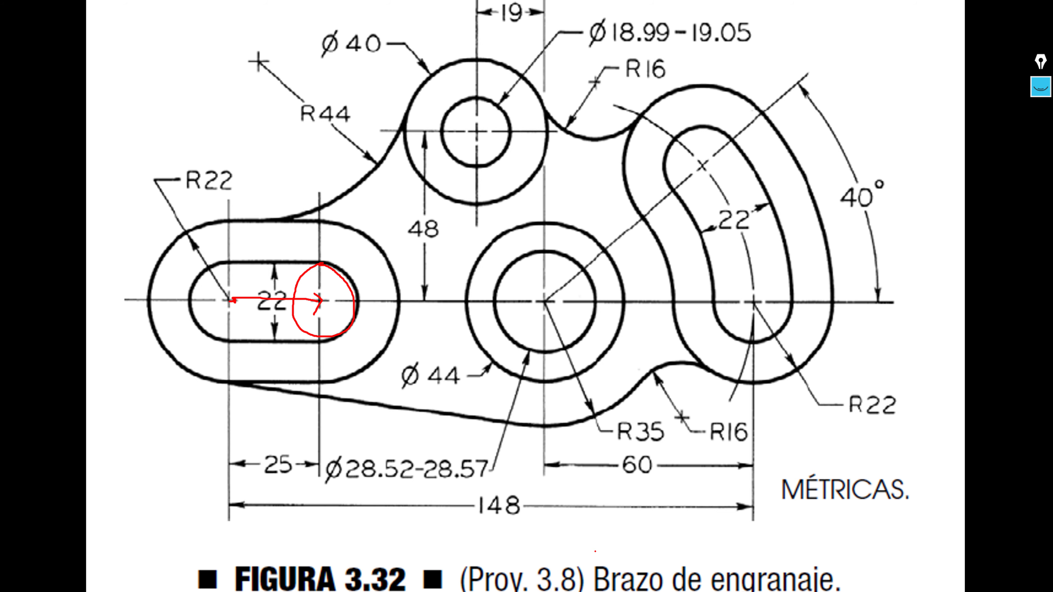
key(alt+Tab)
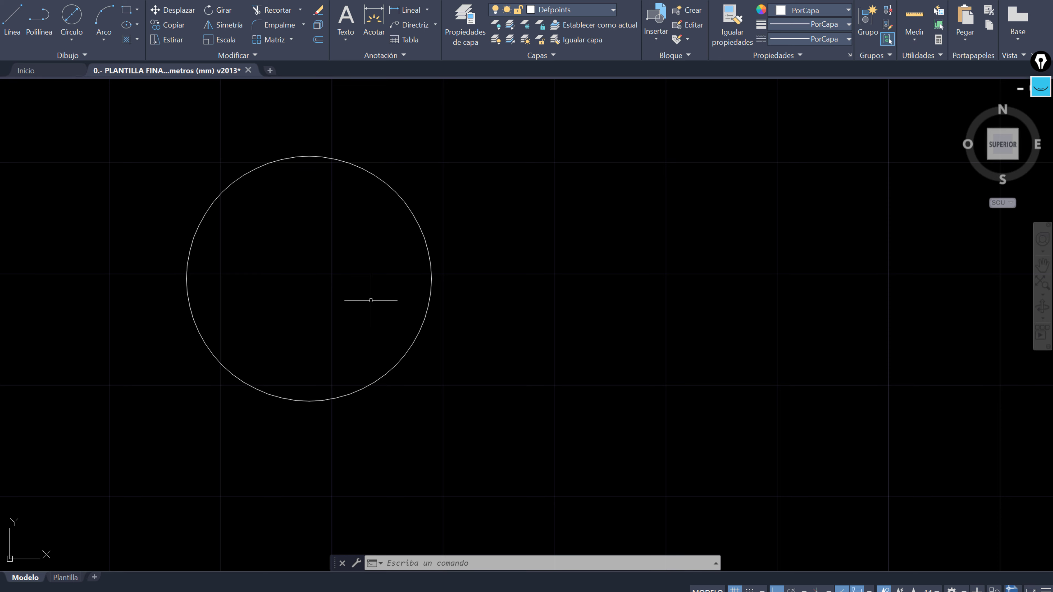
Step: Draw a 25-long horizontal line from the circle's centre, checking the reference's 25 dimension
click(10, 27)
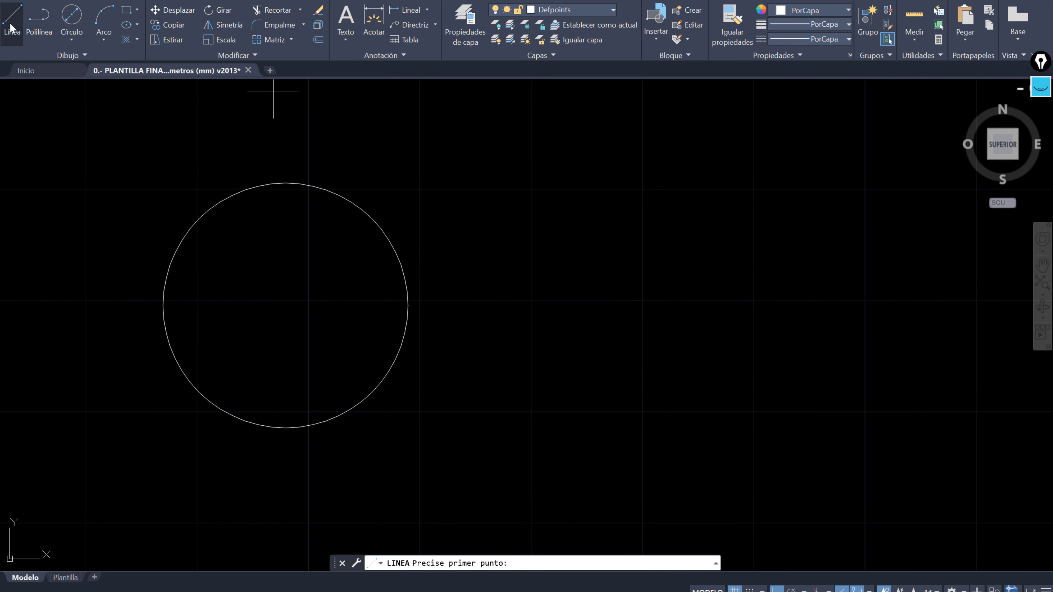
click(285, 306)
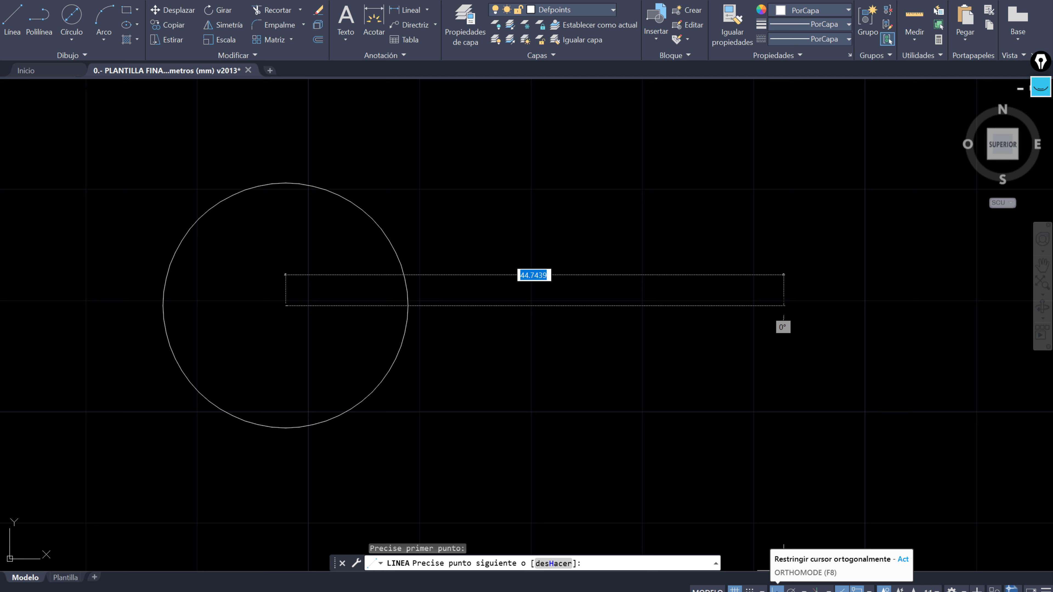
key(alt+Tab)
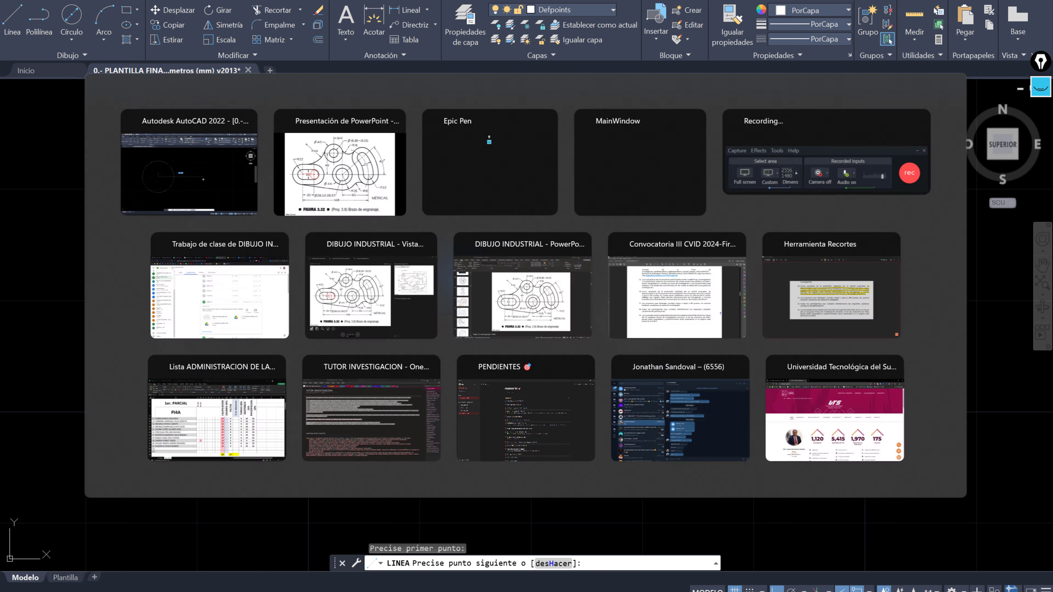
mouse_move(272, 448)
mouse_down()
mouse_move(256, 479)
mouse_move(273, 446)
mouse_up()
key(alt+Tab)
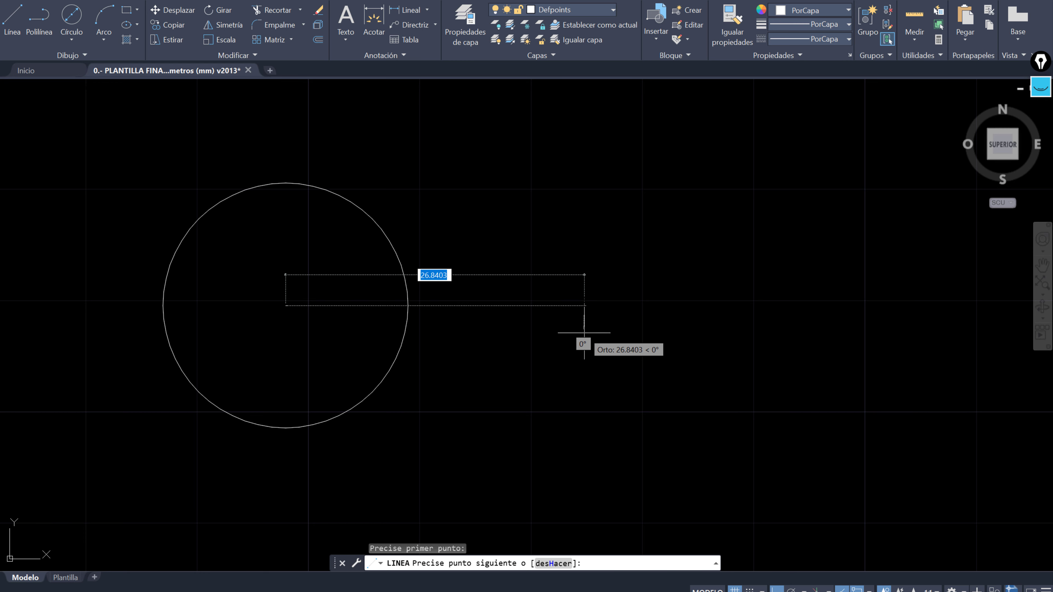
text(25)
key(Return)
key(Escape)
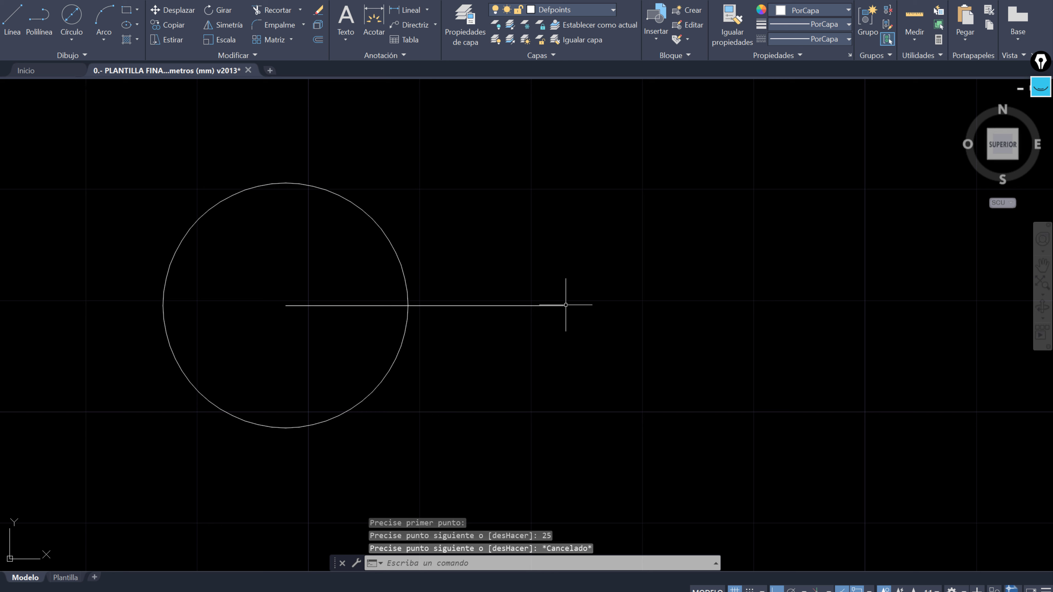
key(alt+Tab)
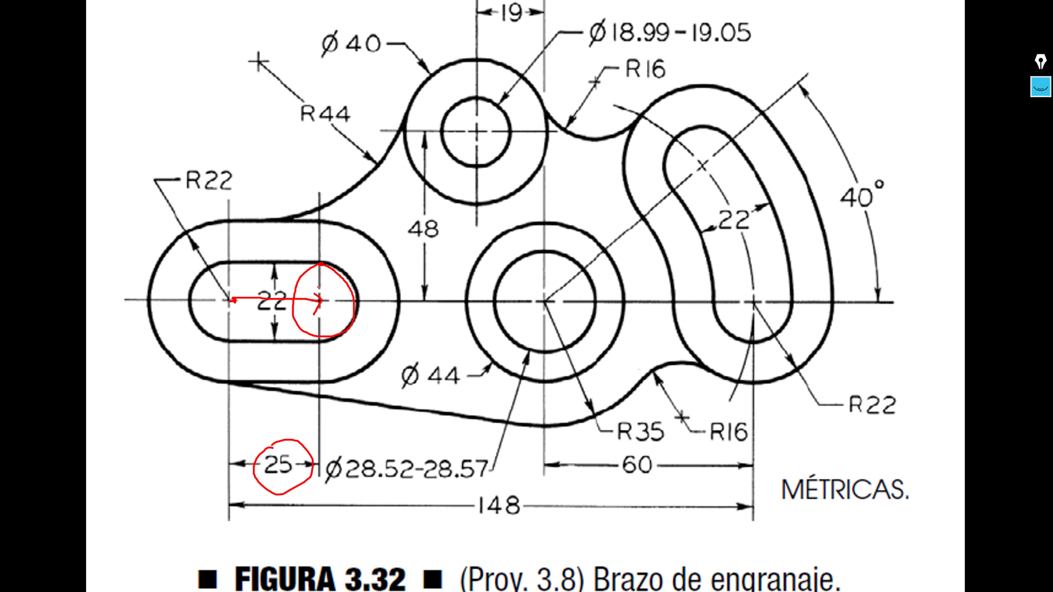
Step: Place a circle at the line's right end, mistakenly with diameter 2, then delete it
key(alt+Tab)
text(c)
key(Return)
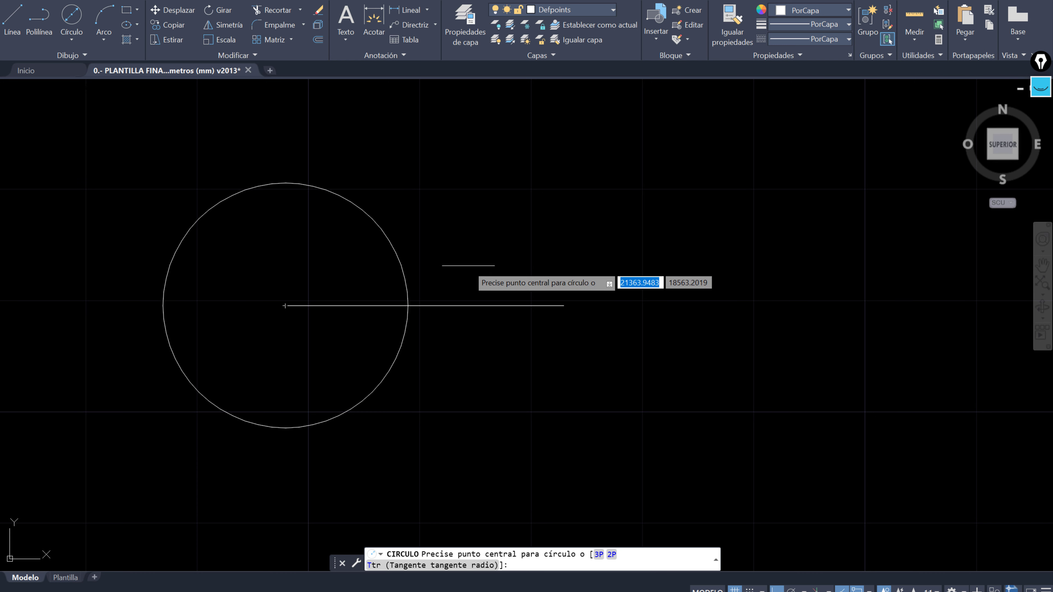
click(564, 306)
text(d)
key(Return)
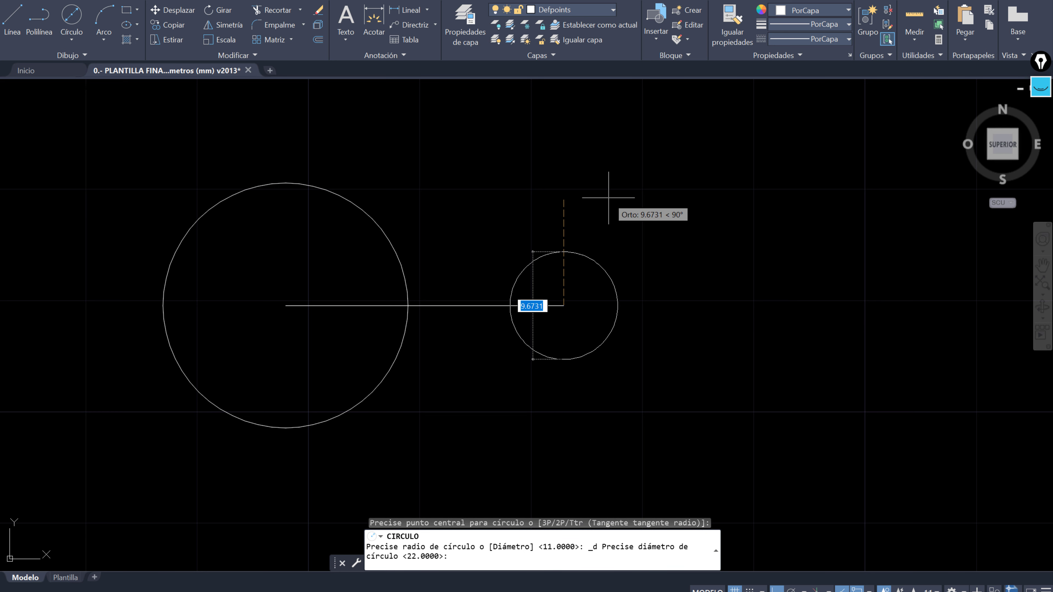
text(2)
key(Return)
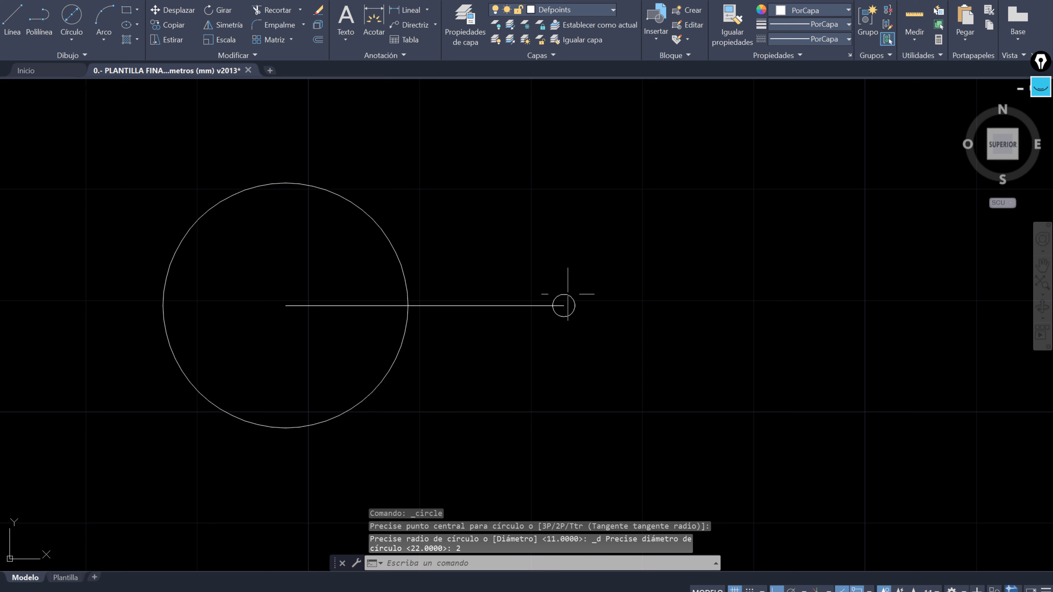
click(573, 306)
key(Delete)
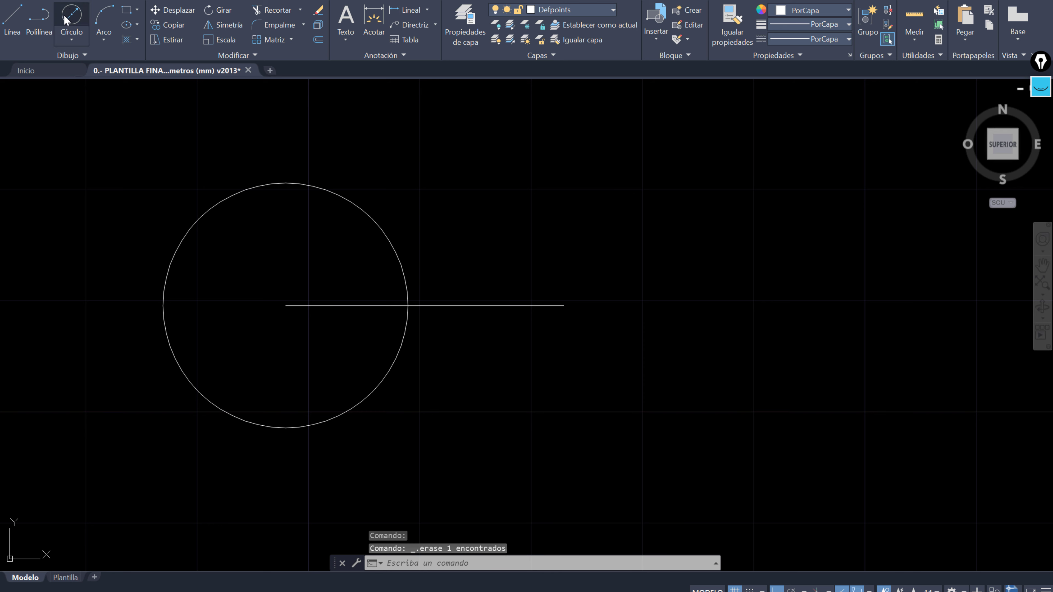
Step: Draw a Ø22 circle at the 25 line's right end and erase the construction line
click(71, 16)
click(563, 306)
text(22)
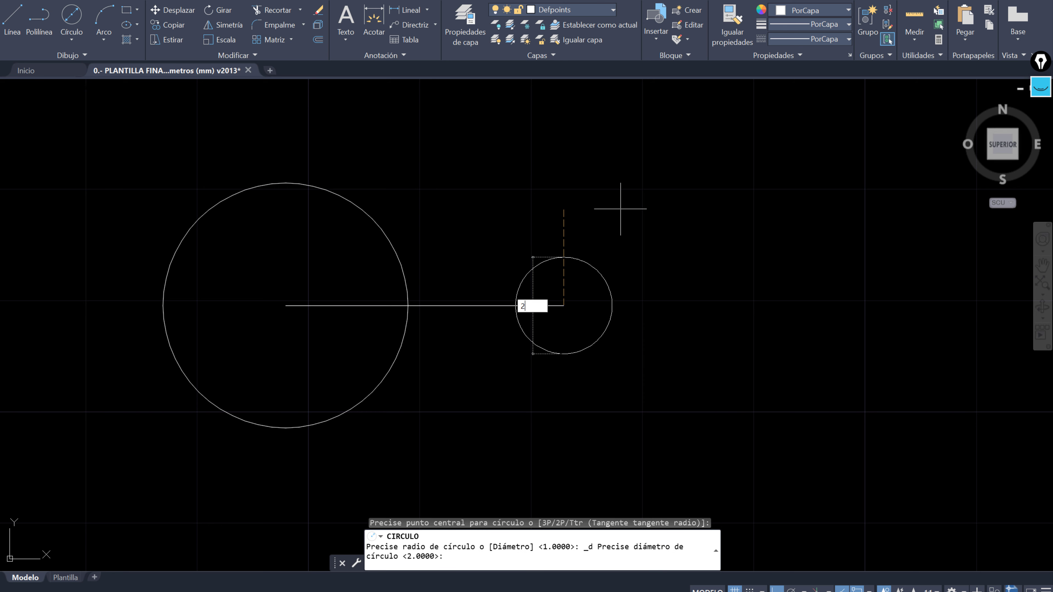
key(Return)
middle_drag(704, 220, 715, 241)
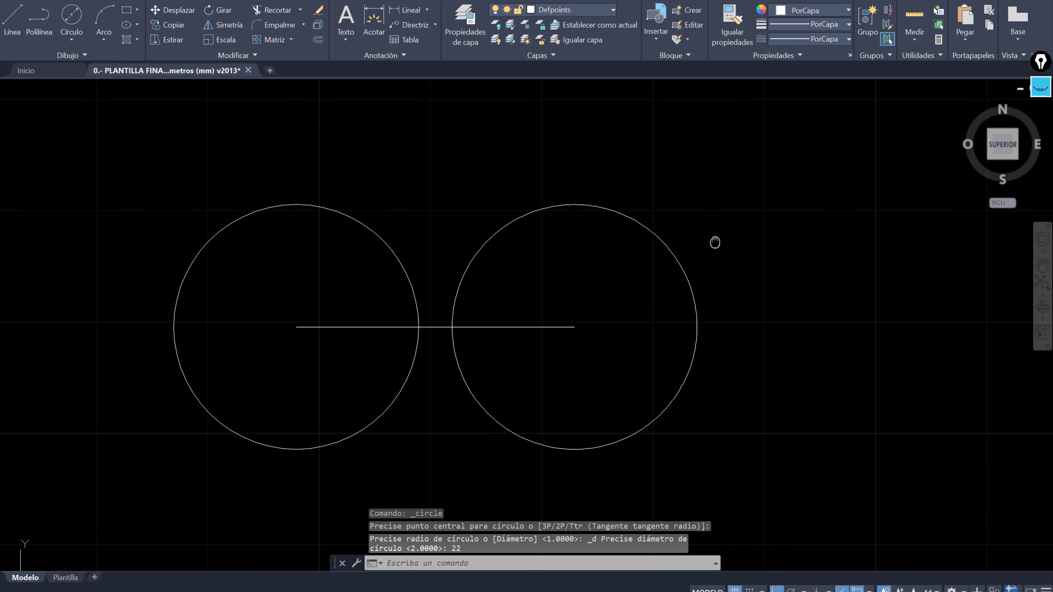
click(558, 351)
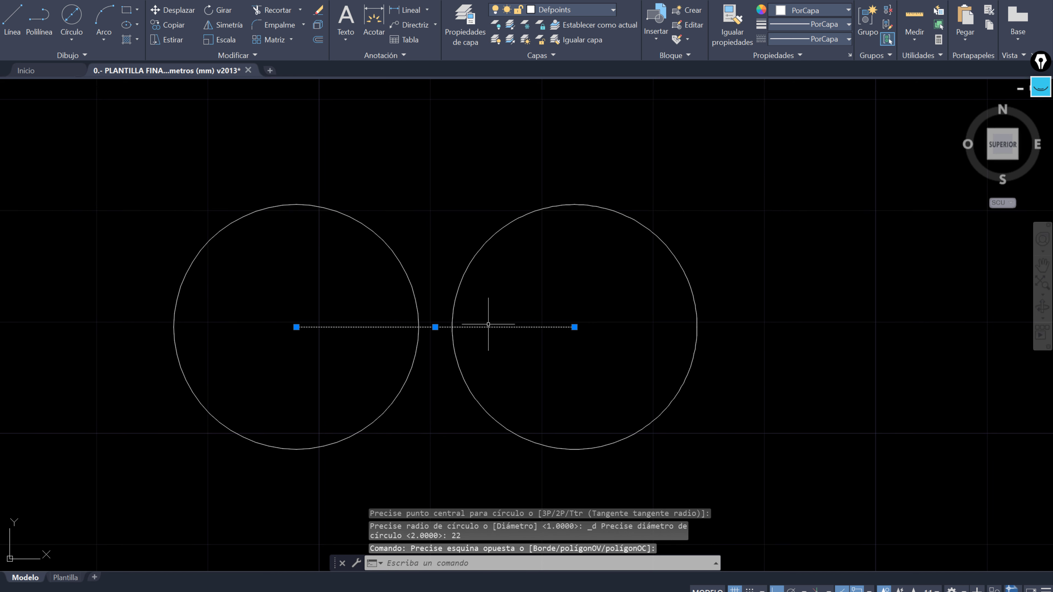
key(Delete)
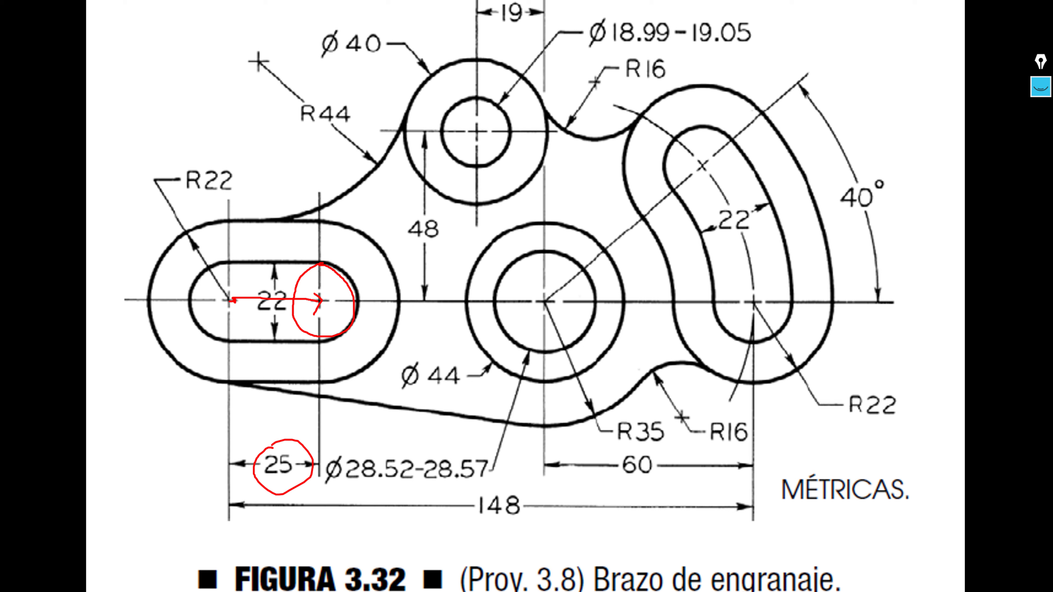
Step: Clear the old ink and mark the slot's straight top edge in red on Figura 3.32
click(67, 585)
click(104, 570)
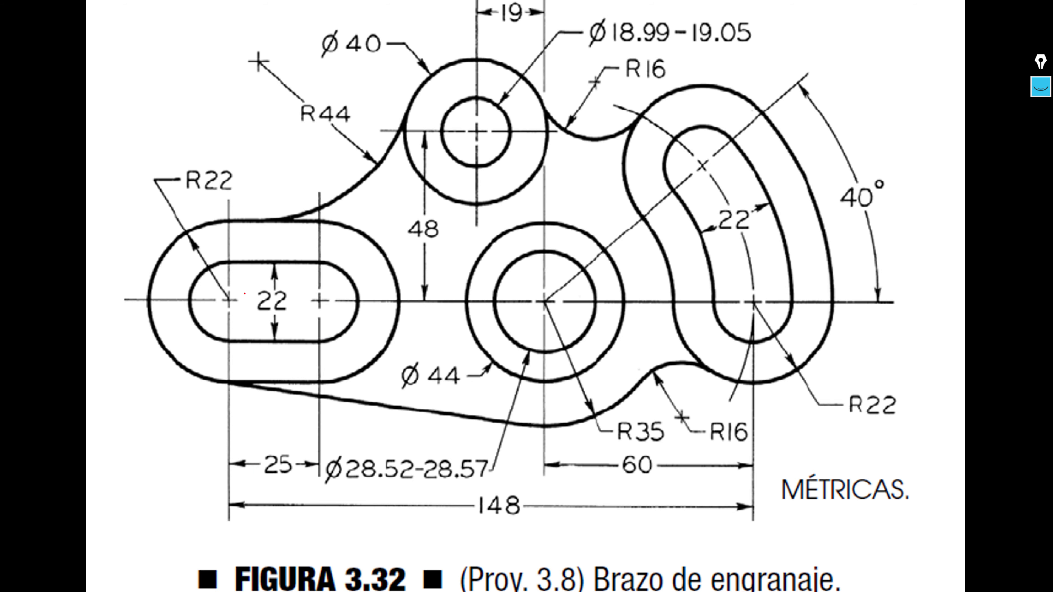
drag(232, 261, 271, 262)
key(alt+Tab)
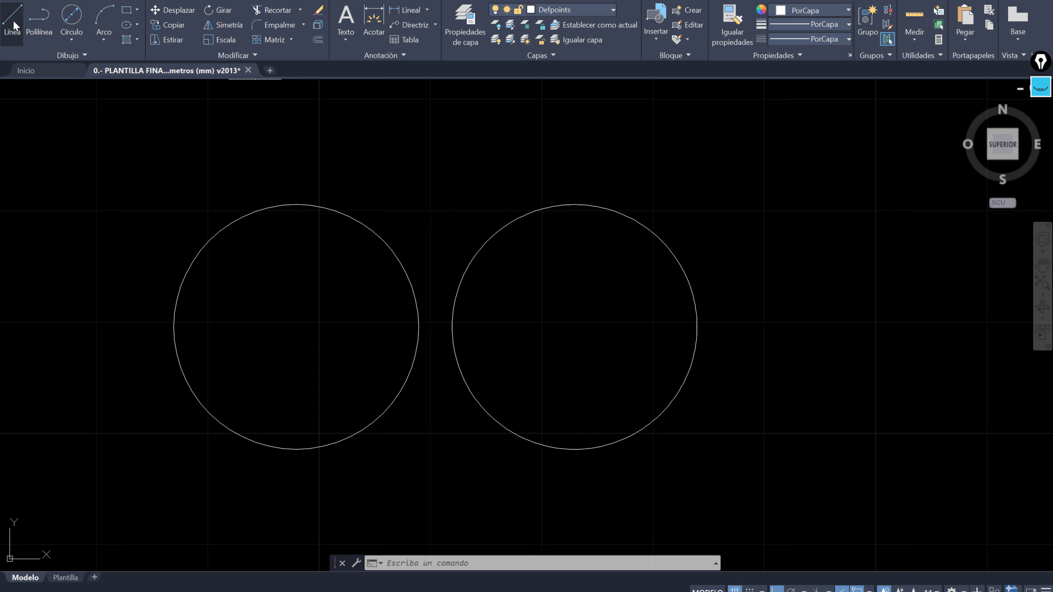
Step: Draw a line joining the top quadrants of the two Ø22 circles
click(12, 23)
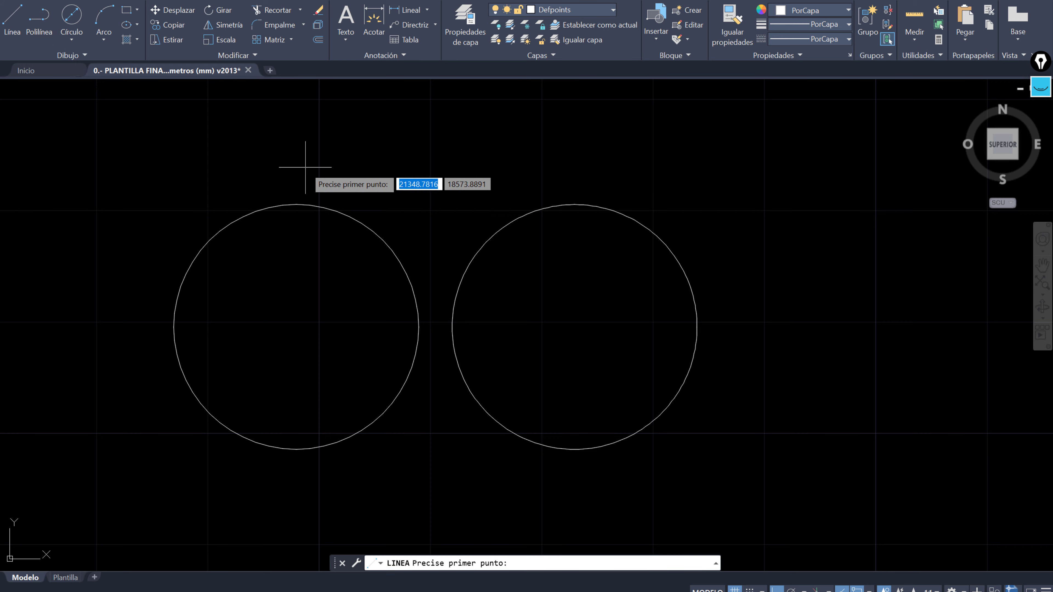
click(296, 205)
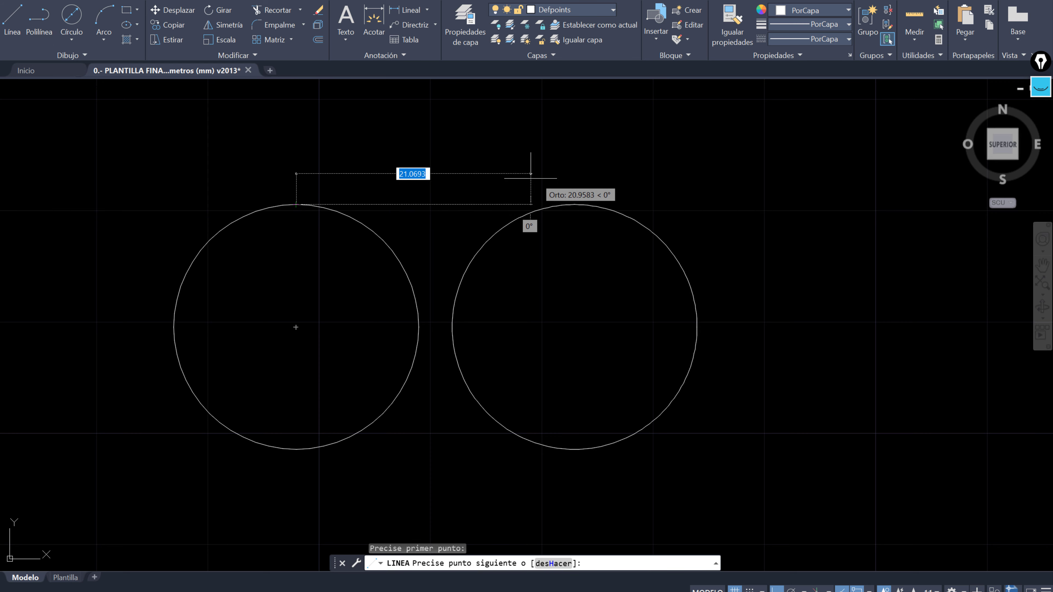
click(574, 204)
key(Escape)
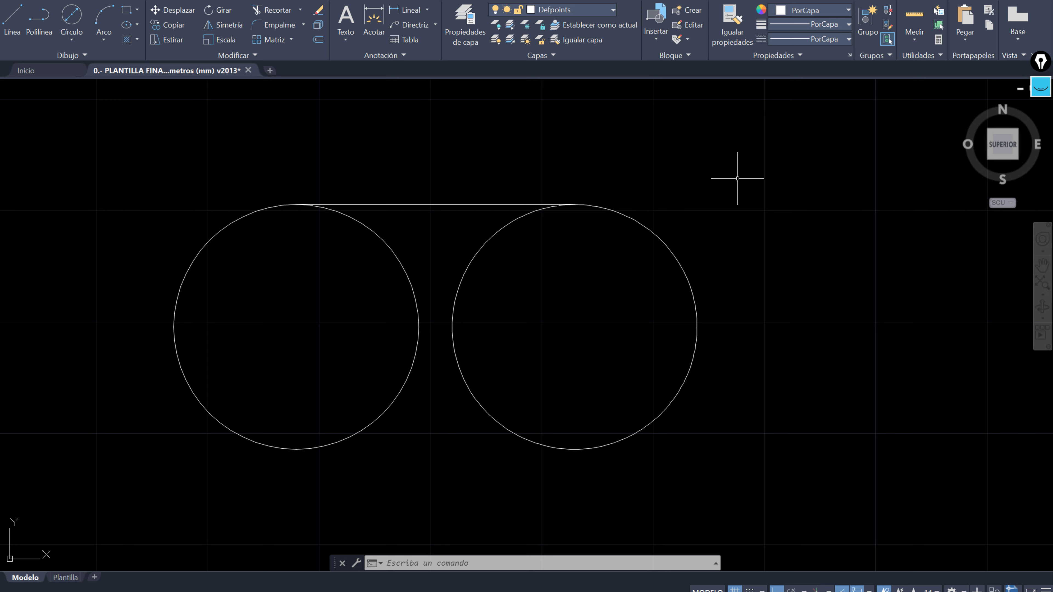
Step: Draw a second line joining the bottom quadrants of both circles
text(l)
key(Return)
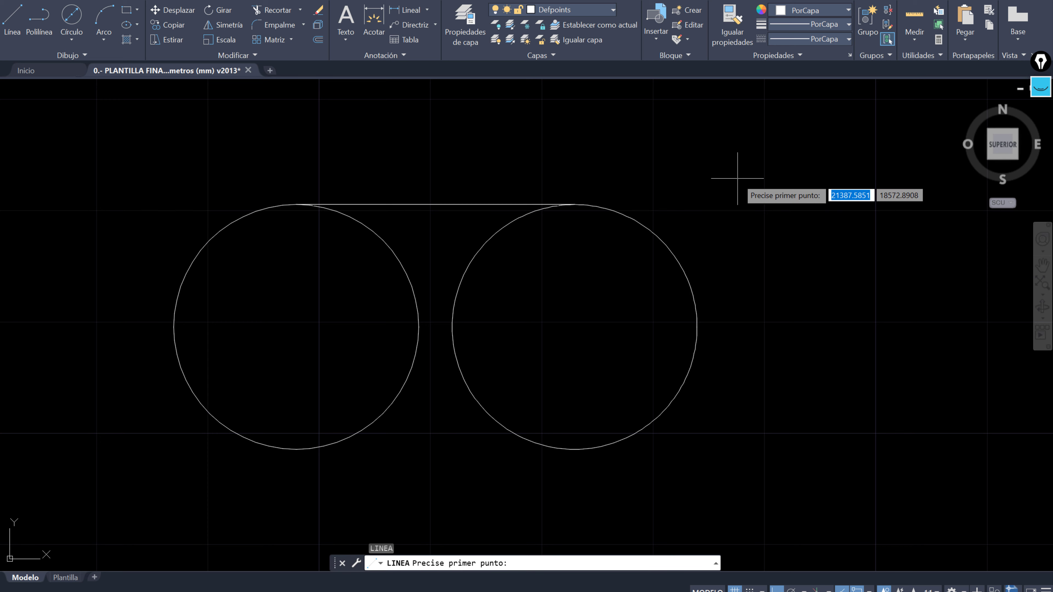
click(295, 449)
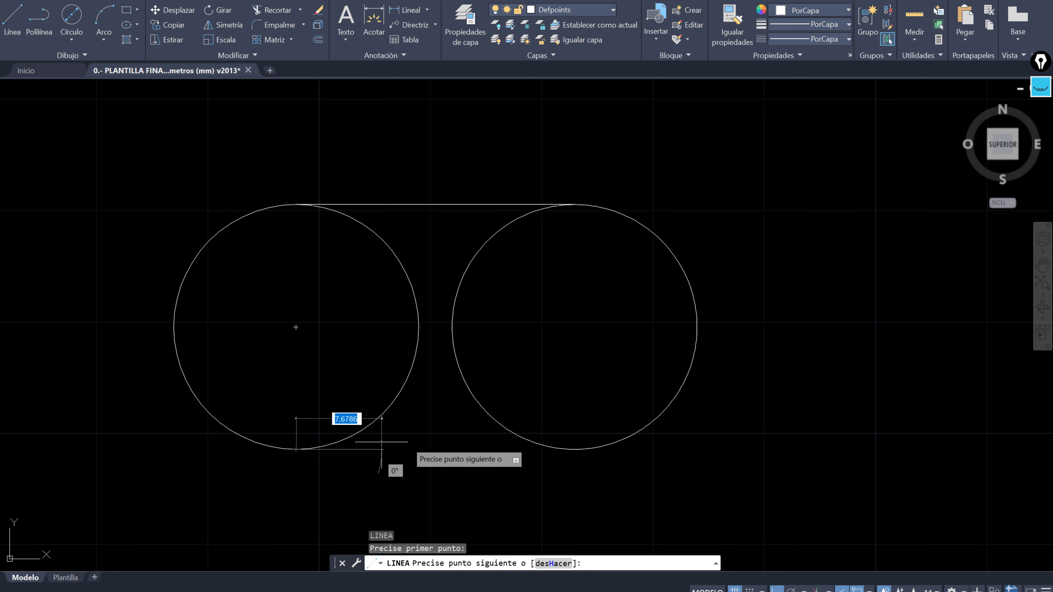
click(574, 449)
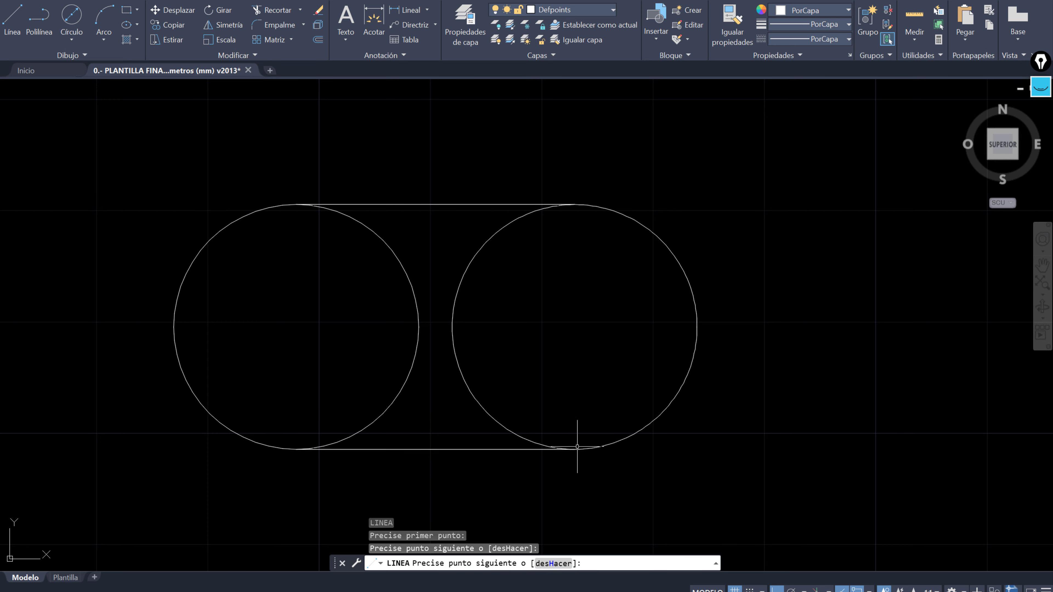
key(Escape)
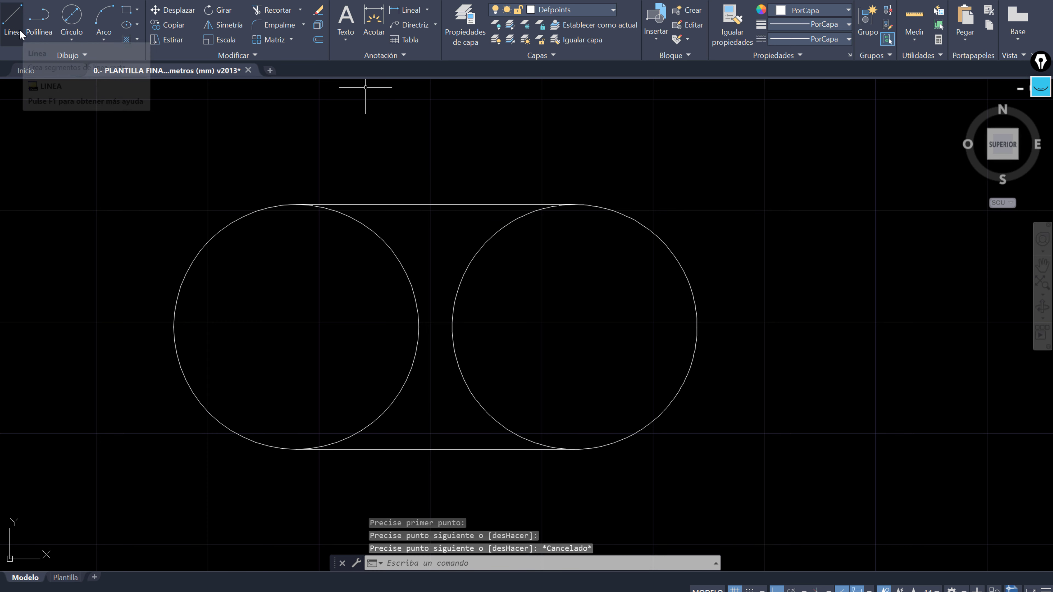
key(Escape)
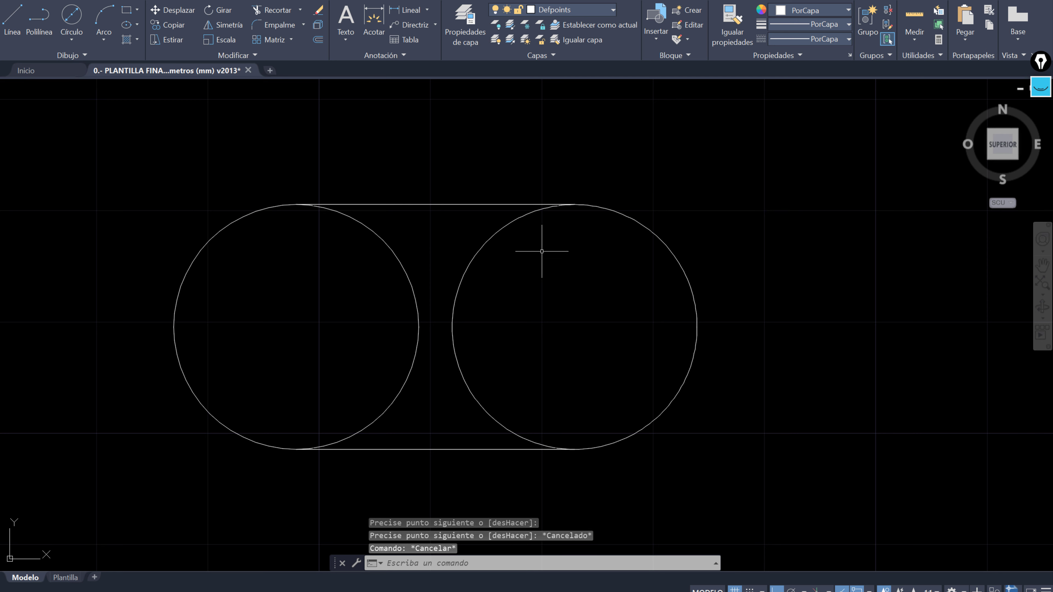
key(alt+Tab)
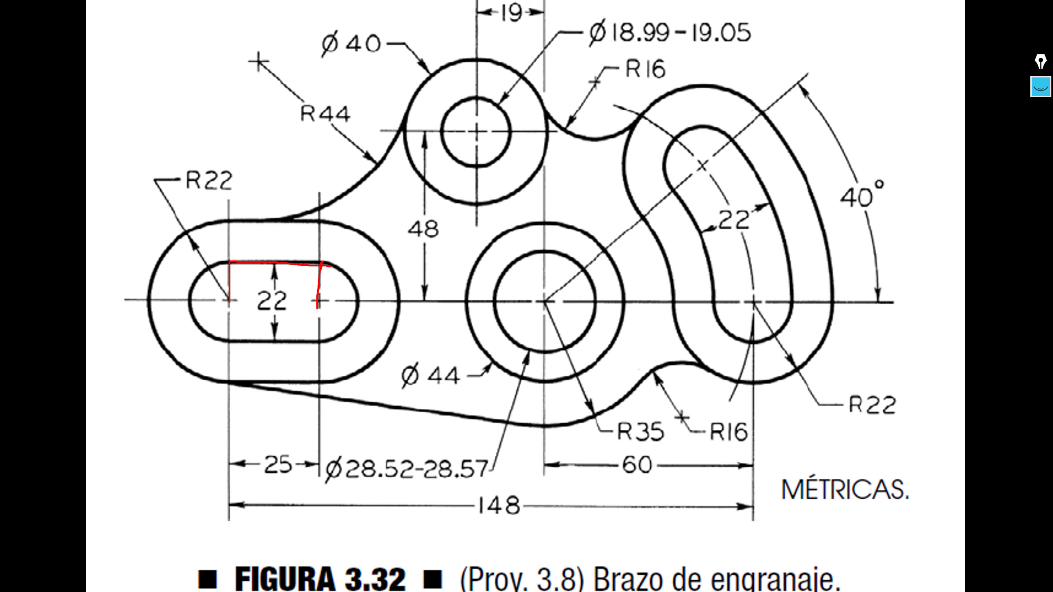
Step: Clear earlier ink and mark the slot's left and right inner arcs in red
click(41, 581)
click(104, 577)
mouse_move(238, 265)
mouse_down()
mouse_move(254, 289)
mouse_move(168, 323)
mouse_move(223, 339)
mouse_up()
mouse_move(317, 262)
mouse_down()
mouse_move(289, 310)
mouse_move(307, 341)
mouse_up()
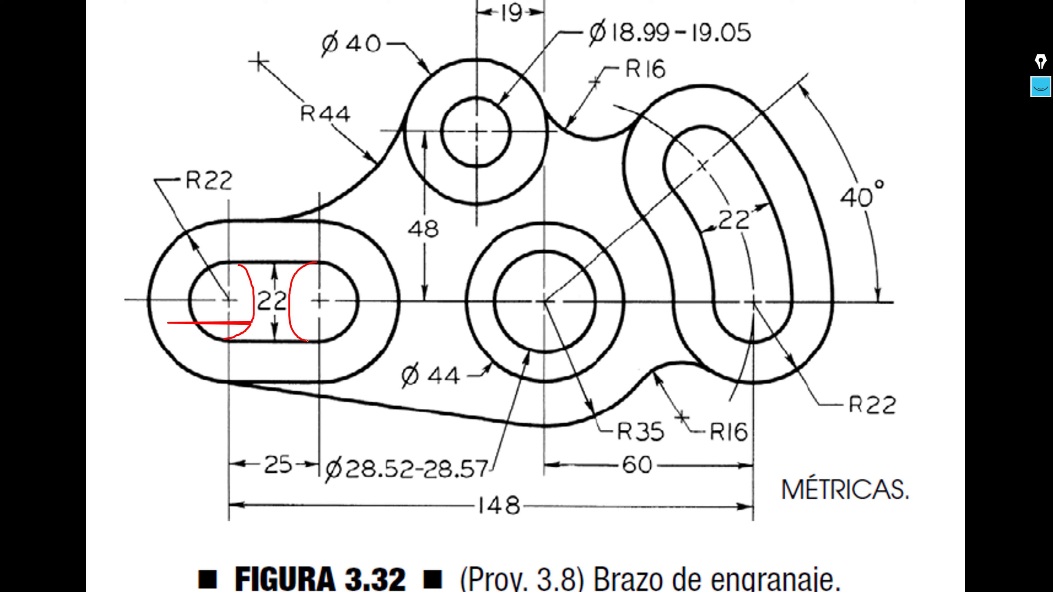
key(alt+Tab)
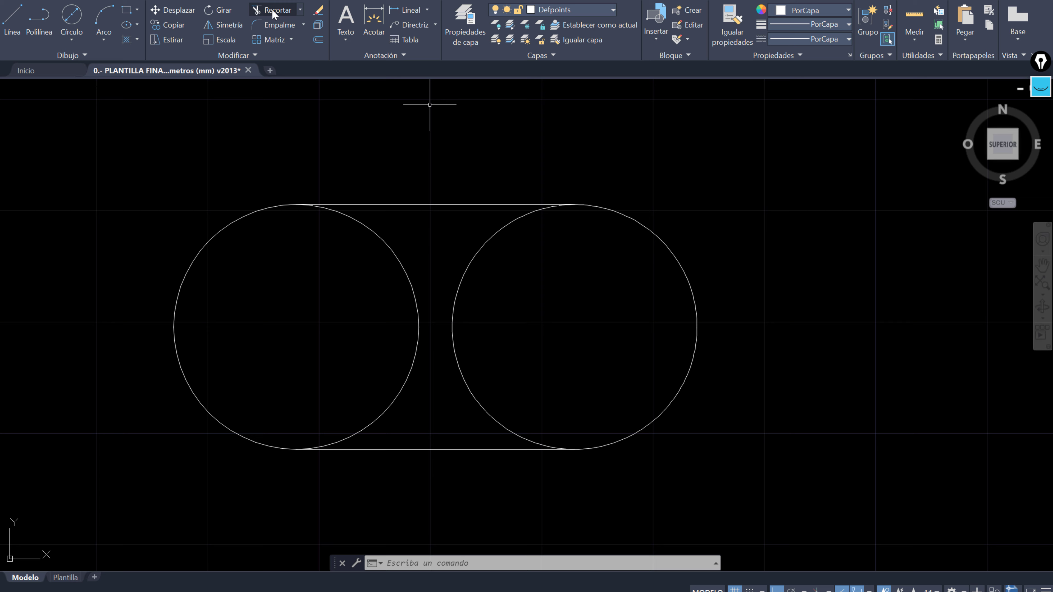
Step: Trim both circles' inner arcs with a fence line, then recentre the slot outline
click(272, 11)
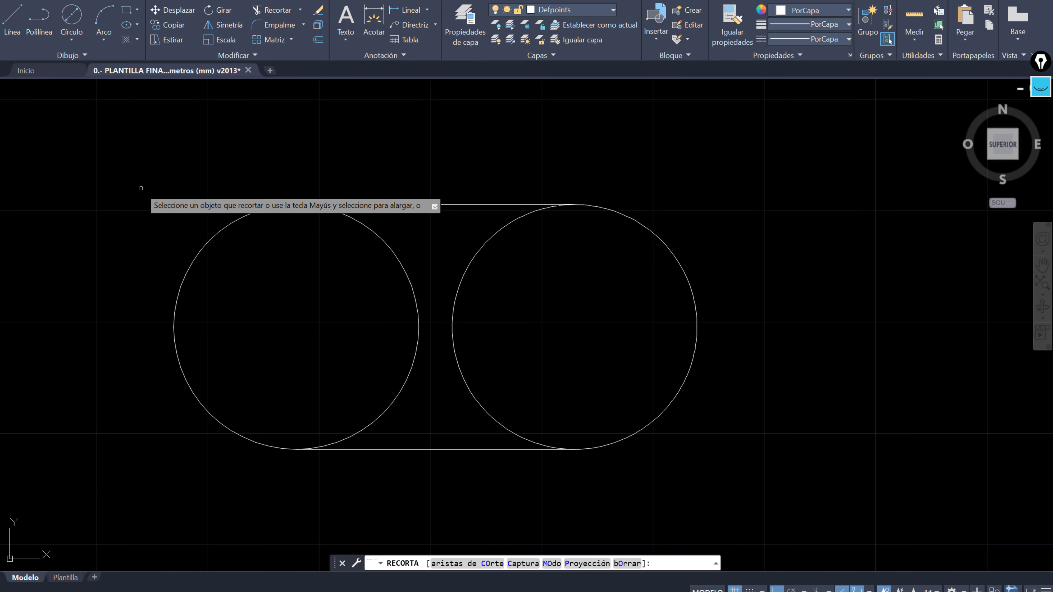
drag(460, 305, 372, 306)
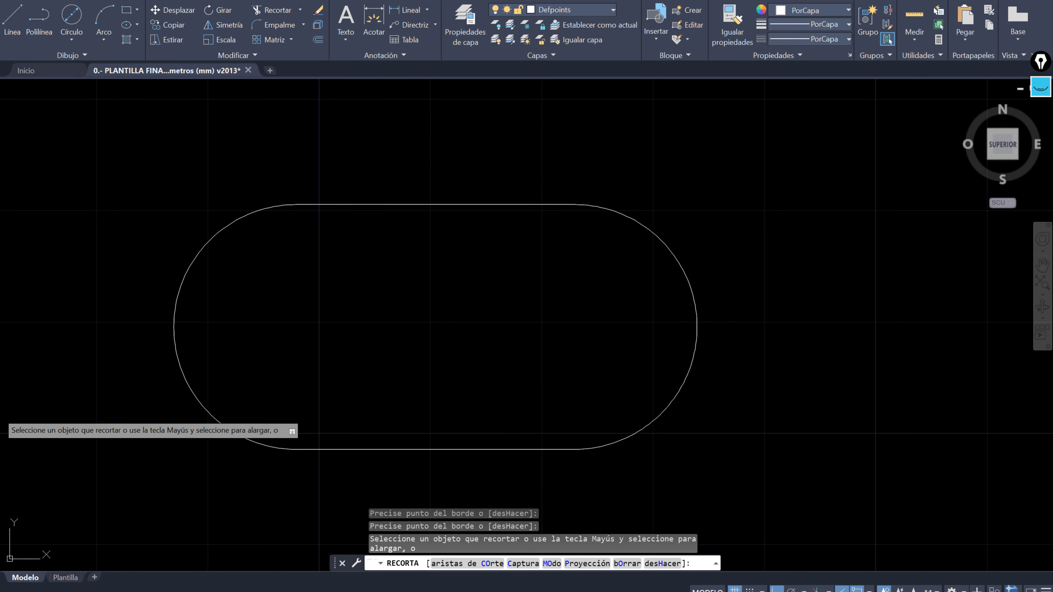
scroll(856, 317, down, 2)
key(Escape)
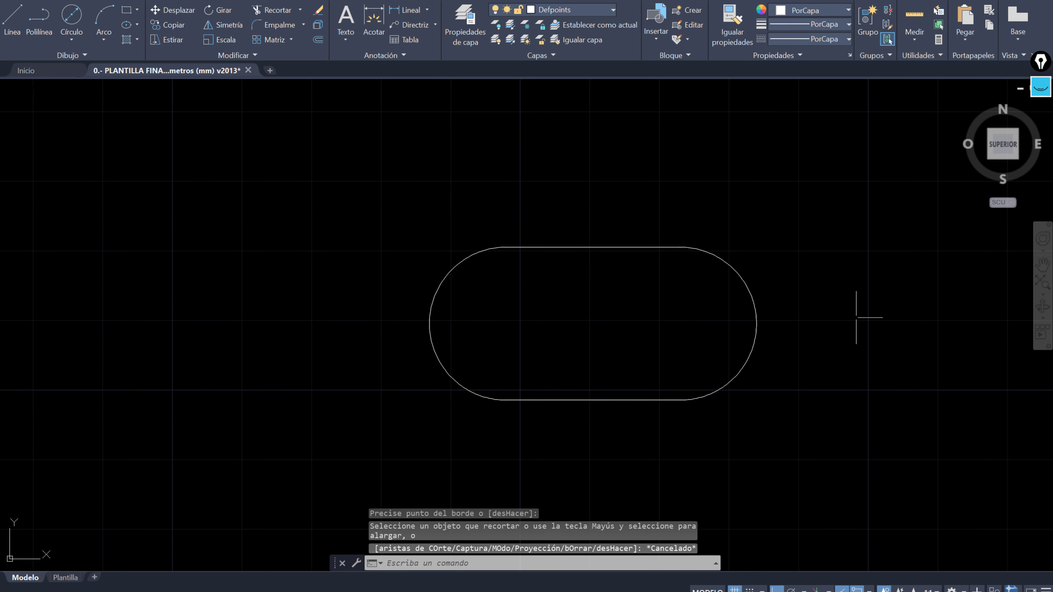
scroll(856, 317, down, 2)
middle_drag(837, 313, 622, 310)
key(alt+Tab)
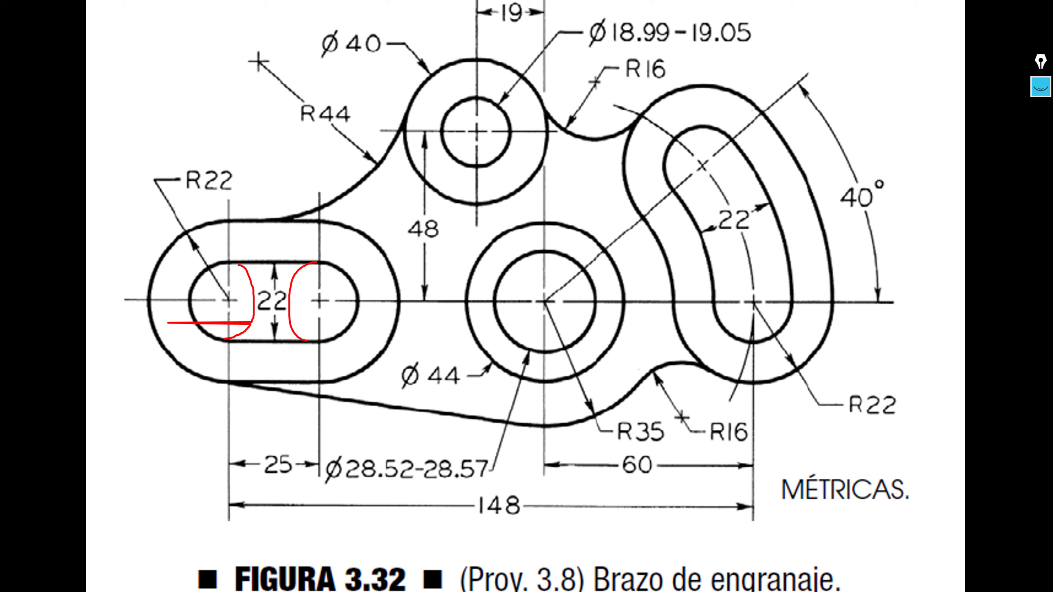
Step: Trace the outer R22 obround around the slot in red on the reference, then erase the ink
click(141, 571)
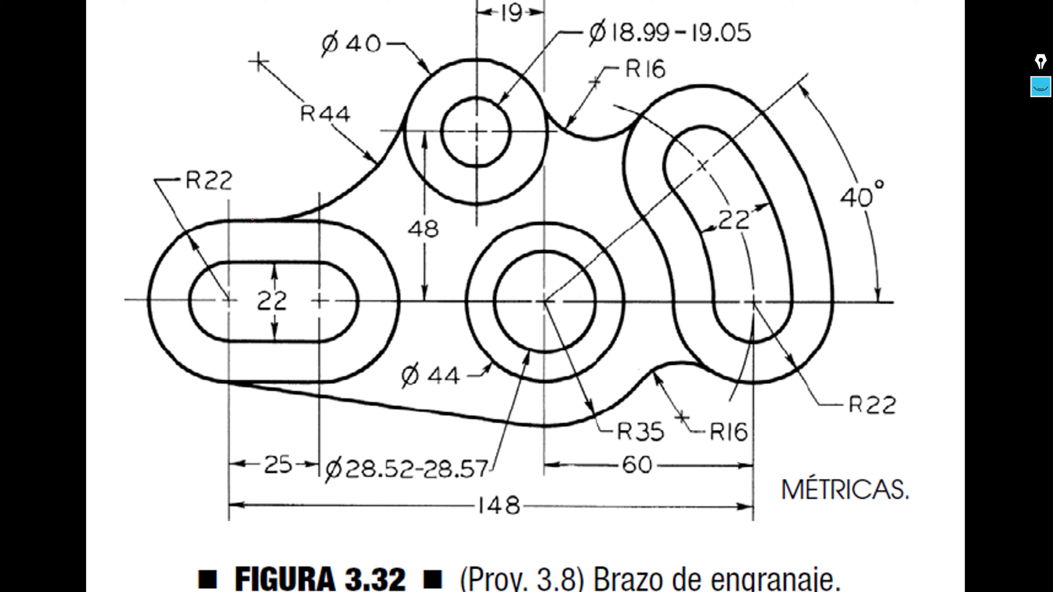
mouse_move(252, 219)
mouse_down()
mouse_move(243, 377)
mouse_move(396, 363)
mouse_move(387, 251)
mouse_move(270, 219)
mouse_move(241, 222)
mouse_up()
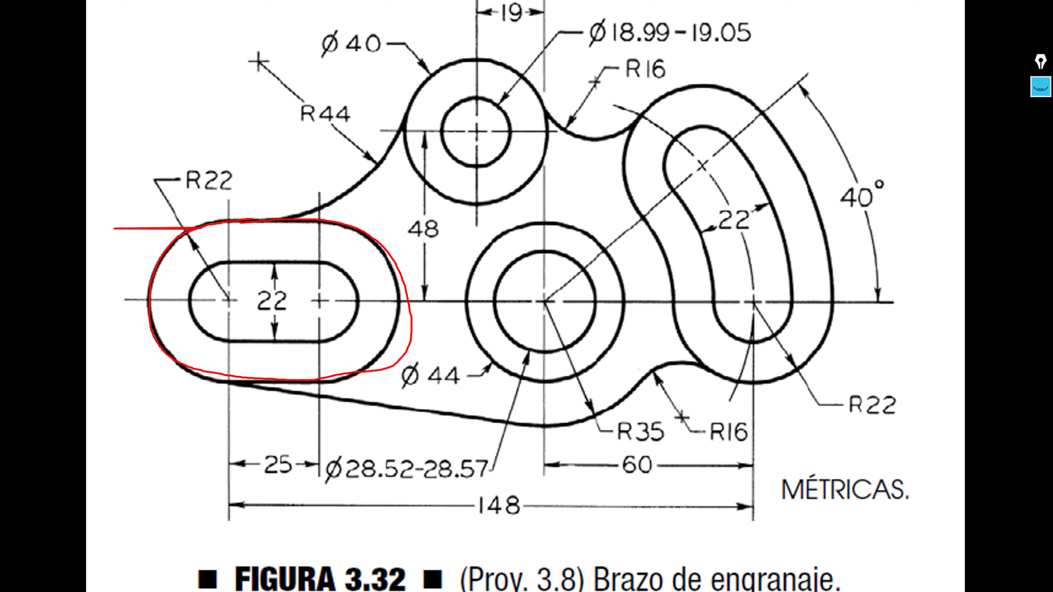
click(125, 574)
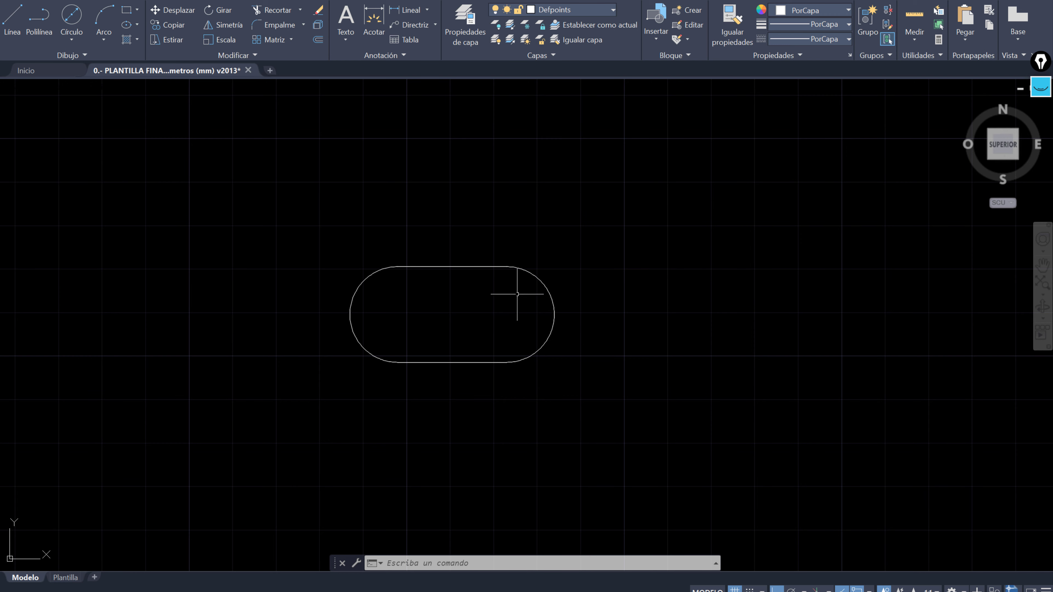
Step: Draw a radius 22 circle centred on the slot's left arc centre
scroll(517, 298, up, 4)
middle_drag(368, 295, 428, 278)
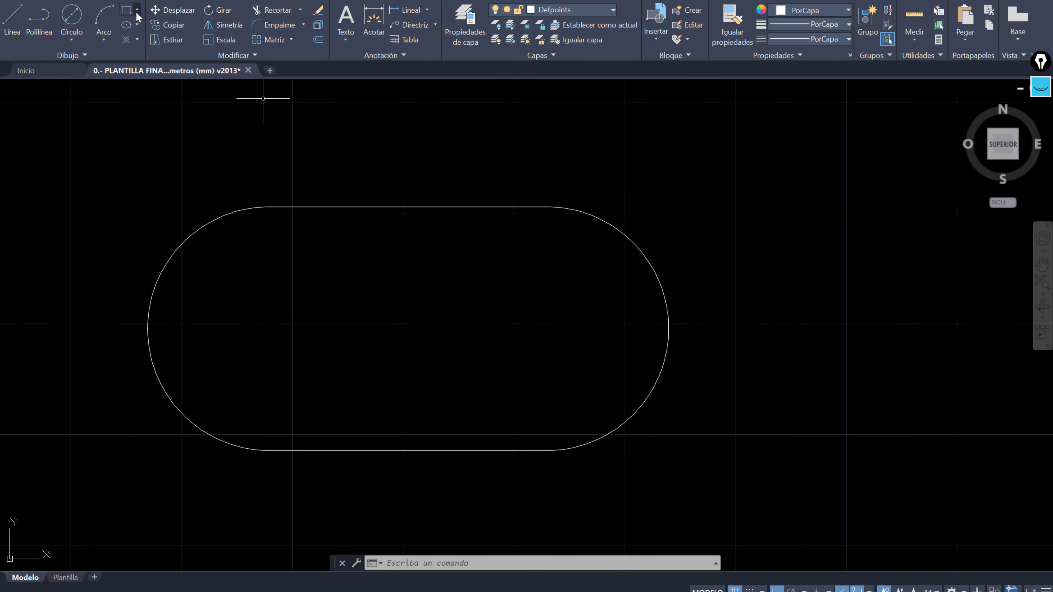
click(73, 24)
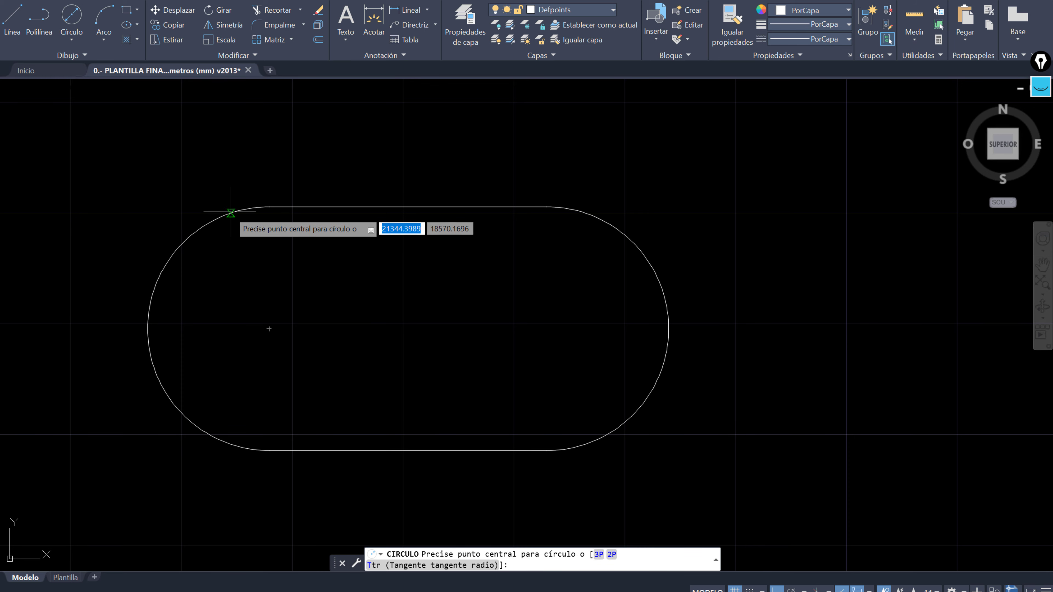
click(76, 34)
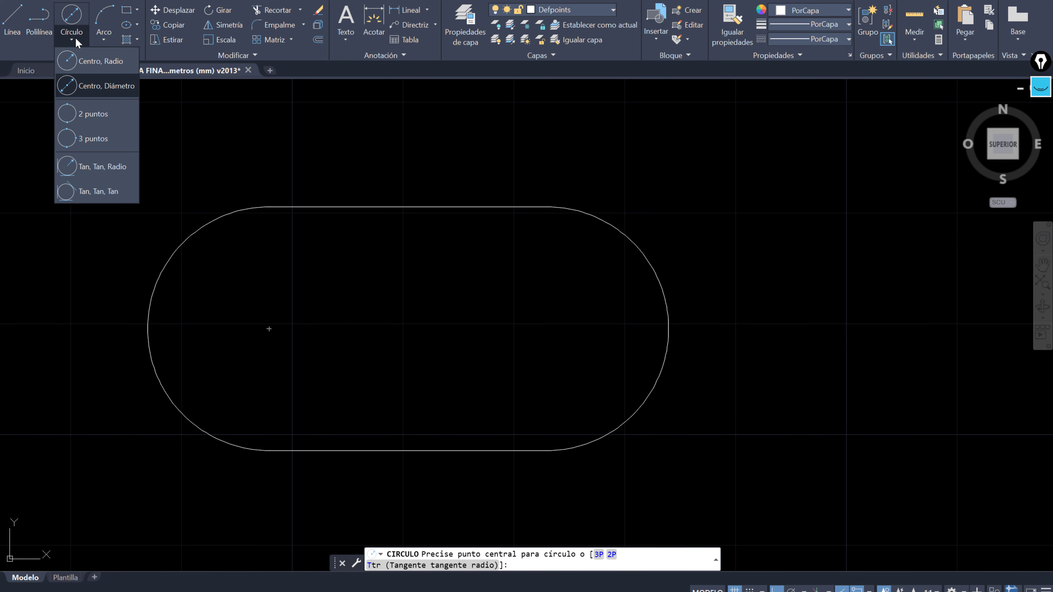
click(107, 60)
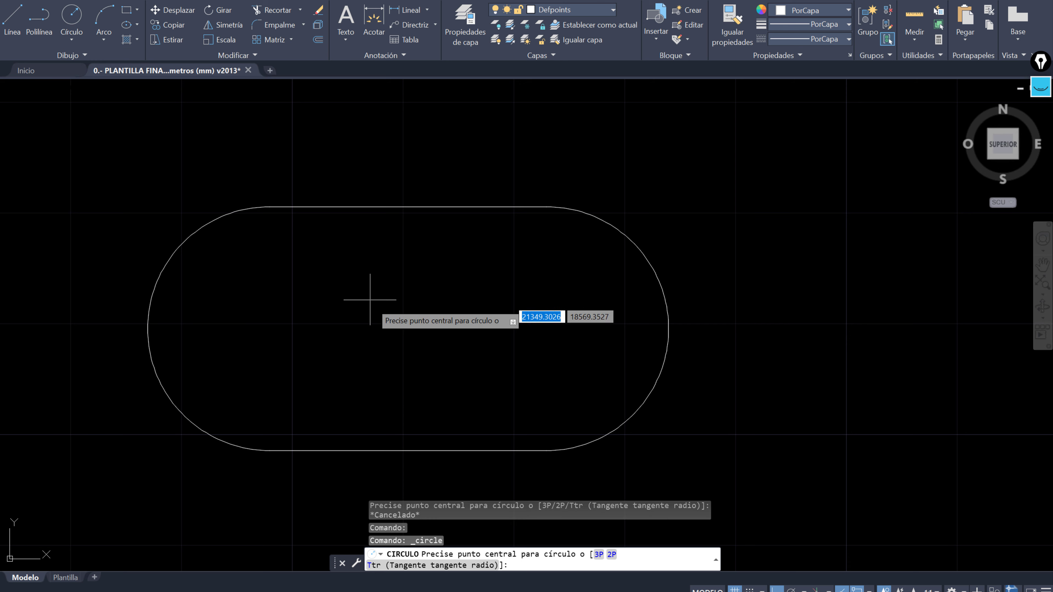
click(269, 329)
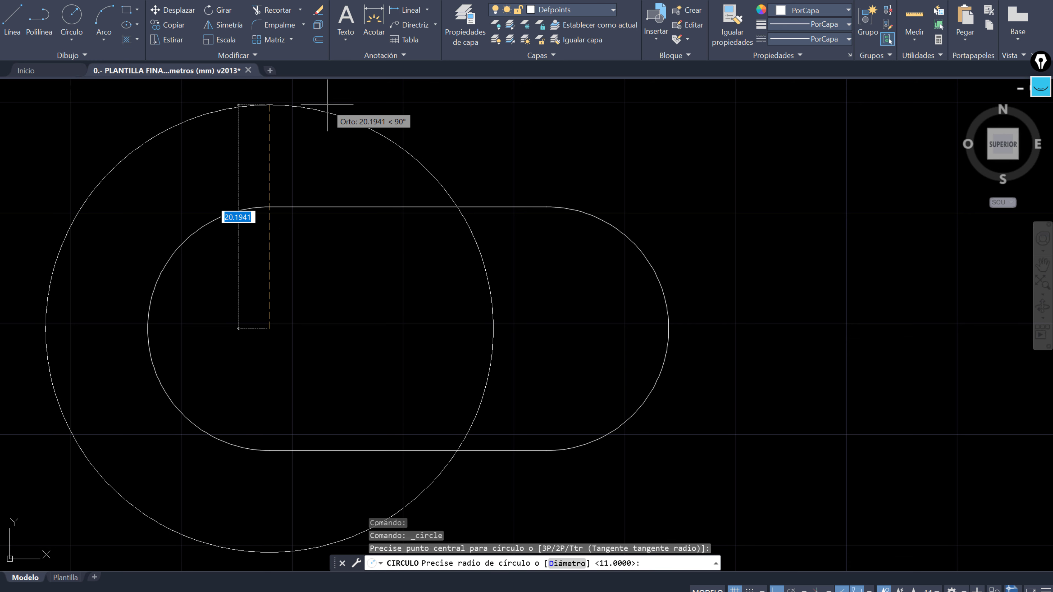
text(22)
key(Return)
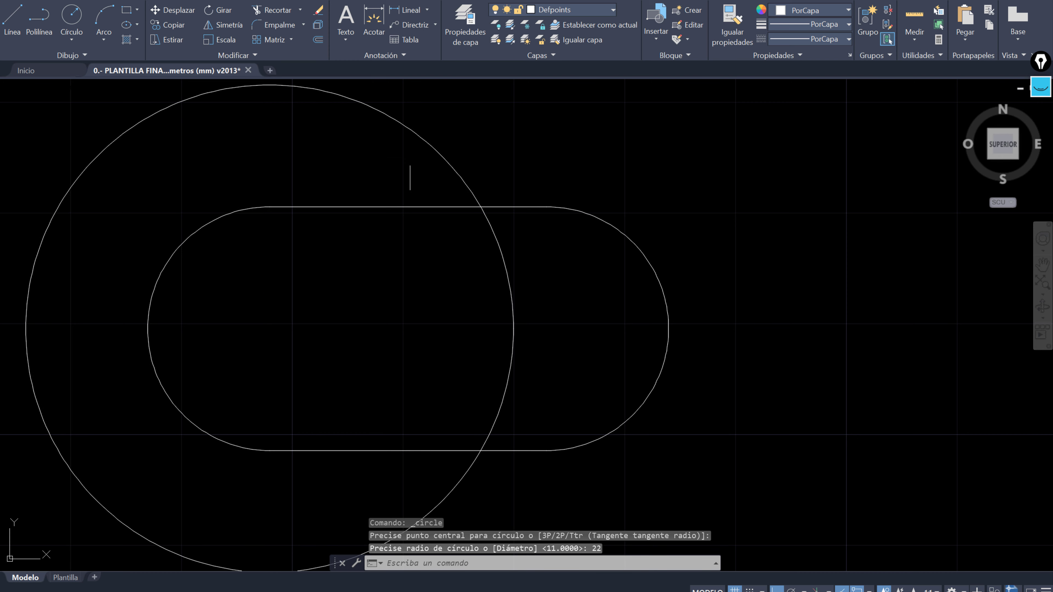
Step: Draw a second radius 22 circle centred on the slot's right arc centre
middle_drag(411, 170, 303, 166)
scroll(303, 165, down, 2)
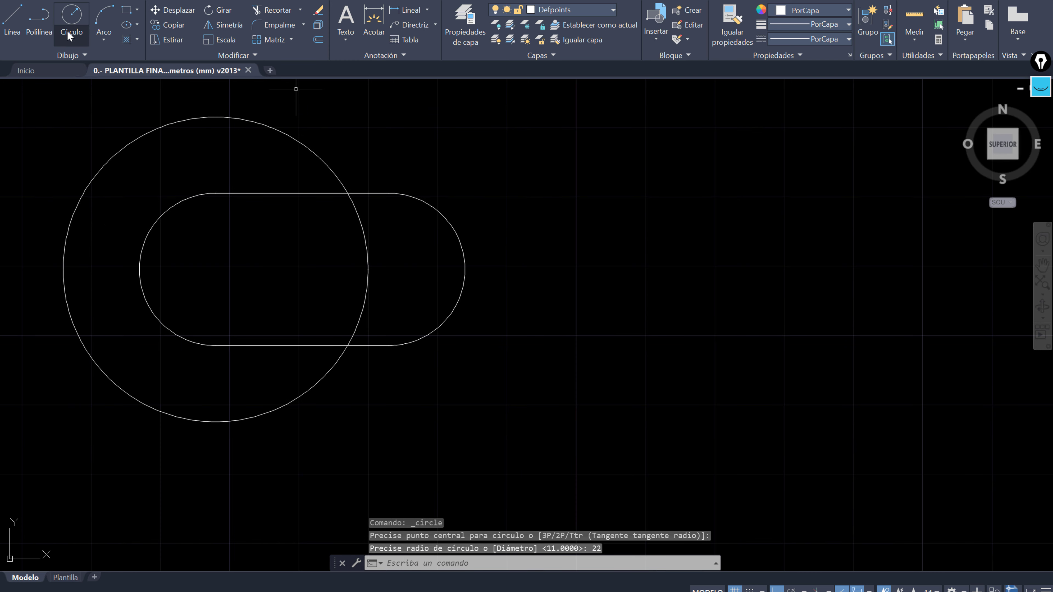
click(86, 25)
click(388, 272)
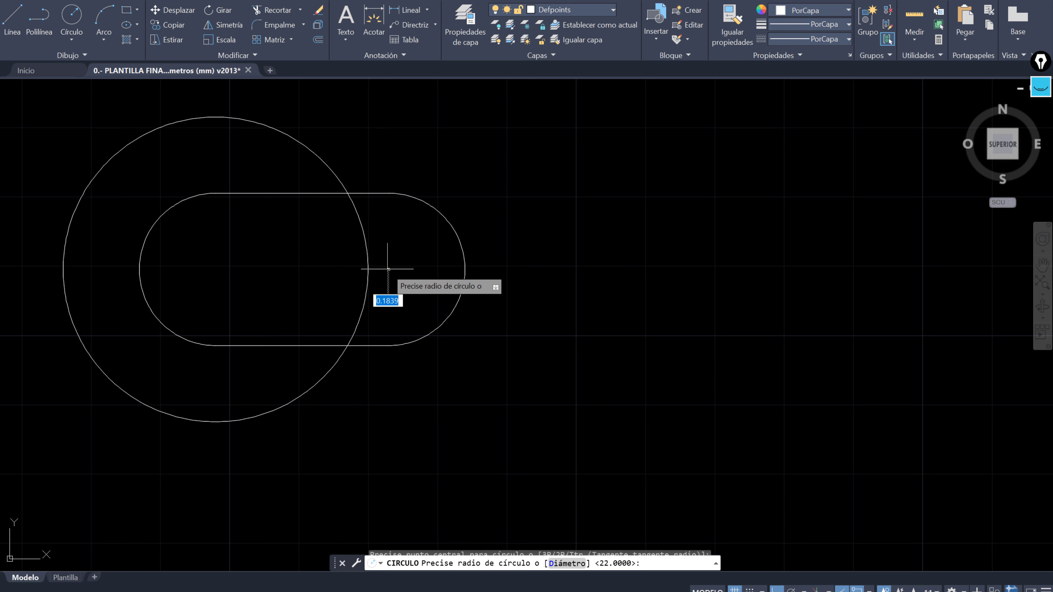
text(22)
key(Return)
mouse_move(497, 128)
middle_down()
mouse_move(629, 228)
mouse_move(642, 223)
middle_up()
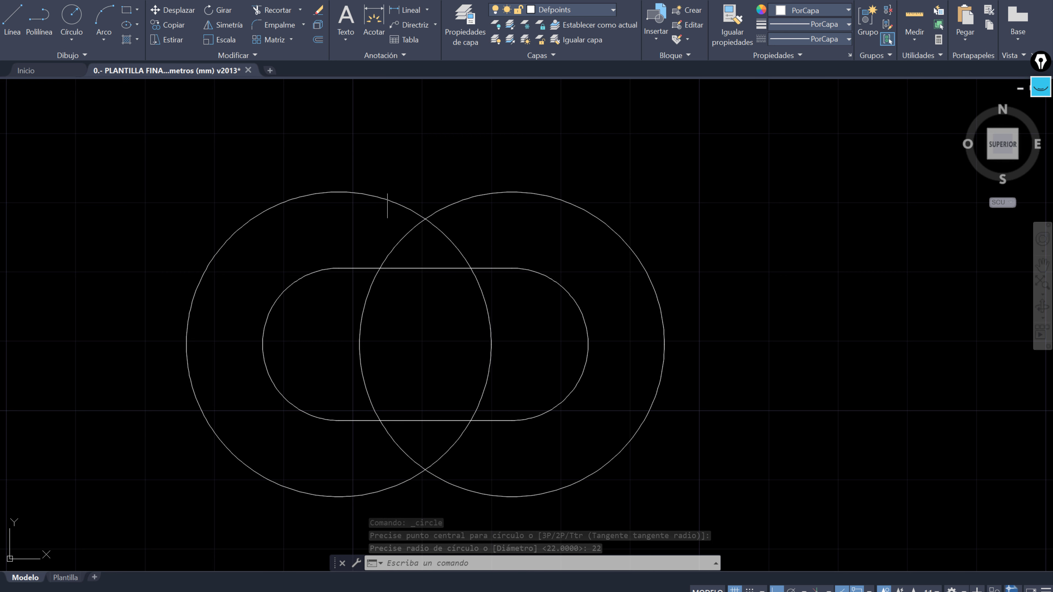
Step: Draw top and bottom tangent lines joining the two R22 circles
click(20, 30)
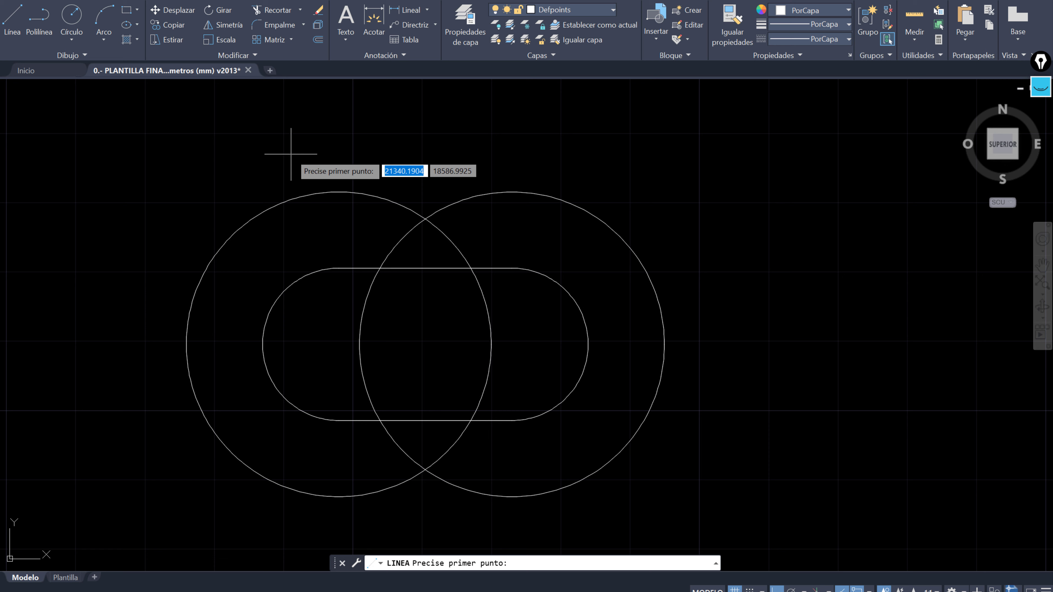
click(339, 192)
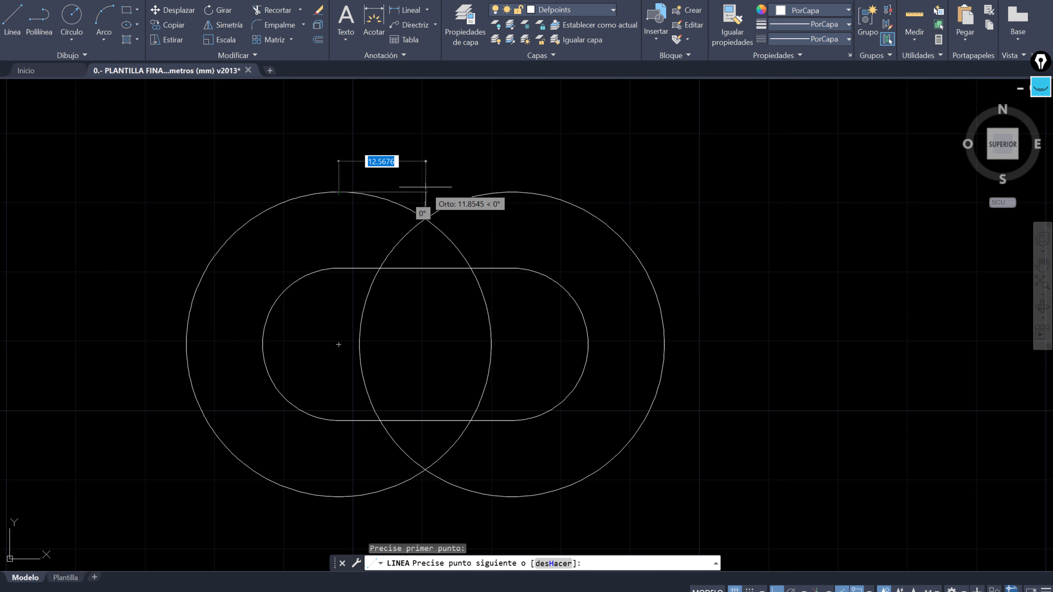
click(515, 192)
key(Escape)
key(Return)
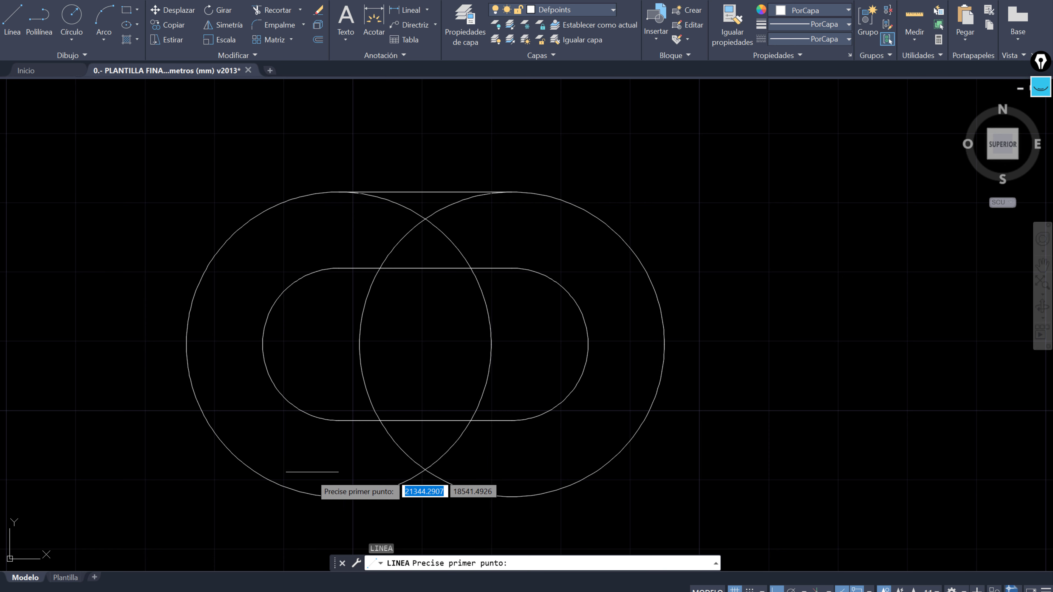
click(339, 497)
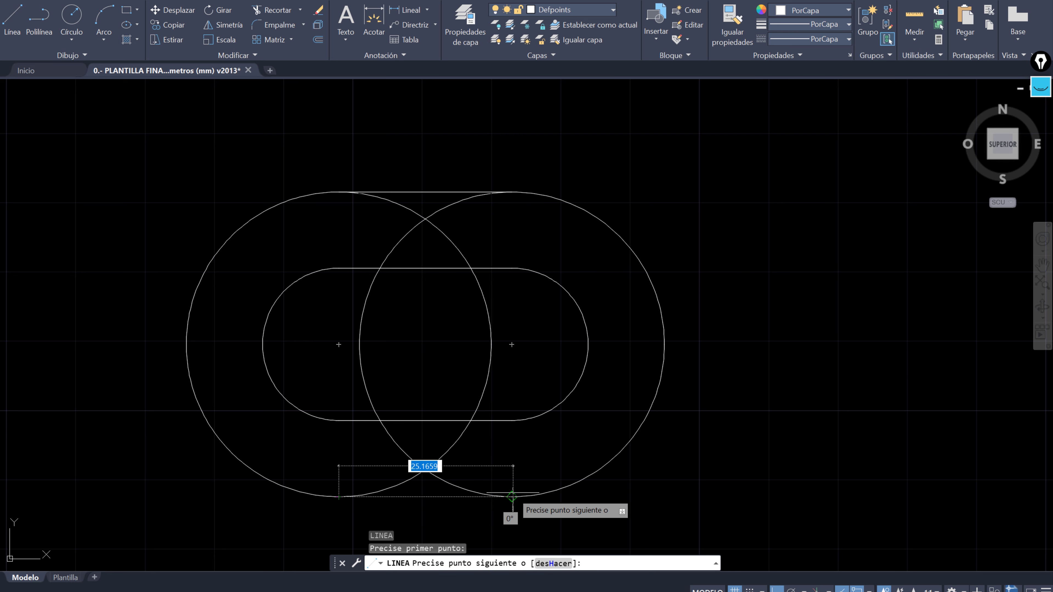
key(Escape)
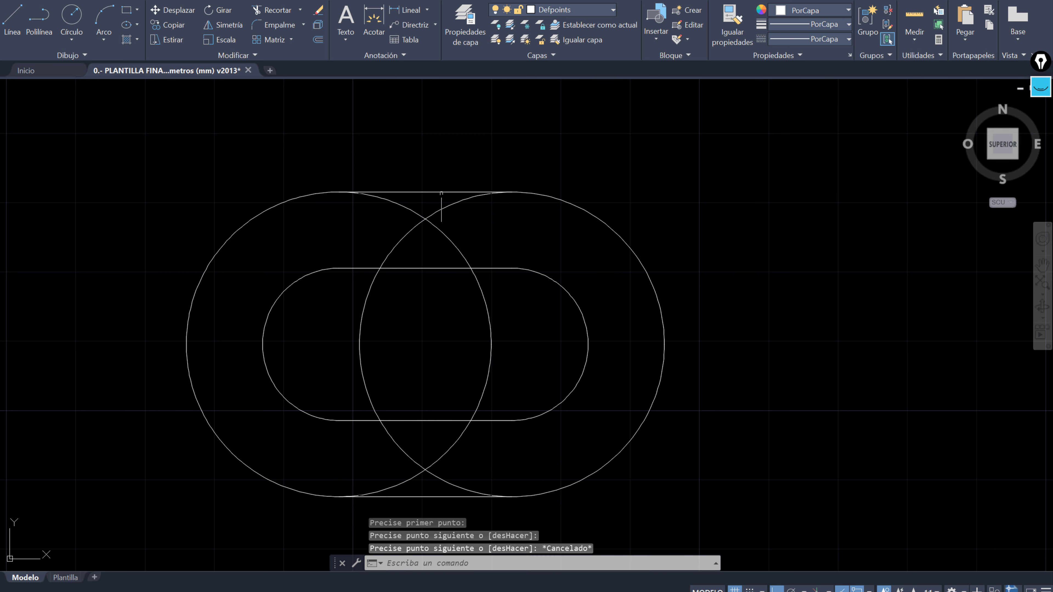
Step: Trim away the upper inner arcs between the circles with a fence
click(270, 12)
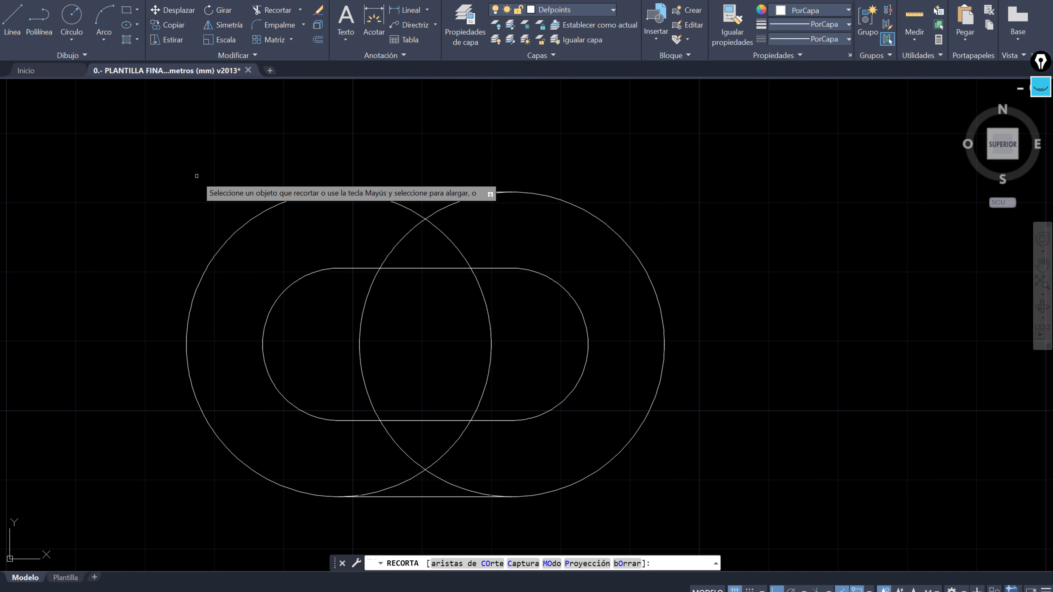
click(364, 224)
click(463, 211)
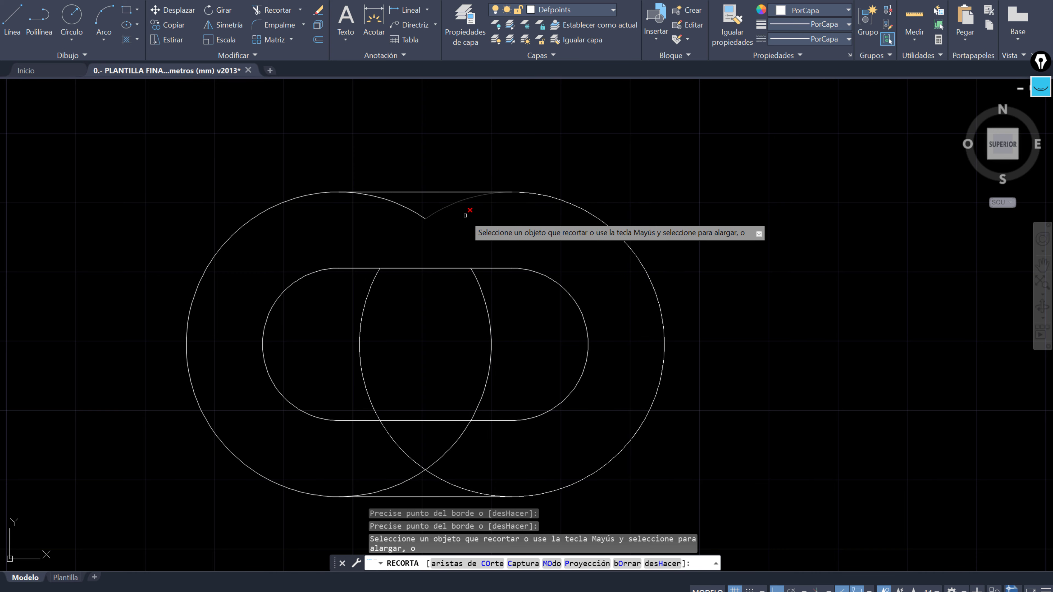
click(393, 207)
click(415, 333)
Step: Trim the lower inner arcs to finish the rounded outline around the slot
scroll(418, 336, down, 3)
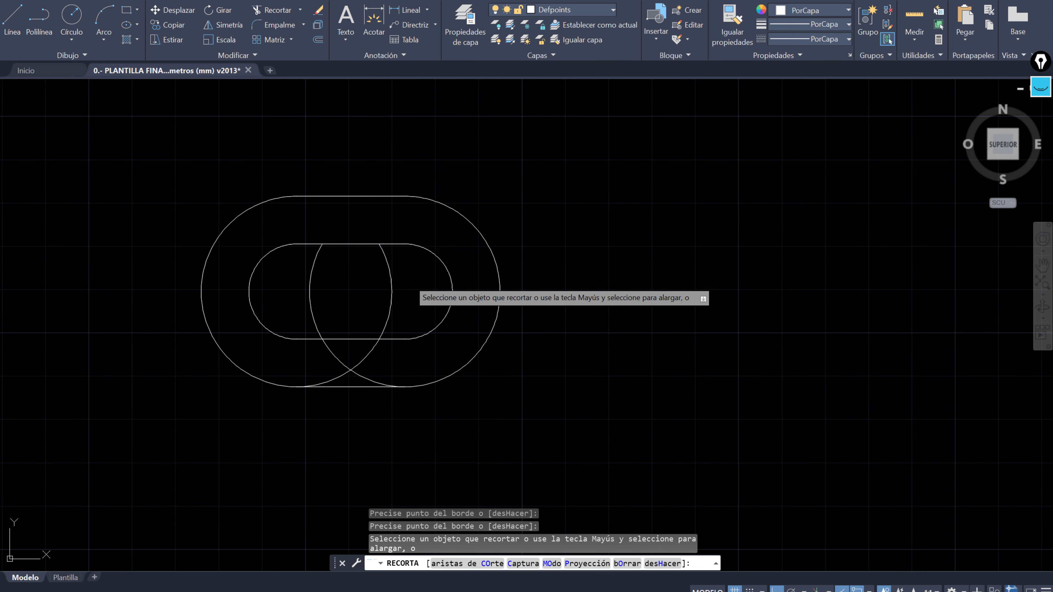
drag(417, 295, 365, 330)
click(297, 363)
click(388, 367)
key(Return)
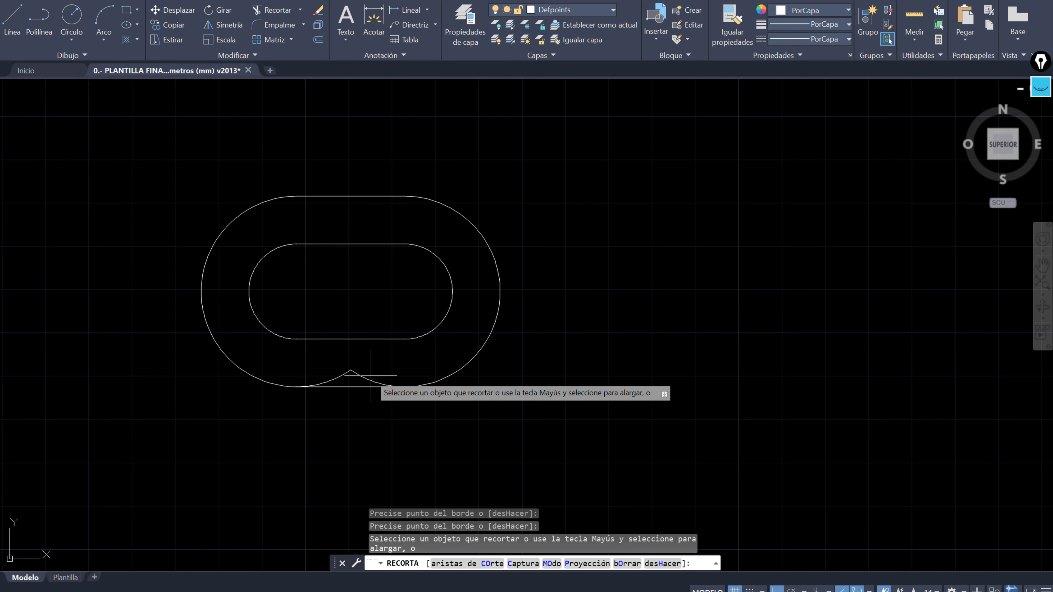
key(Escape)
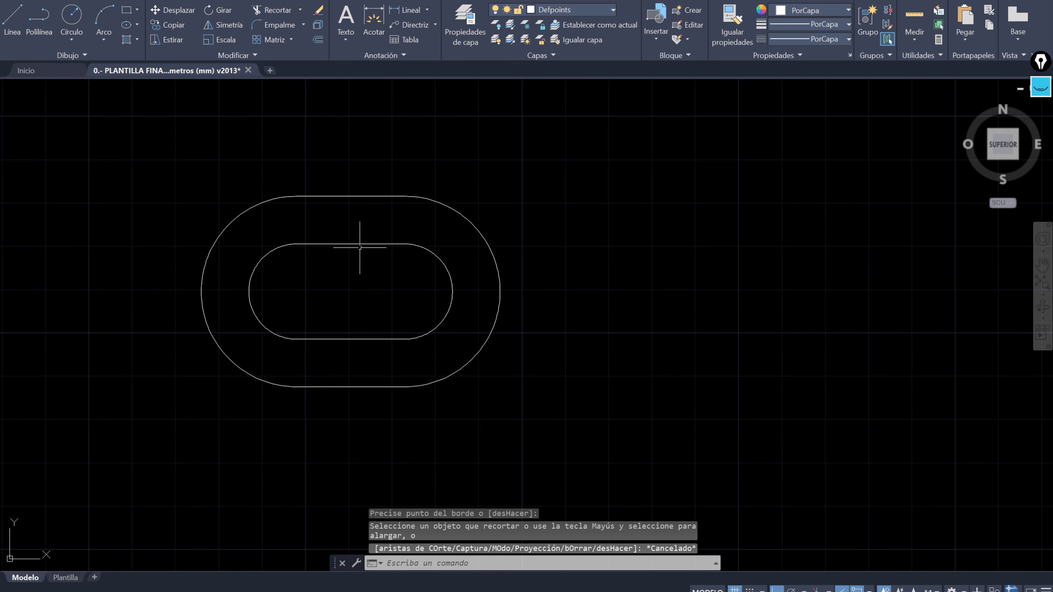
scroll(348, 239, up, 2)
middle_drag(296, 240, 439, 251)
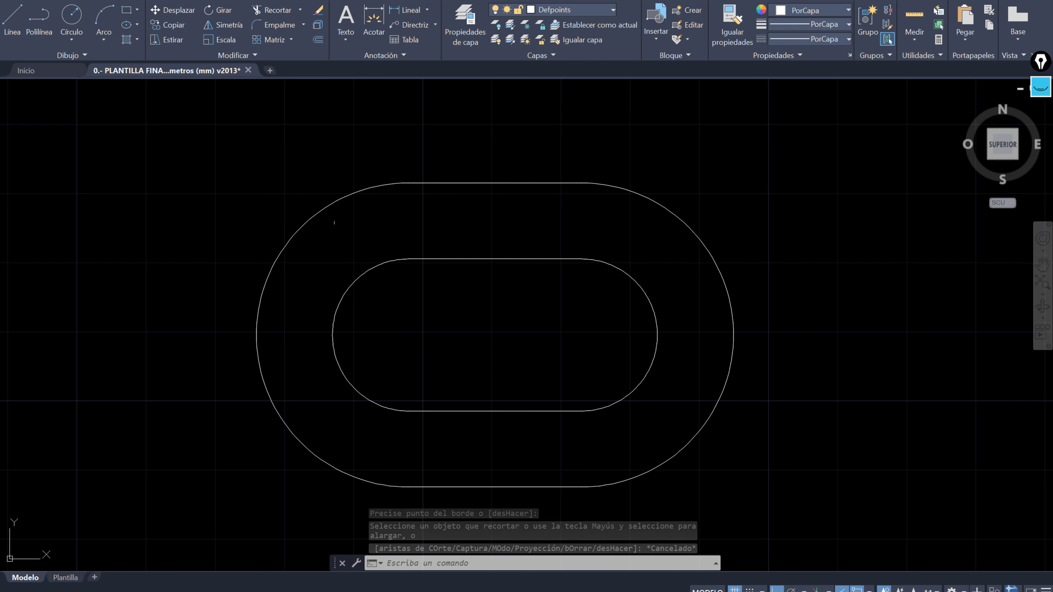
click(427, 10)
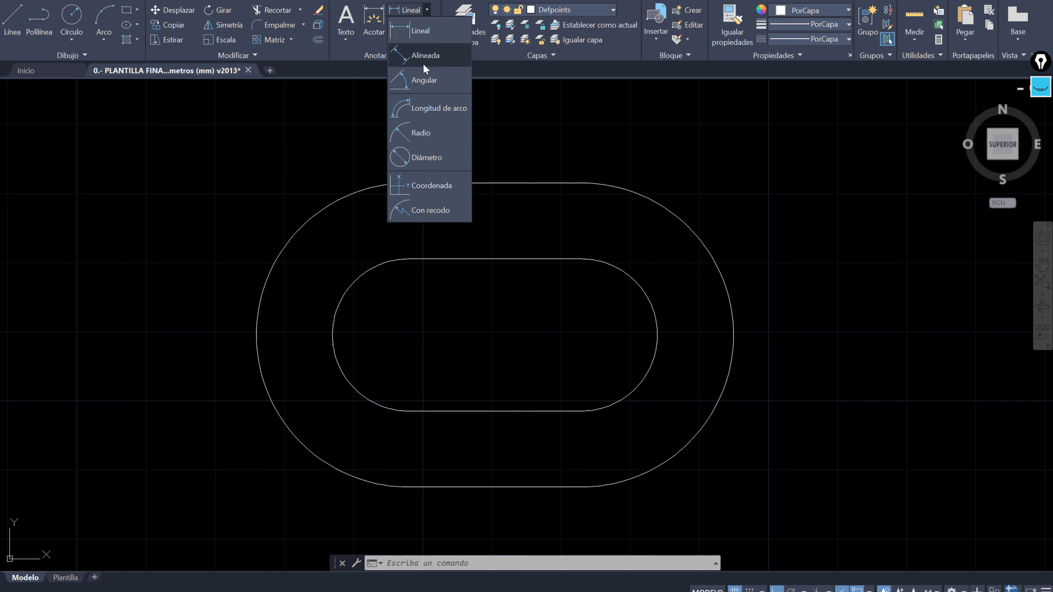
click(430, 11)
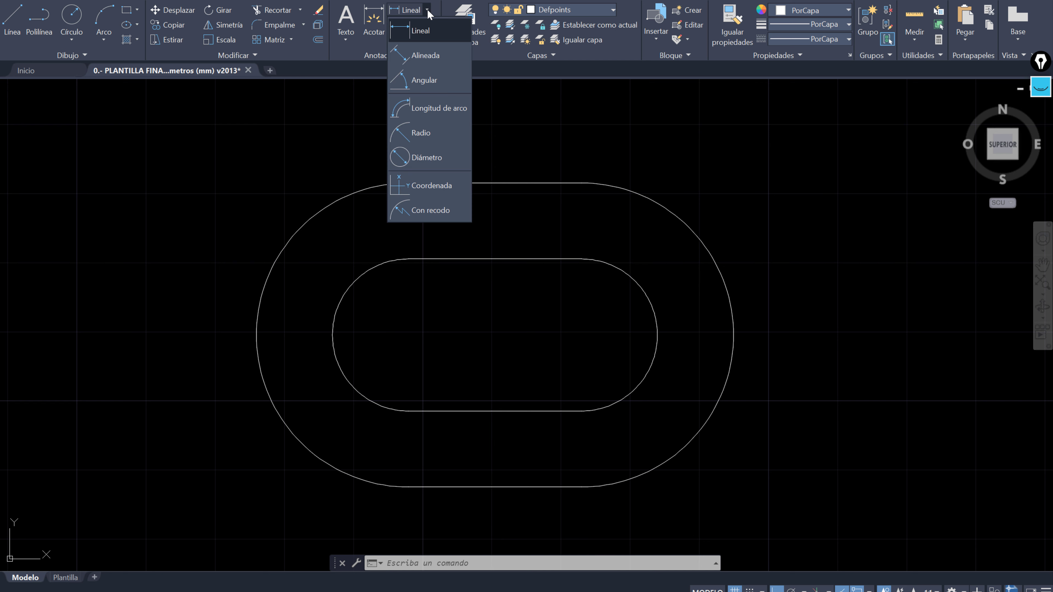
click(424, 30)
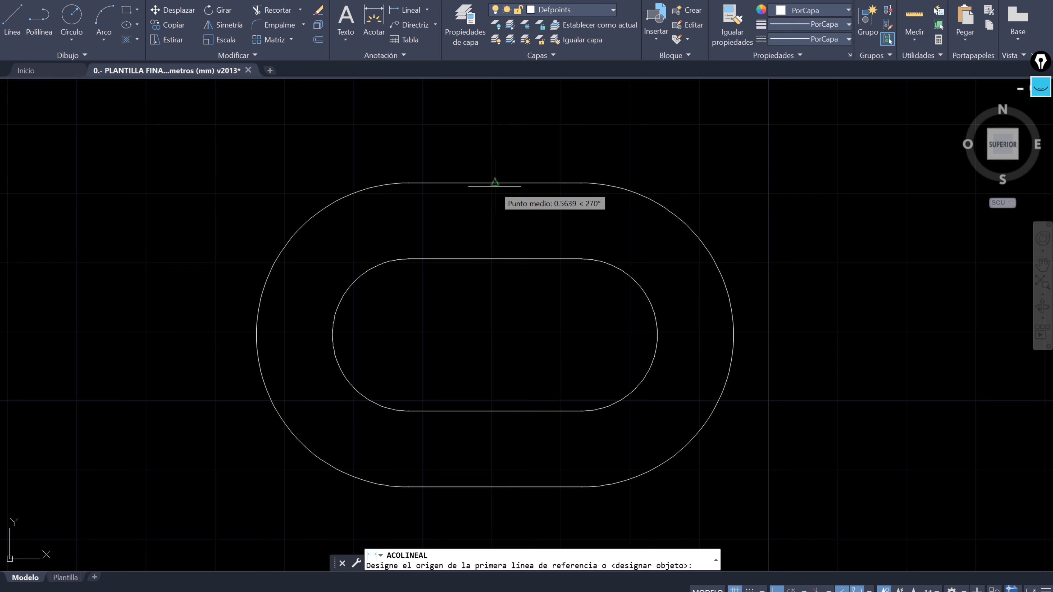
click(495, 183)
click(494, 258)
key(Escape)
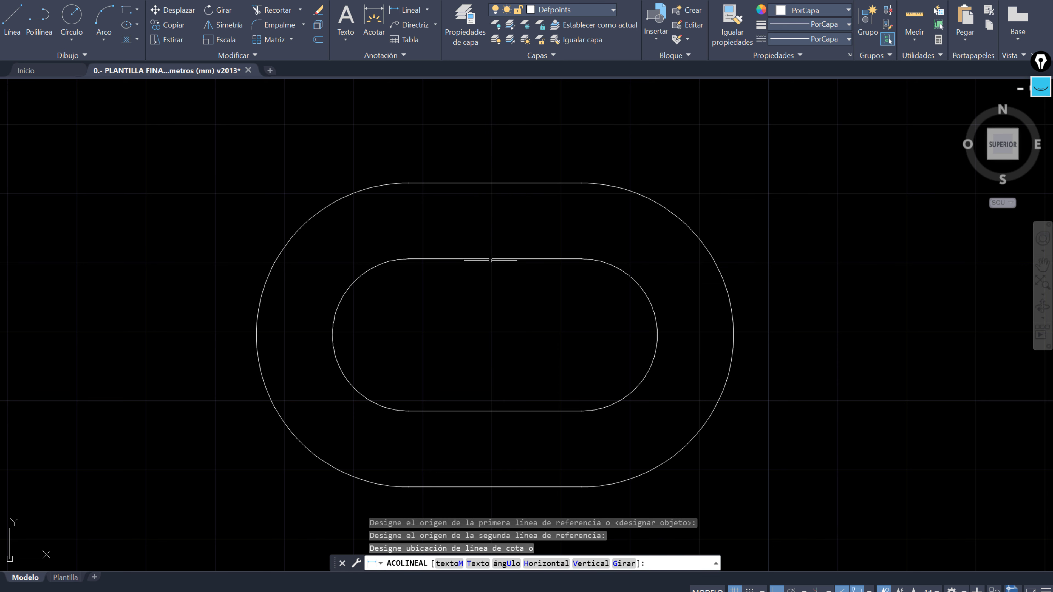
click(408, 10)
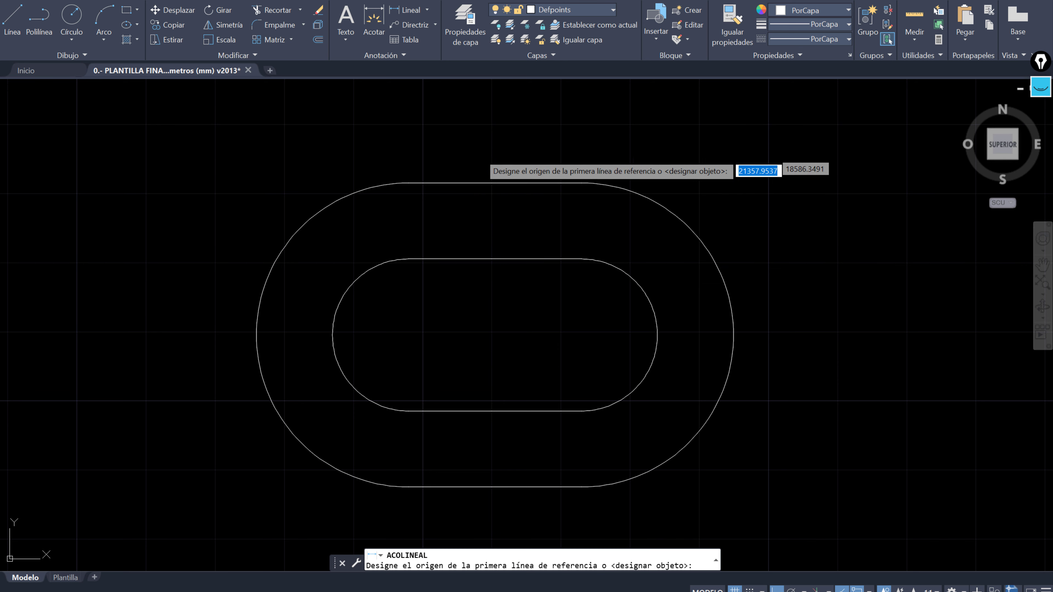
click(496, 183)
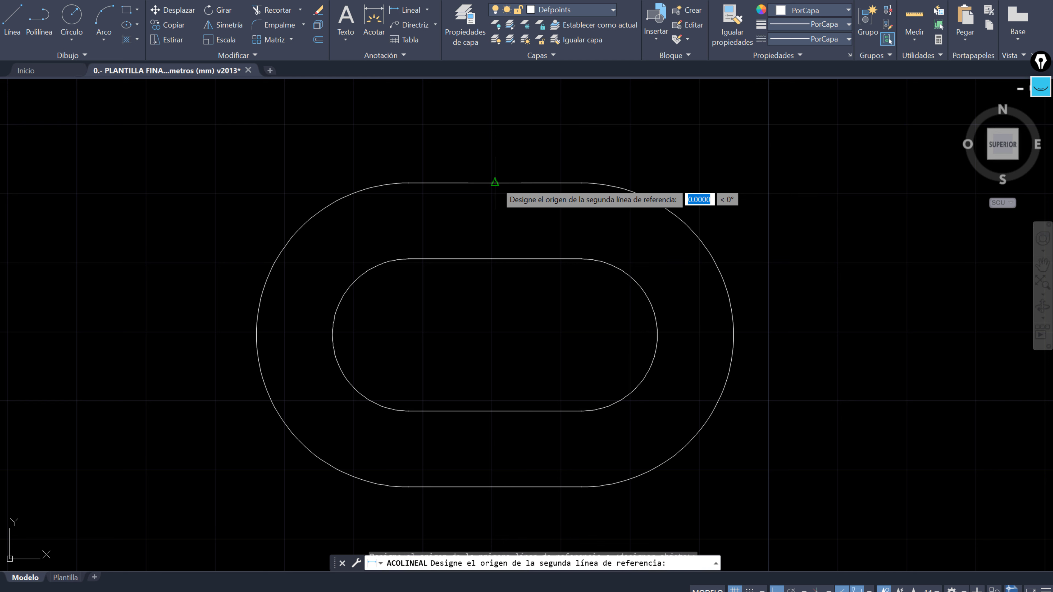
click(495, 259)
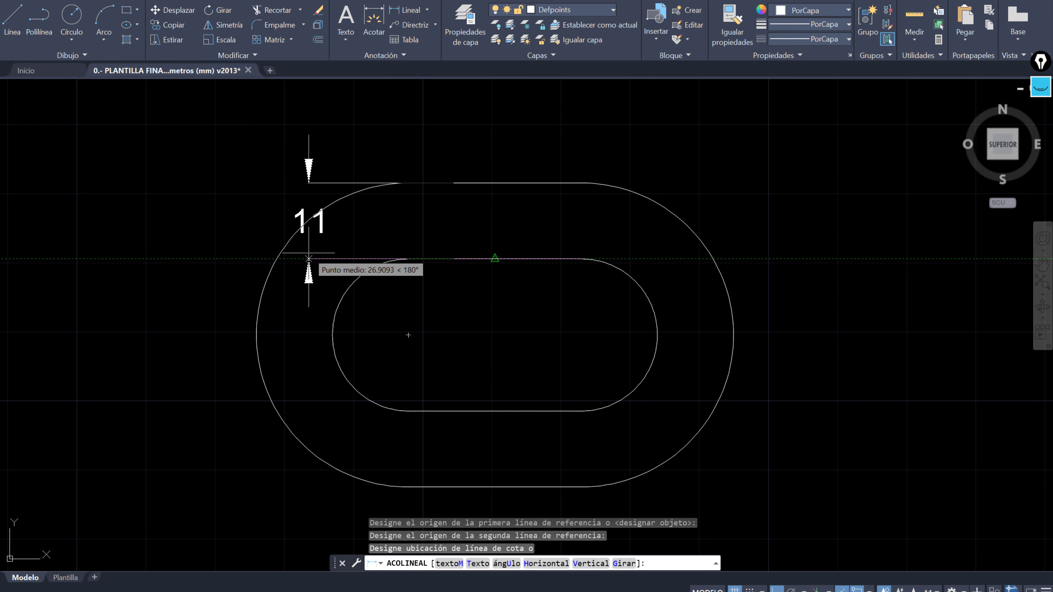
key(Escape)
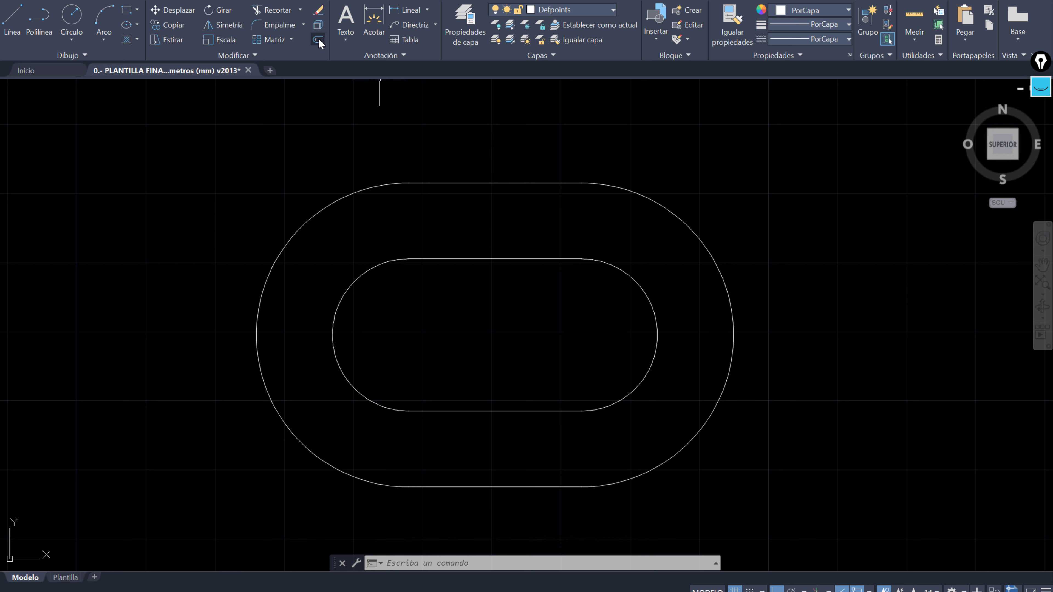
key(Escape)
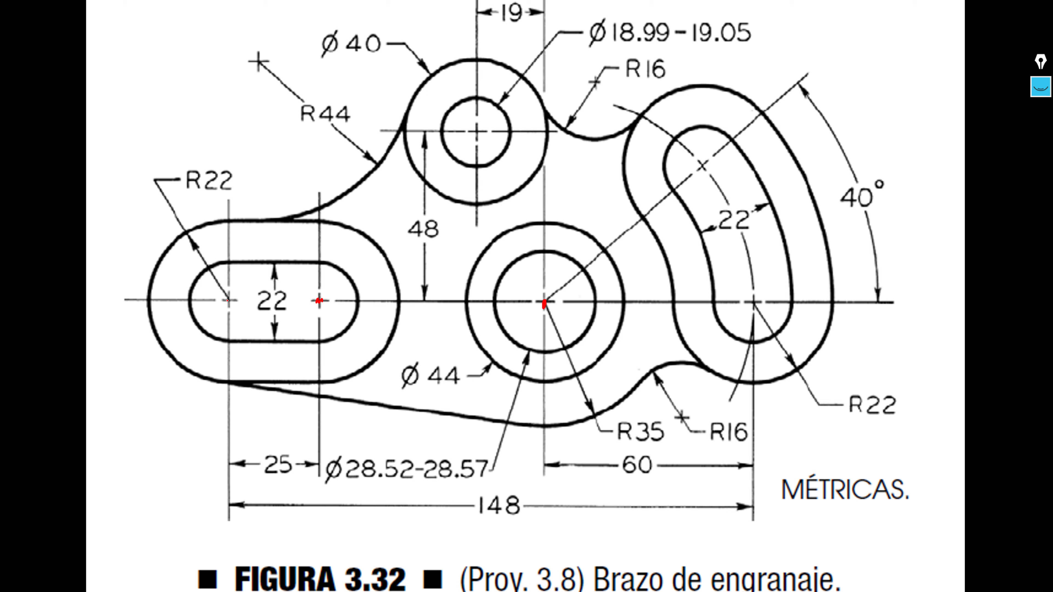
Step: Mark the centre line, the 148 and 60 dimensions and the Ø44 centre in red
drag(231, 302, 148, 303)
mouse_move(232, 302)
mouse_down()
mouse_move(751, 305)
mouse_move(738, 327)
mouse_up()
mouse_move(493, 491)
mouse_down()
mouse_move(471, 502)
mouse_move(510, 529)
mouse_move(441, 509)
mouse_up()
drag(523, 511, 498, 492)
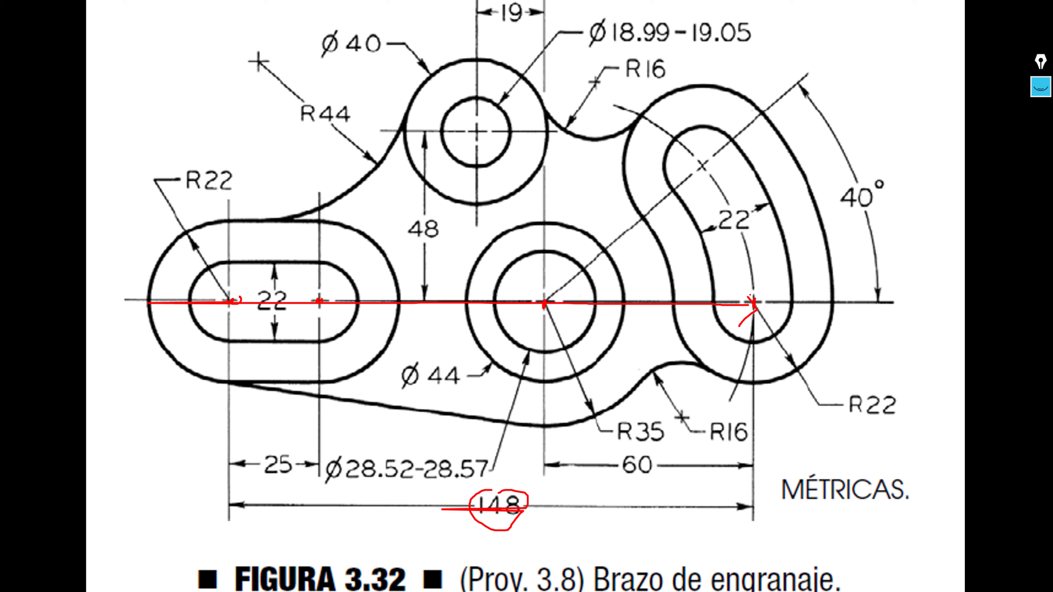
mouse_move(751, 296)
mouse_down()
mouse_move(669, 251)
mouse_move(576, 268)
mouse_move(545, 300)
mouse_up()
drag(545, 297, 566, 284)
mouse_move(641, 451)
mouse_down()
mouse_move(606, 457)
mouse_move(675, 450)
mouse_move(644, 448)
mouse_up()
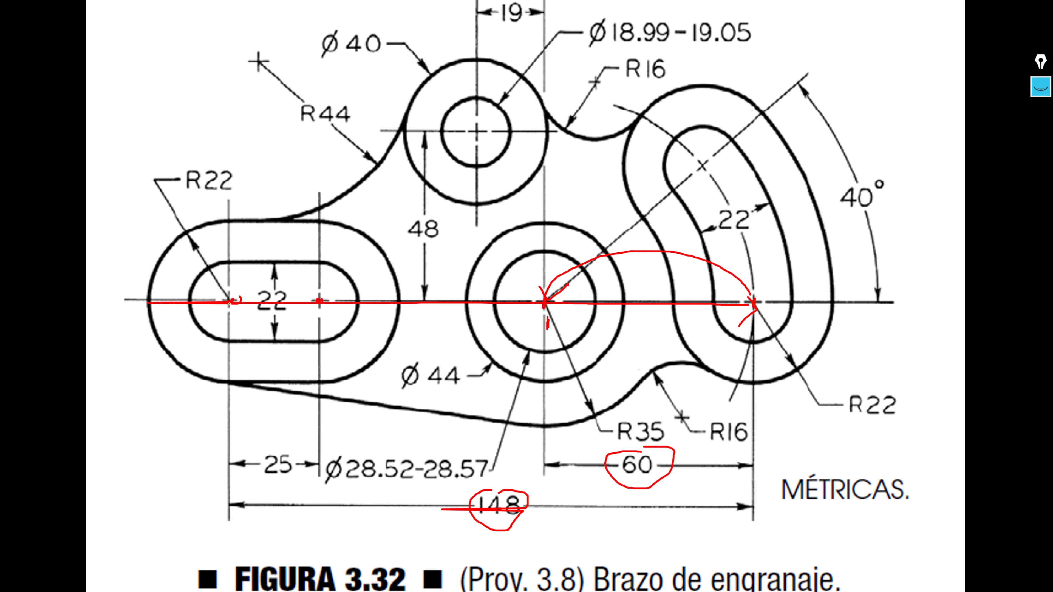
drag(229, 301, 228, 338)
mouse_move(146, 333)
mouse_down()
mouse_move(553, 332)
mouse_move(524, 361)
mouse_up()
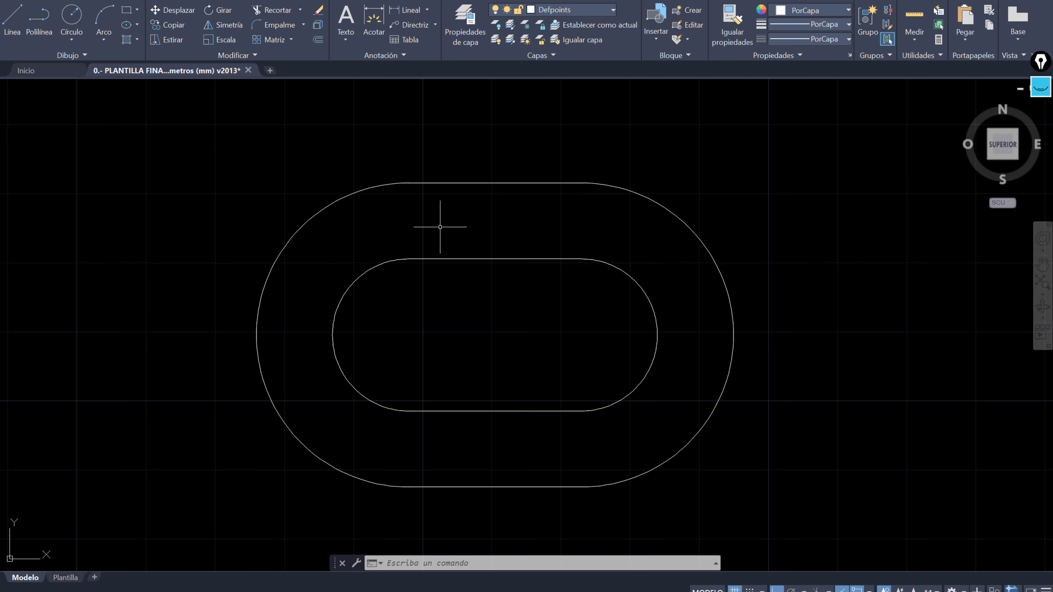
scroll(746, 292, down, 3)
middle_drag(801, 292, 489, 278)
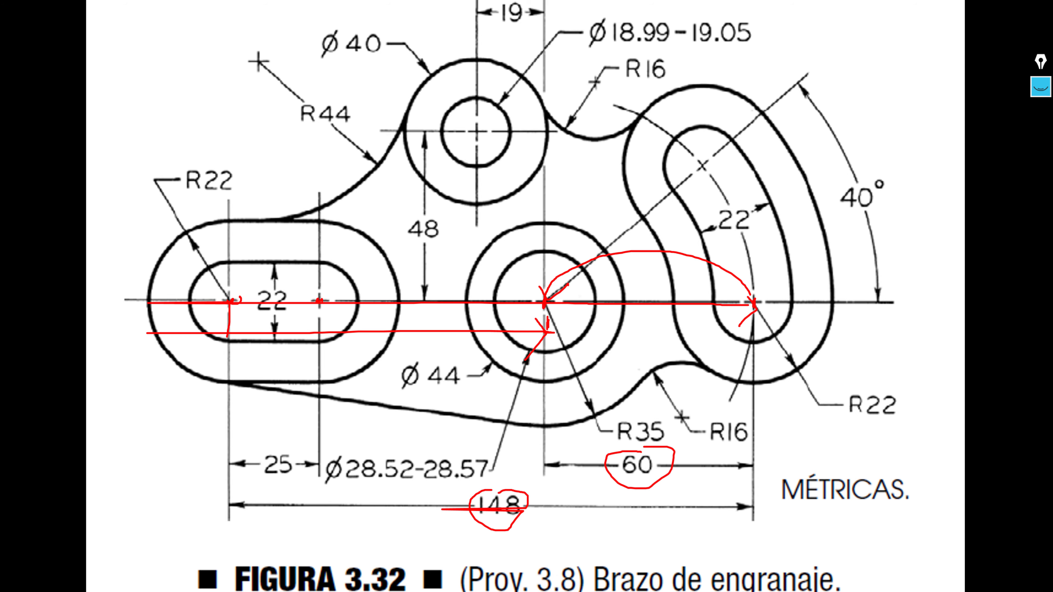
Step: Erase all ink, then draw a red arrow along 148 and a tick at the boss centre
click(124, 578)
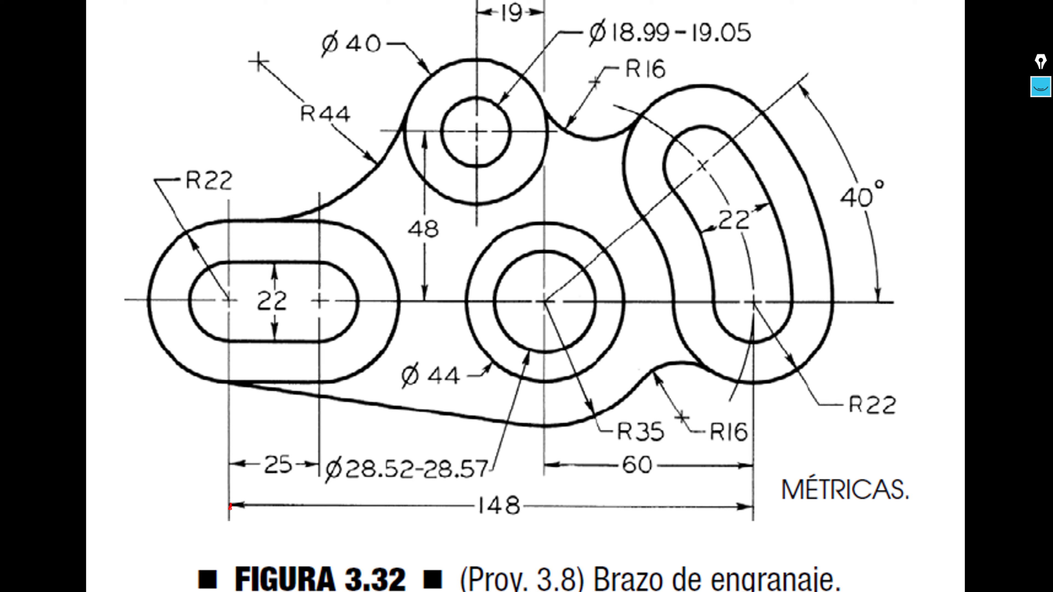
mouse_move(230, 506)
mouse_down()
mouse_move(549, 506)
mouse_move(538, 524)
mouse_up()
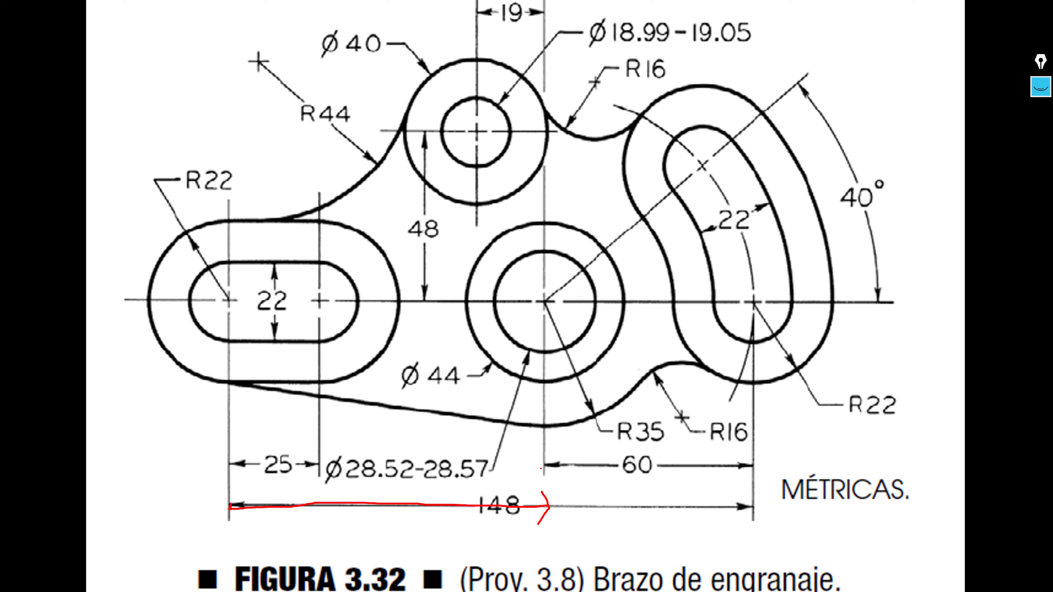
mouse_move(547, 473)
mouse_down()
mouse_move(548, 491)
mouse_move(548, 473)
mouse_up()
key(alt+Tab)
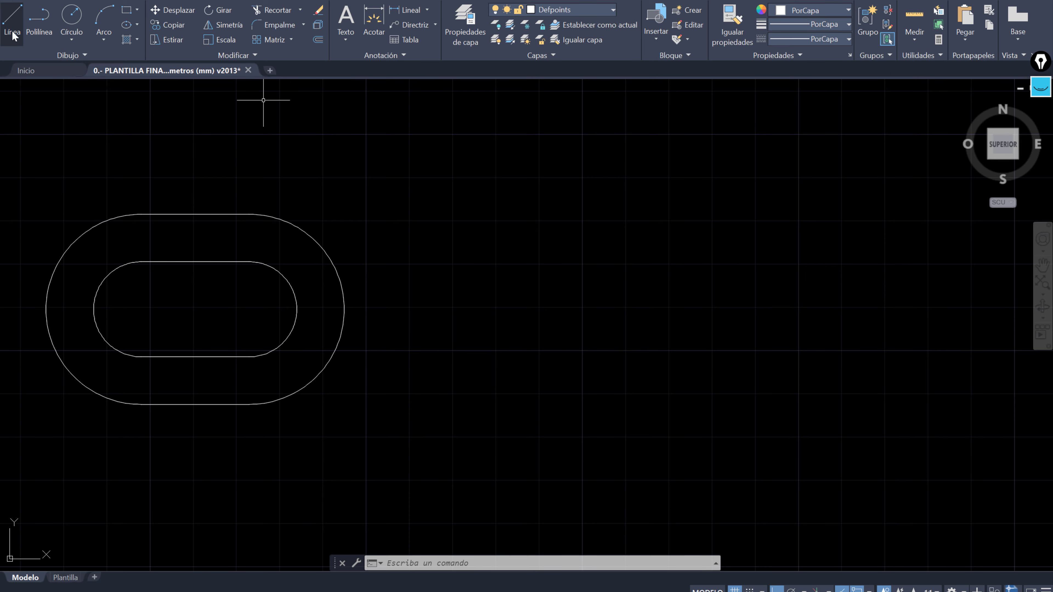
Step: Start a horizontal line at the slot's left arc centre, then view the reference image
click(12, 33)
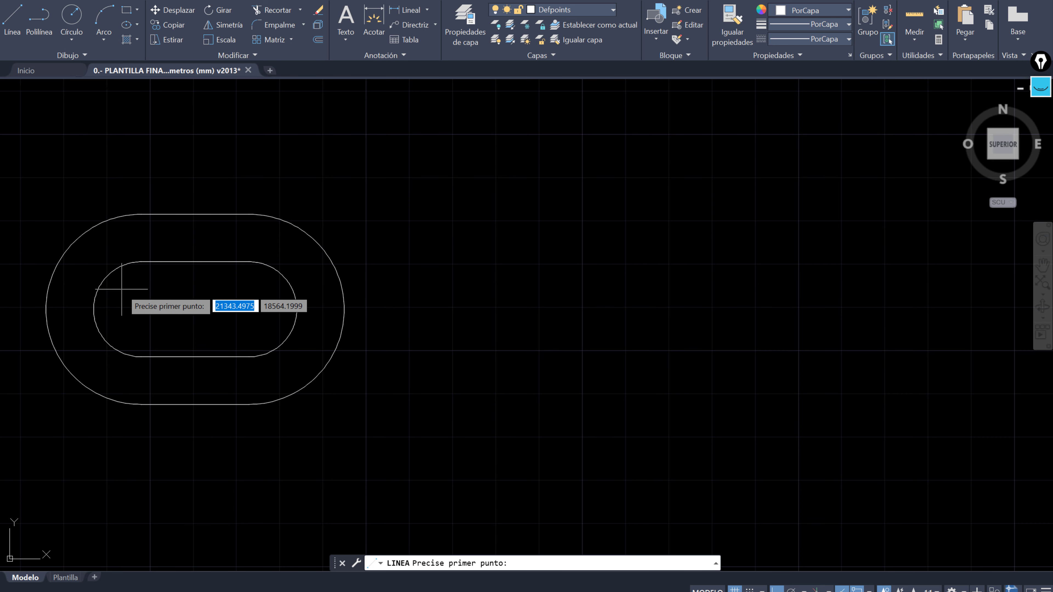
click(141, 278)
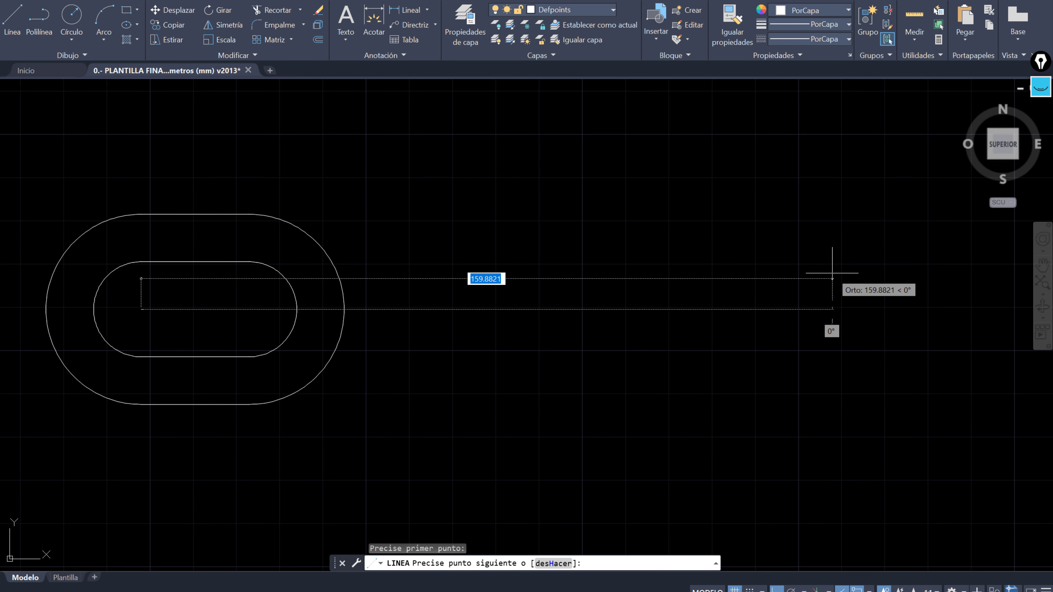
key(alt+Tab)
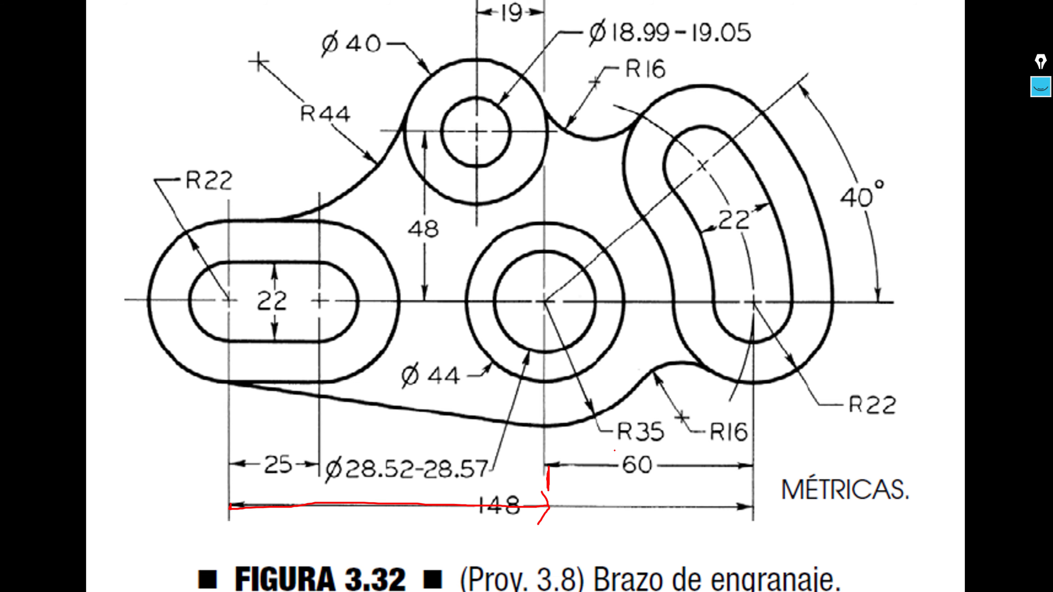
Step: Compute 148 − 60 = 88 in Windows Calculator, then close it and return to AutoCAD
key(super)
key(XF86Calculator)
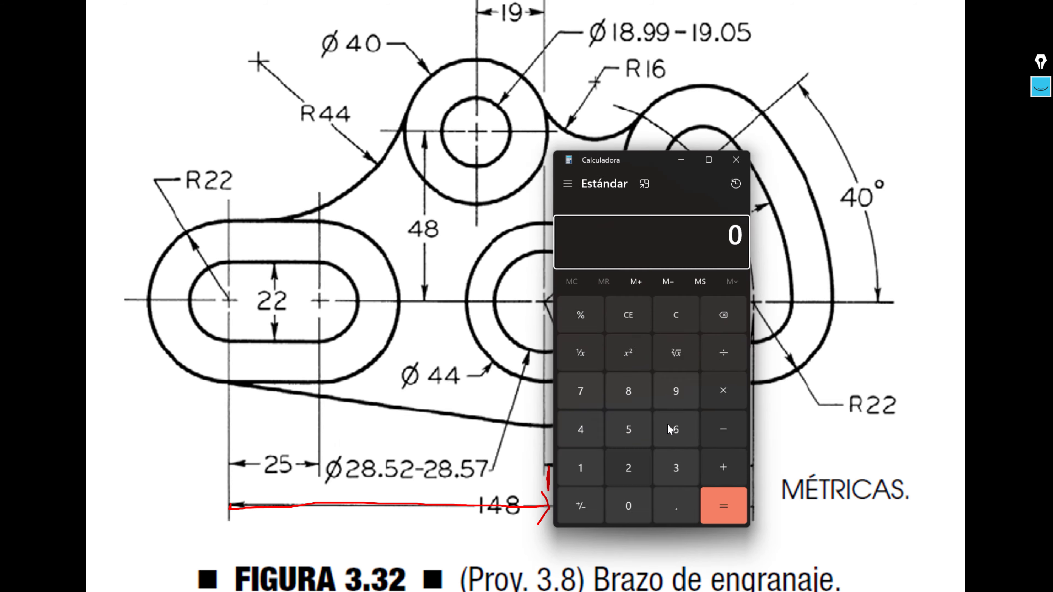
text(148 - )
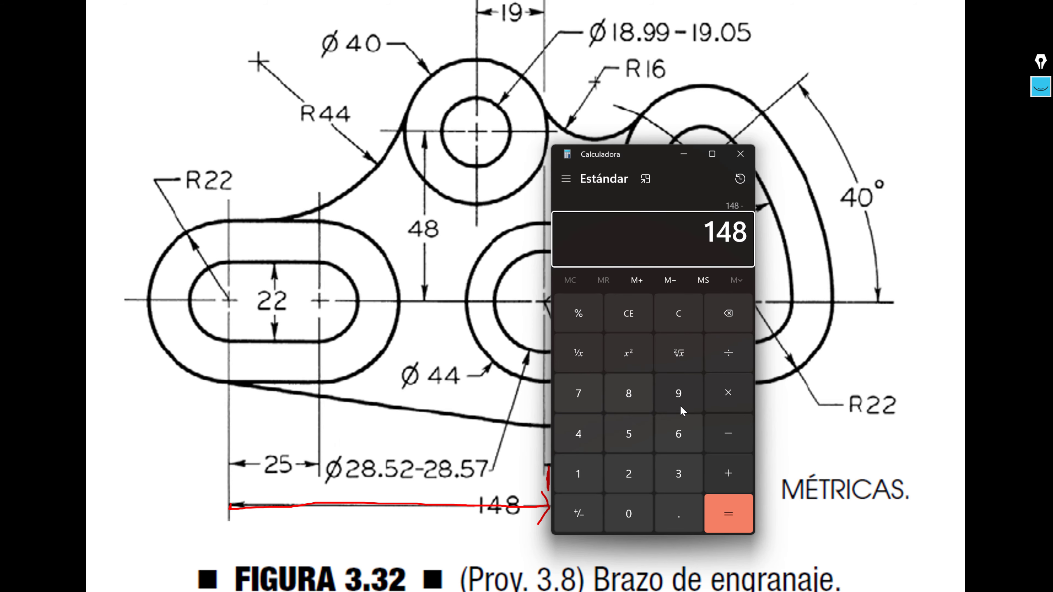
text(60)
key(Return)
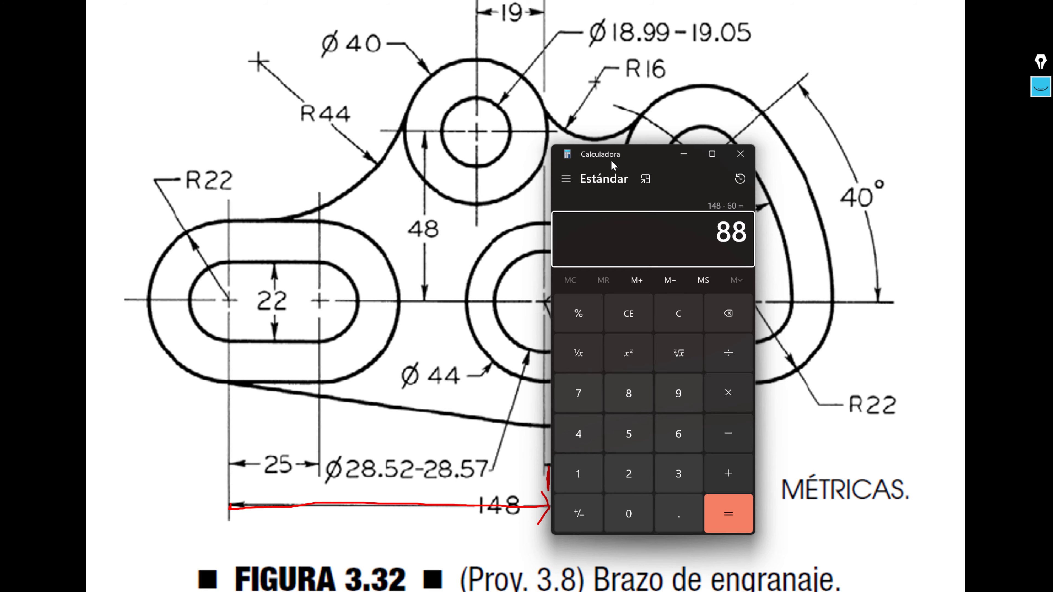
drag(611, 161, 170, 169)
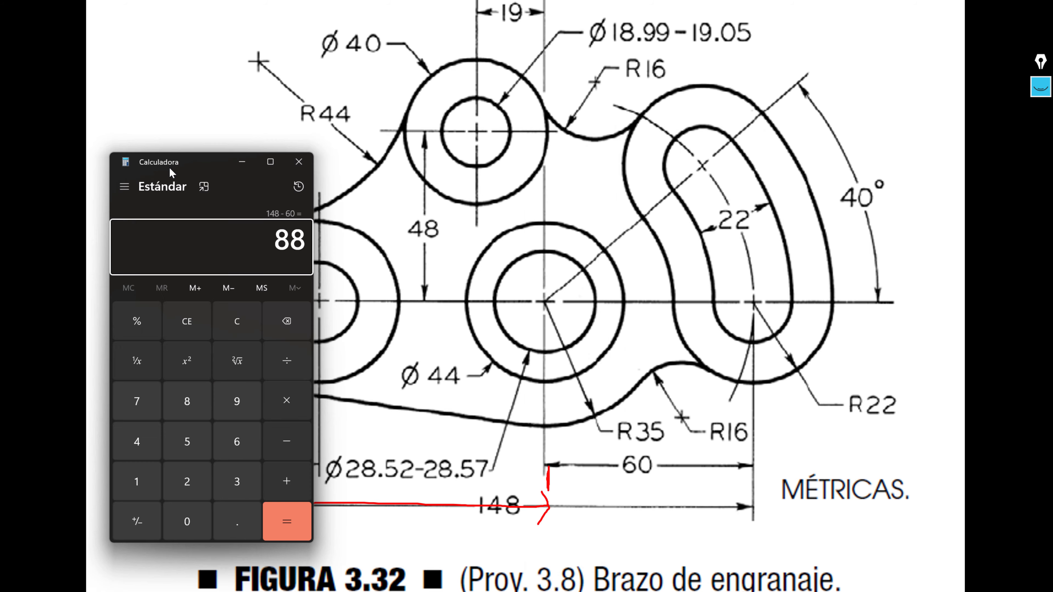
click(241, 161)
click(290, 162)
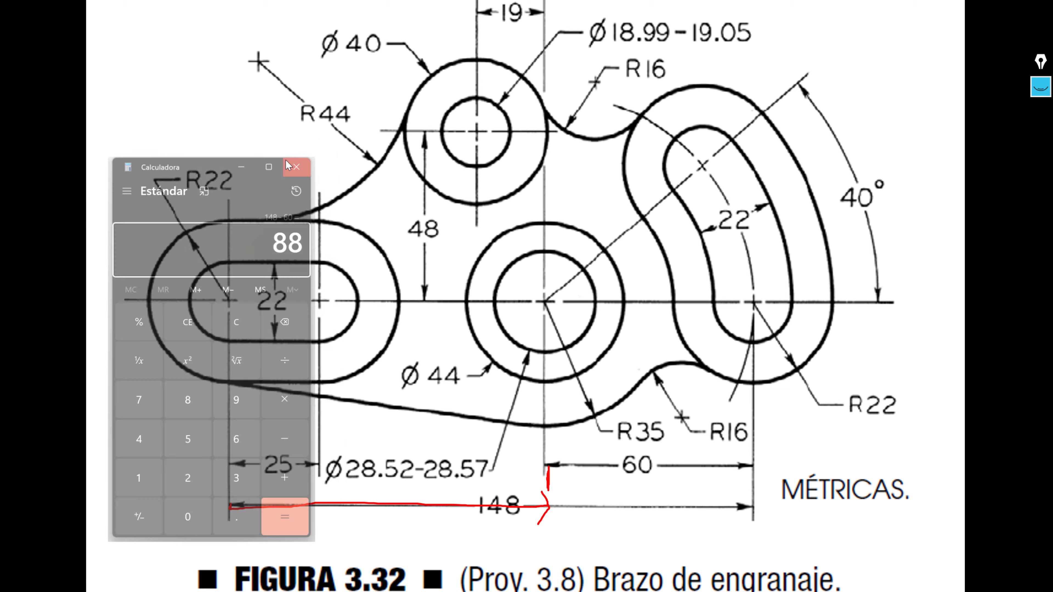
key(alt+Tab)
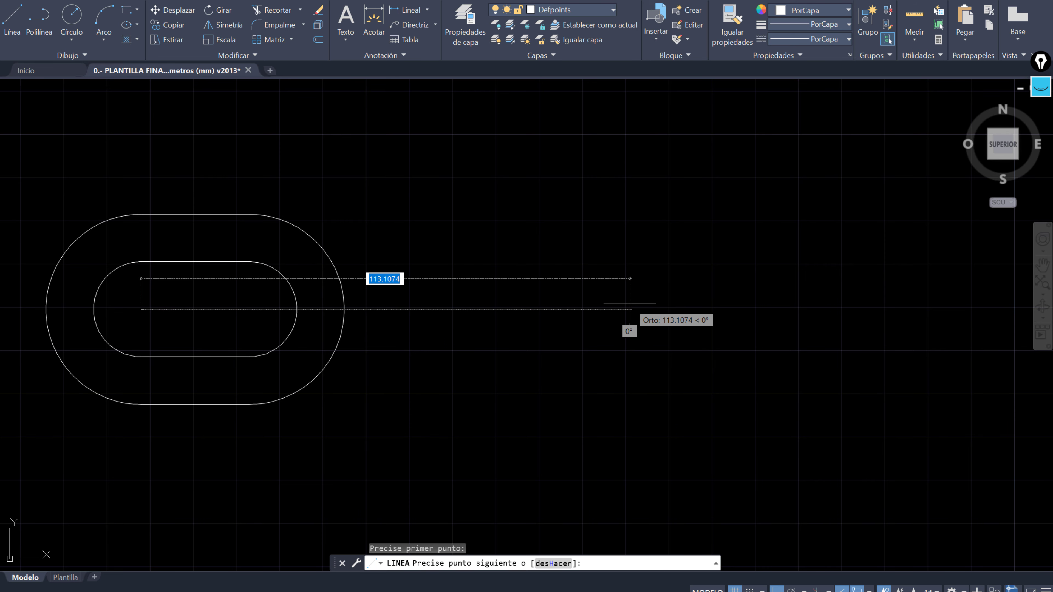
Step: Make the horizontal line from the slot's left centre 88 long
text(40)
key(Return)
text(88)
key(Return)
key(Escape)
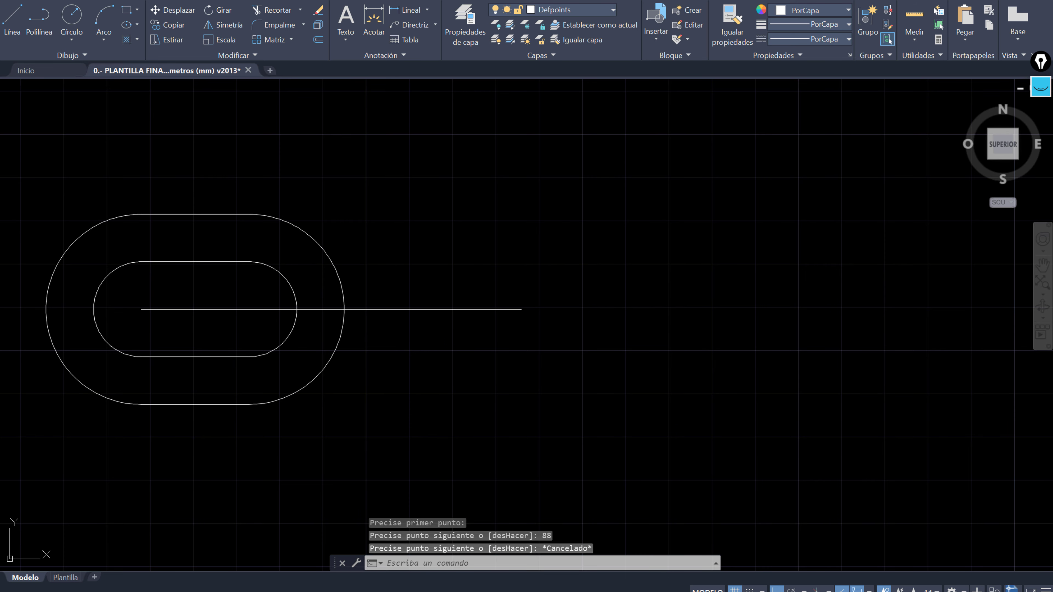
scroll(529, 310, up, 2)
scroll(622, 320, down, 2)
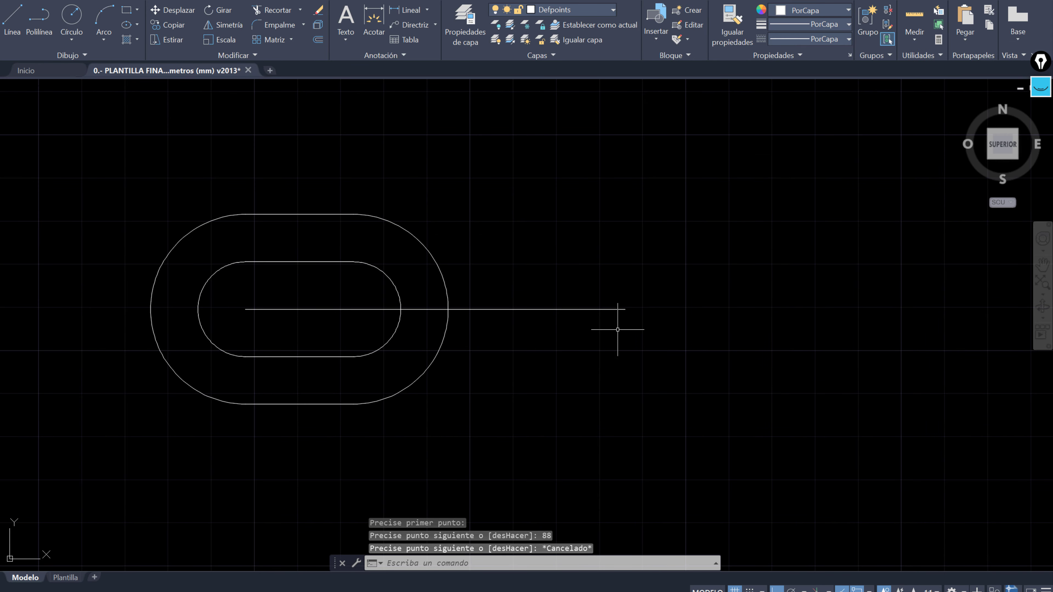
Step: Trace the centreline to the curved slot's end and circle the 60 dimension on the reference
key(alt+Tab)
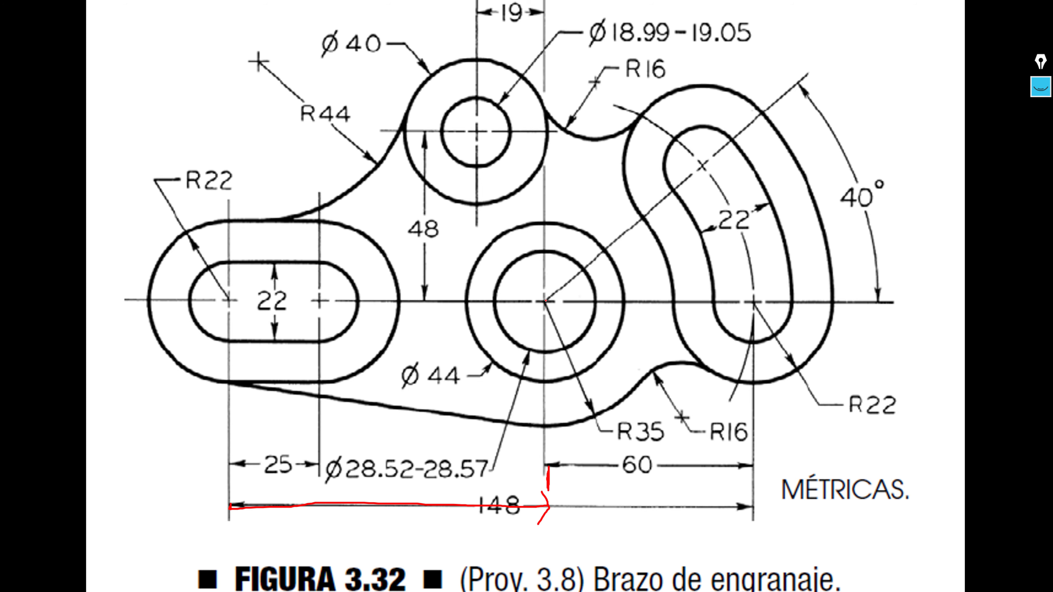
drag(463, 302, 753, 311)
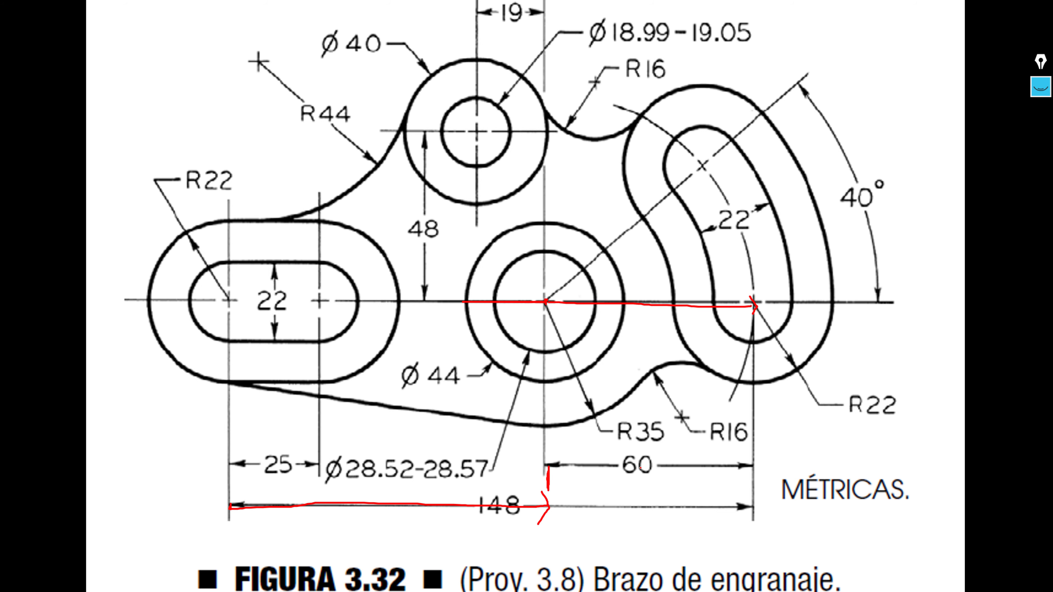
mouse_move(639, 446)
mouse_down()
mouse_move(614, 453)
mouse_move(667, 448)
mouse_move(629, 440)
mouse_up()
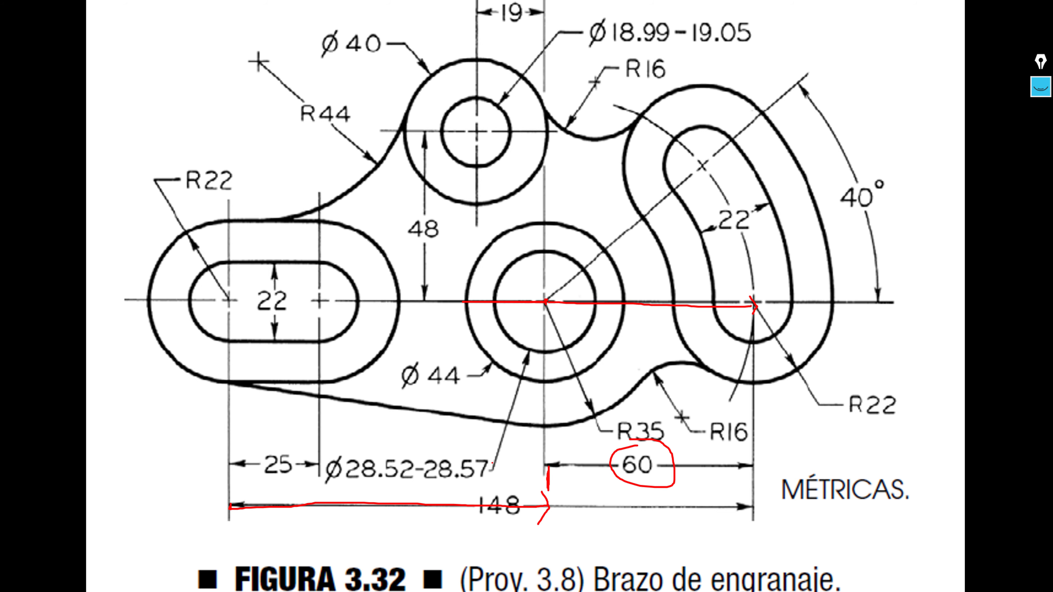
key(alt+Tab)
Step: Extend the centre line by a further 60 from the end of the 88 line
text(l)
key(Return)
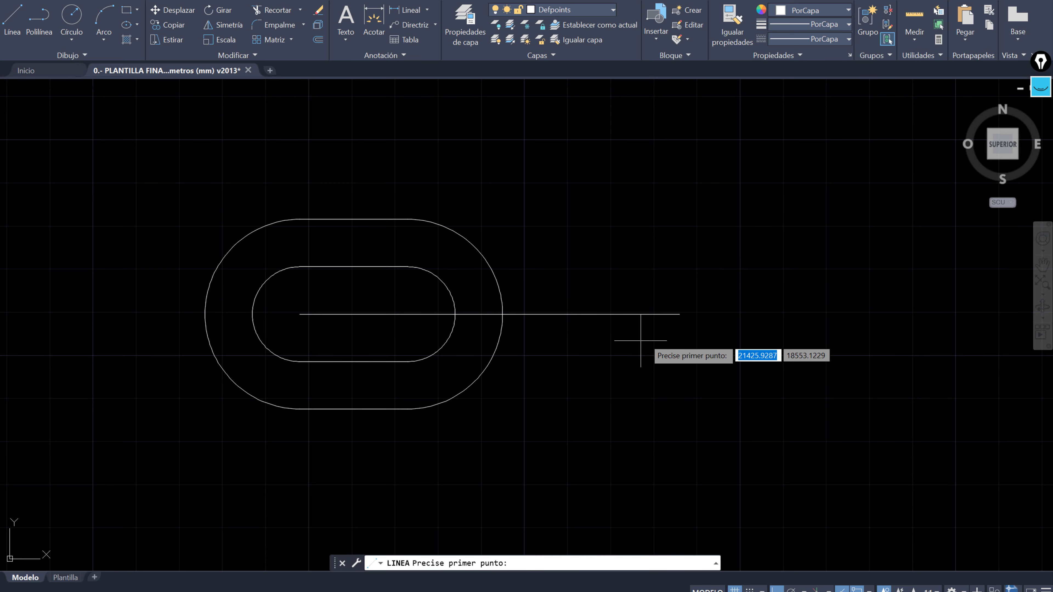
click(679, 314)
text(6)
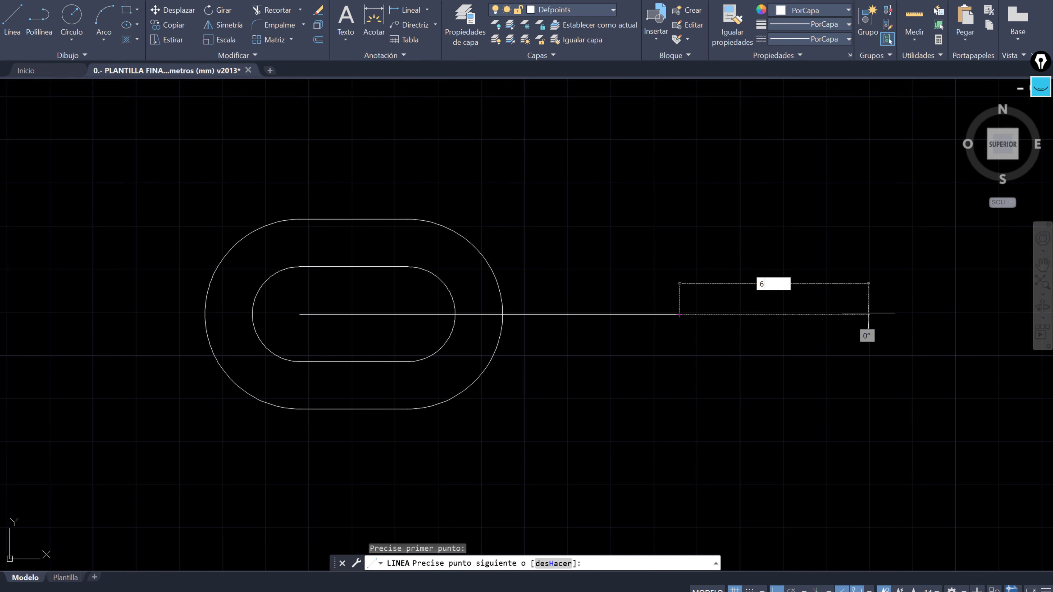
text(0)
key(Return)
key(Escape)
mouse_move(700, 365)
middle_down()
mouse_move(664, 373)
mouse_move(630, 352)
middle_up()
key(alt+Tab)
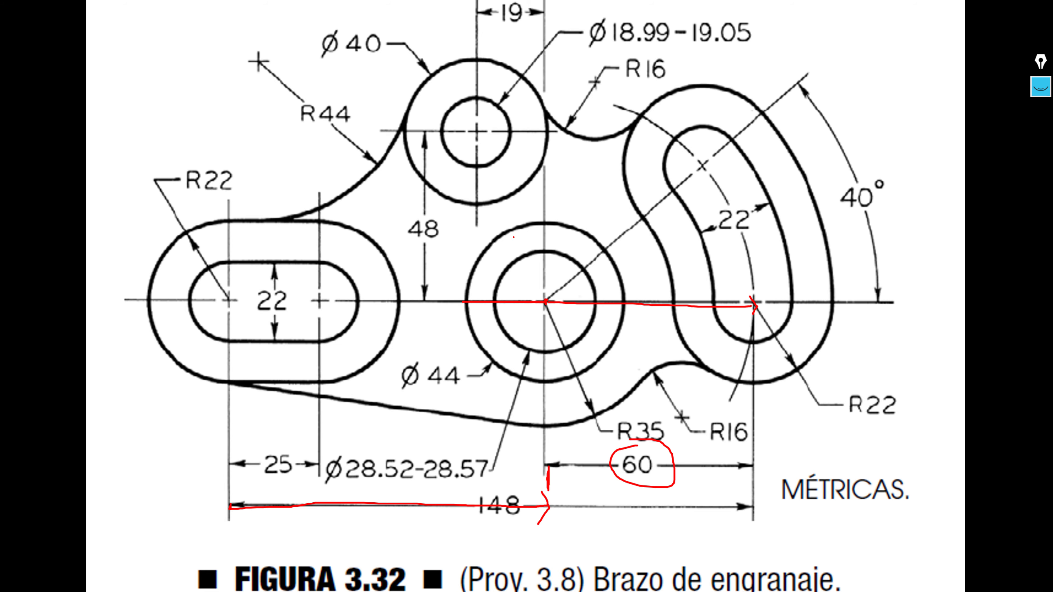
Step: Clear the ink and mark the Ø28.52-28.57 bore callout with a red underline and arrows
mouse_move(515, 229)
mouse_down()
mouse_move(481, 253)
mouse_move(465, 332)
mouse_move(588, 370)
mouse_move(602, 237)
mouse_move(534, 222)
mouse_up()
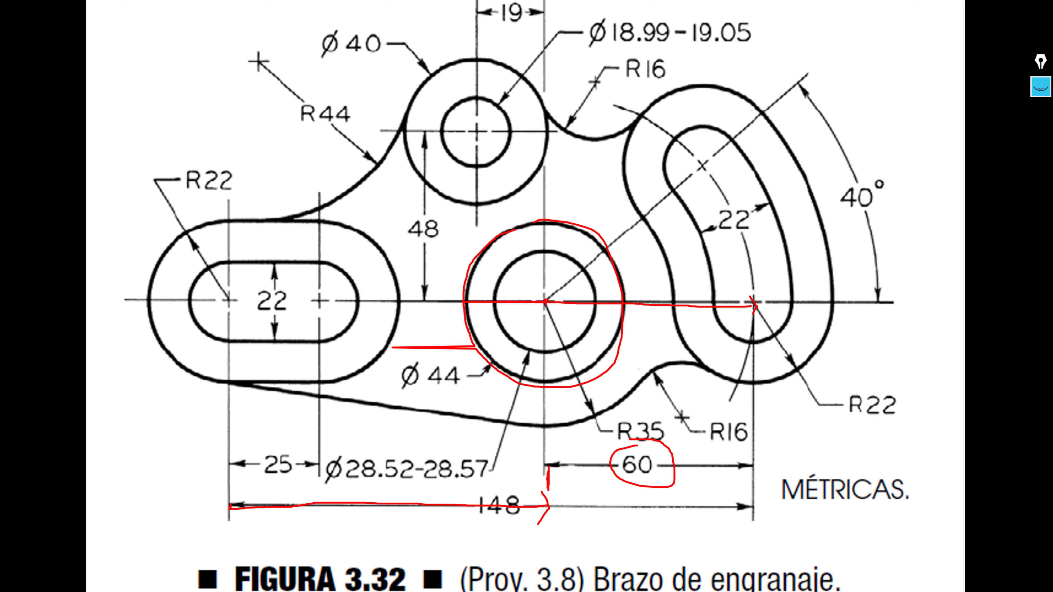
click(45, 578)
click(125, 575)
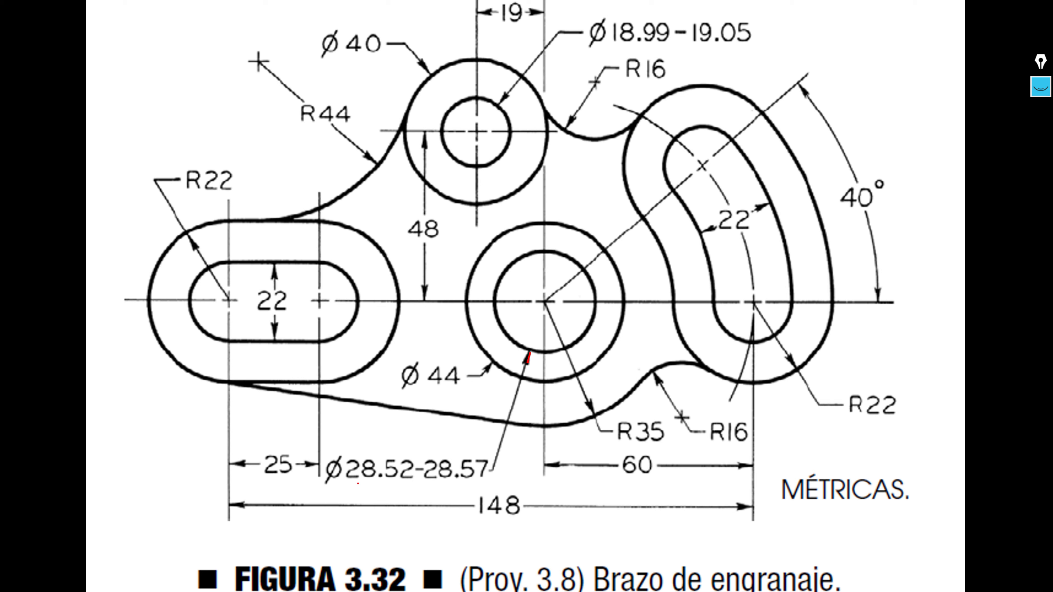
drag(296, 482, 459, 483)
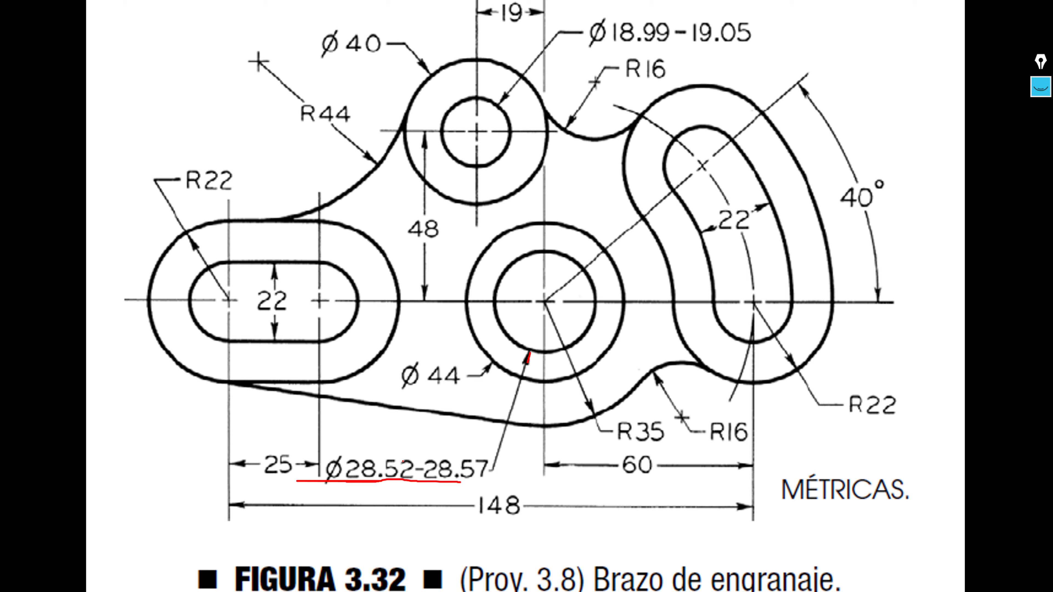
mouse_move(420, 435)
mouse_down()
mouse_move(419, 457)
mouse_move(427, 446)
mouse_up()
mouse_move(341, 435)
mouse_down()
mouse_move(340, 460)
mouse_move(353, 447)
mouse_up()
key(alt+Tab)
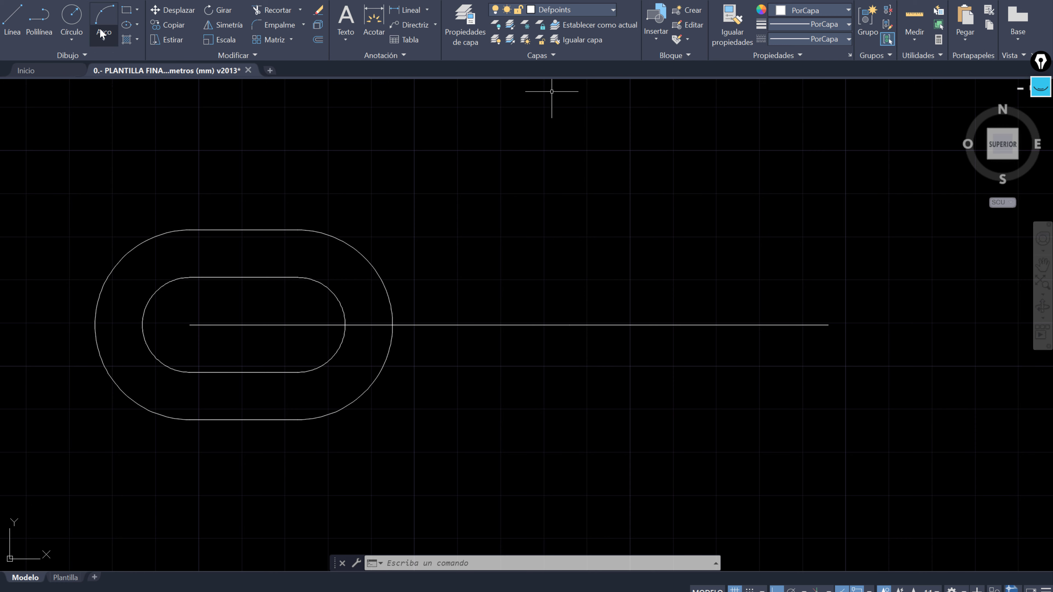
Step: Draw a Ø28.52 circle centred at the end of the 88 line
click(64, 36)
click(97, 89)
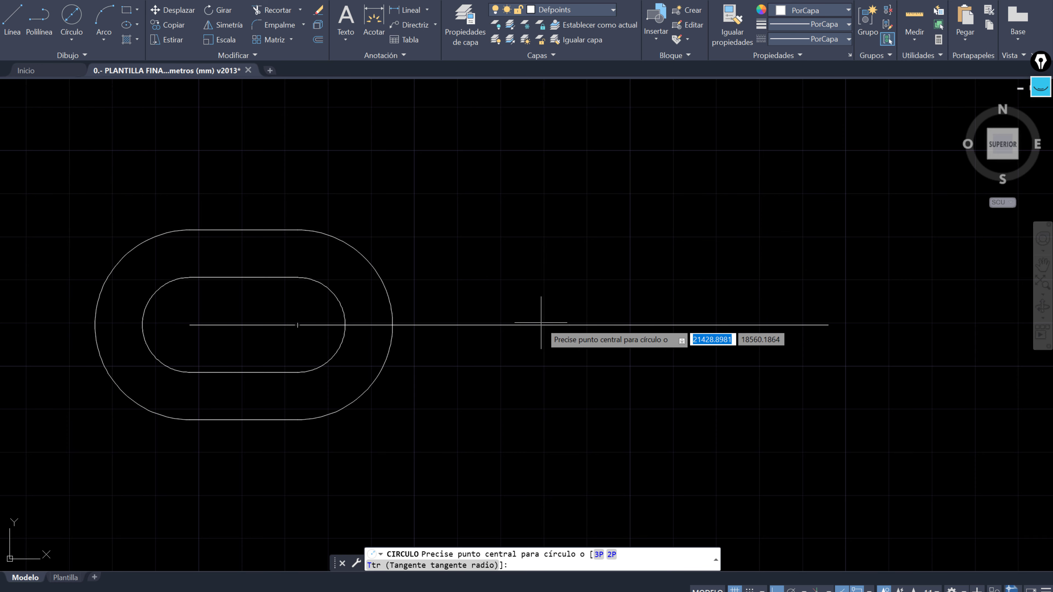
click(569, 325)
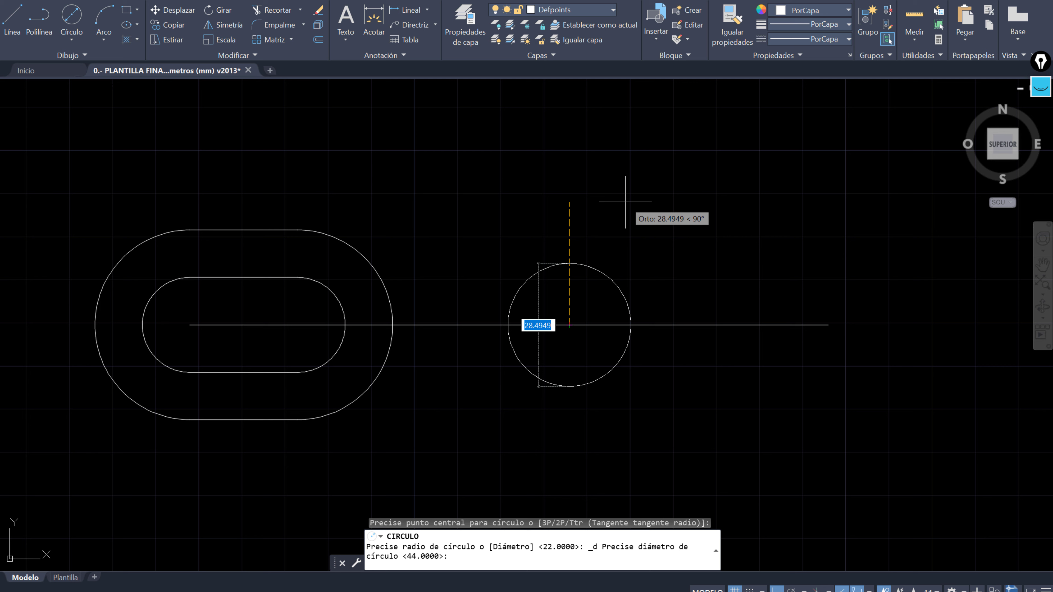
key(alt+Tab)
key(alt+Tab)
text(28)
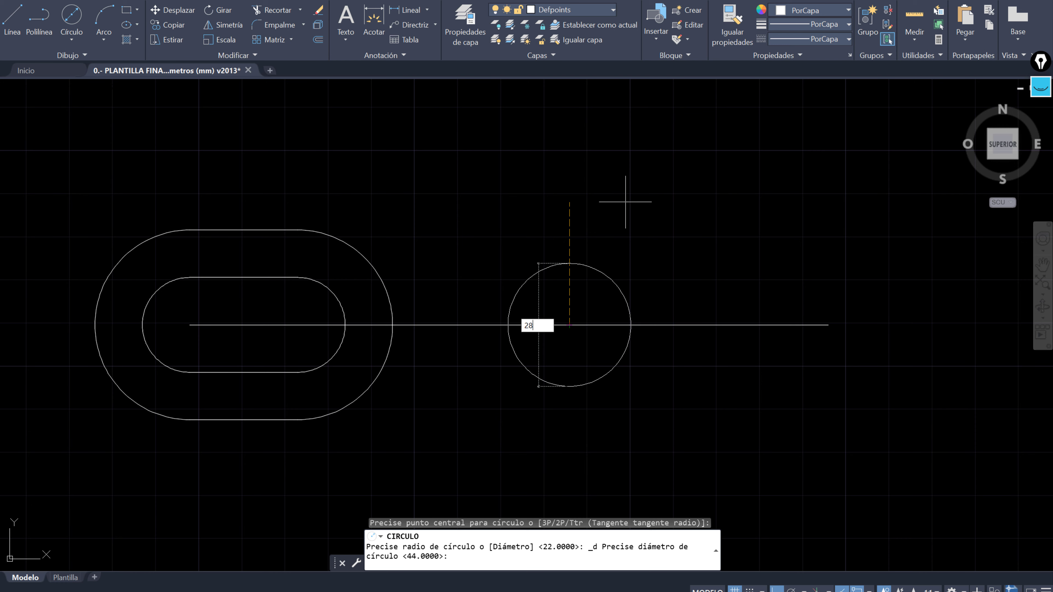
text(.52)
key(Return)
key(Escape)
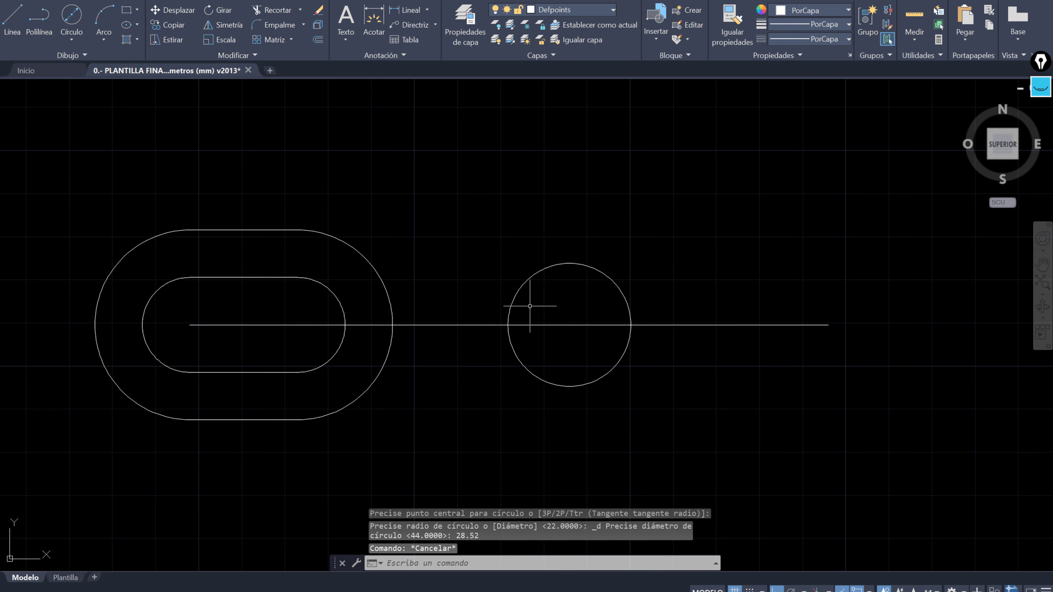
Step: Start a dimension, then mark the Ø44 callout on the reference and erase all red ink
click(373, 21)
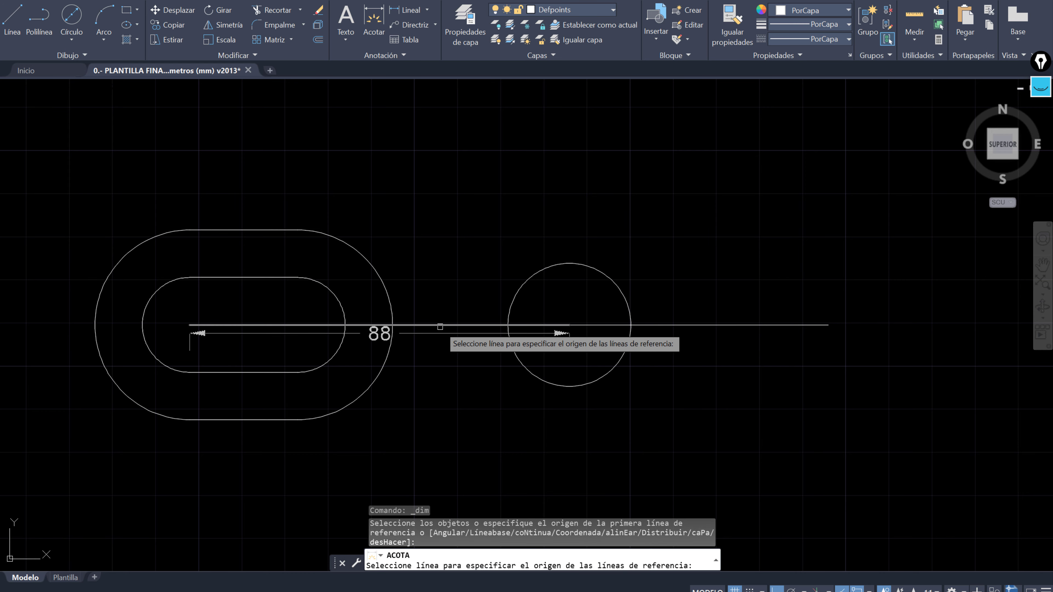
key(alt+Tab)
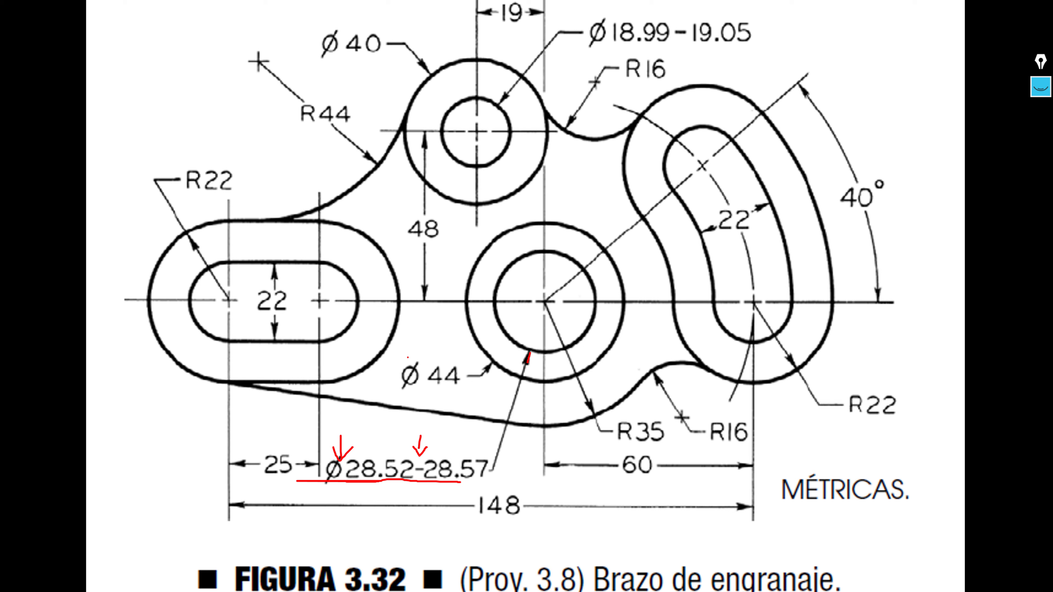
mouse_move(403, 359)
mouse_down()
mouse_move(337, 391)
mouse_move(404, 359)
mouse_up()
drag(431, 393, 485, 392)
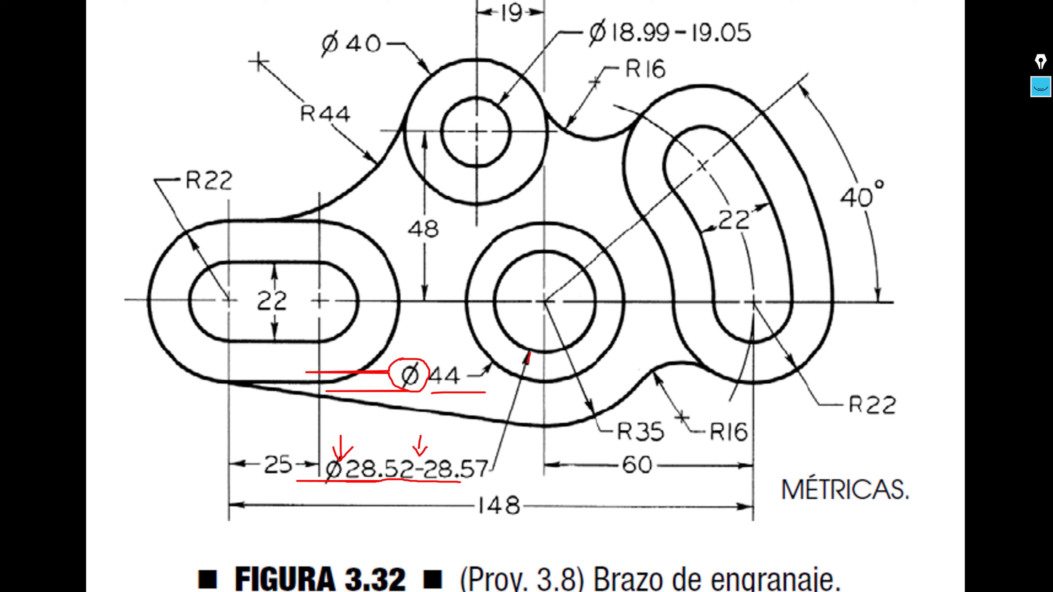
click(37, 579)
click(141, 573)
Step: Draw a Ø44 circle concentric with the Ø28.52 bore circle
key(alt+Tab)
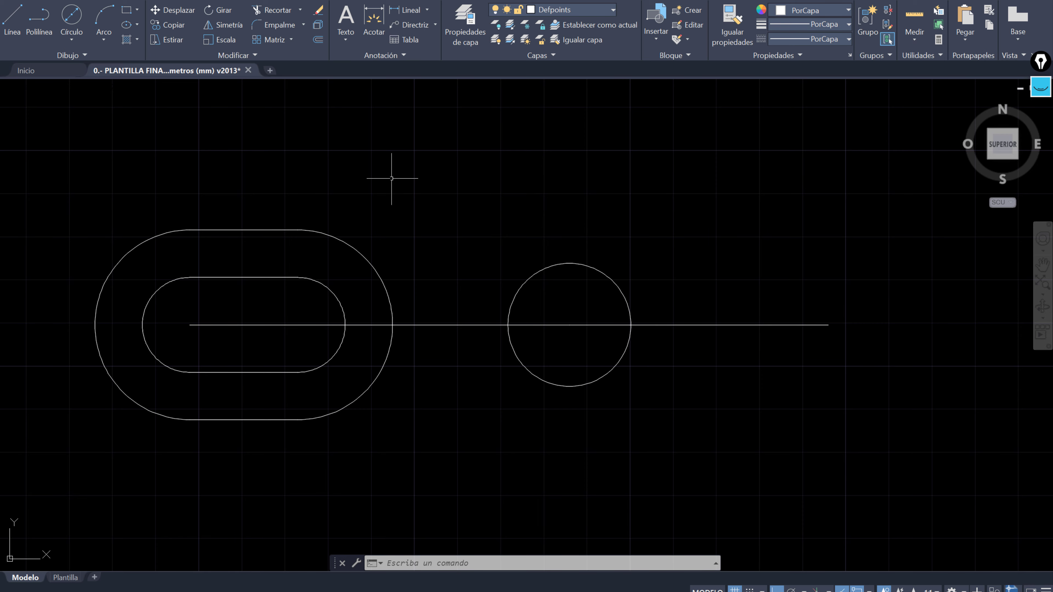
click(71, 16)
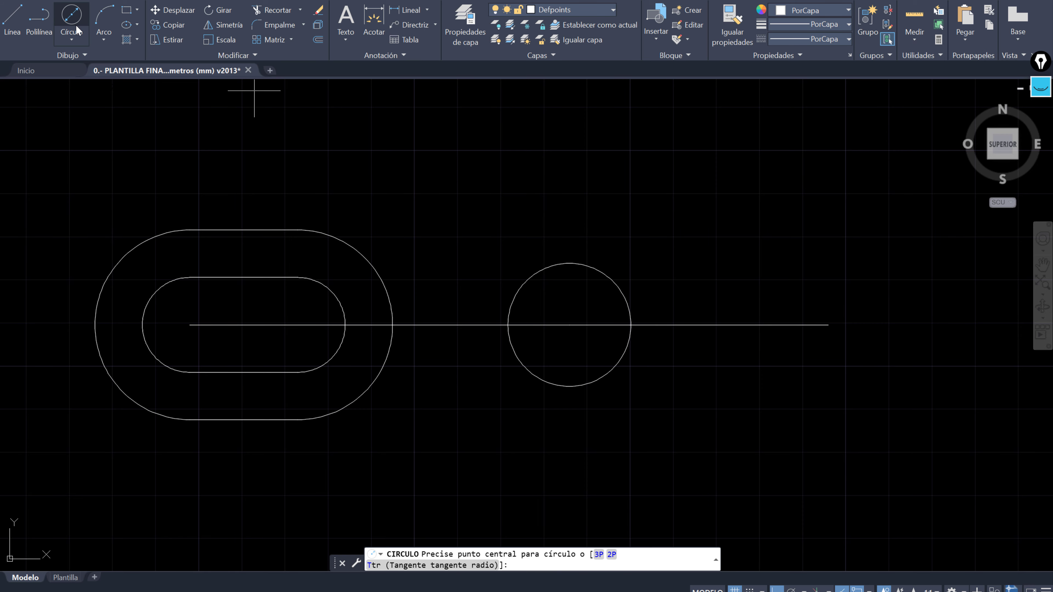
click(569, 324)
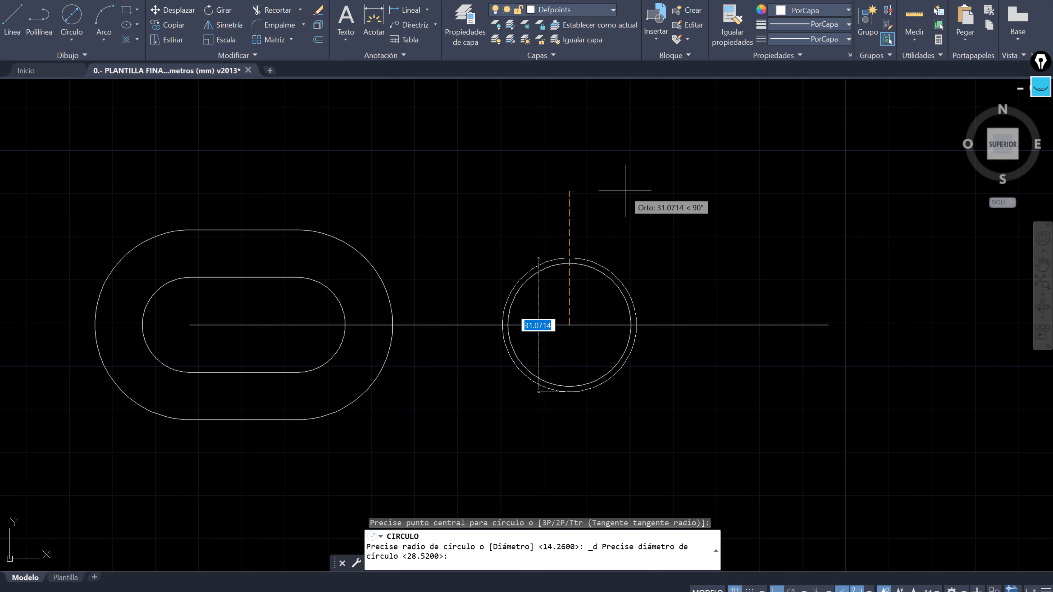
text(44)
key(Return)
key(alt+Tab)
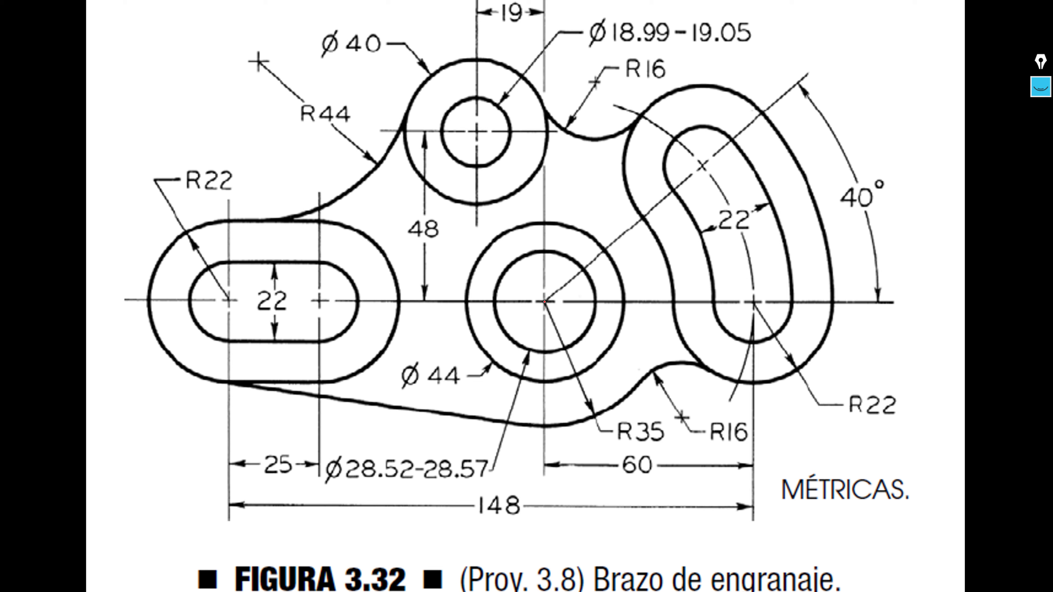
Step: Mark the hub centre and point out the R35 dimension in red on Figura 3.32
drag(545, 302, 590, 417)
mouse_move(501, 412)
mouse_down()
mouse_move(600, 400)
mouse_move(622, 415)
mouse_move(636, 450)
mouse_move(655, 405)
mouse_move(634, 414)
mouse_up()
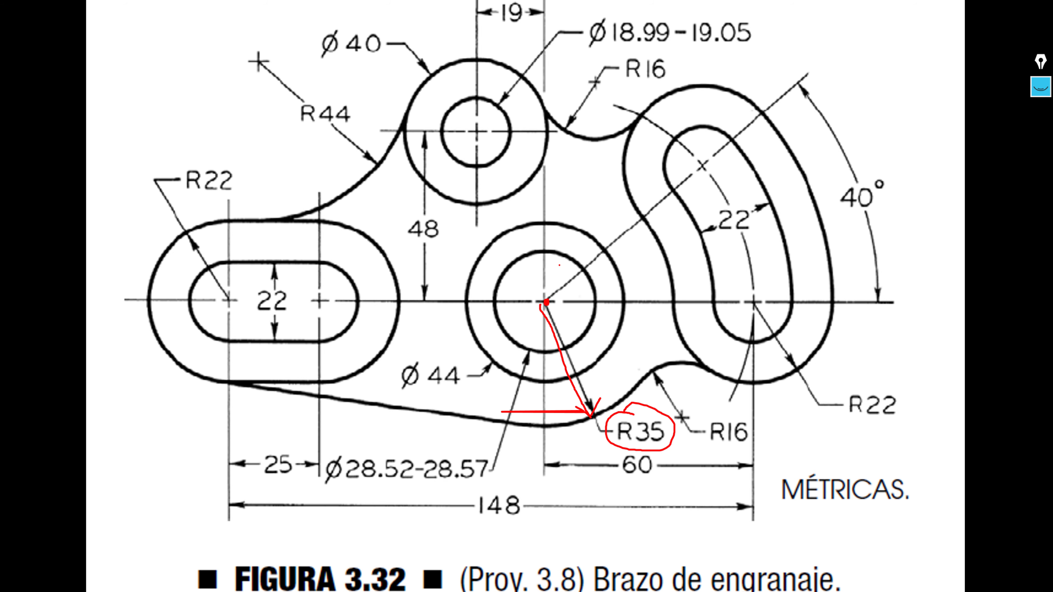
Step: Draw a radius-35 circle centred on the hub centre
key(alt+Tab)
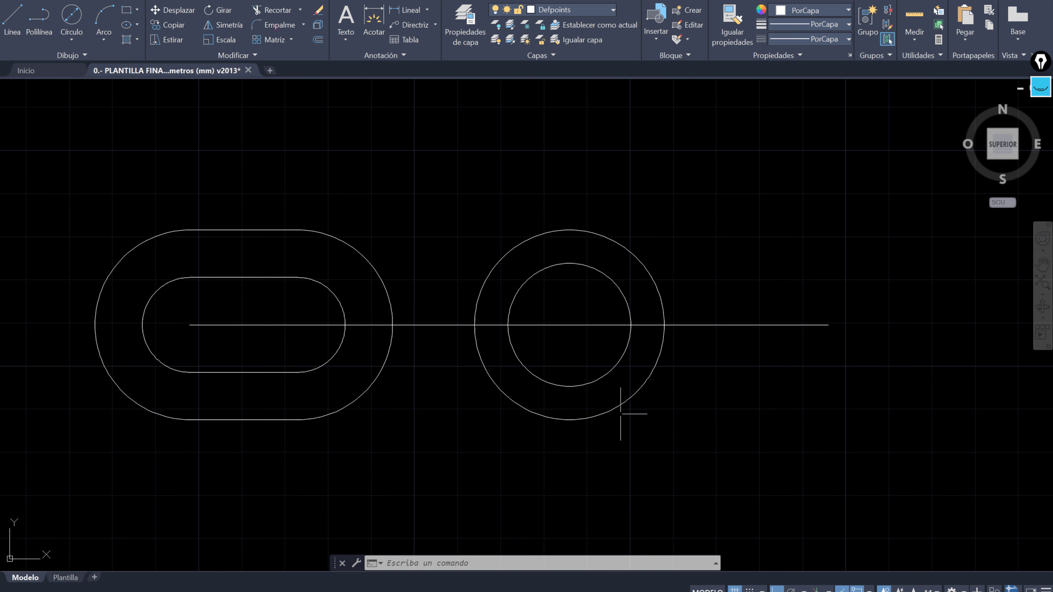
click(72, 40)
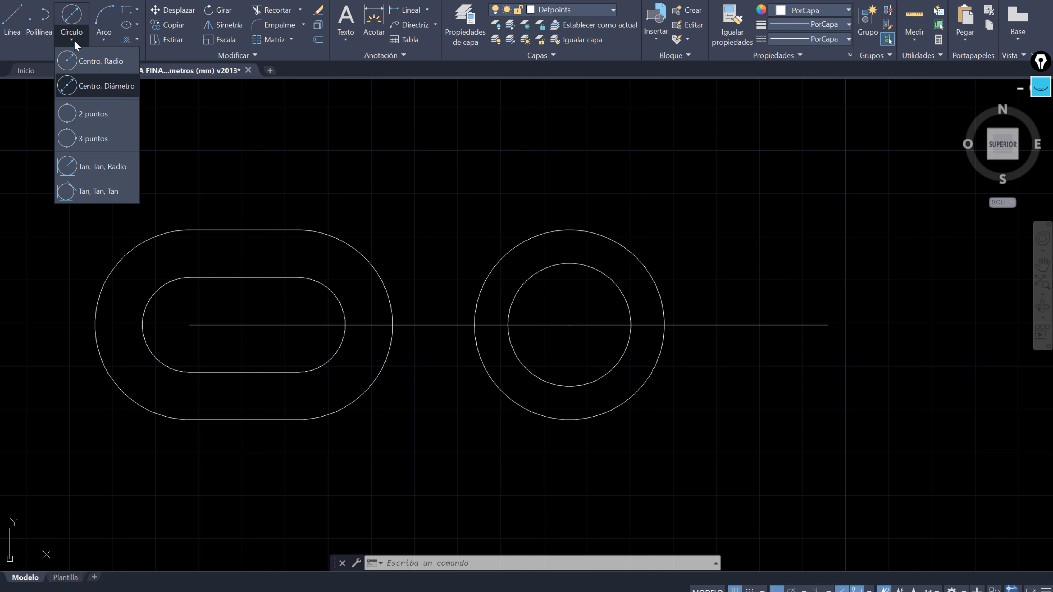
click(104, 79)
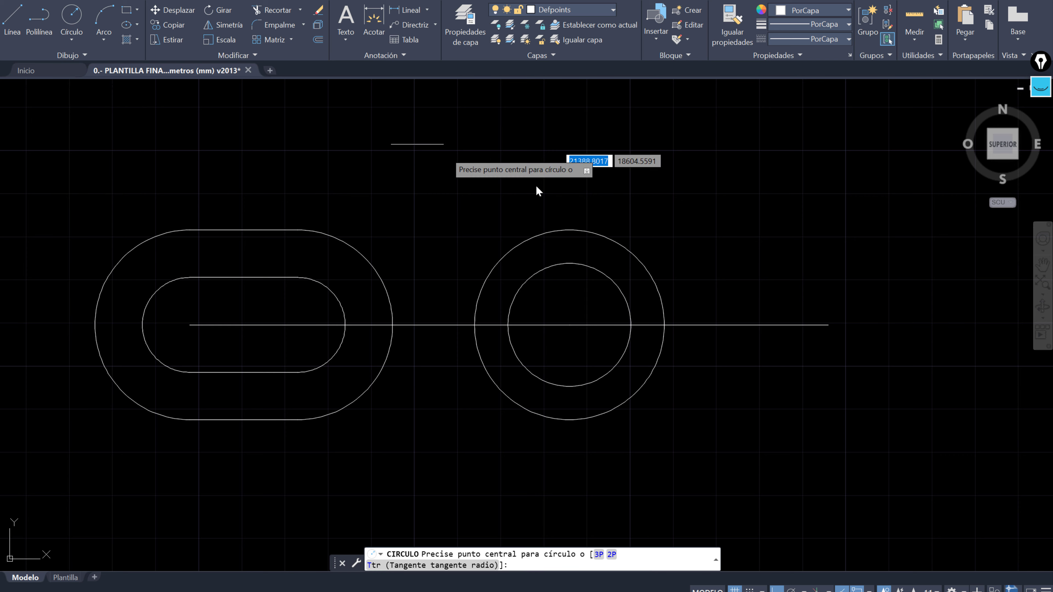
click(569, 325)
text(35)
key(Return)
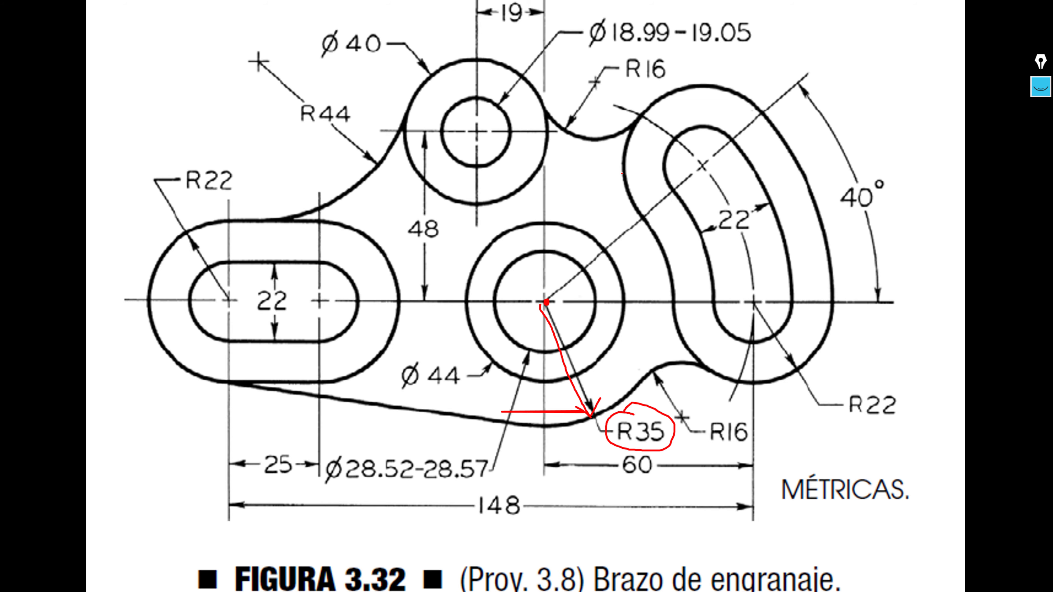
Step: Trace the R35 arc, bottom tangent line and R16 fillet in red on the reference figure
mouse_move(443, 362)
mouse_down()
mouse_move(633, 217)
mouse_move(479, 183)
mouse_move(431, 276)
mouse_move(442, 365)
mouse_up()
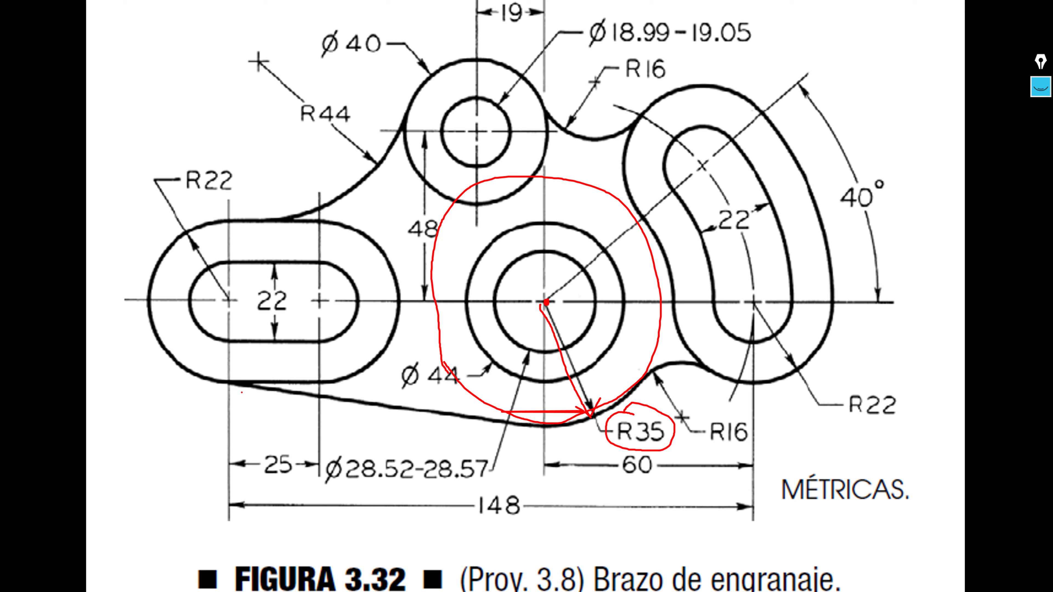
mouse_move(242, 384)
mouse_down()
mouse_move(159, 385)
mouse_move(532, 428)
mouse_move(513, 441)
mouse_up()
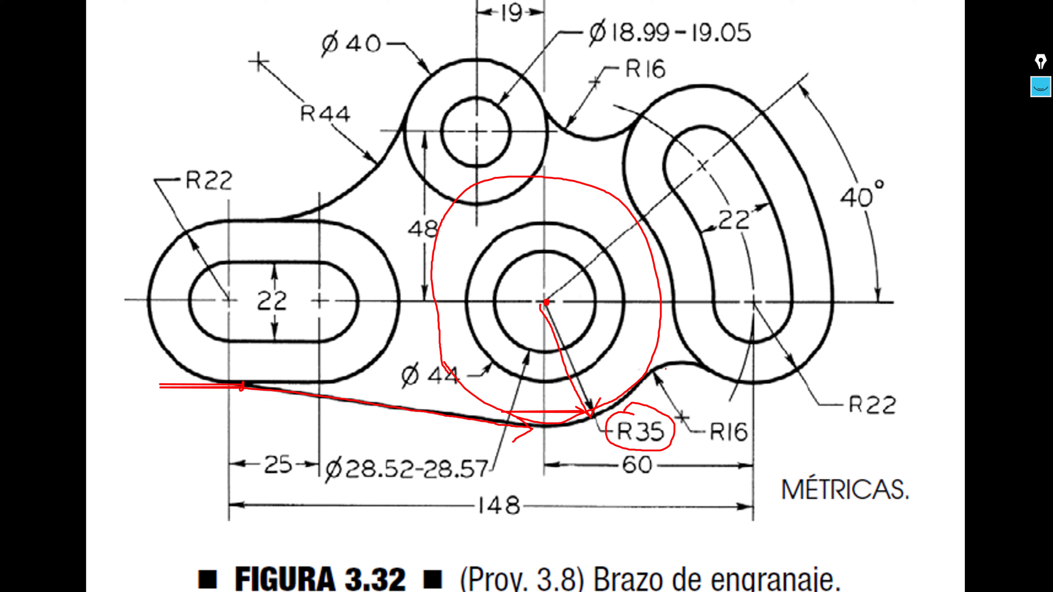
mouse_move(675, 365)
mouse_down()
mouse_move(650, 380)
mouse_move(664, 365)
mouse_move(704, 363)
mouse_up()
drag(578, 369, 659, 369)
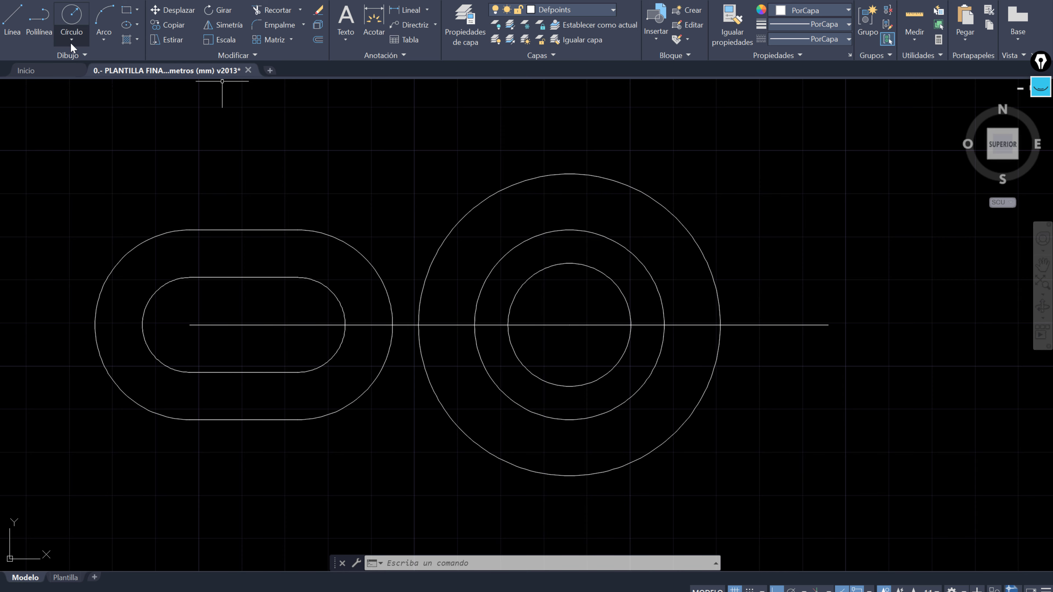
Step: Start a line with object snapping limited to Tangent only
click(16, 42)
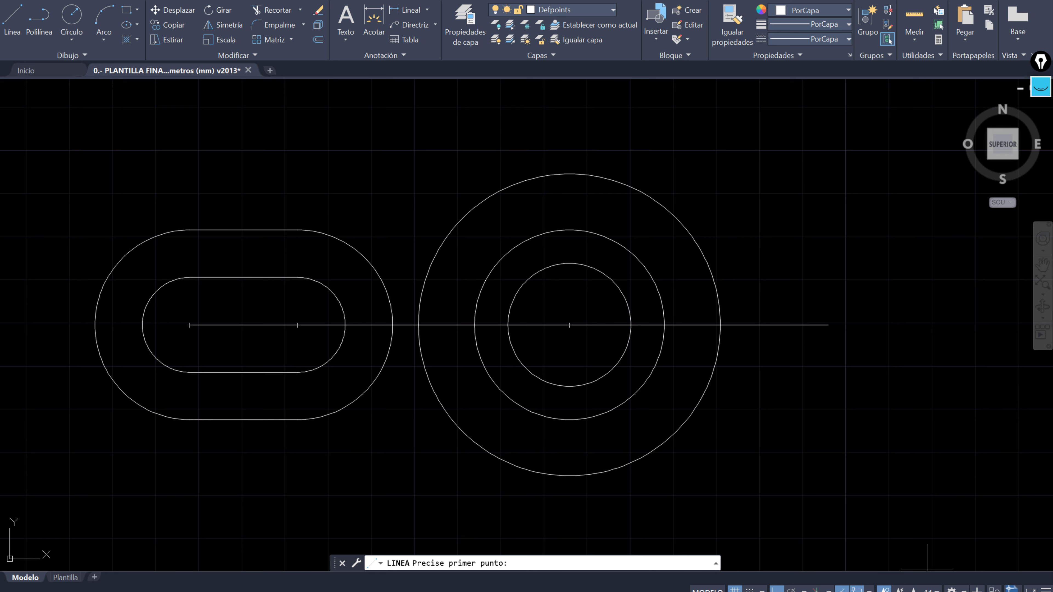
click(869, 589)
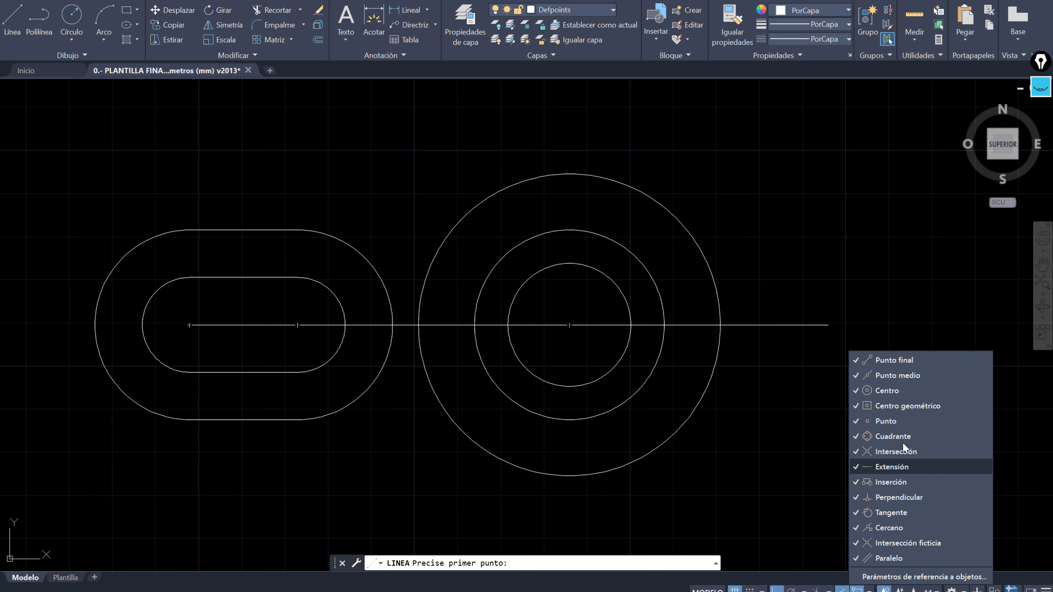
click(895, 577)
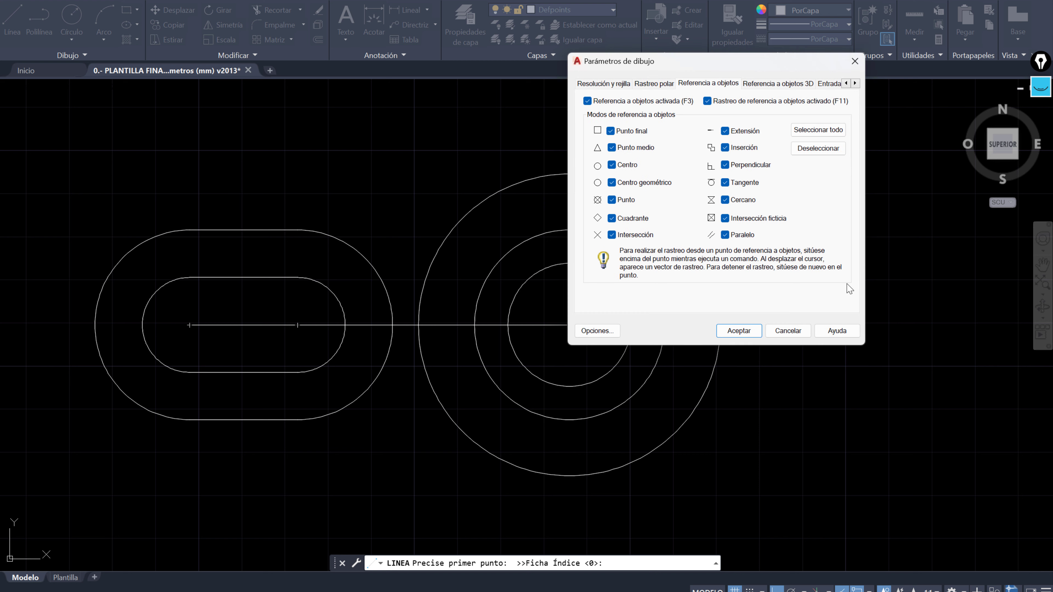
click(815, 146)
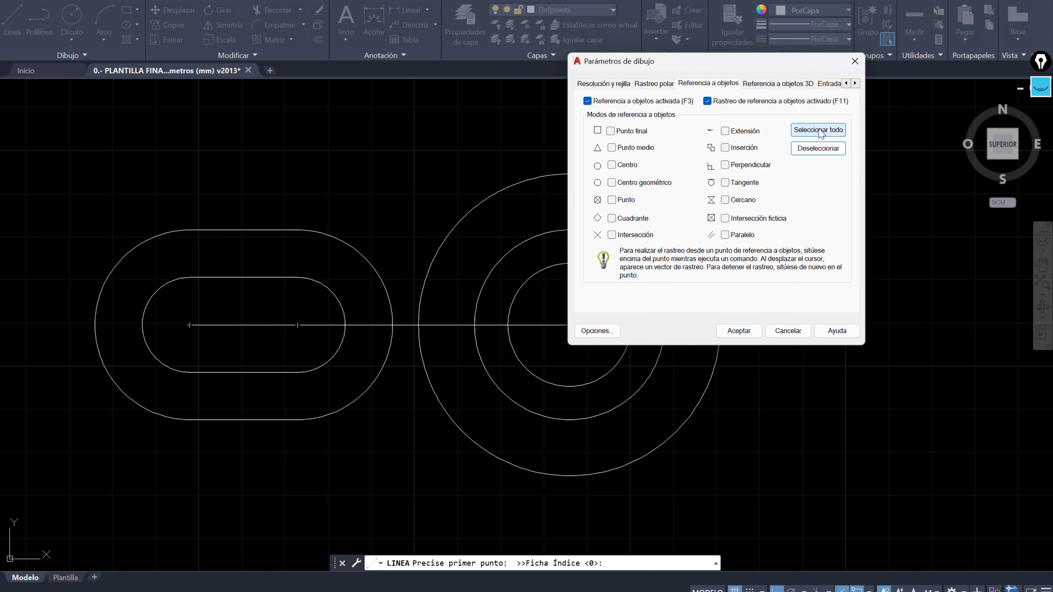
click(724, 183)
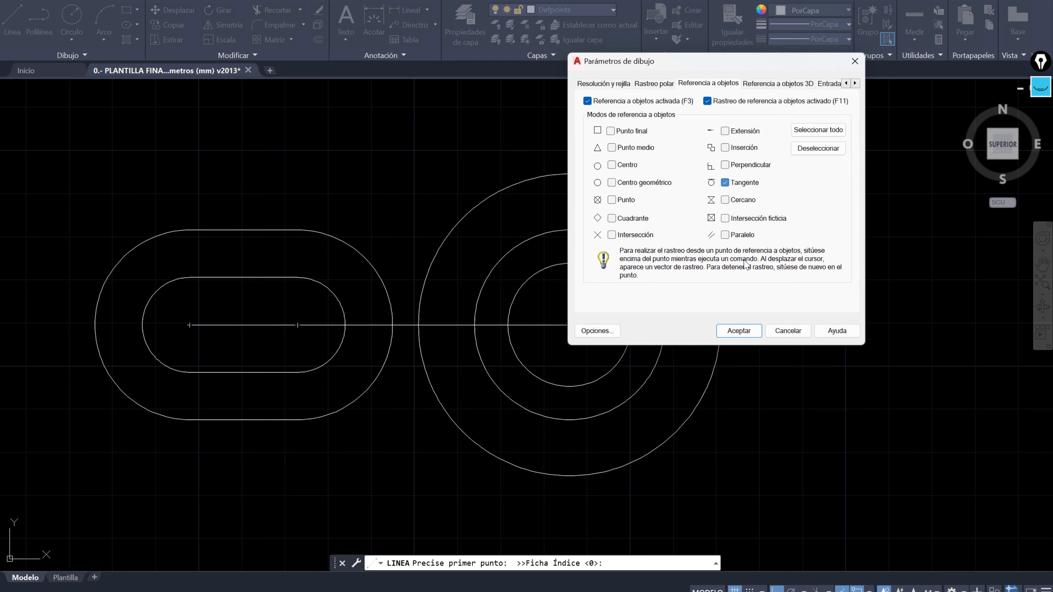
click(746, 334)
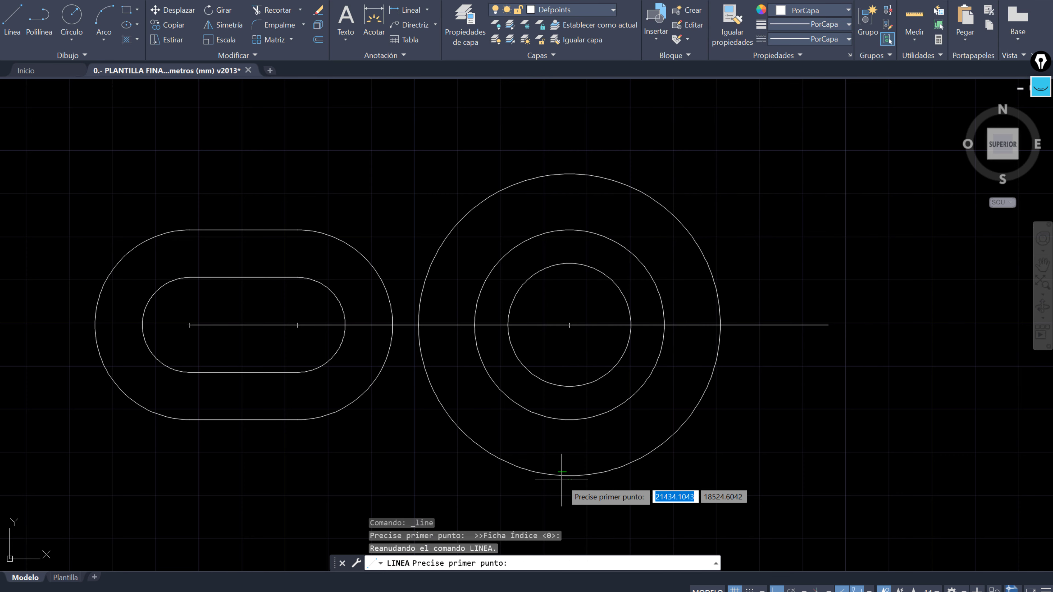
Step: Draw the line tangent to the R35 circle's bottom and the slot's lower curve, clearing the figure's ink
click(563, 463)
key(alt+Tab)
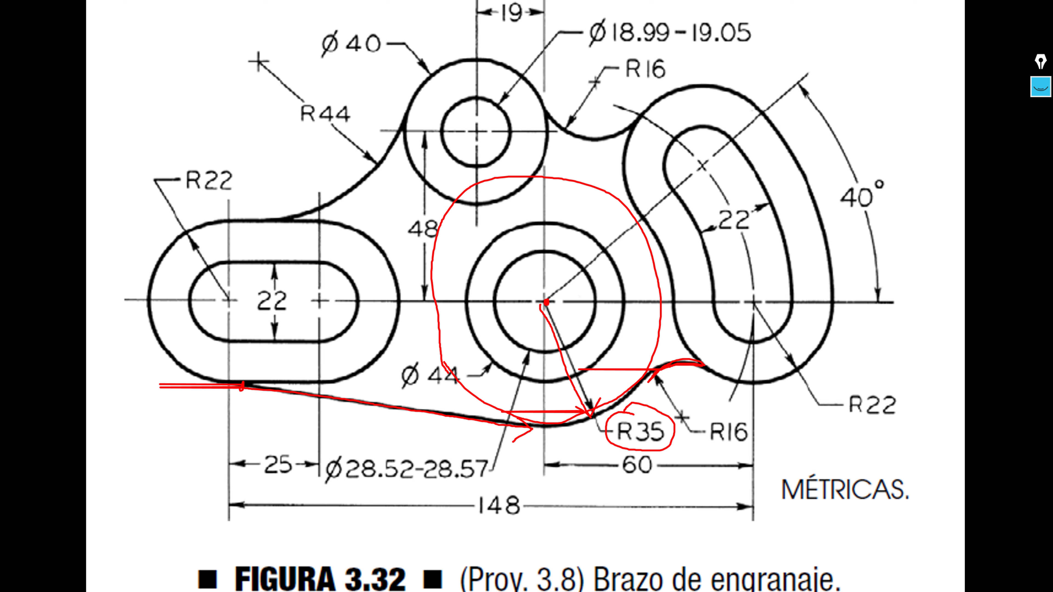
click(54, 583)
click(198, 567)
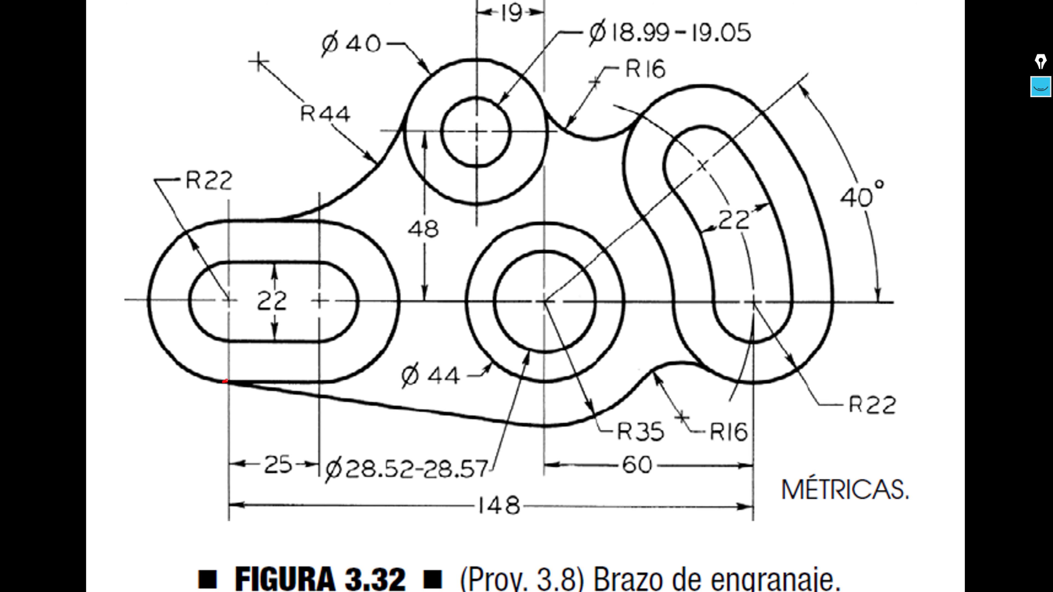
key(alt+Tab)
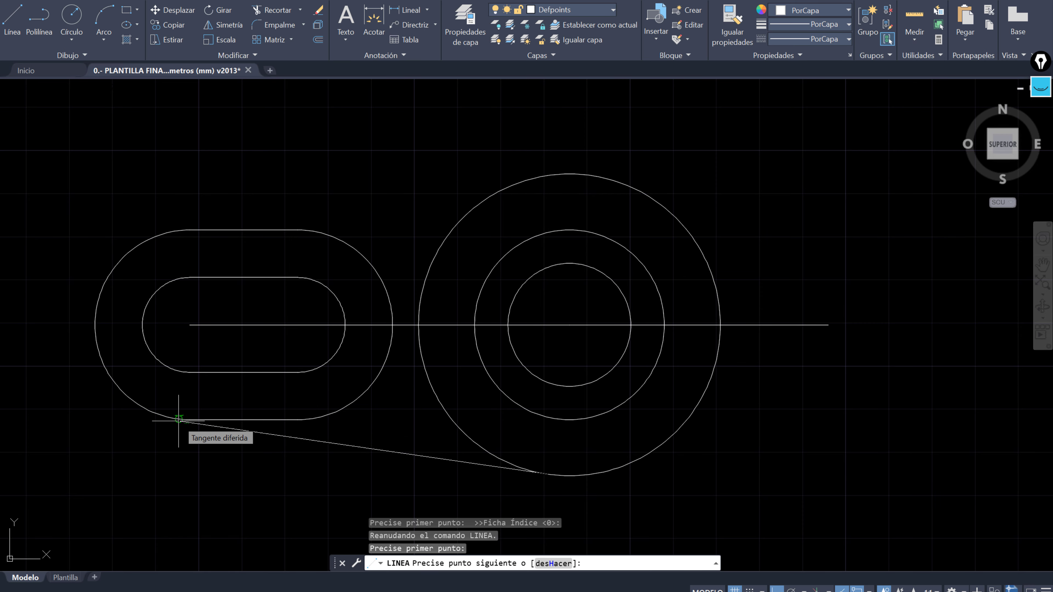
click(178, 420)
key(Escape)
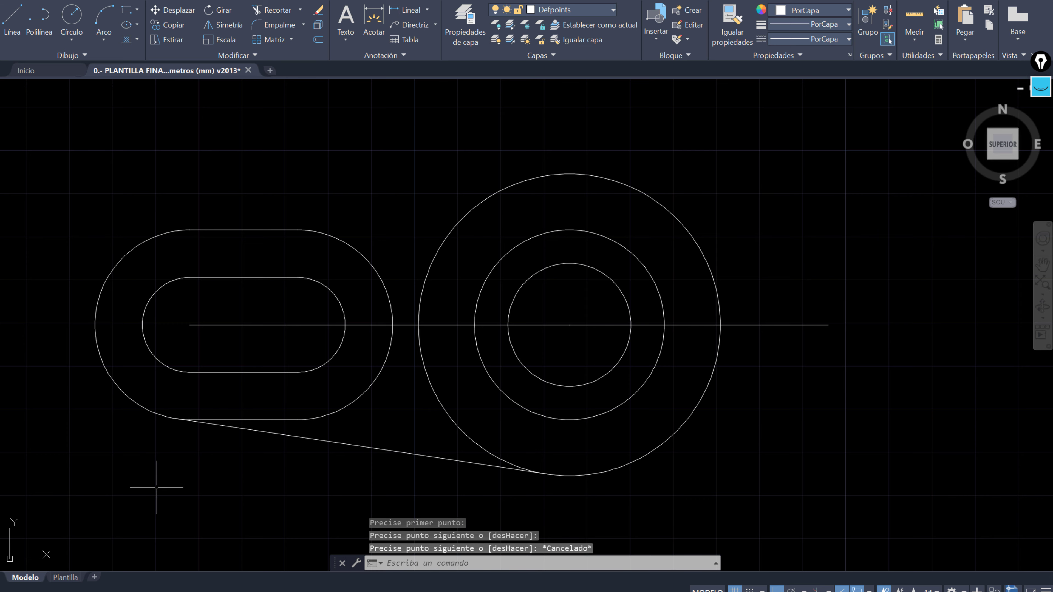
mouse_move(374, 471)
middle_down()
mouse_move(334, 379)
mouse_move(337, 416)
middle_up()
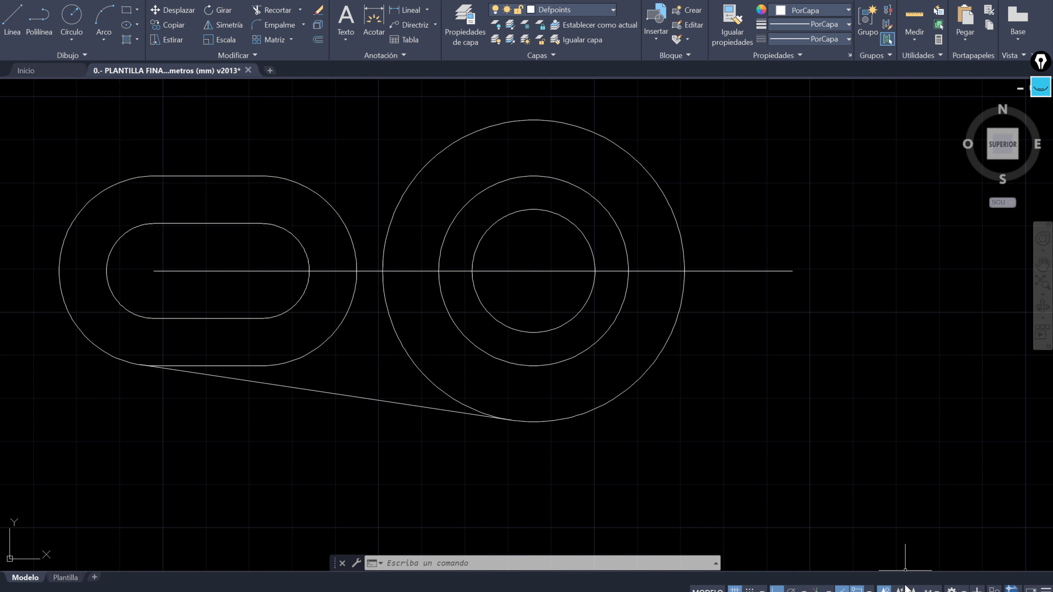
Step: Re-enable all object snap modes in the snap settings
click(869, 589)
click(879, 574)
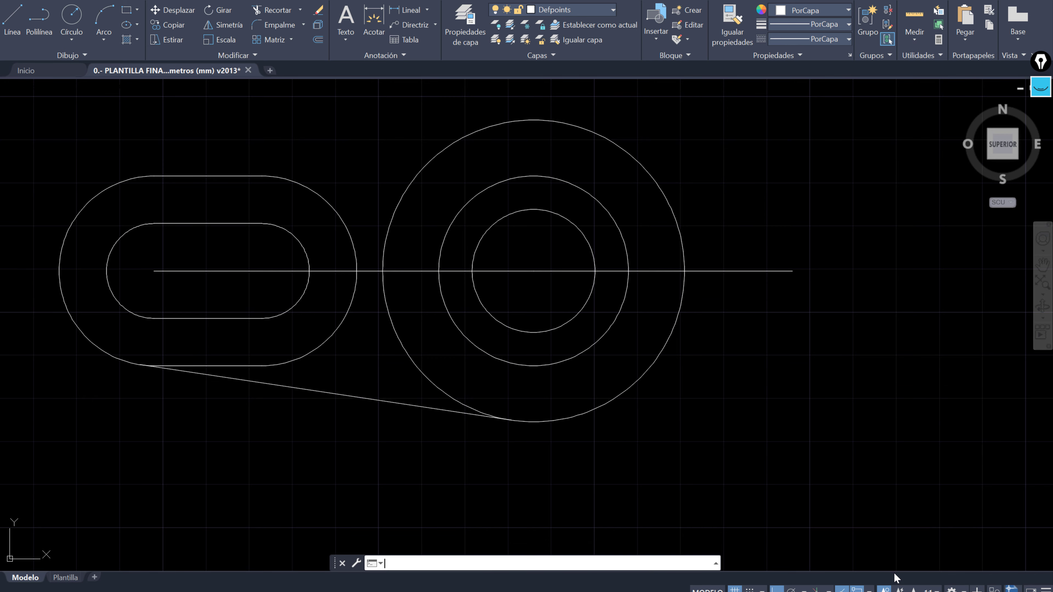
click(817, 130)
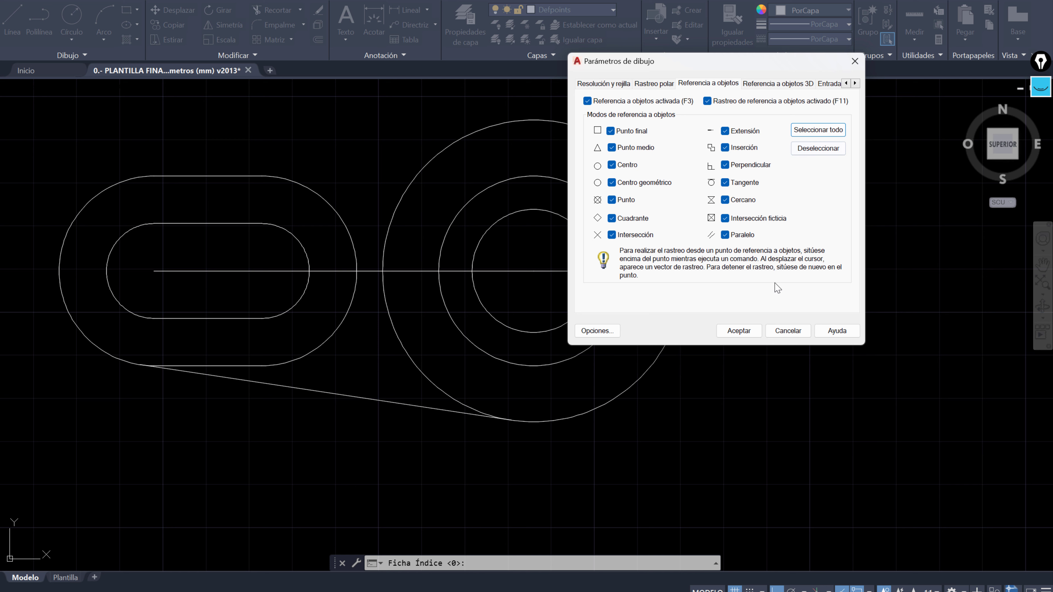
click(753, 332)
key(alt+Tab)
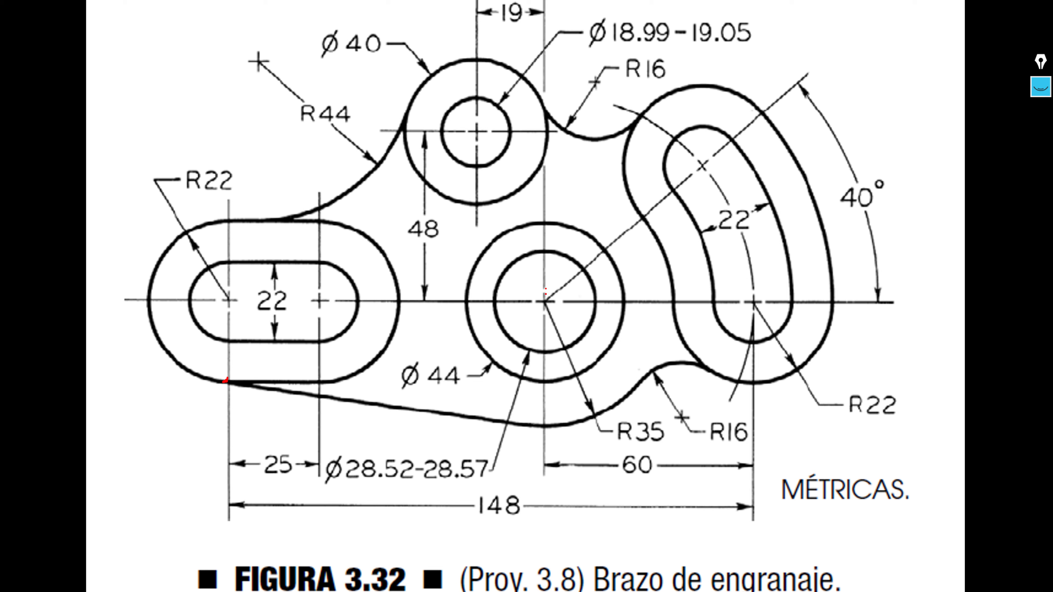
Step: Mark the 48 and 19 offsets from the hub to the upper boss in red
mouse_move(545, 292)
mouse_down()
mouse_move(548, 133)
mouse_move(473, 132)
mouse_up()
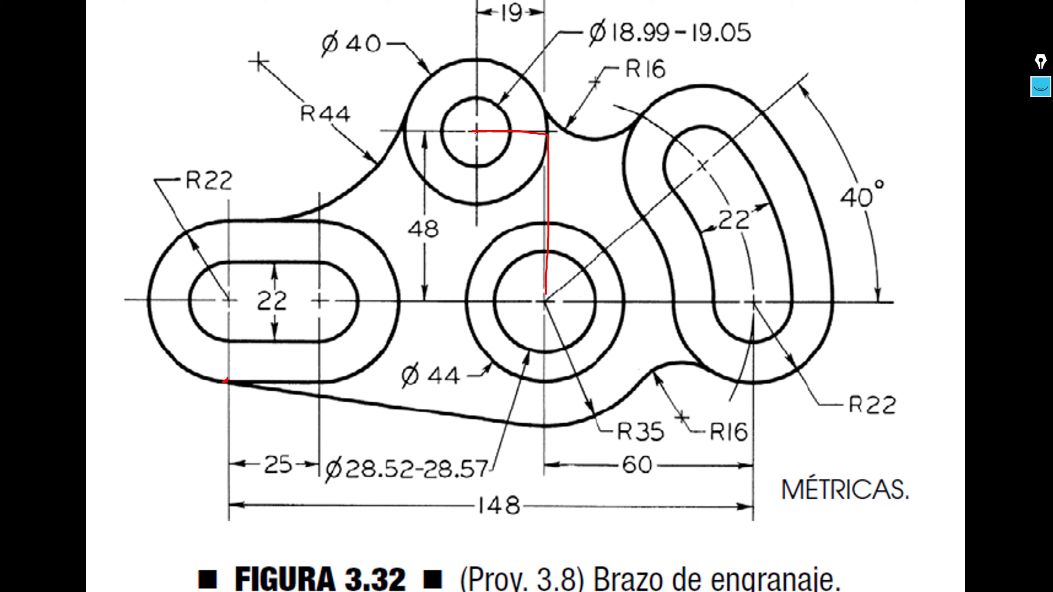
mouse_move(421, 211)
mouse_down()
mouse_move(398, 233)
mouse_move(451, 236)
mouse_move(401, 209)
mouse_up()
mouse_move(534, 56)
mouse_down()
mouse_move(478, 54)
mouse_move(488, 66)
mouse_up()
drag(474, 0, 544, 0)
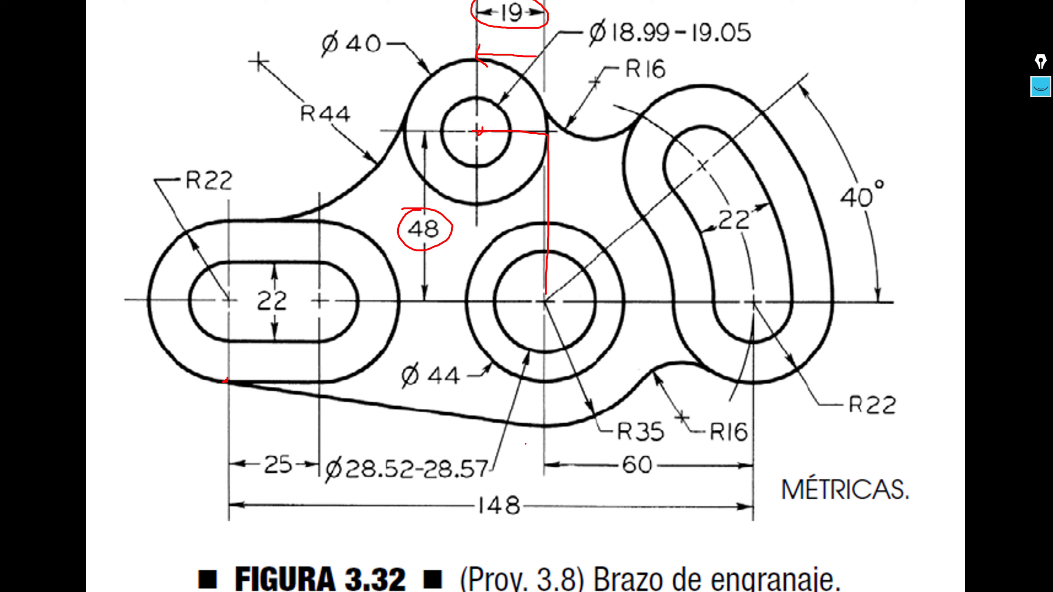
Step: Return to the drawing, pan it down and start a new line
key(alt+Tab)
middle_drag(365, 153, 365, 268)
click(12, 19)
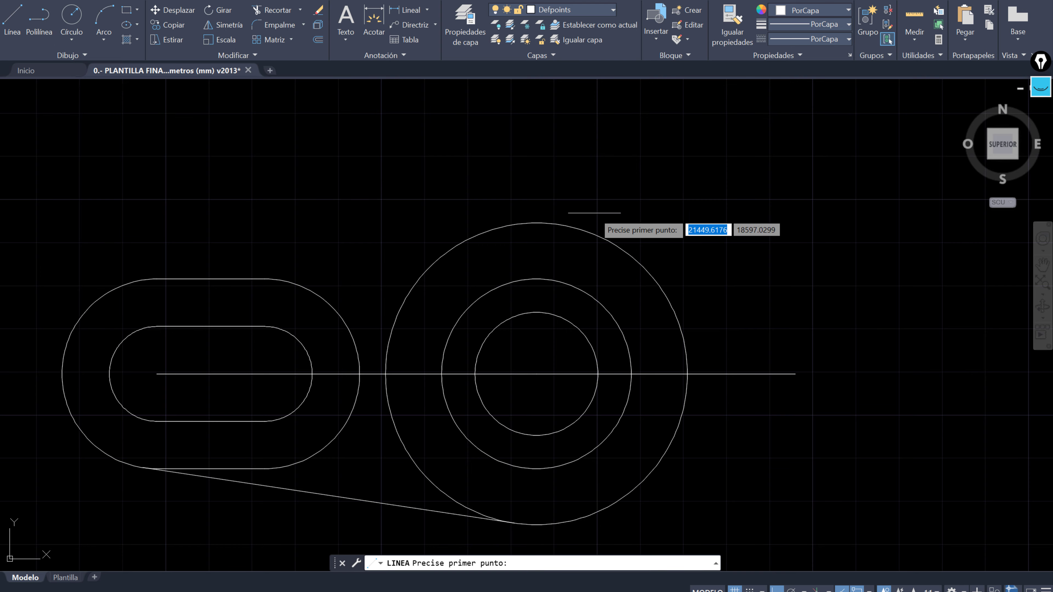
Step: Draw a vertical line 48 up from the hub centre
click(537, 374)
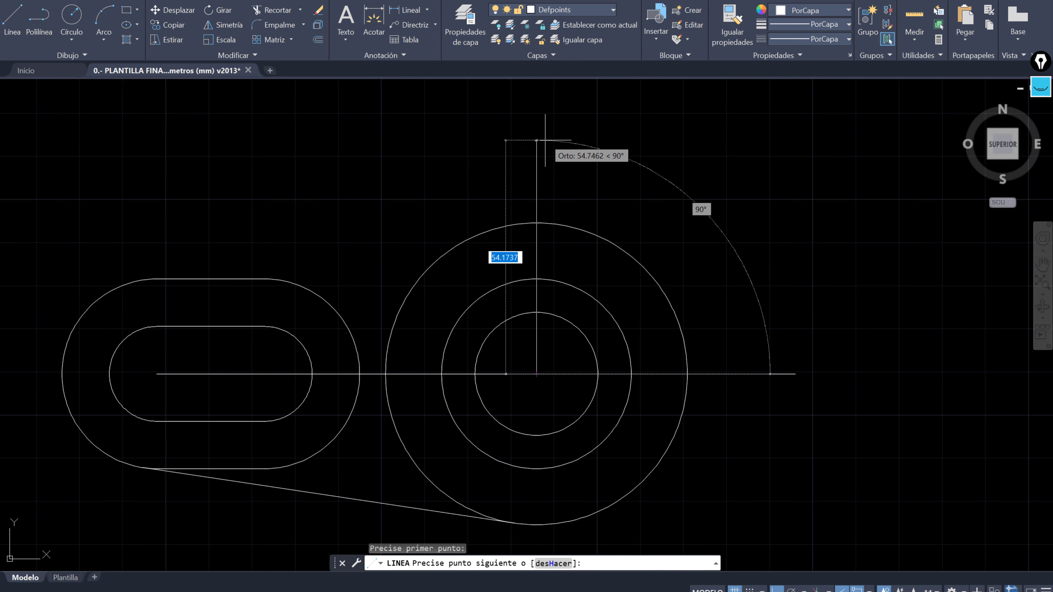
scroll(545, 140, down, 4)
key(alt+Tab)
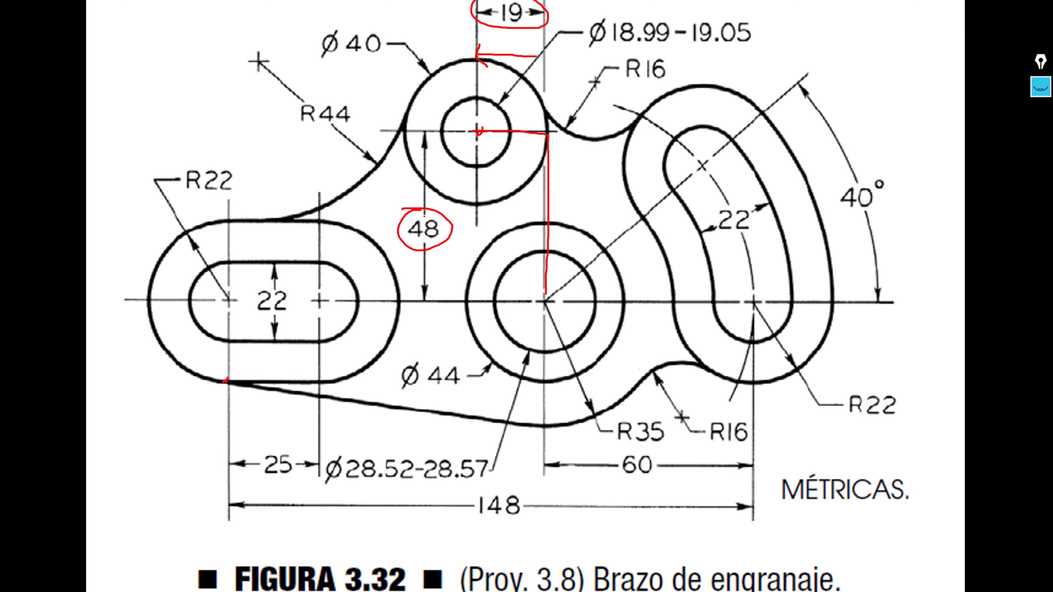
key(alt+Tab)
text(48)
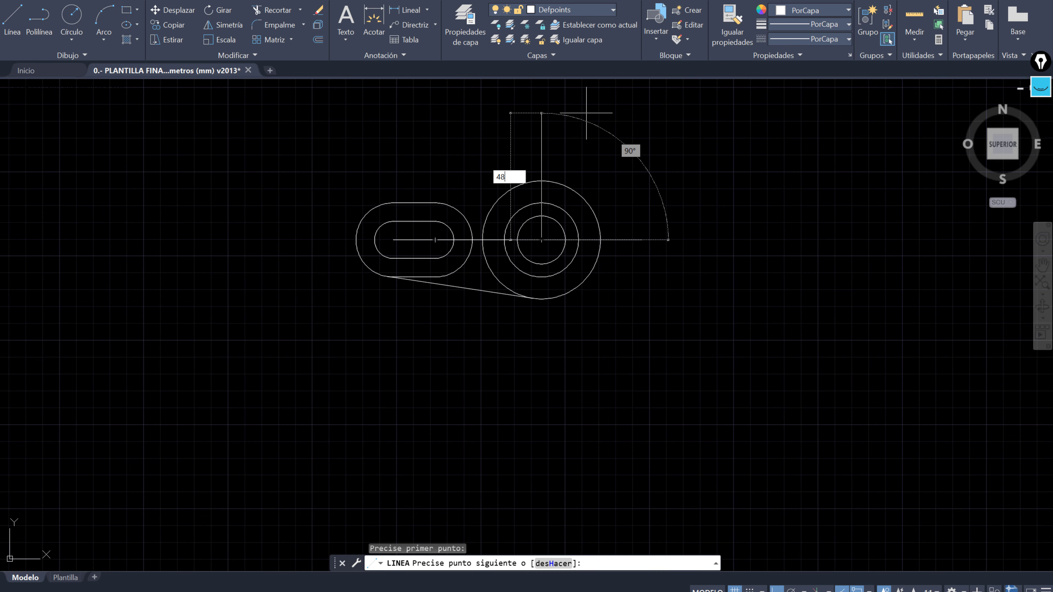
key(Return)
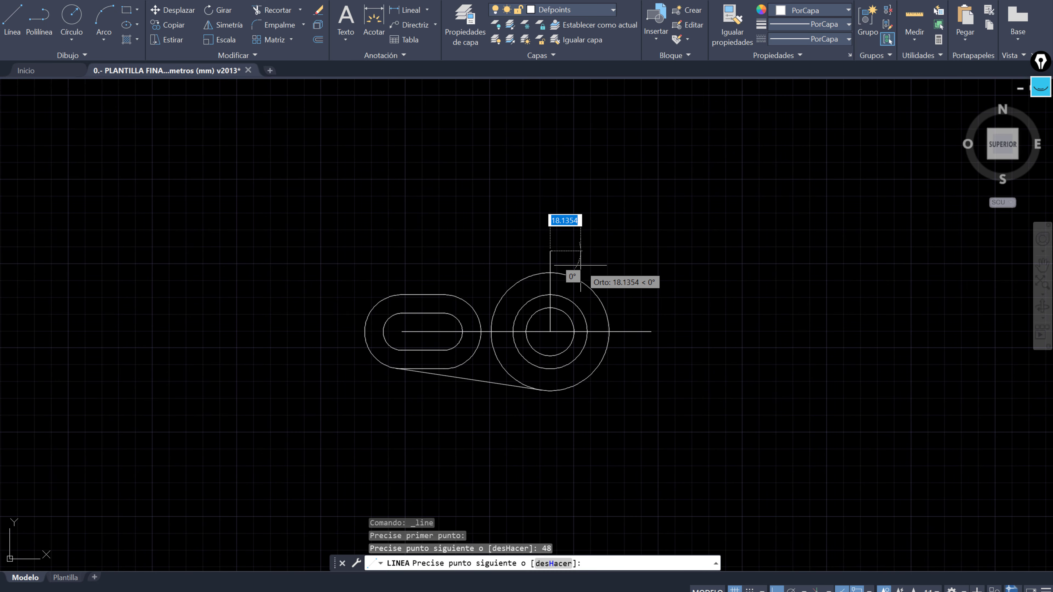
Step: Continue the line 19 to the left to locate the upper boss centre
scroll(576, 270, up, 2)
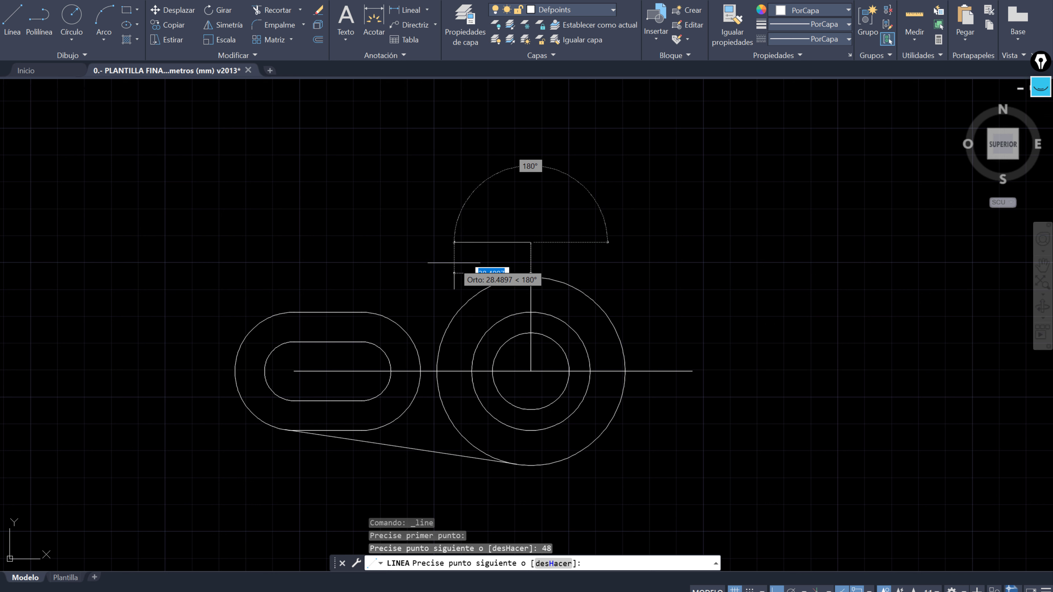
key(alt+Tab)
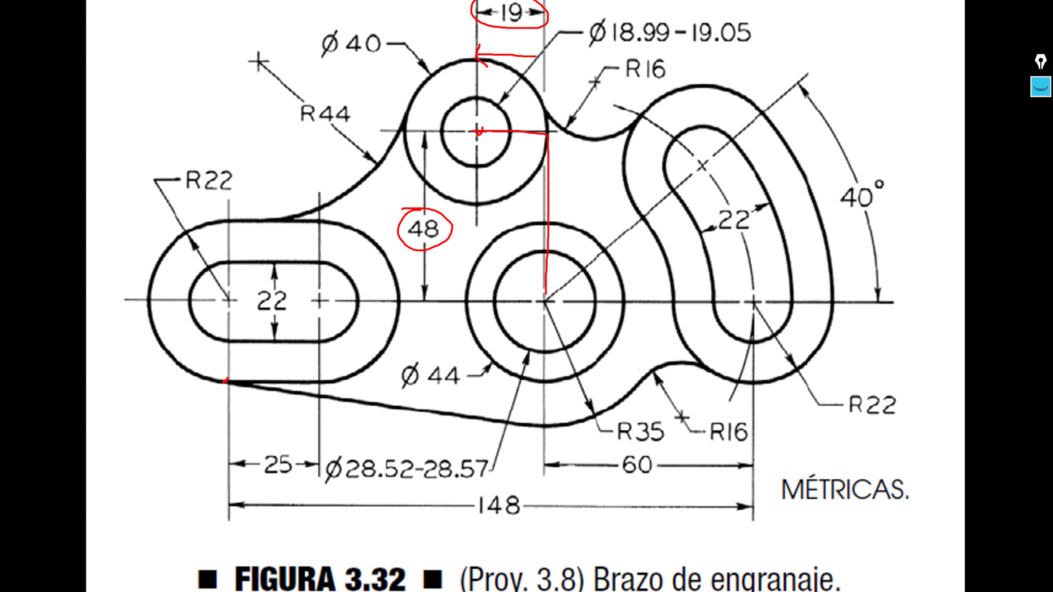
key(alt+Tab)
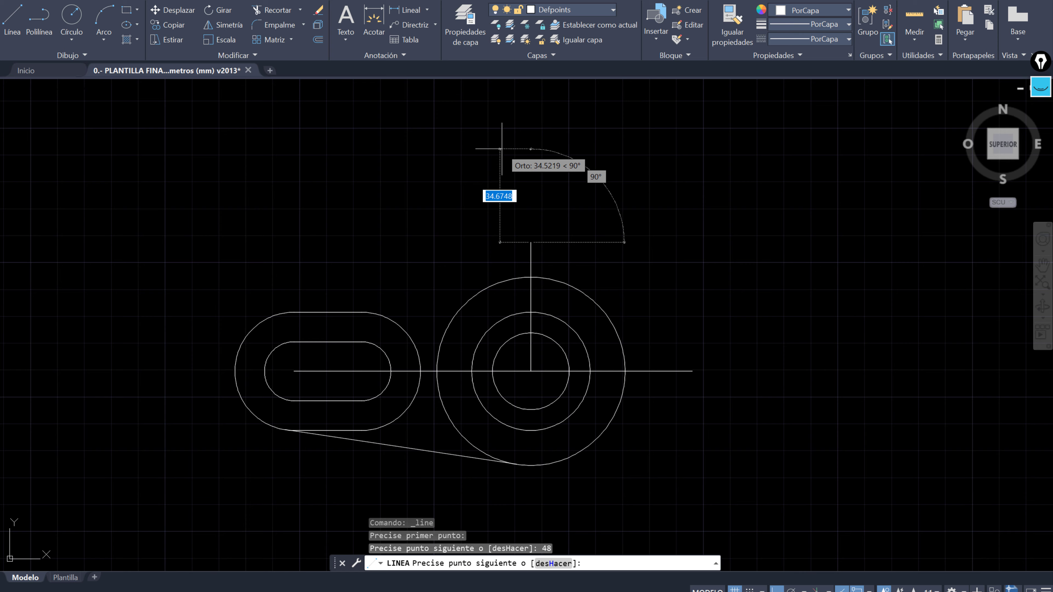
text(1)
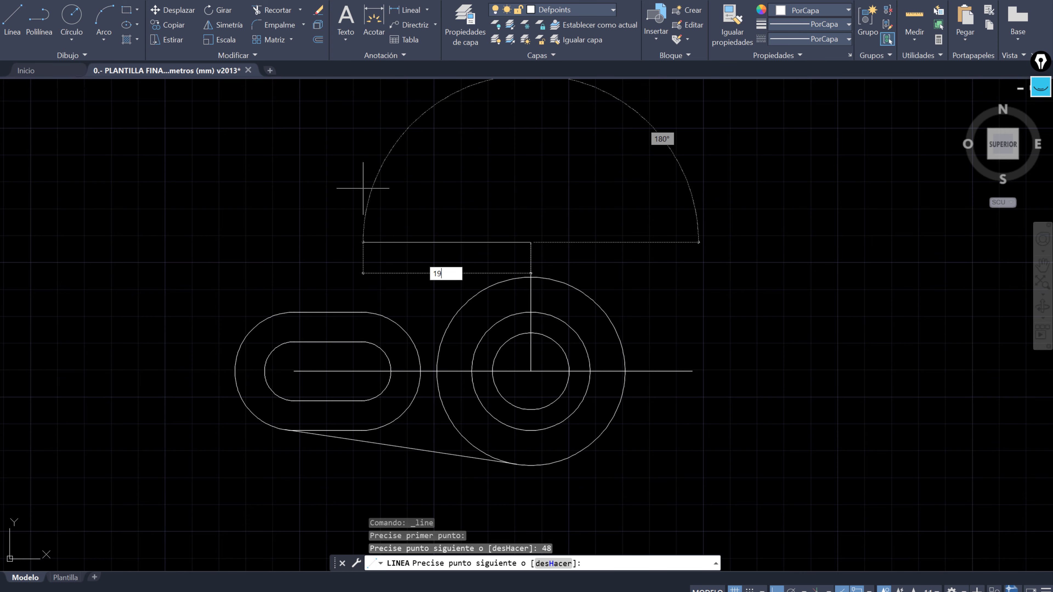
text(9)
key(Return)
key(Escape)
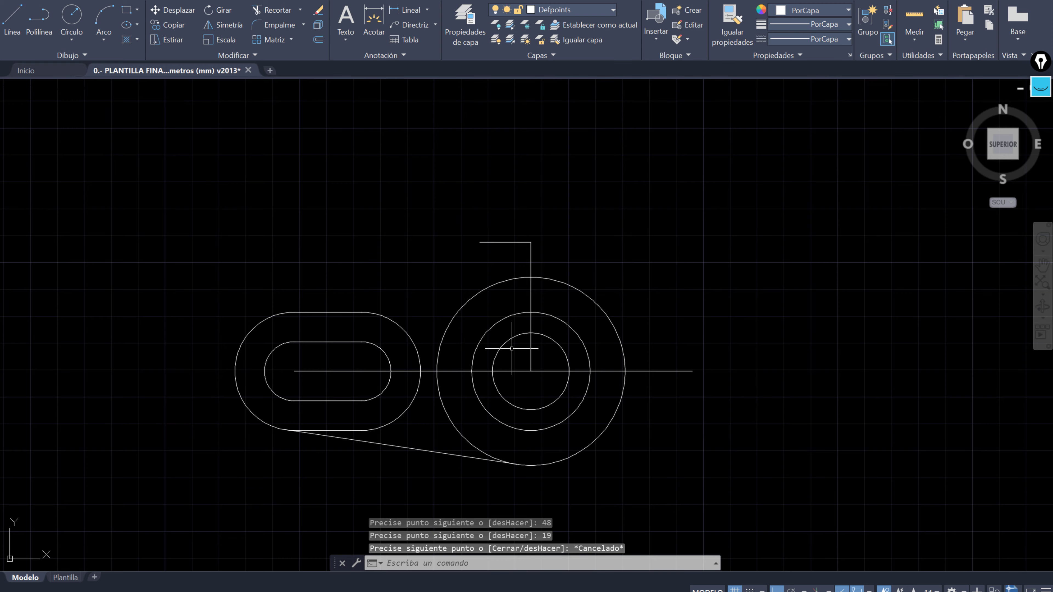
scroll(518, 330, up, 4)
scroll(575, 319, down, 2)
middle_drag(575, 318, 524, 305)
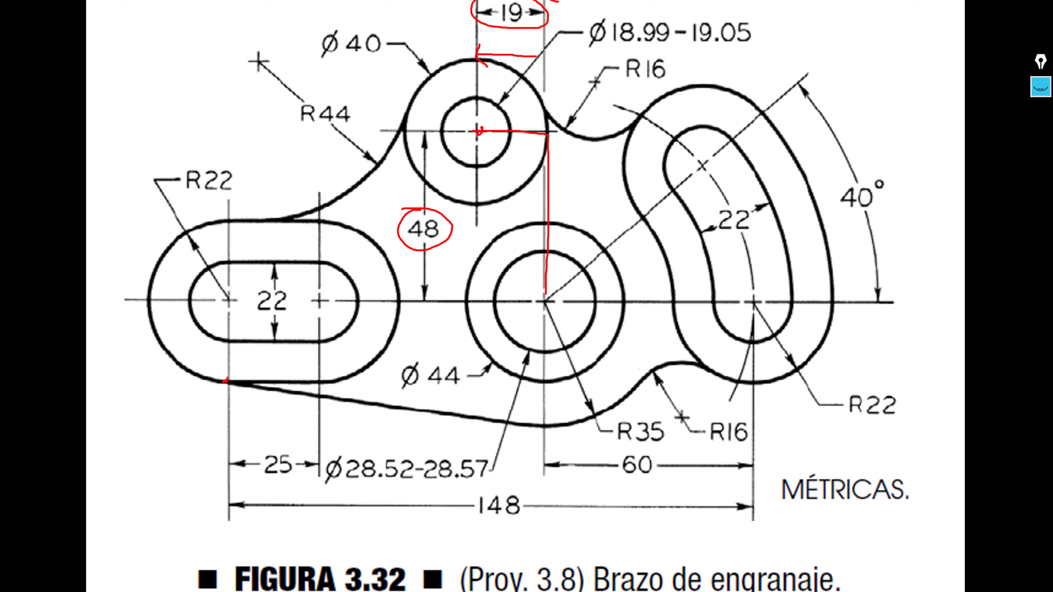
Step: Clear the old ink and underline the Ø18.99-19.05 bore callout in red
click(50, 583)
click(141, 564)
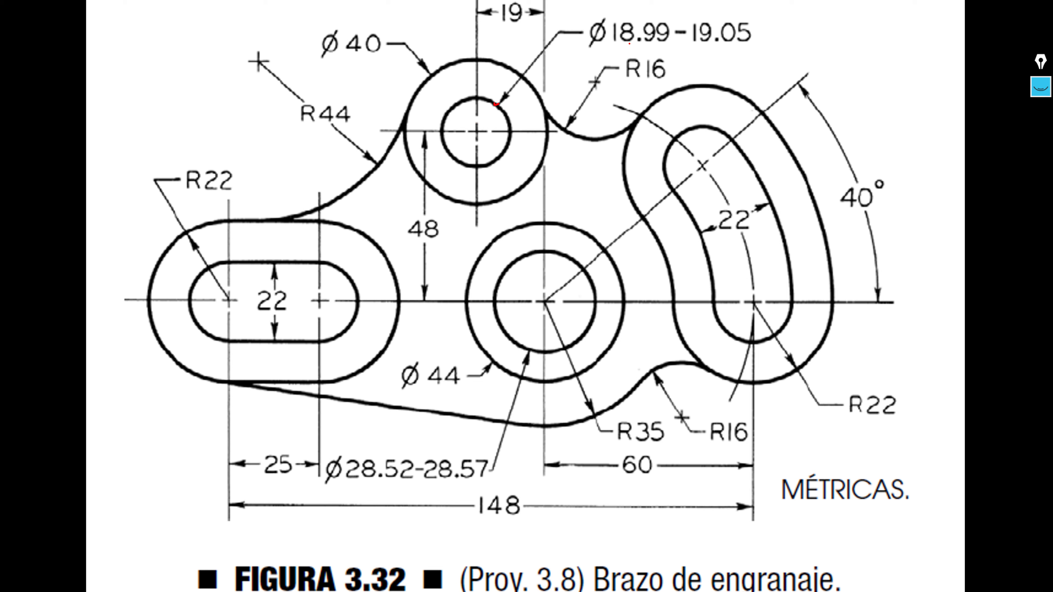
drag(584, 49, 759, 49)
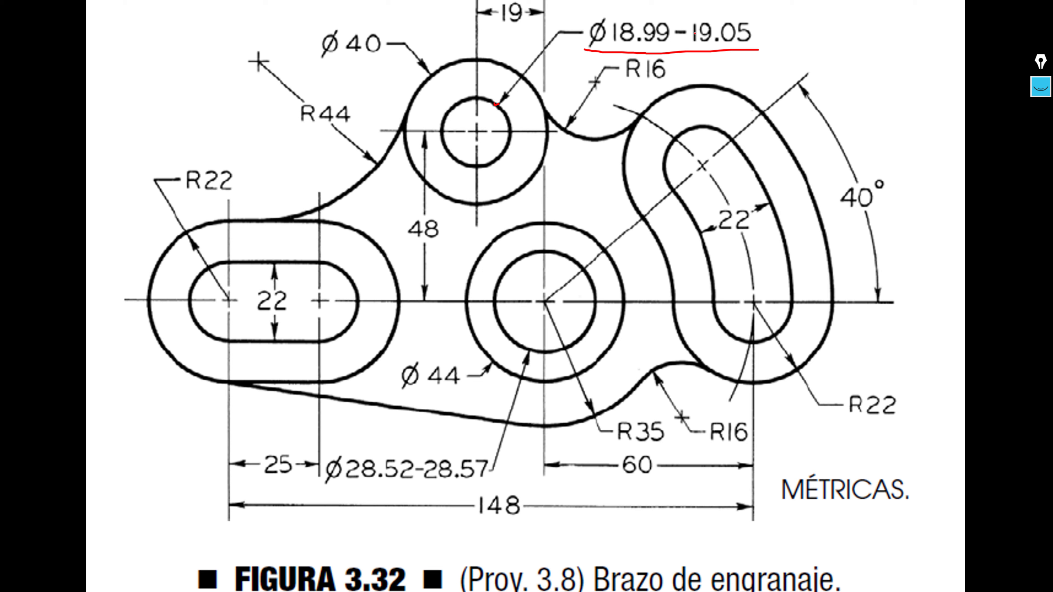
drag(638, 47, 665, 48)
mouse_move(682, 1)
mouse_down()
mouse_move(685, 16)
mouse_move(696, 6)
mouse_up()
Step: Return to the drawing and open the circle options, rechecking the reference figure
key(alt+Tab)
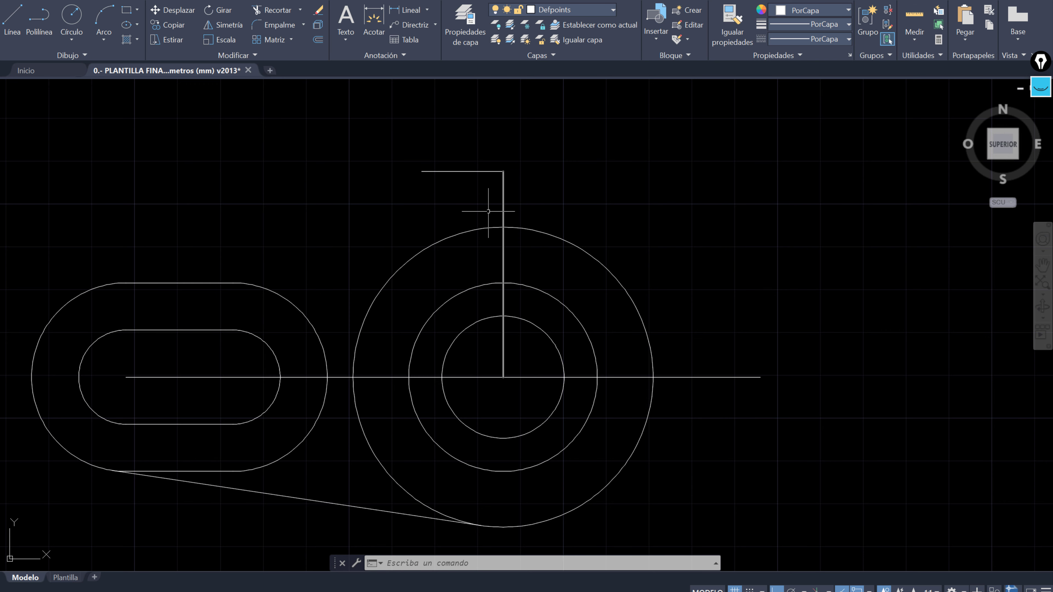
click(73, 36)
key(alt+Tab)
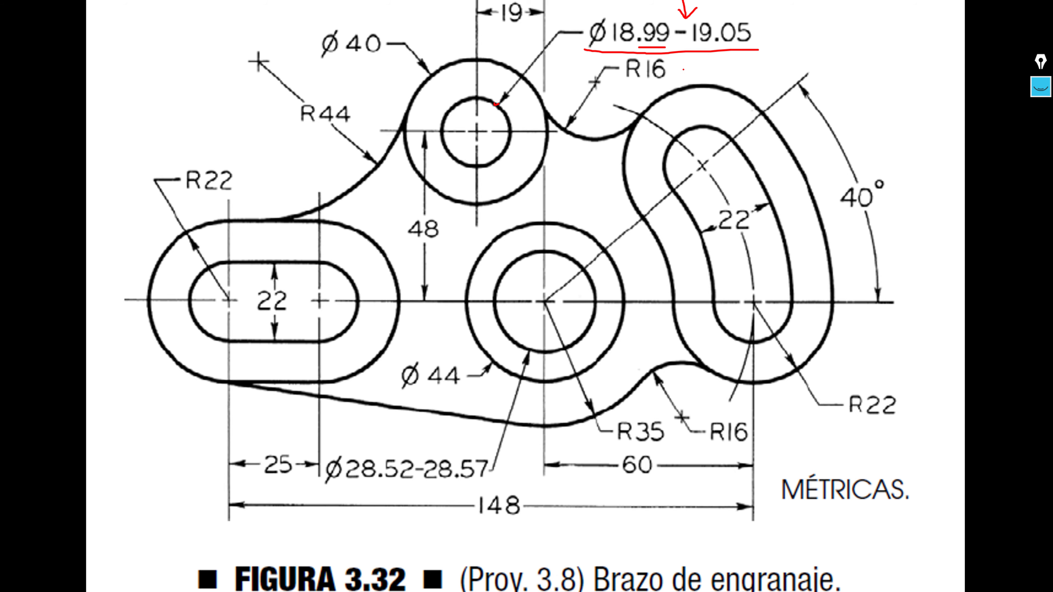
key(alt+Tab)
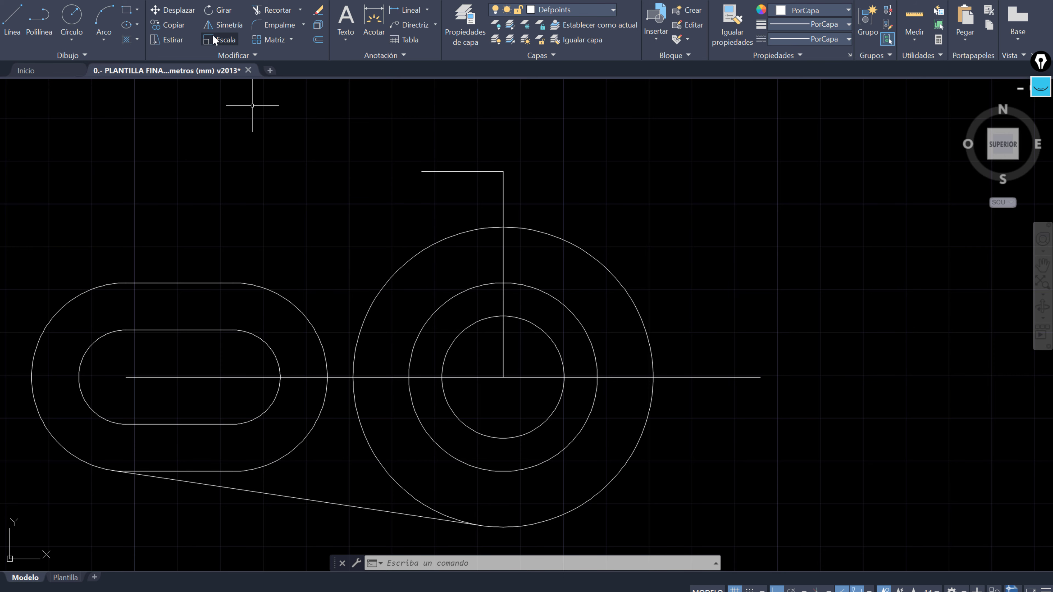
Step: Draw a Ø18.99 circle centred on the end of the 19 line for the upper bore
click(71, 38)
click(75, 90)
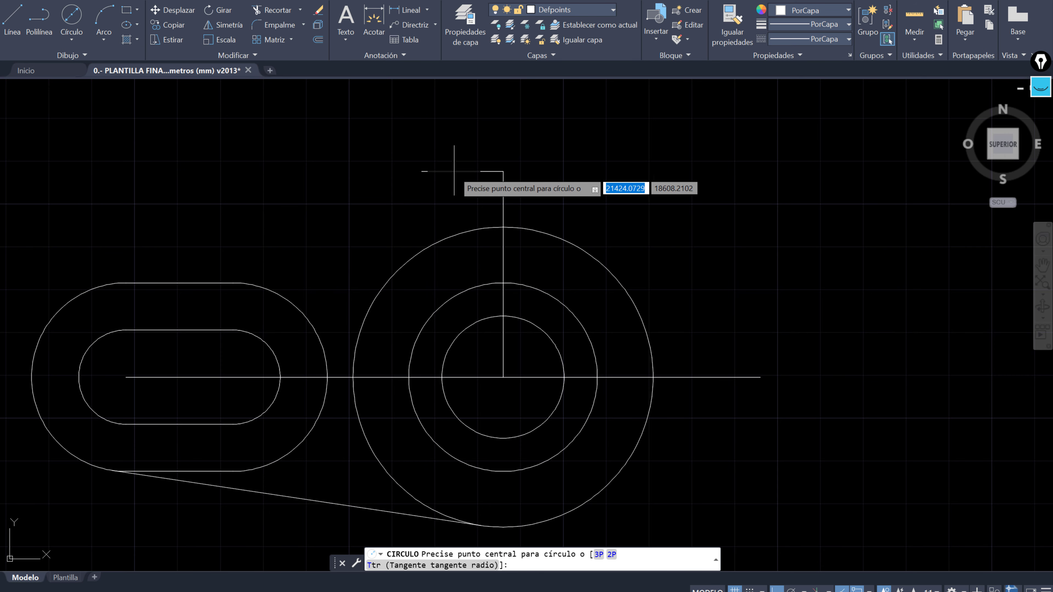
click(421, 170)
text(18)
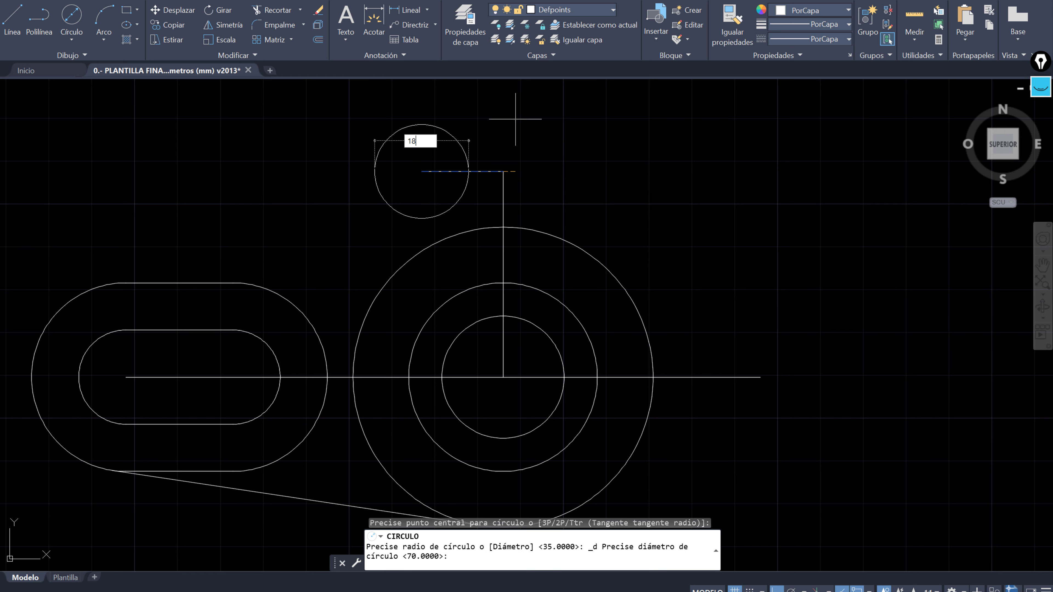
text(.99)
key(Return)
key(alt+Tab)
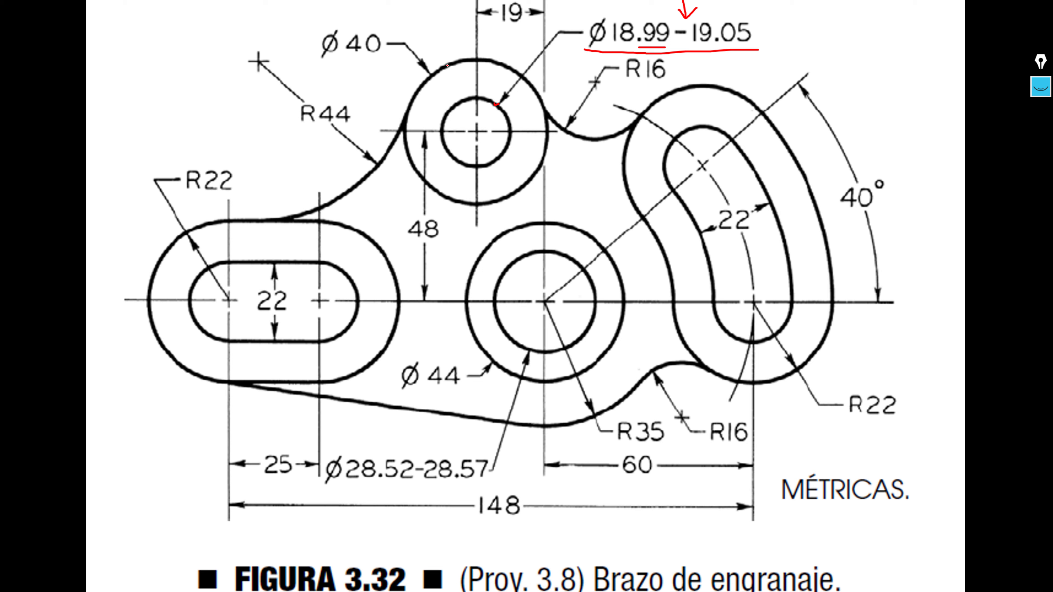
Step: Outline the Ø40 upper boss and underline its Ø40 label in red ink
mouse_move(447, 65)
mouse_down()
mouse_move(551, 148)
mouse_move(470, 64)
mouse_up()
drag(317, 61, 377, 63)
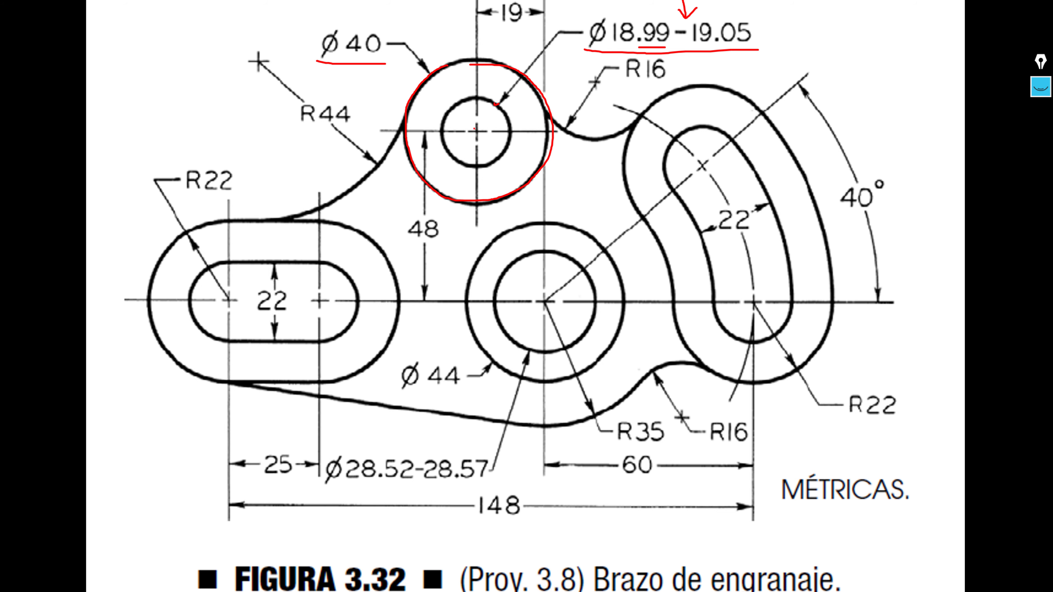
key(alt+Tab)
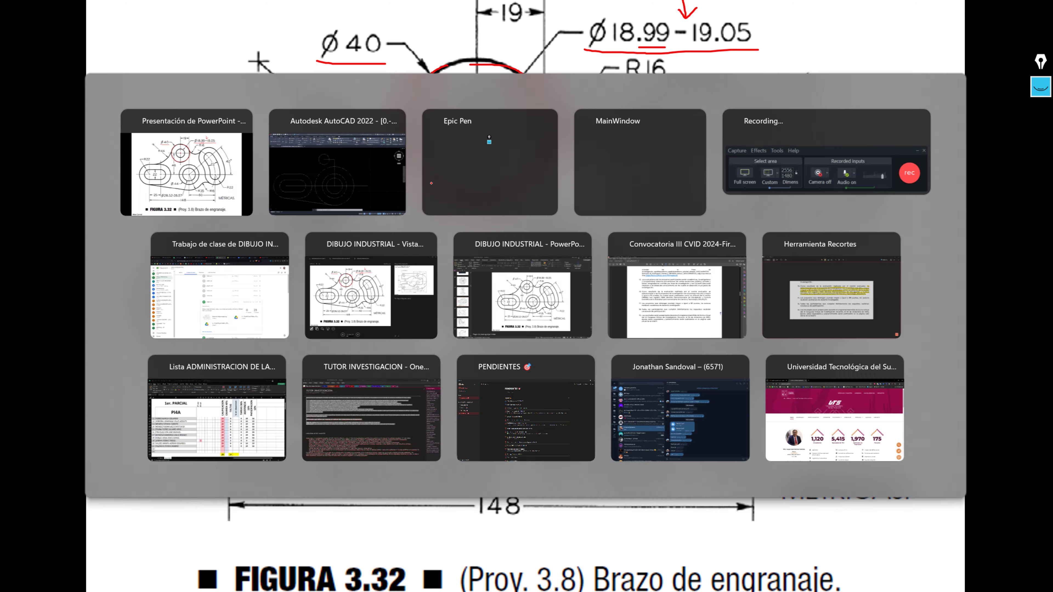
Step: Draw a Ø40 circle centred on the upper boss's small bore
click(77, 18)
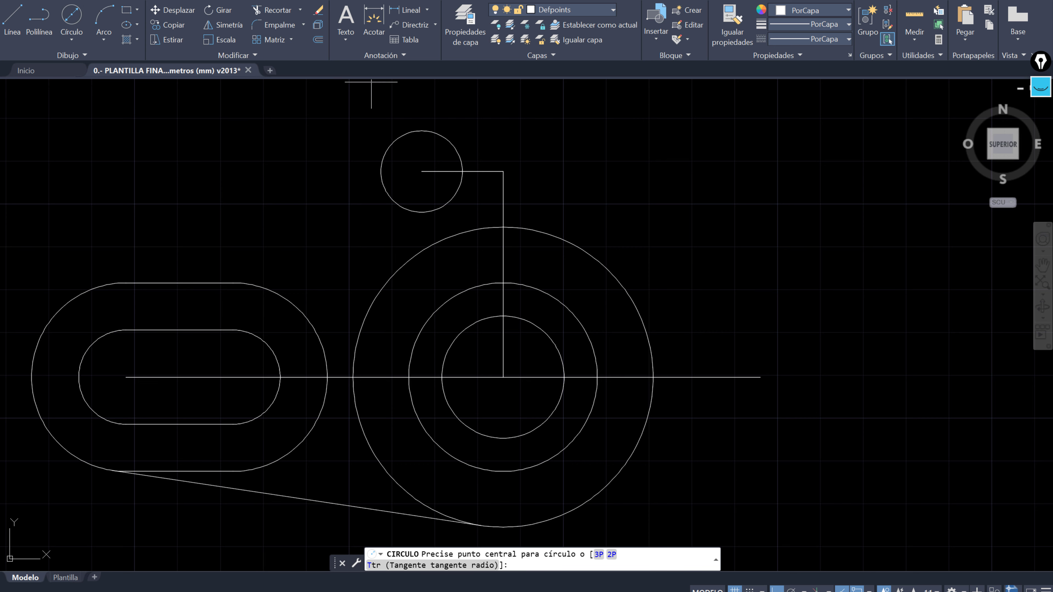
click(421, 171)
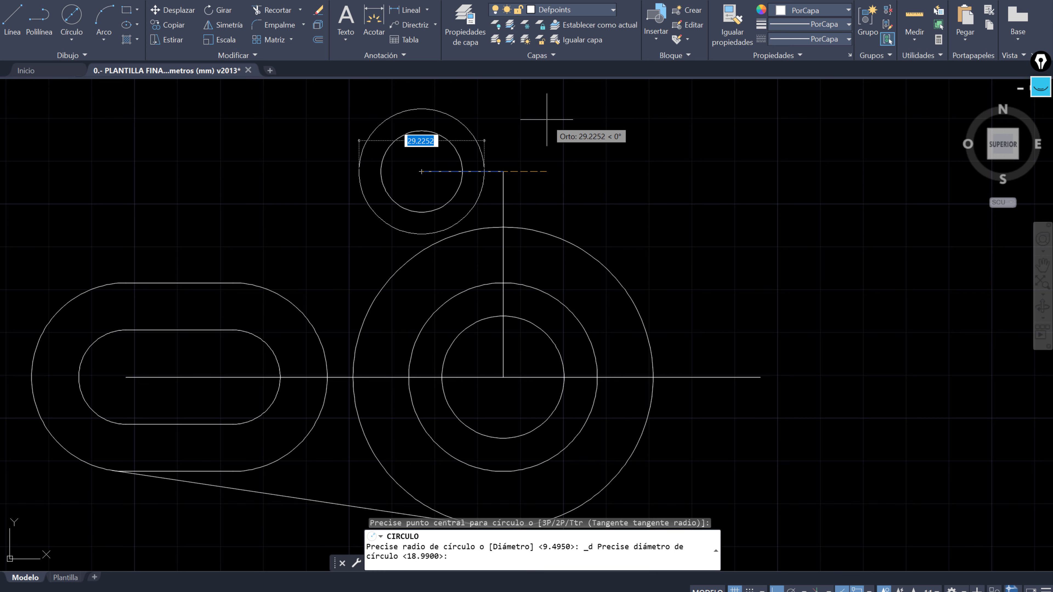
text(40)
key(Return)
scroll(553, 164, down, 2)
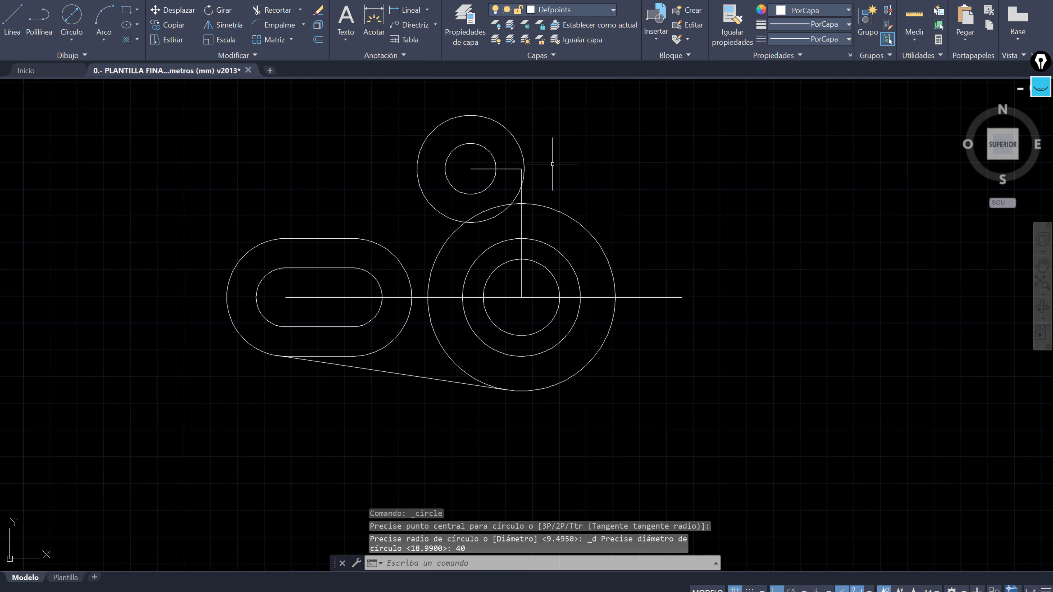
middle_drag(593, 175, 594, 203)
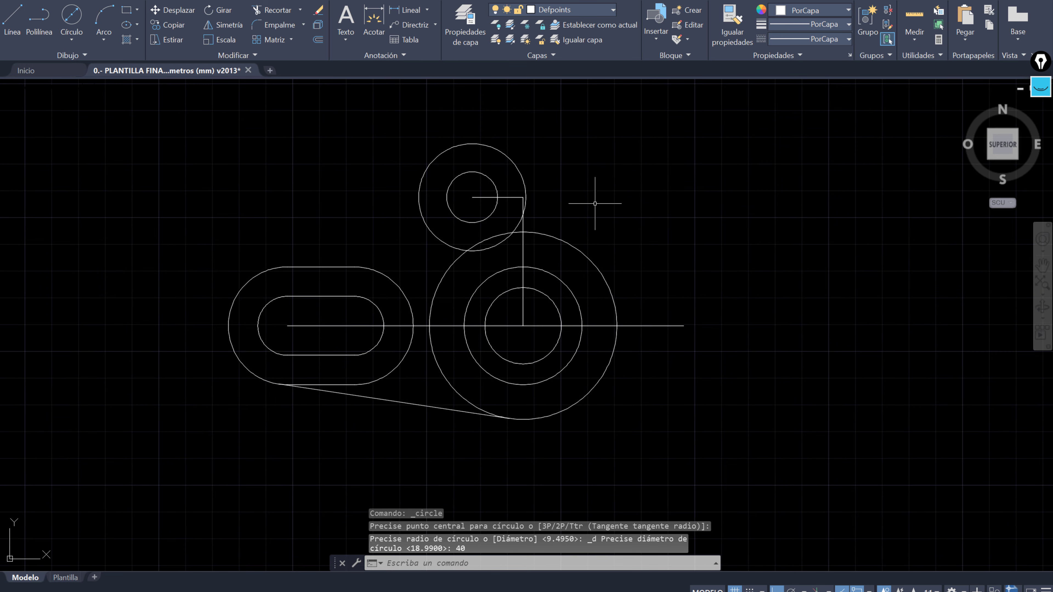
key(alt+Tab)
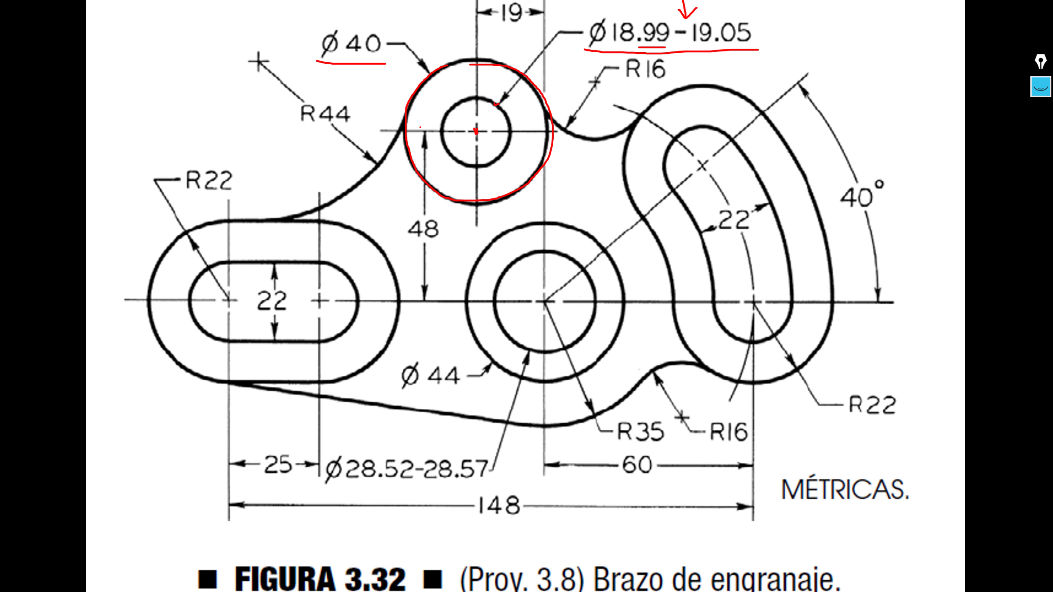
Step: Trace the R44 arc and underline its label in red, then erase all the ink
key(alt+Tab)
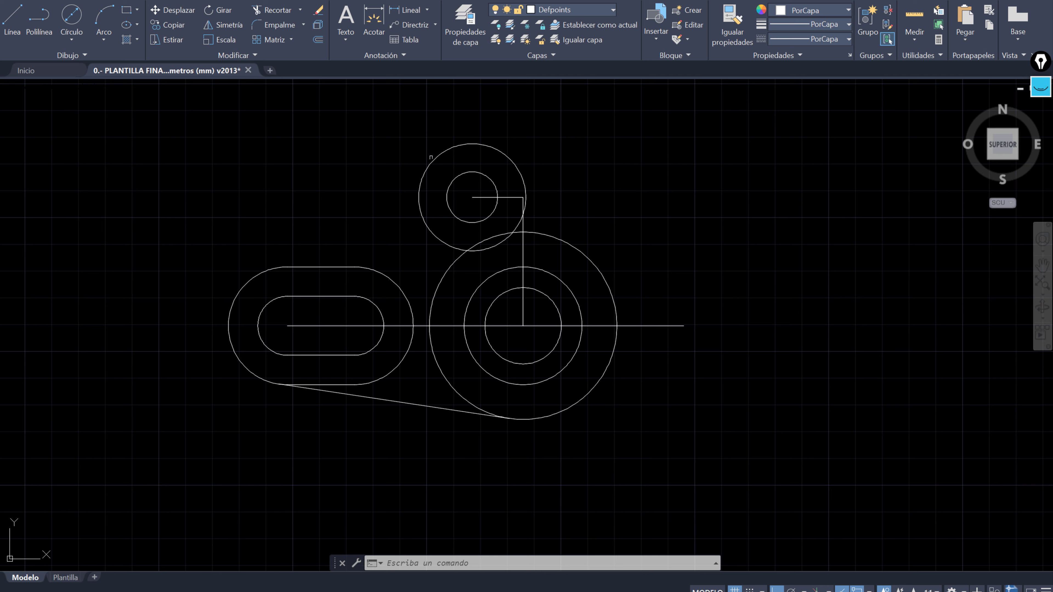
key(alt+Tab)
mouse_move(396, 111)
mouse_down()
mouse_move(350, 194)
mouse_move(273, 213)
mouse_move(192, 214)
mouse_up()
mouse_move(281, 129)
mouse_down()
mouse_move(367, 127)
mouse_move(404, 109)
mouse_up()
mouse_move(390, 115)
mouse_down()
mouse_move(419, 101)
mouse_move(397, 116)
mouse_up()
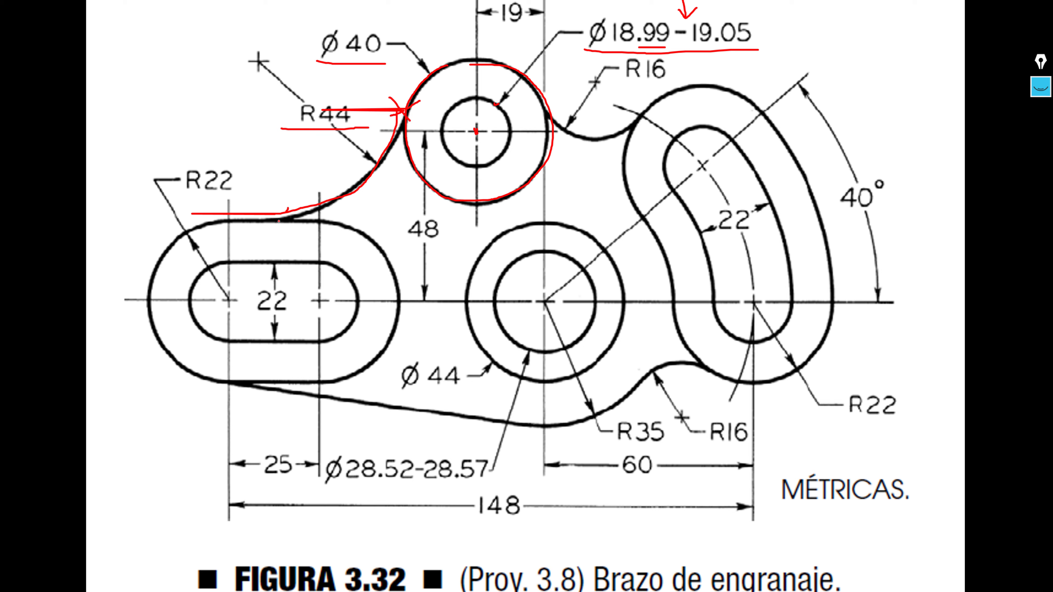
mouse_move(288, 208)
mouse_down()
mouse_move(269, 225)
mouse_move(296, 227)
mouse_up()
drag(295, 134, 386, 131)
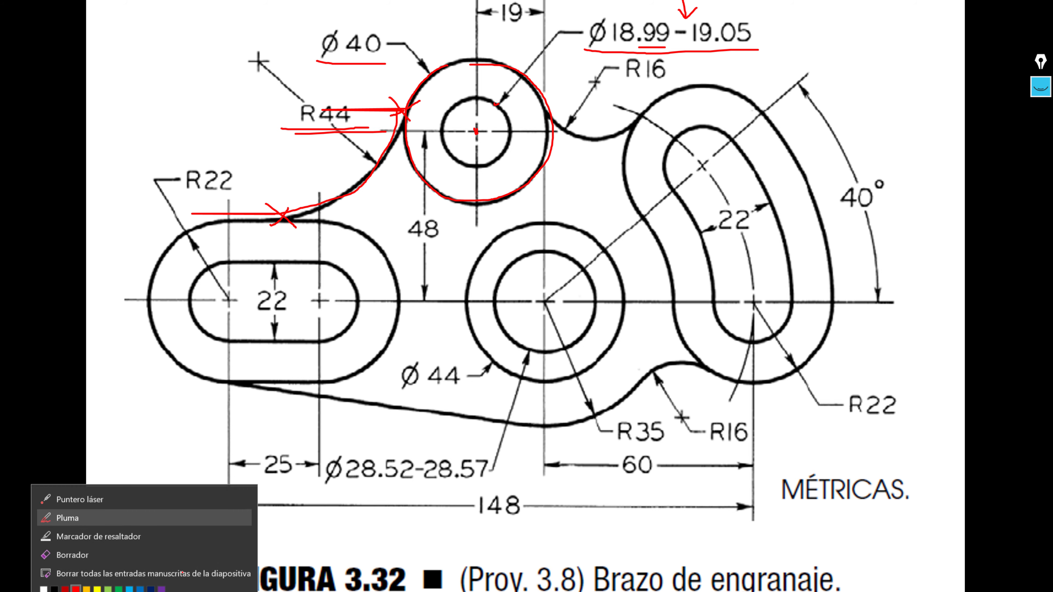
click(125, 565)
Step: Mark R44's tangent points on the Ø40 circle and the slot, and circle its label
mouse_move(439, 69)
mouse_down()
mouse_move(419, 83)
mouse_move(423, 103)
mouse_up()
drag(420, 91, 404, 100)
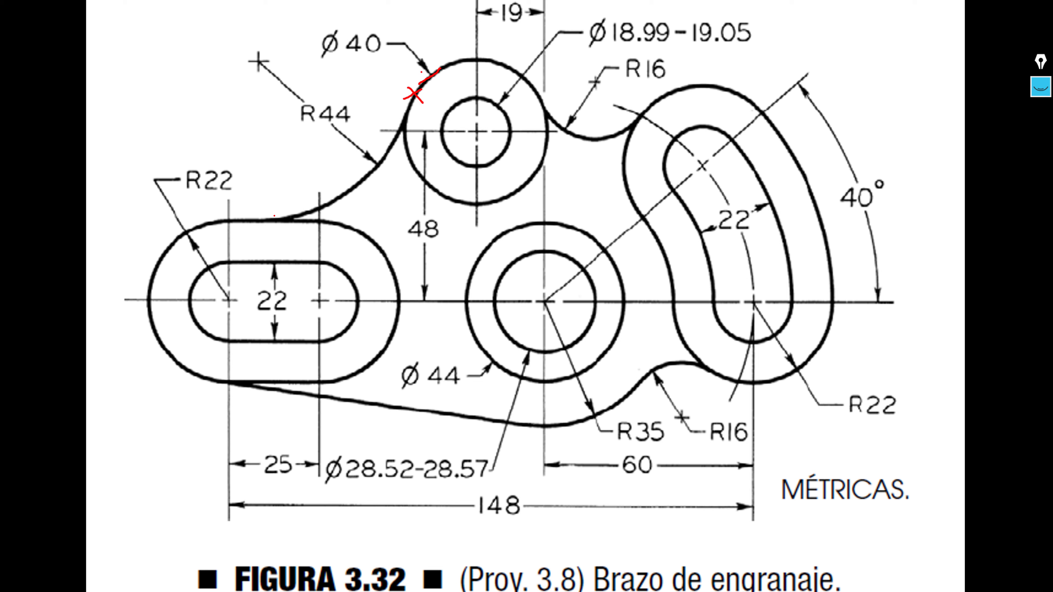
mouse_move(277, 212)
mouse_down()
mouse_move(258, 225)
mouse_move(274, 226)
mouse_up()
mouse_move(327, 91)
mouse_down()
mouse_move(343, 141)
mouse_move(330, 92)
mouse_up()
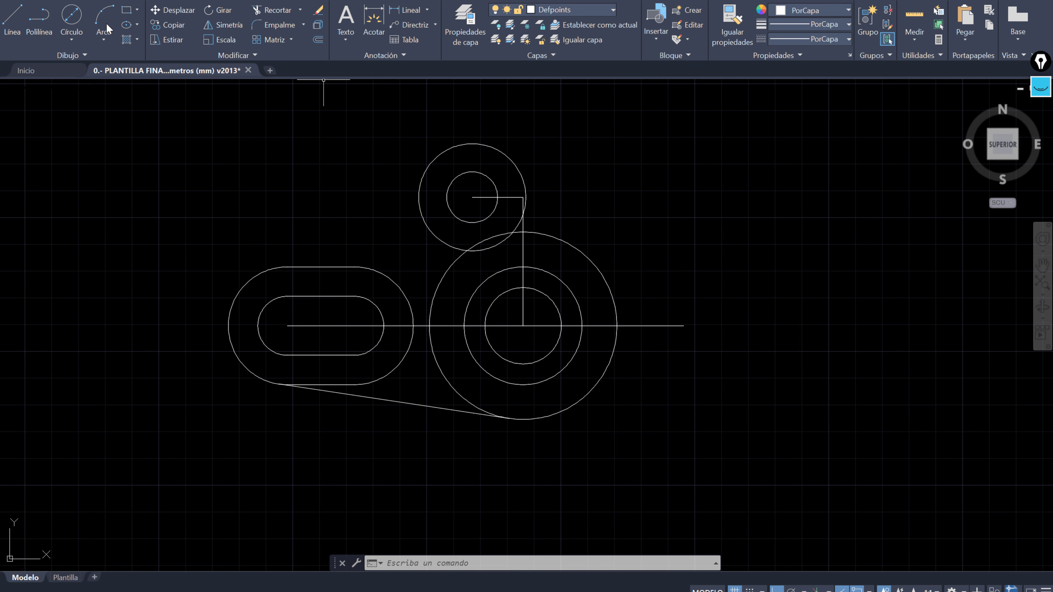
Step: Draw a radius-44 circle tangent to the Ø40 boss and the slot's upper edge
click(71, 37)
click(107, 168)
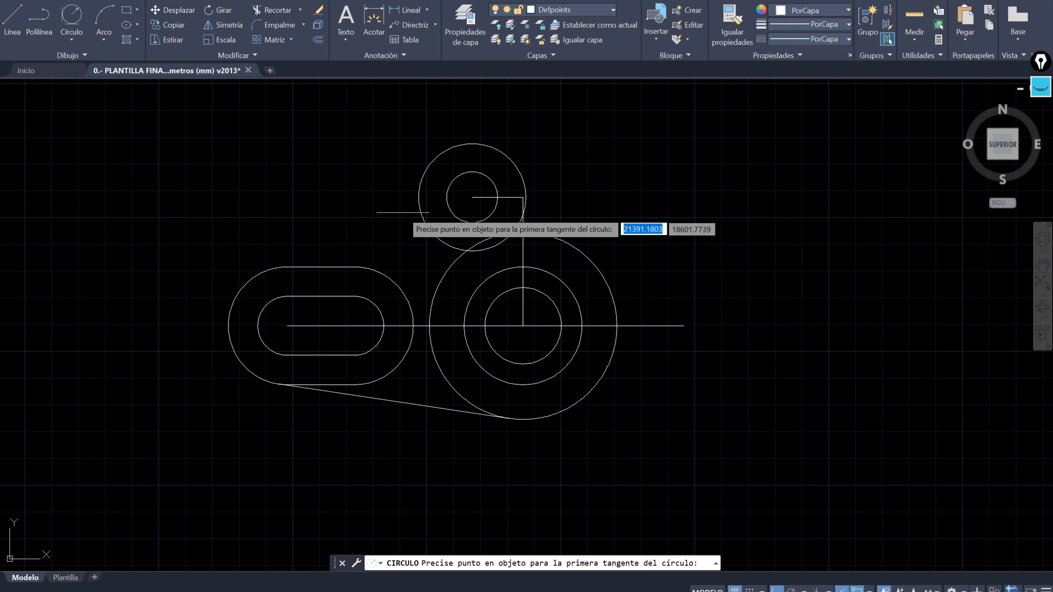
click(419, 175)
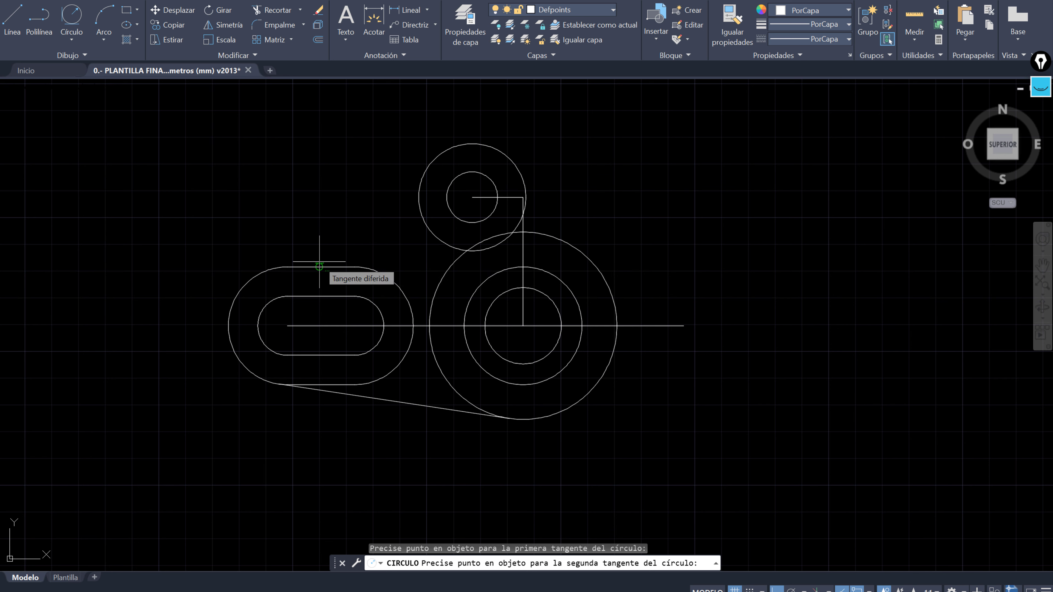
click(319, 266)
key(alt+Tab)
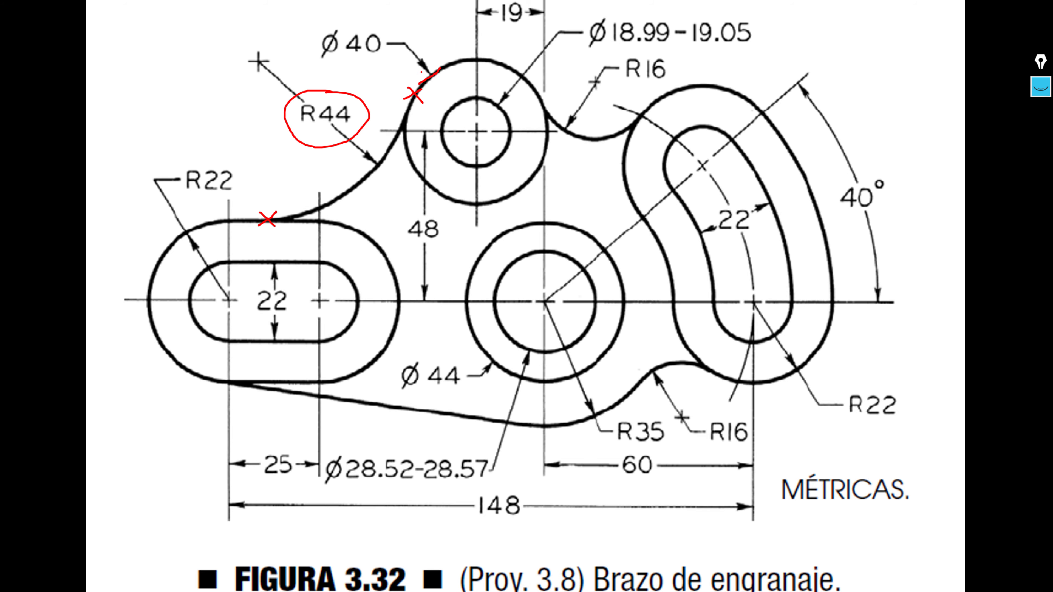
key(alt+Tab)
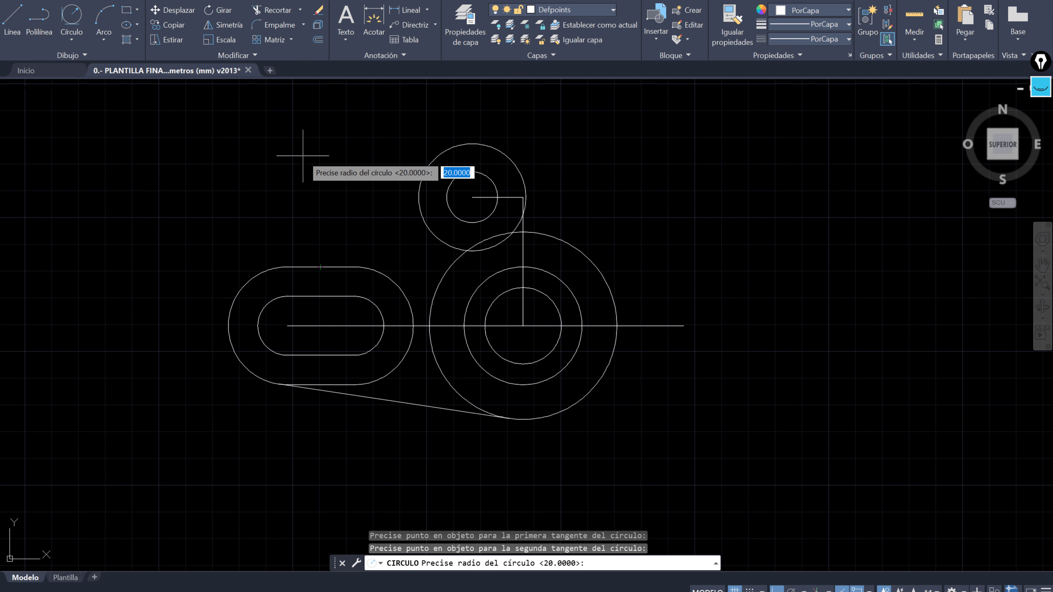
text(44)
key(Return)
middle_drag(572, 207, 690, 358)
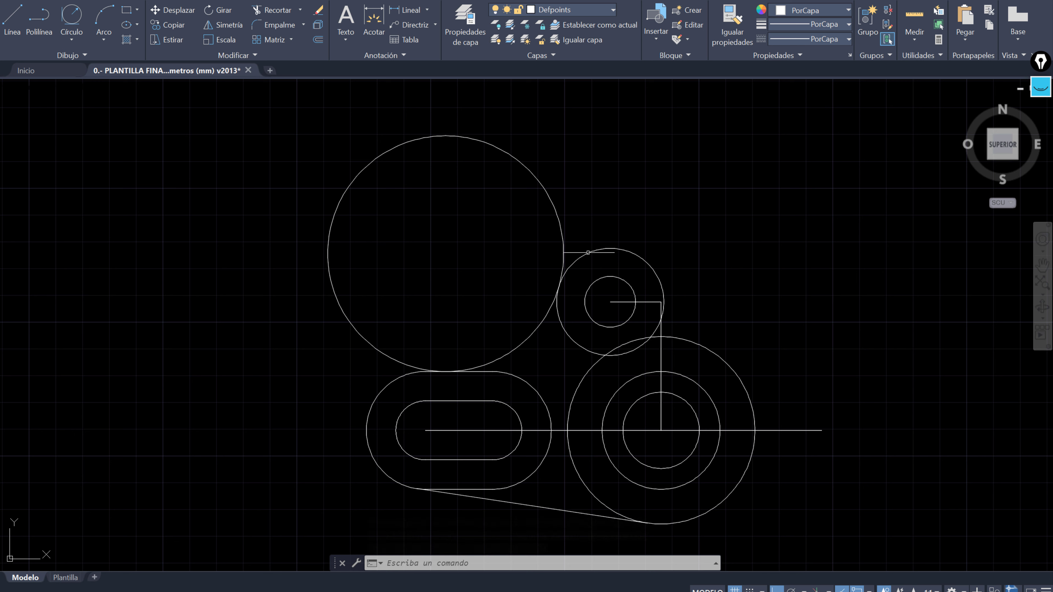
Step: Trim the R44 circle with a fence, leaving one arc between the Ø40 boss and the slot
click(287, 14)
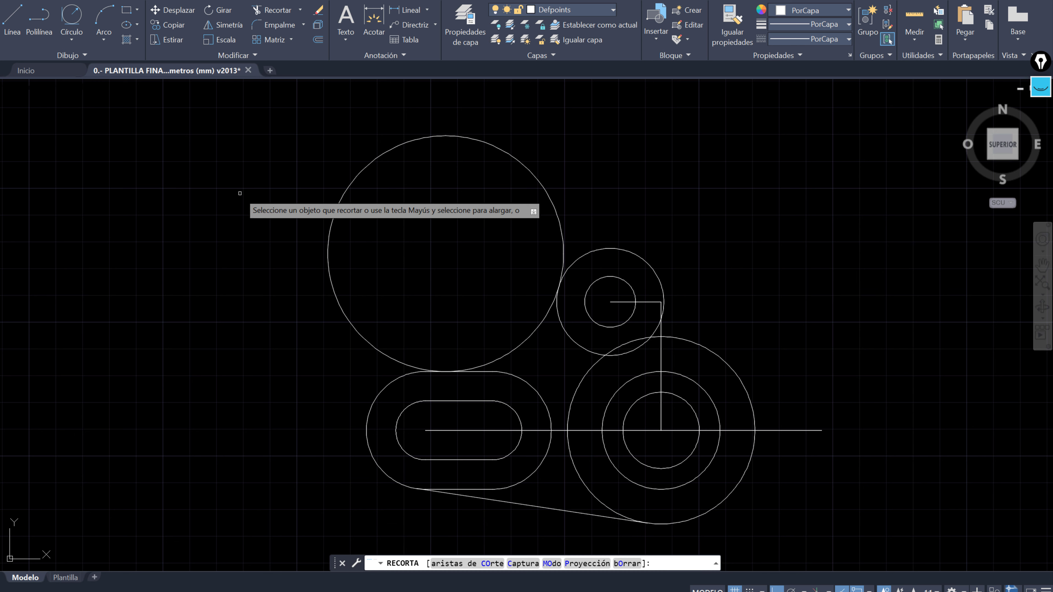
drag(240, 193, 375, 135)
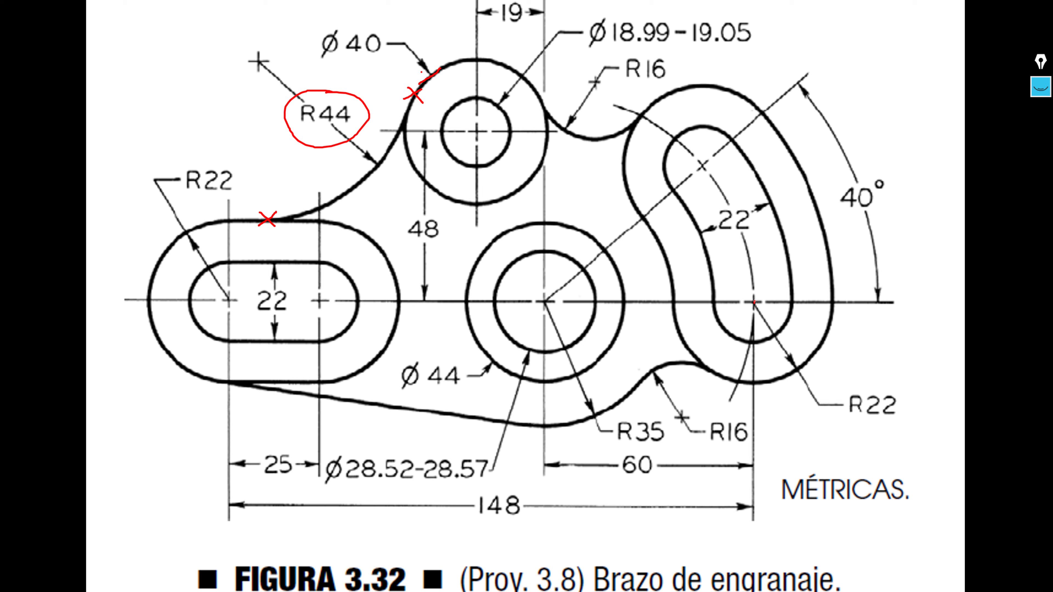
Step: Mark the 60 offset, the slot's lower end and the 22 width in red, then erase all ink
mouse_move(548, 299)
mouse_down()
mouse_move(755, 302)
mouse_move(747, 315)
mouse_up()
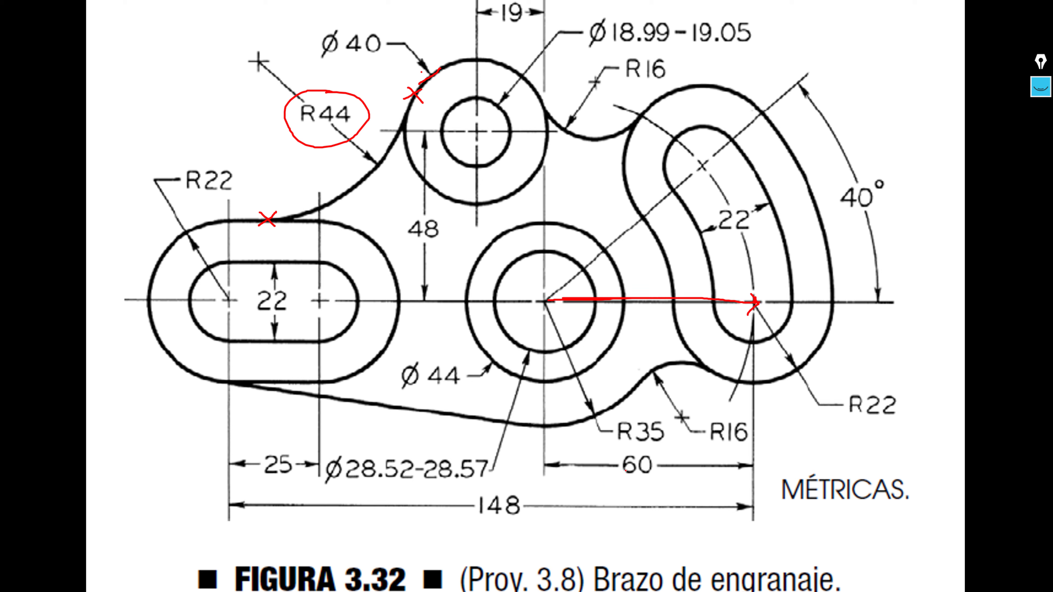
mouse_move(628, 450)
mouse_down()
mouse_move(624, 477)
mouse_move(638, 448)
mouse_move(627, 451)
mouse_up()
mouse_move(723, 275)
mouse_down()
mouse_move(713, 293)
mouse_move(723, 323)
mouse_move(746, 335)
mouse_move(787, 304)
mouse_move(722, 277)
mouse_up()
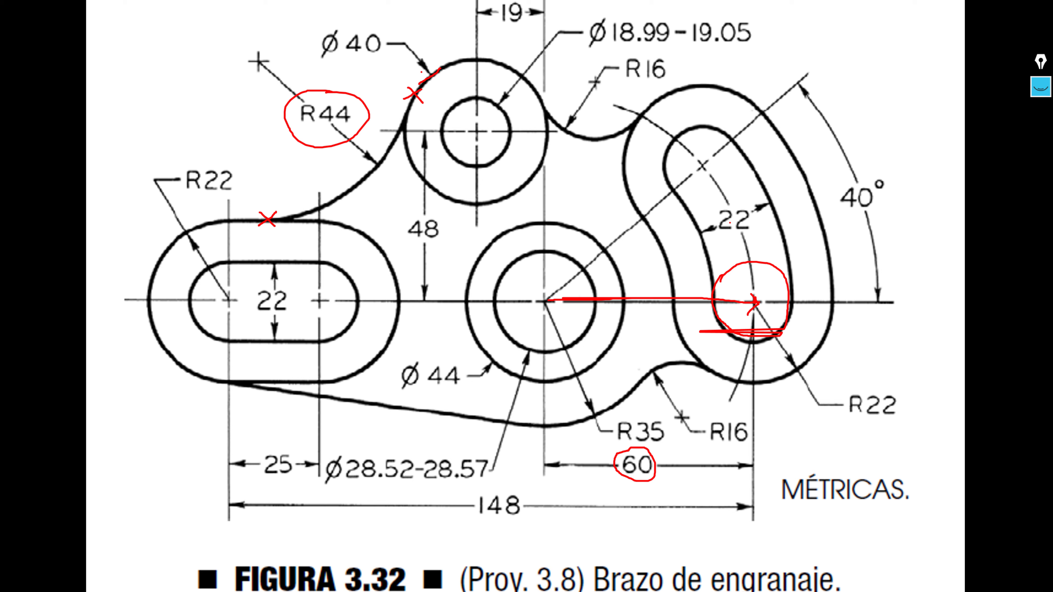
mouse_move(734, 203)
mouse_down()
mouse_move(708, 200)
mouse_move(720, 242)
mouse_move(762, 224)
mouse_move(723, 195)
mouse_up()
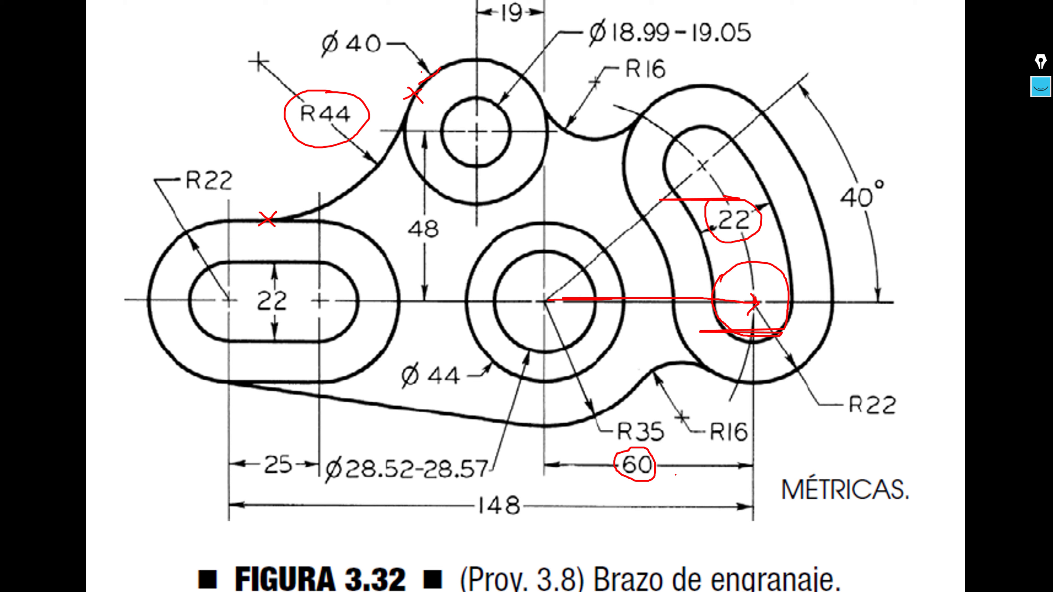
click(45, 581)
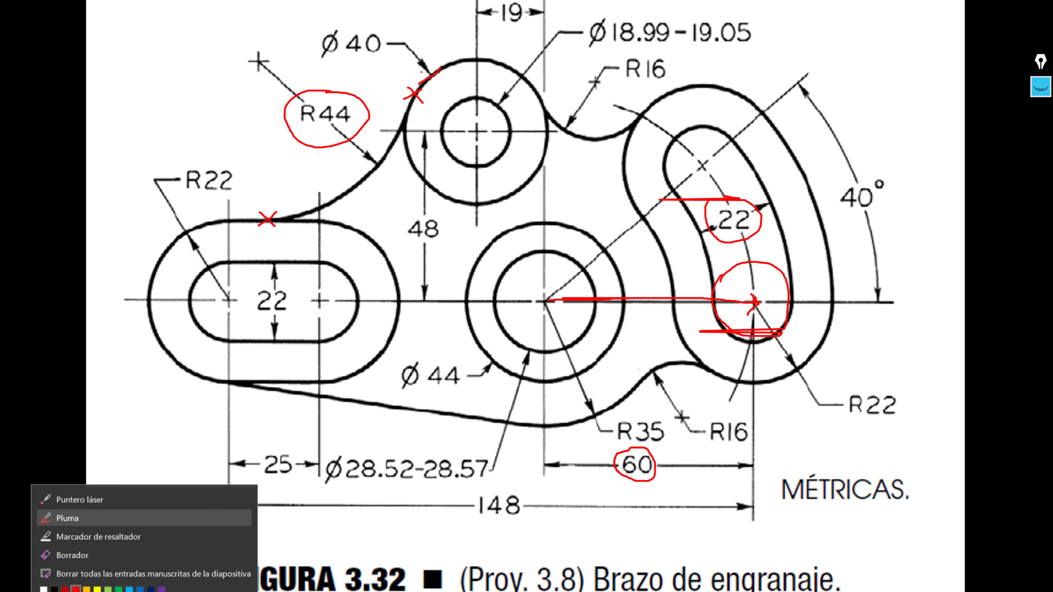
click(124, 574)
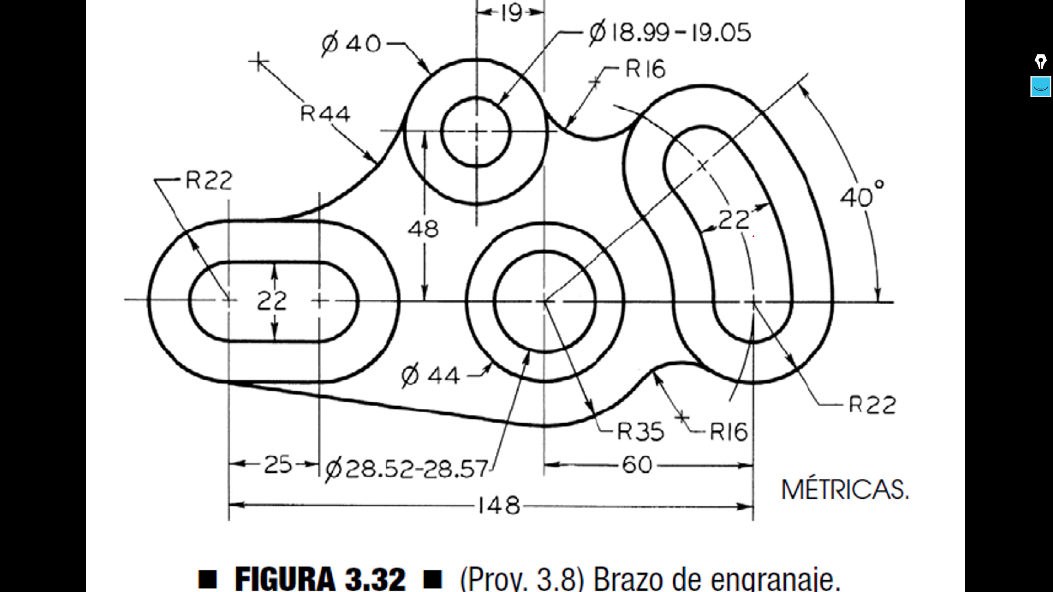
Step: Mark the lower slot end centre and the 22 slot width on the figure
mouse_move(759, 296)
mouse_down()
mouse_move(744, 307)
mouse_move(759, 304)
mouse_up()
drag(292, 274, 297, 343)
key(alt+Tab)
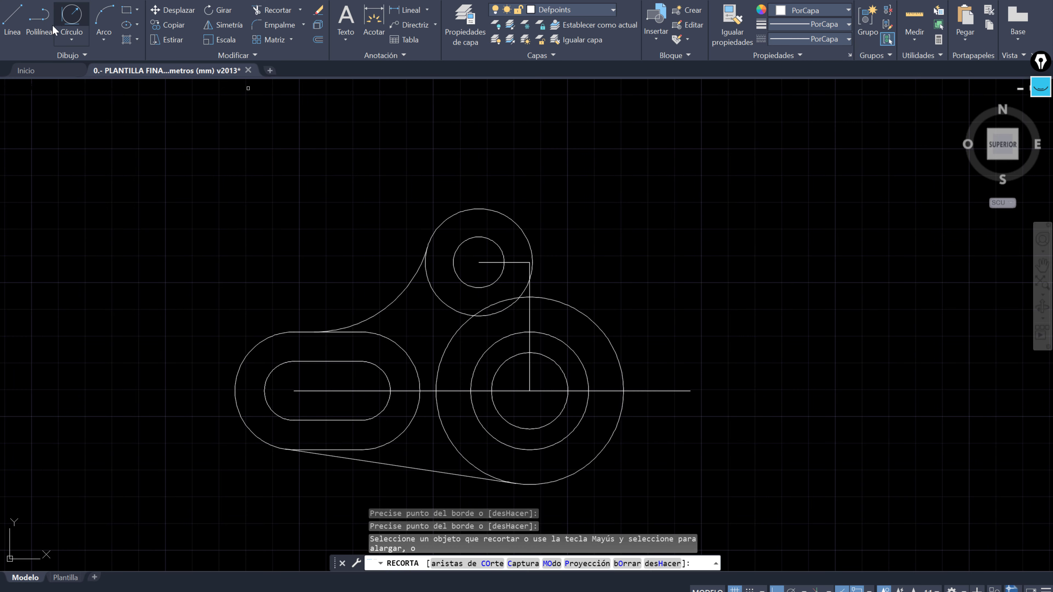
Step: Draw a Ø22 circle centred on the right endpoint of the horizontal centreline
click(74, 33)
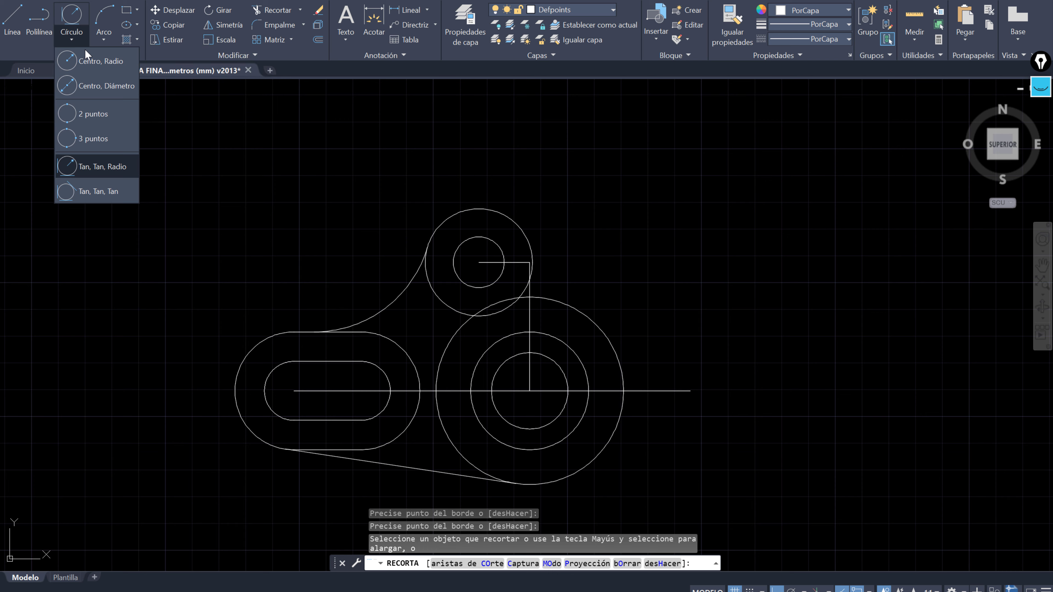
click(106, 83)
click(690, 390)
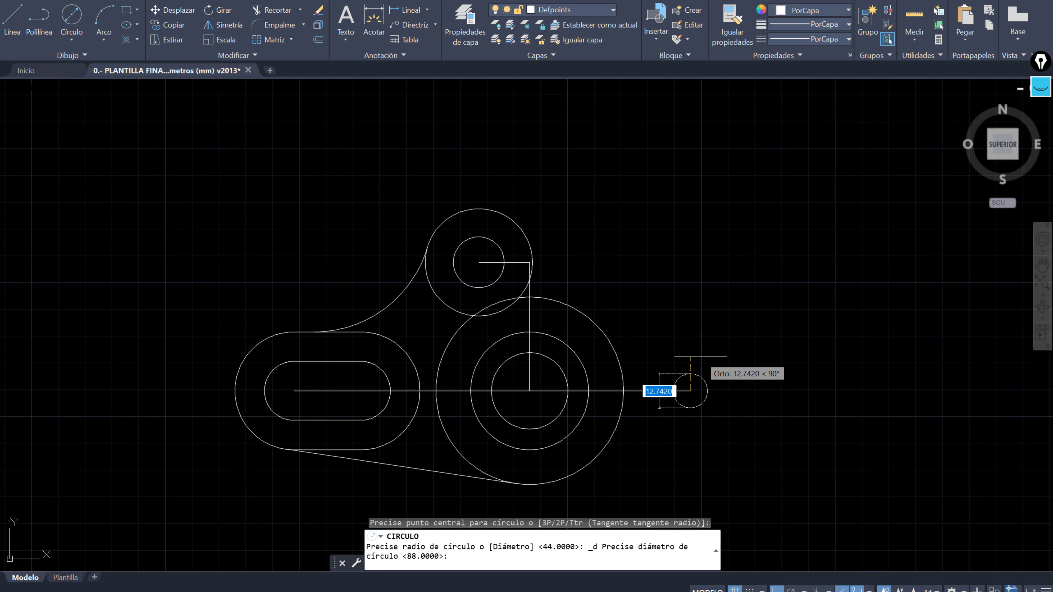
text(22)
key(Return)
scroll(693, 435, up, 1)
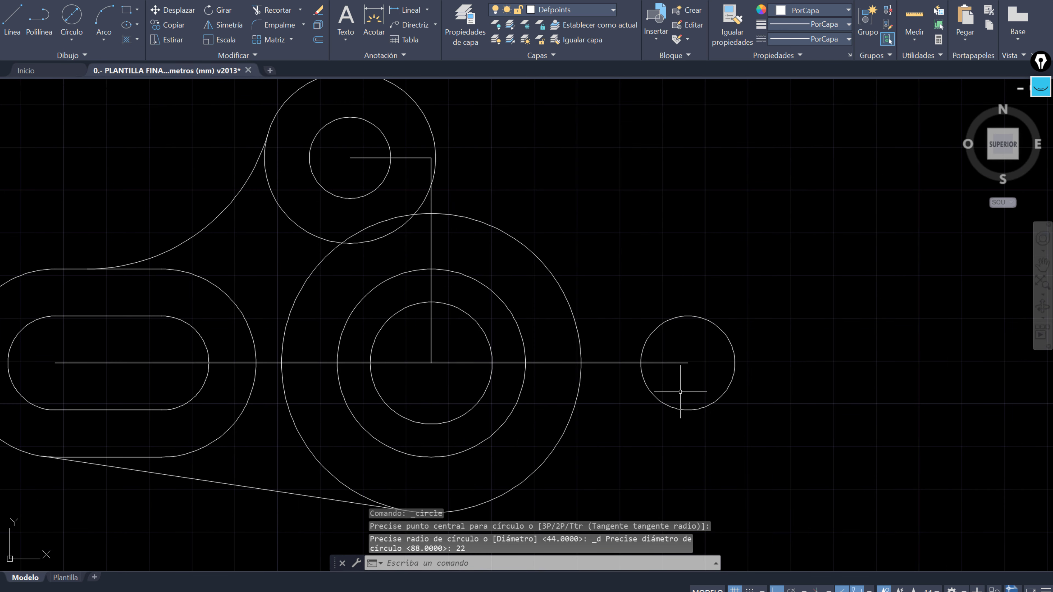
scroll(682, 377, up, 1)
Step: Draw red lines and marks at the lower and upper curved-slot end centres
key(alt+Tab)
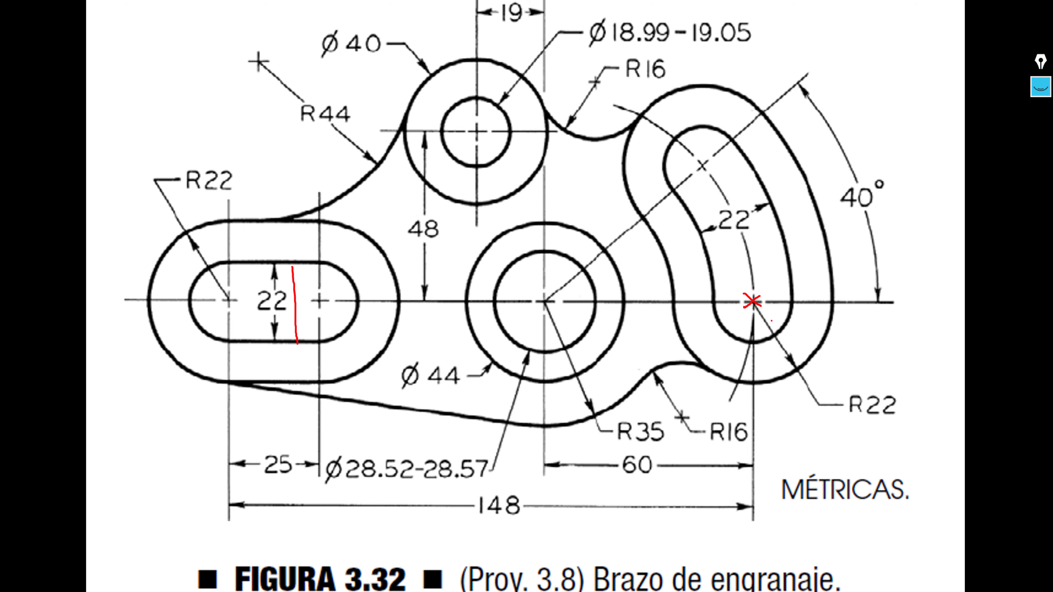
click(731, 284)
drag(635, 289, 719, 289)
drag(719, 291, 731, 270)
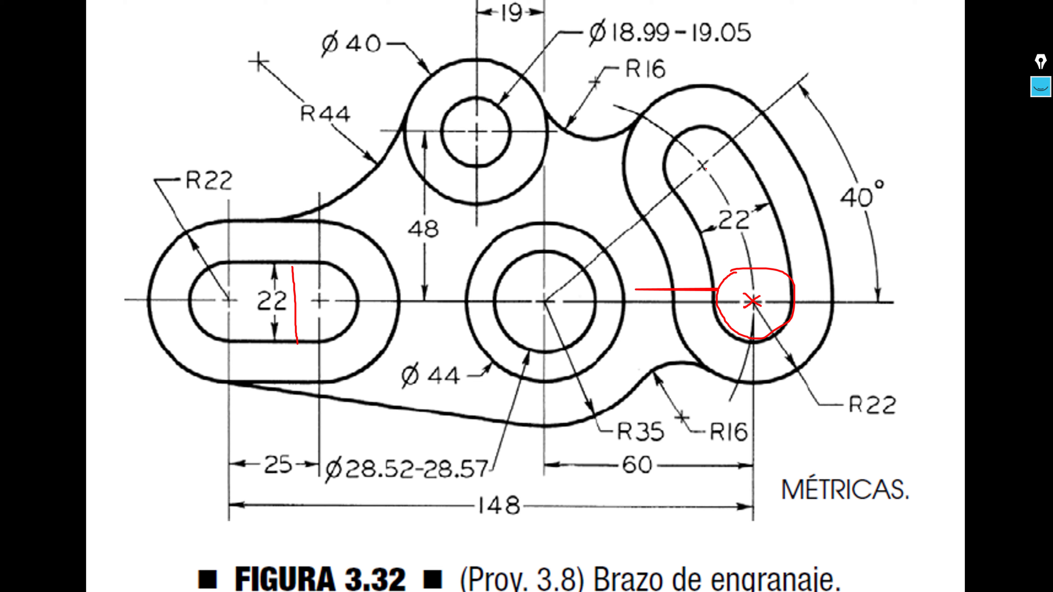
drag(611, 168, 707, 170)
drag(699, 168, 707, 160)
Step: Mark the central boss centre and circle the 40° angle dimension
drag(545, 303, 545, 296)
mouse_move(459, 302)
mouse_down()
mouse_move(545, 301)
mouse_move(614, 257)
mouse_up()
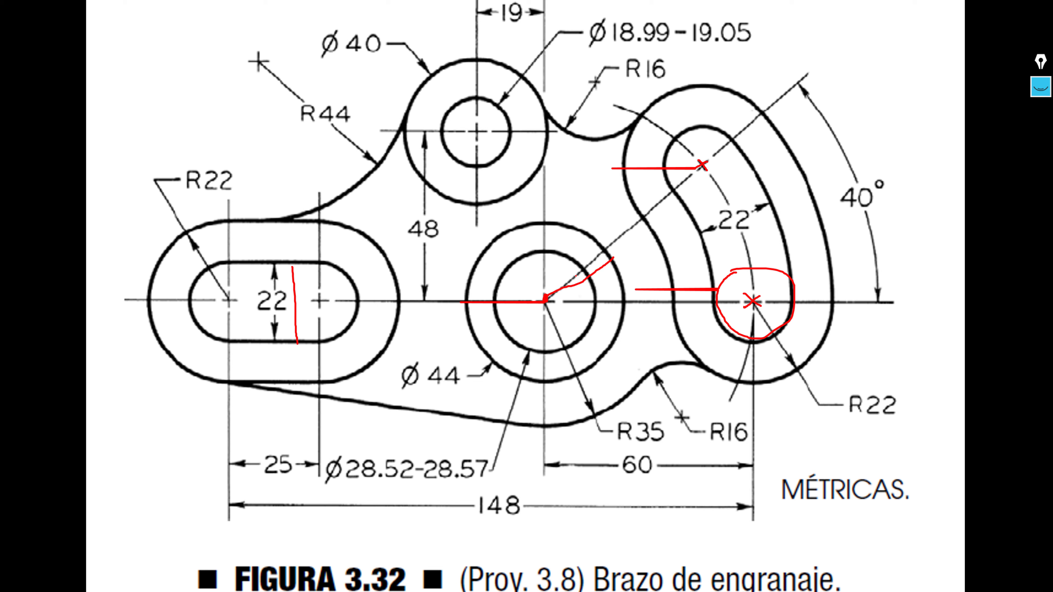
mouse_move(858, 174)
mouse_down()
mouse_move(823, 201)
mouse_move(920, 195)
mouse_move(847, 175)
mouse_up()
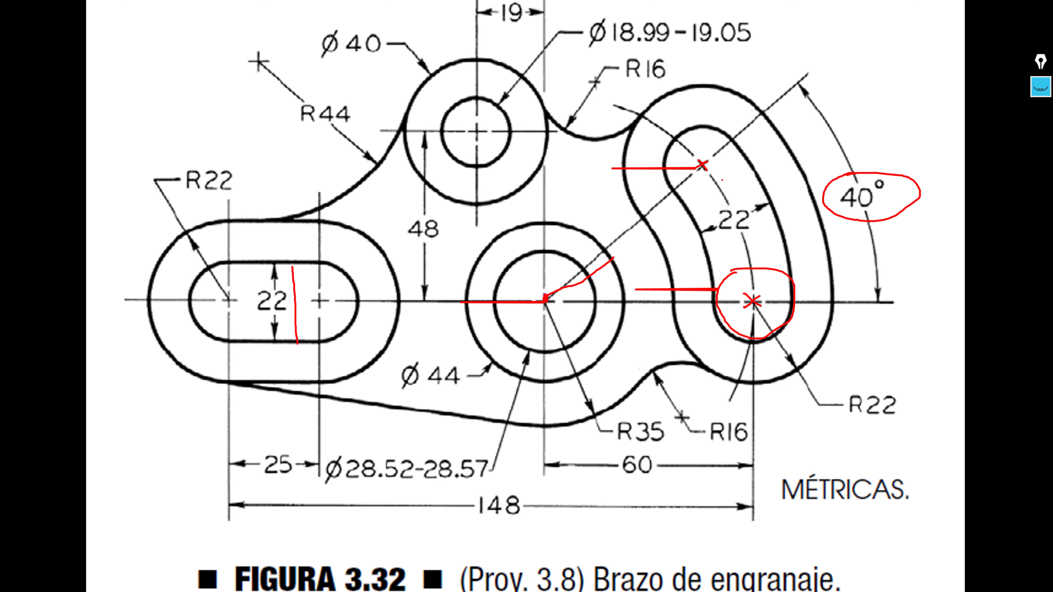
key(alt+Tab)
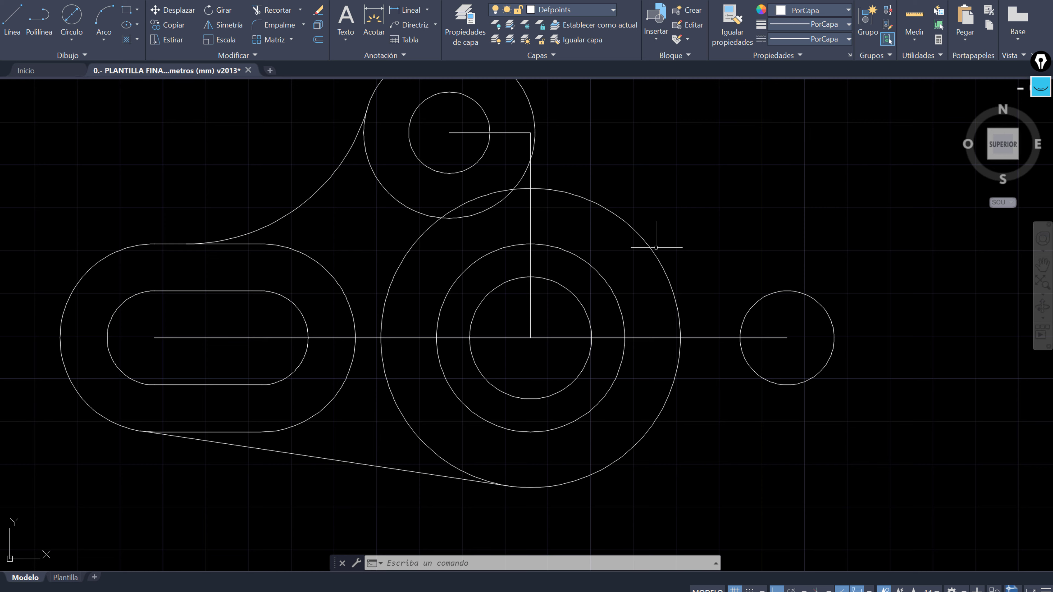
scroll(647, 327, up, 2)
scroll(623, 348, up, 2)
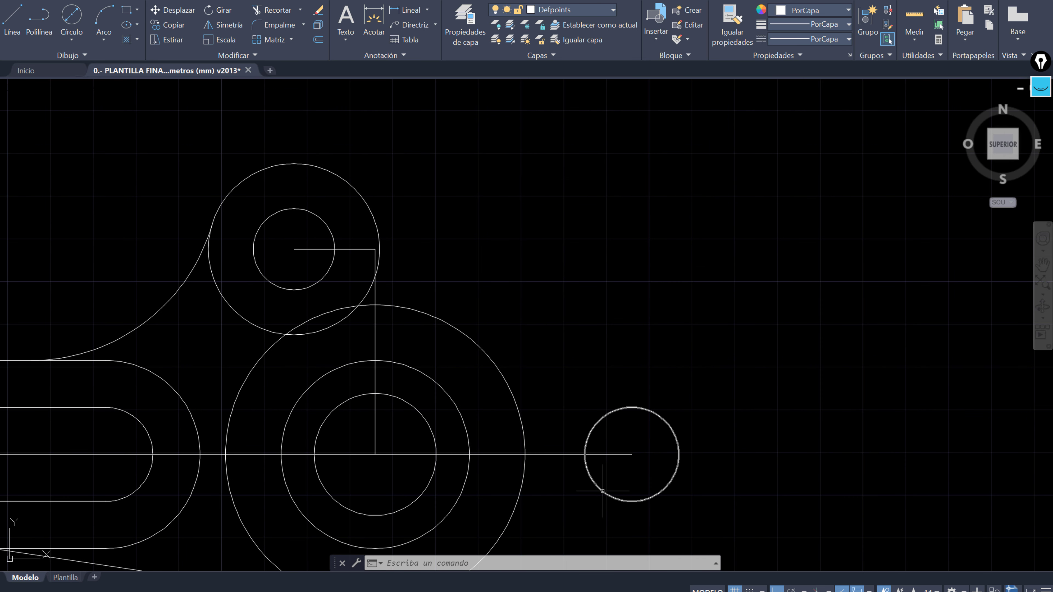
key(alt+Tab)
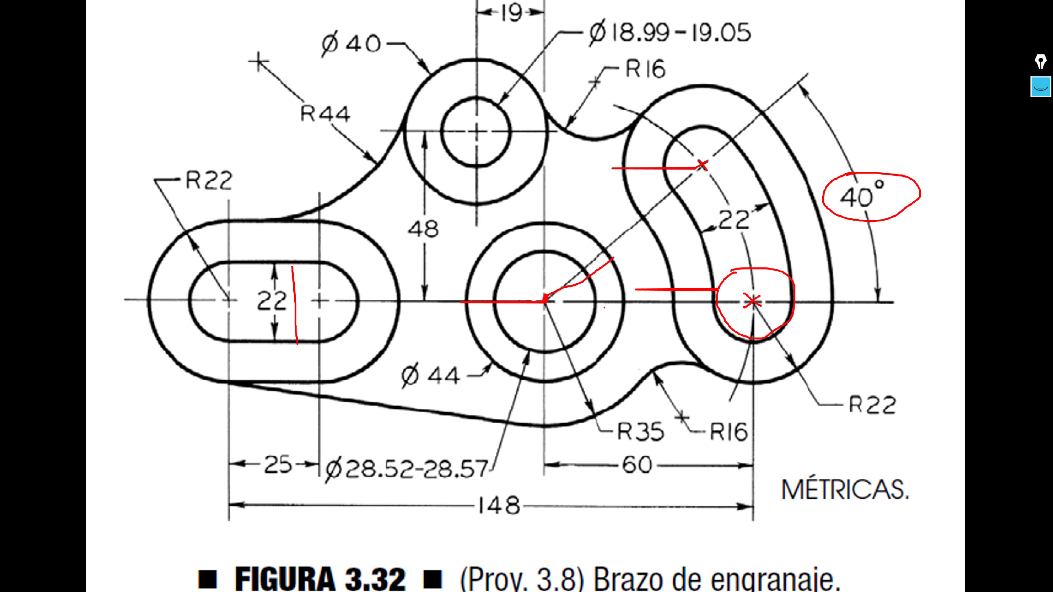
Step: Sketch in red the arc around the central boss through both slot end centres
drag(544, 302, 749, 297)
mouse_move(746, 230)
mouse_down()
mouse_move(674, 137)
mouse_move(395, 165)
mouse_move(401, 410)
mouse_up()
mouse_move(433, 443)
mouse_down()
mouse_move(668, 463)
mouse_move(742, 363)
mouse_move(758, 243)
mouse_move(744, 211)
mouse_up()
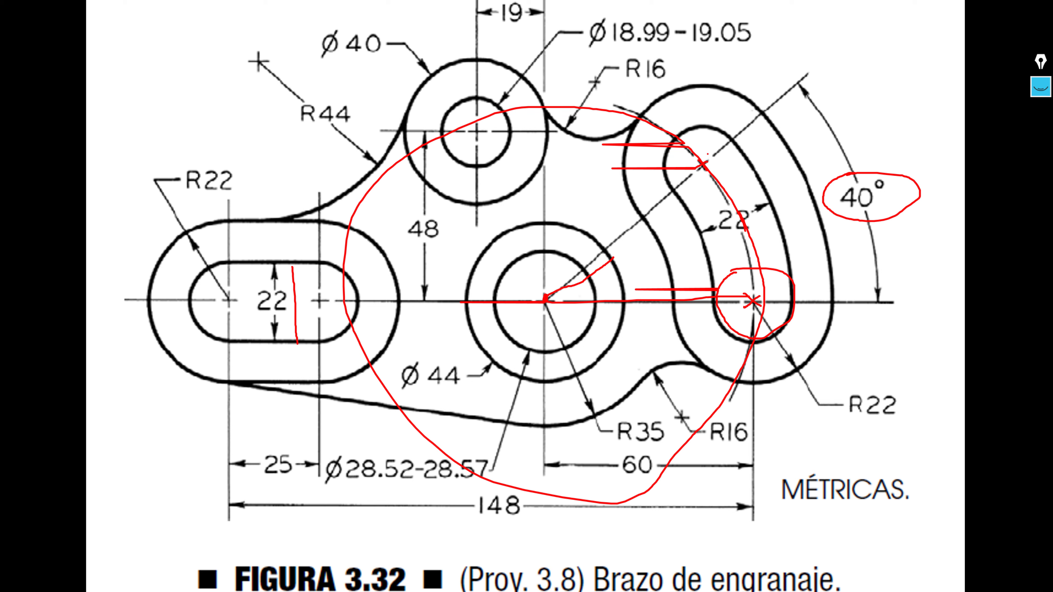
drag(694, 175, 702, 166)
Step: Cancel the pending AutoCAD command and pan the whole drawing into view
key(alt+Tab)
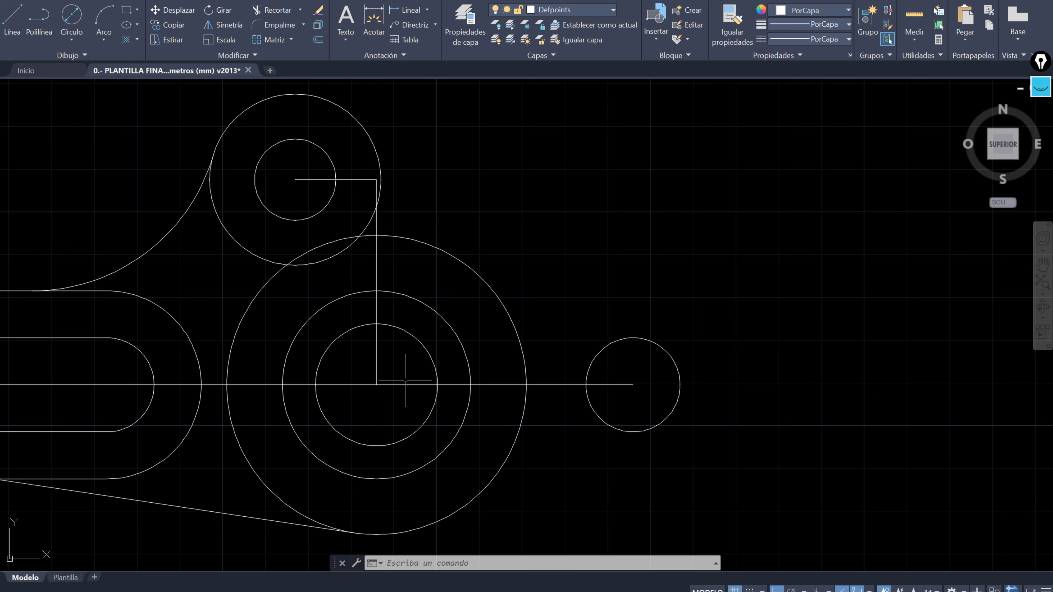
key(Escape)
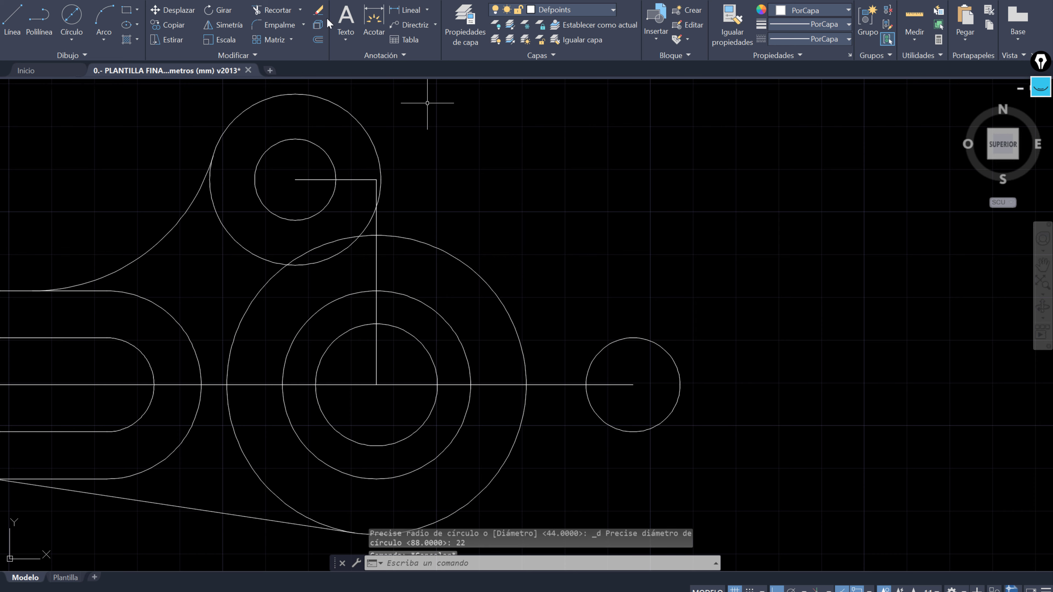
middle_drag(620, 341, 787, 304)
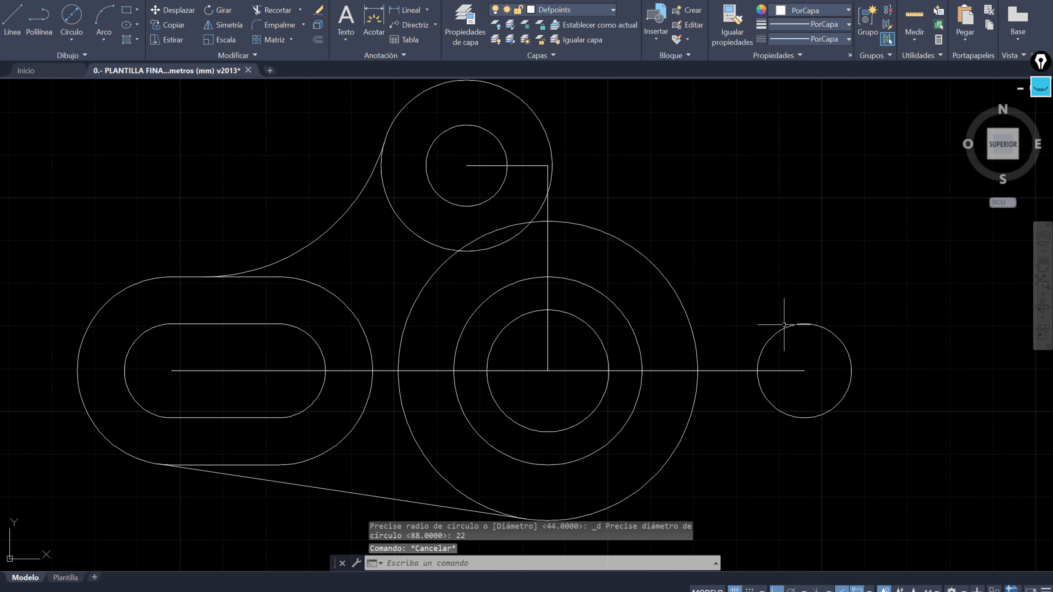
key(alt+Tab)
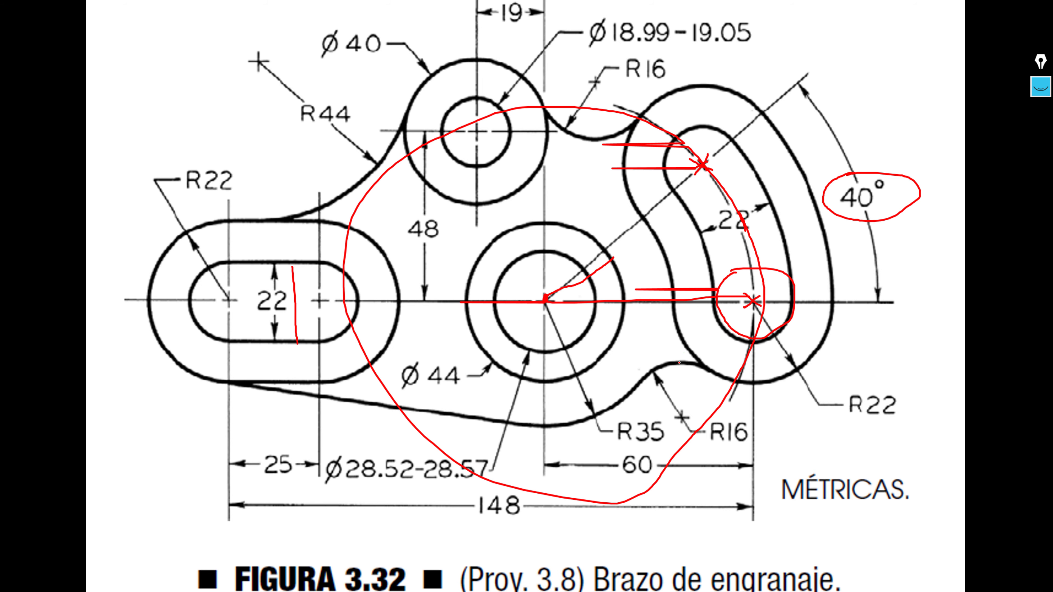
Step: Open Windows Character Map by searching 'mapa'
key(alt+Tab)
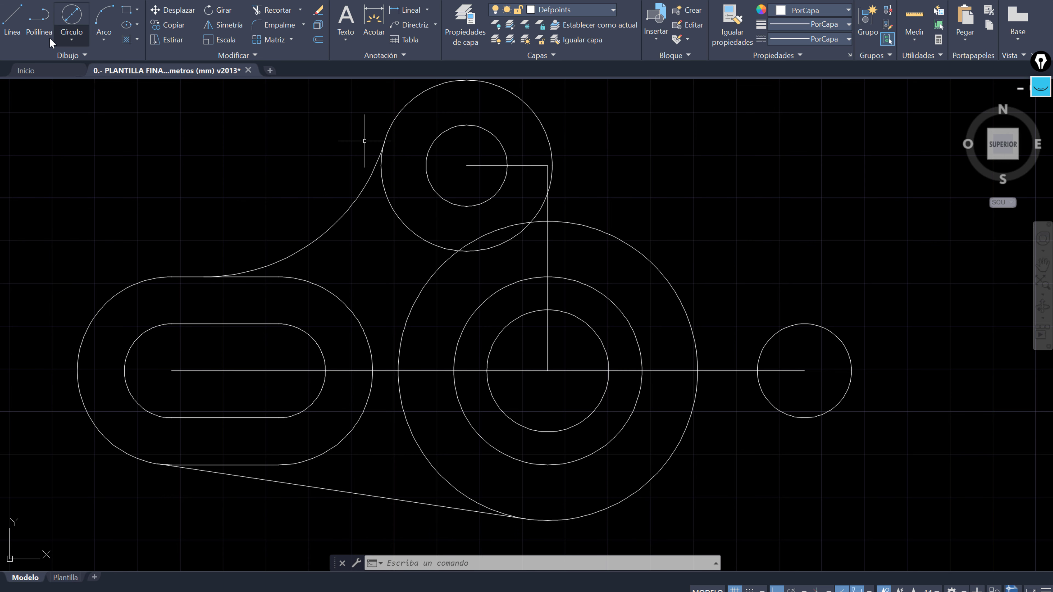
click(11, 25)
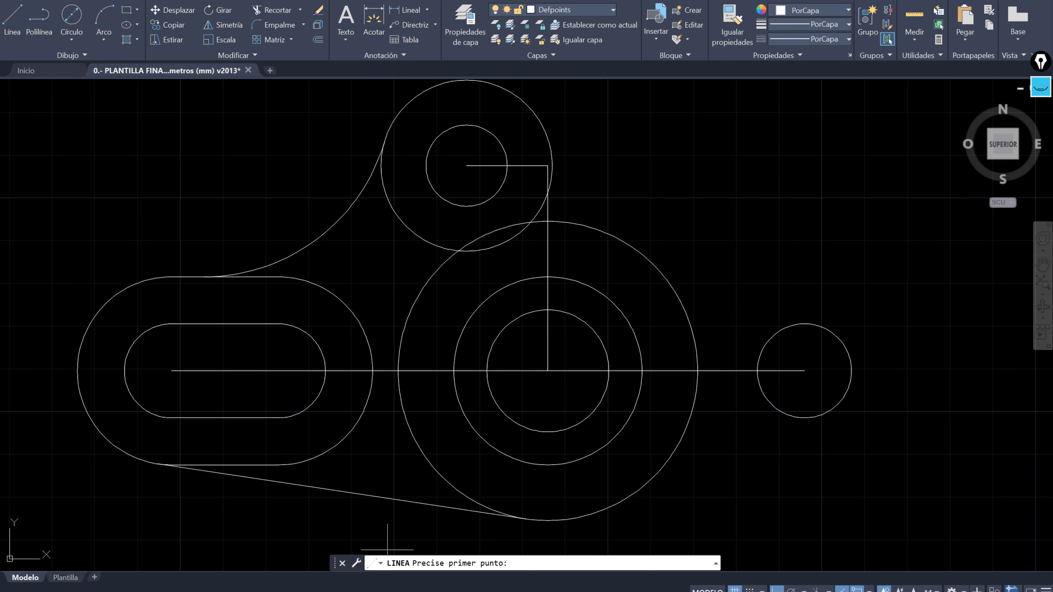
key(super)
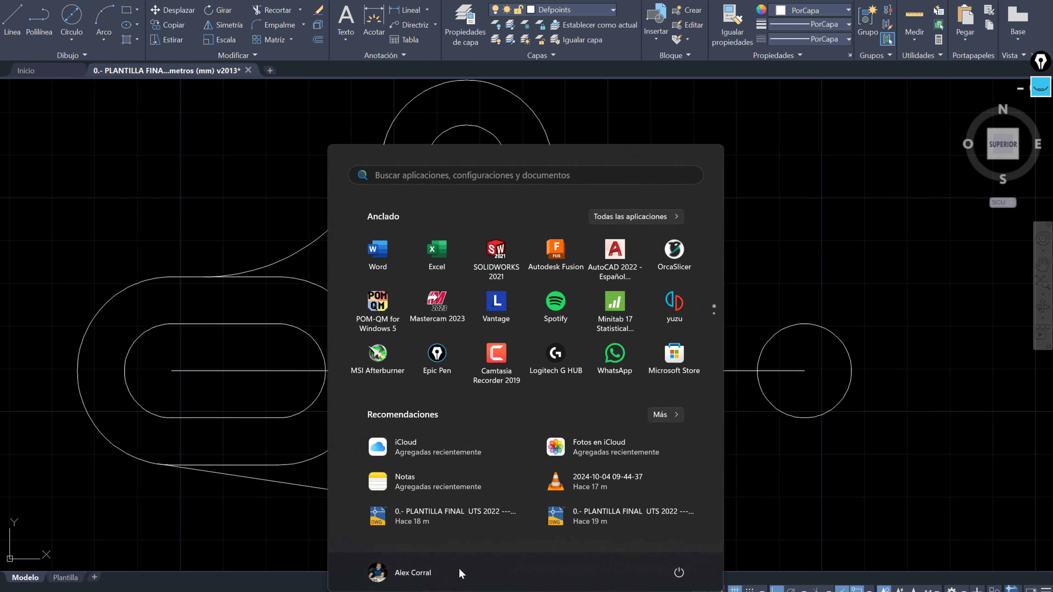
text(mapa)
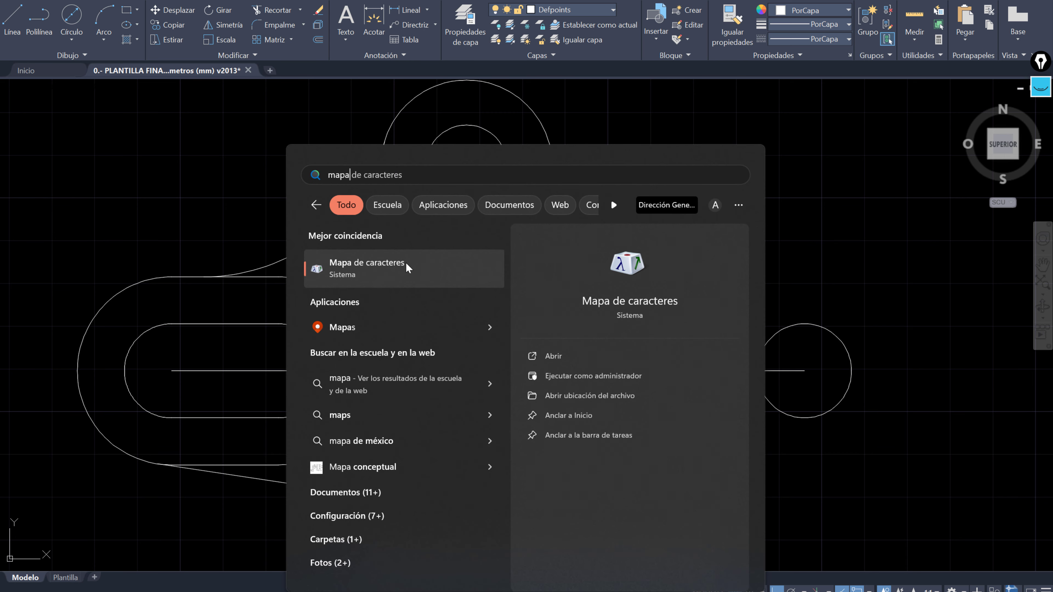
click(414, 266)
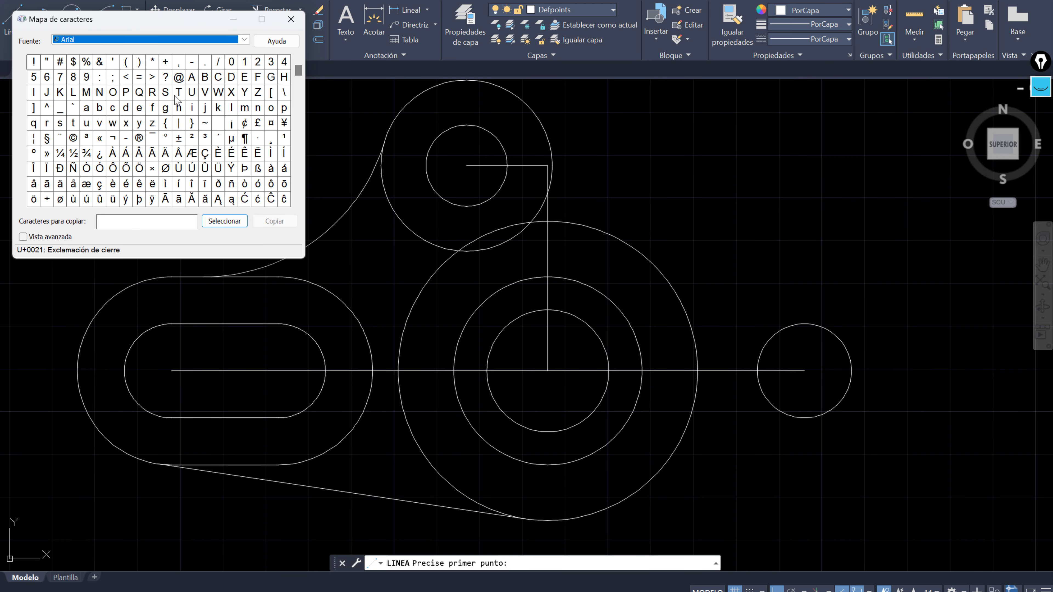
Step: Pick the less-than sign '<' in Character Map, then minimise it
mouse_move(186, 20)
mouse_down()
mouse_move(359, 50)
mouse_move(365, 62)
mouse_up()
click(305, 120)
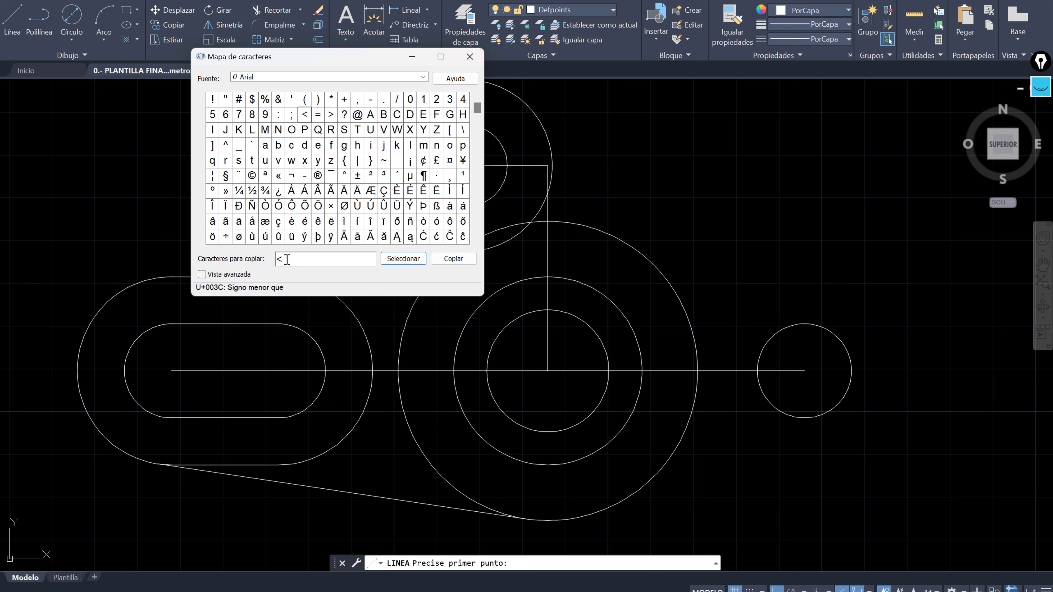
drag(308, 259, 278, 259)
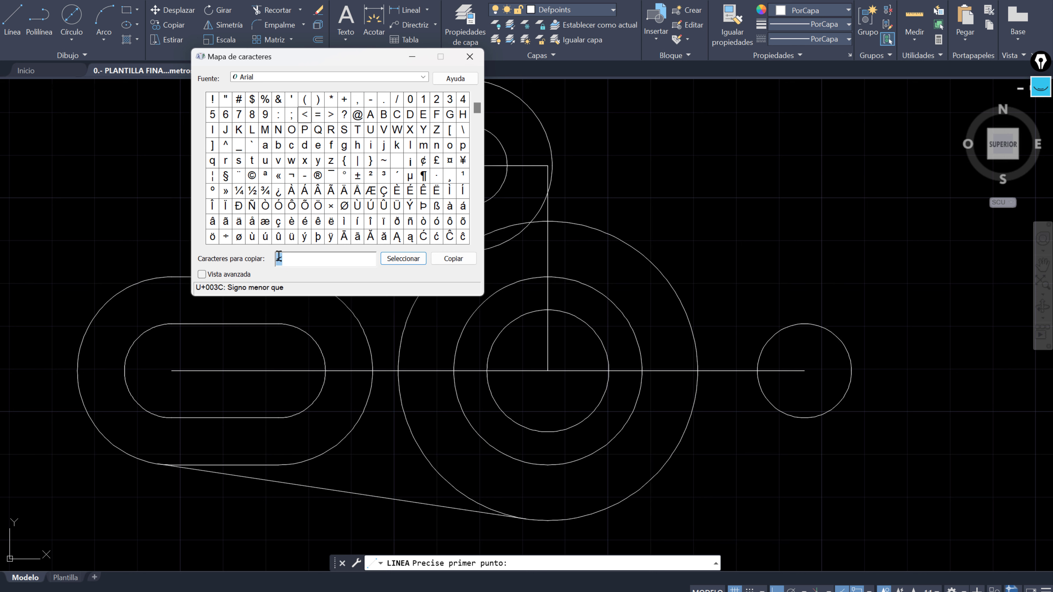
click(412, 57)
click(14, 23)
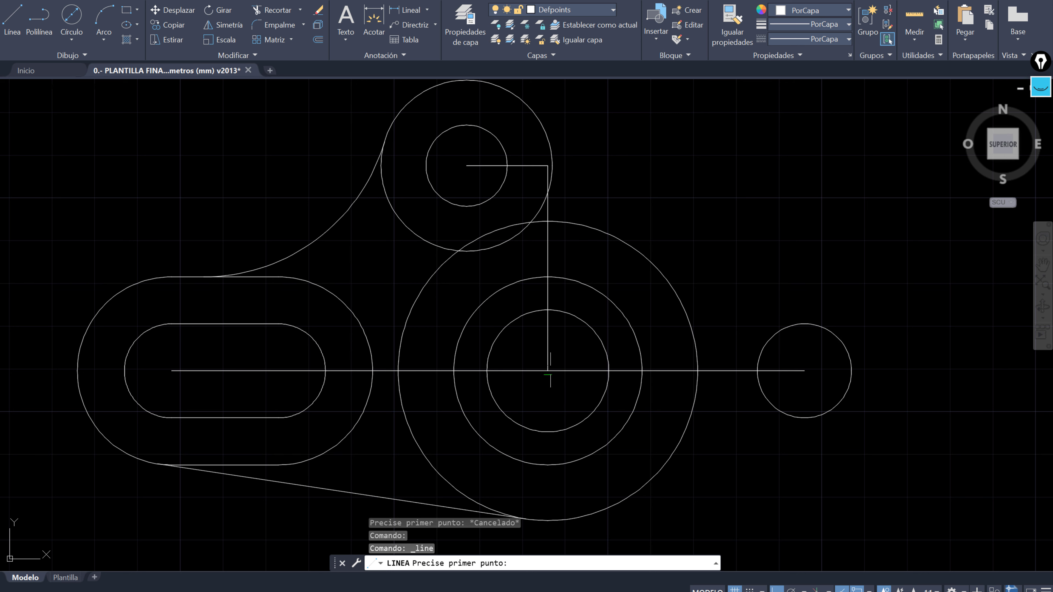
Step: Turn off object snap tracking and Ortho, cancelling an accidental paste
click(547, 371)
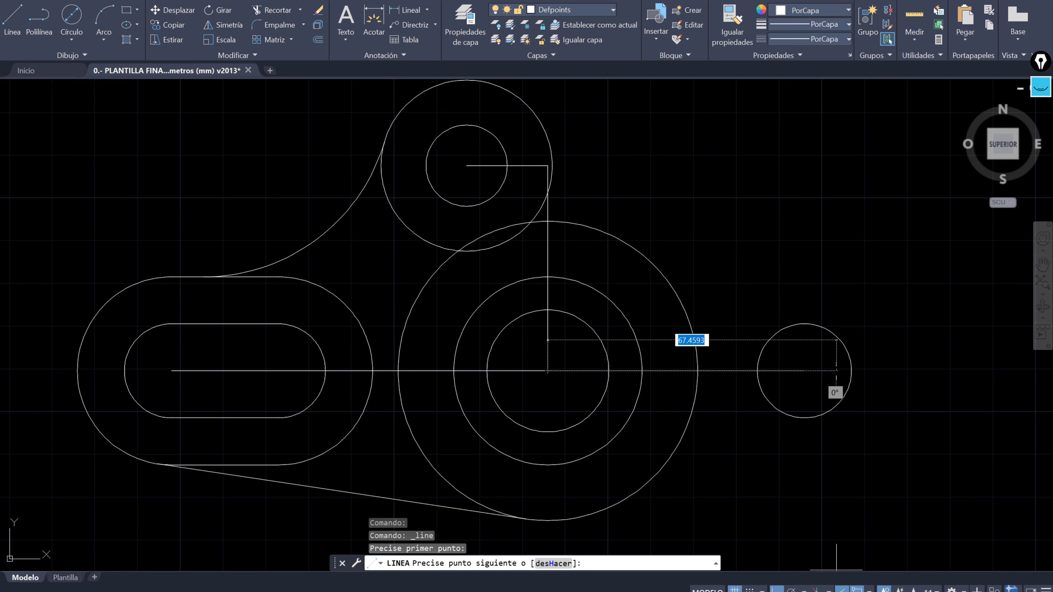
key(F11)
key(F11)
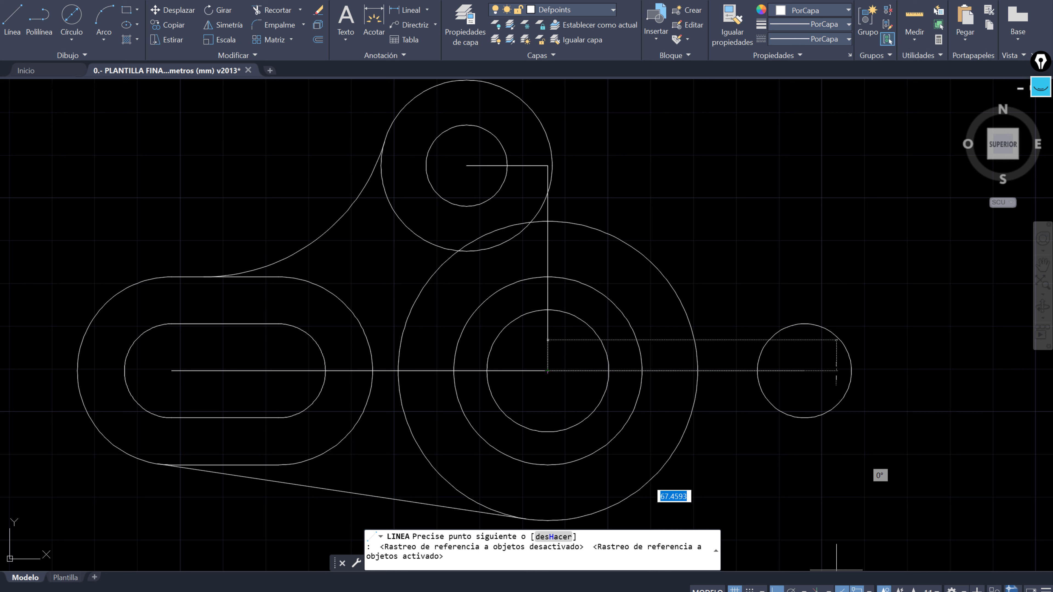
key(F8)
key(Escape)
key(ctrl+v)
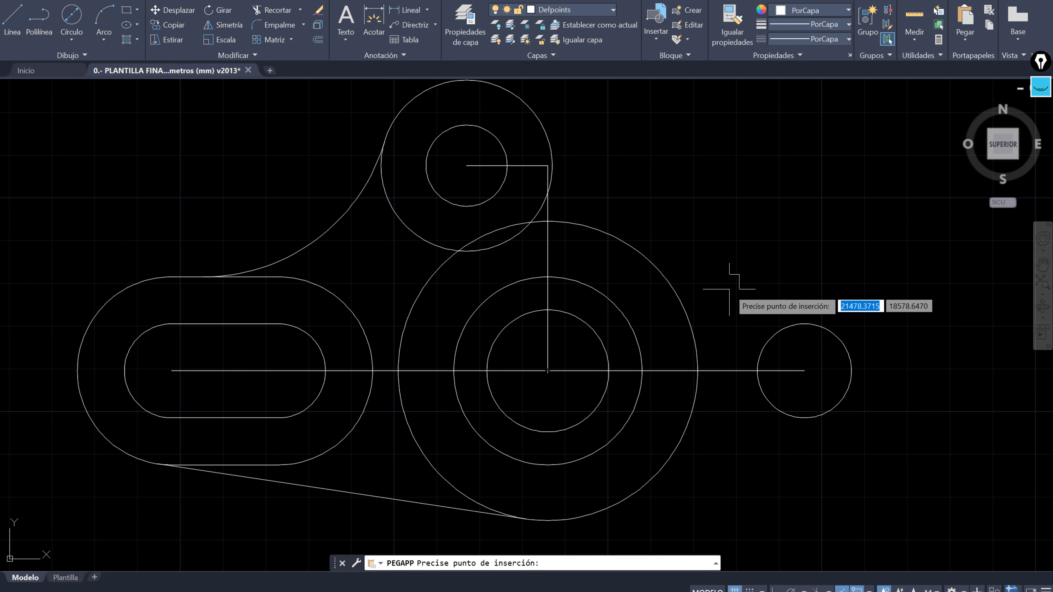
key(Escape)
Step: Start a line at the main boss centre and lock its angle to 40°
text(l)
key(Return)
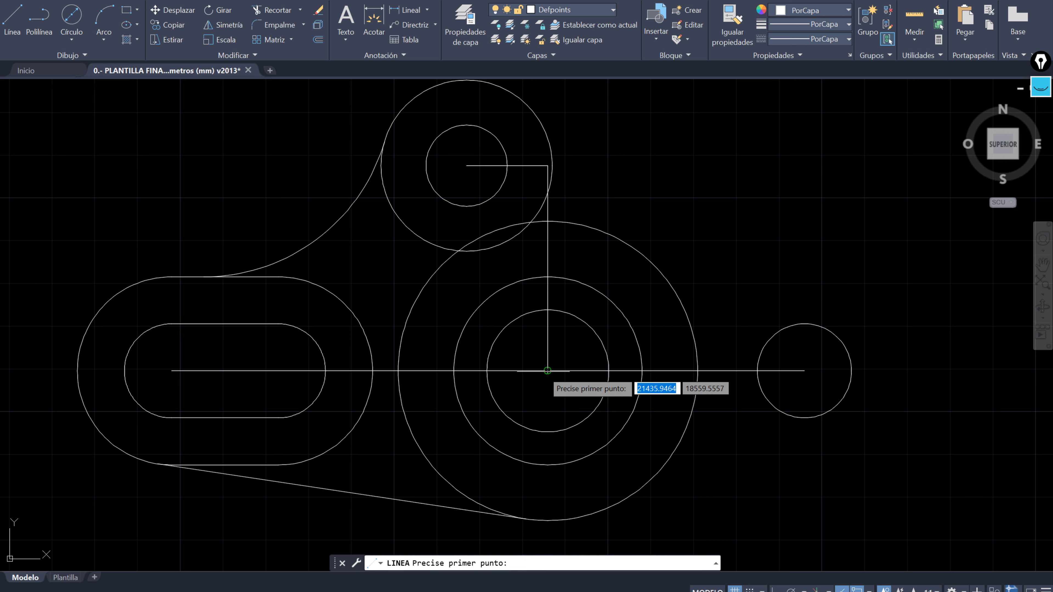
click(547, 371)
text(45)
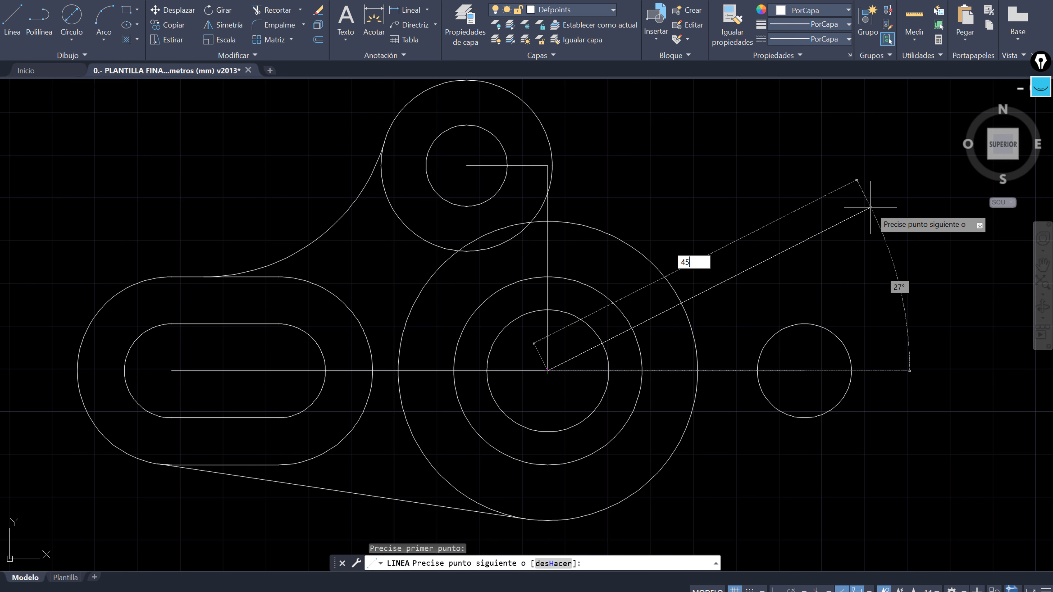
text(<)
click(703, 262)
key(BackSpace)
text(<)
key(Home)
key(End)
key(BackSpace)
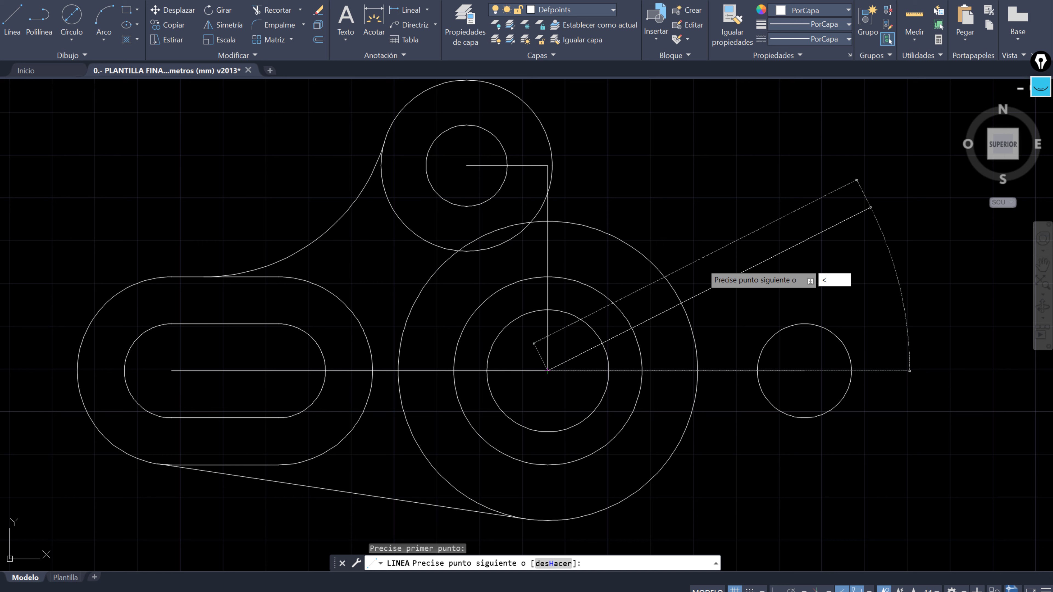
key(Return)
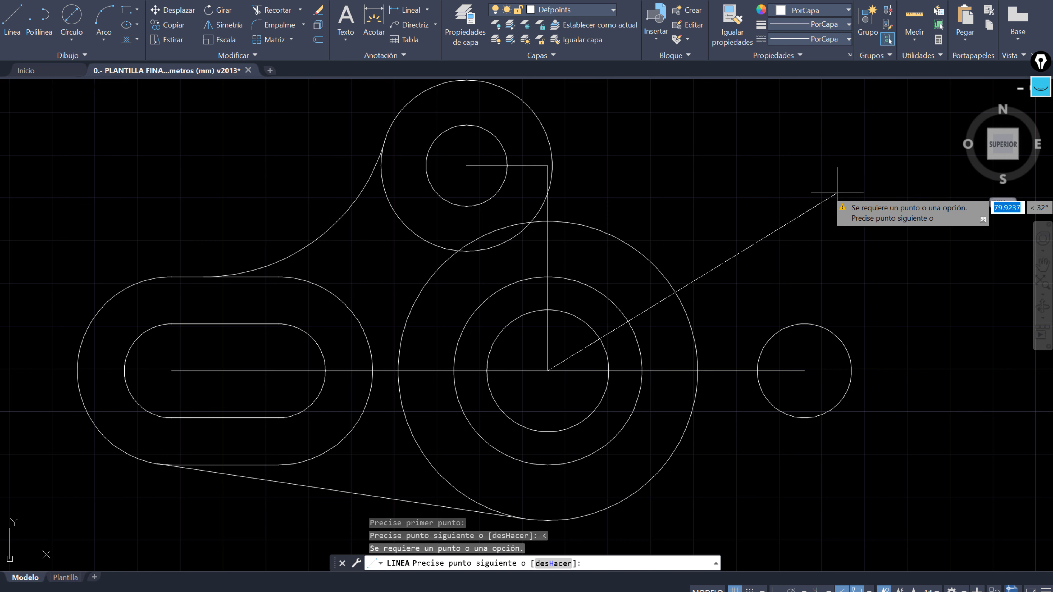
Step: Place the 40° line's endpoint toward the upper right, then bring up the Figura 3.32 reference
middle_drag(781, 157, 646, 209)
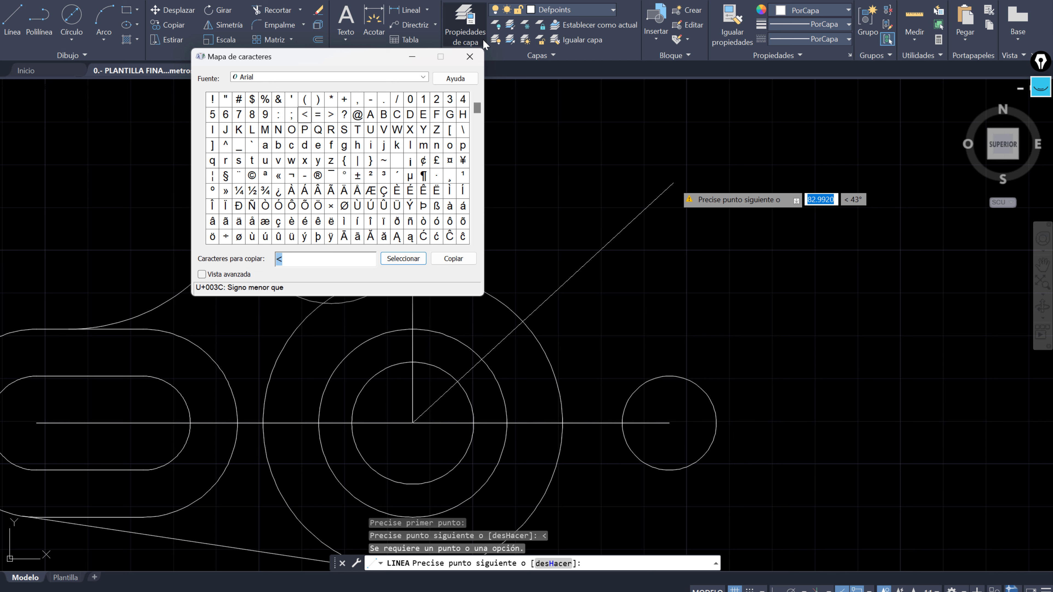
click(476, 54)
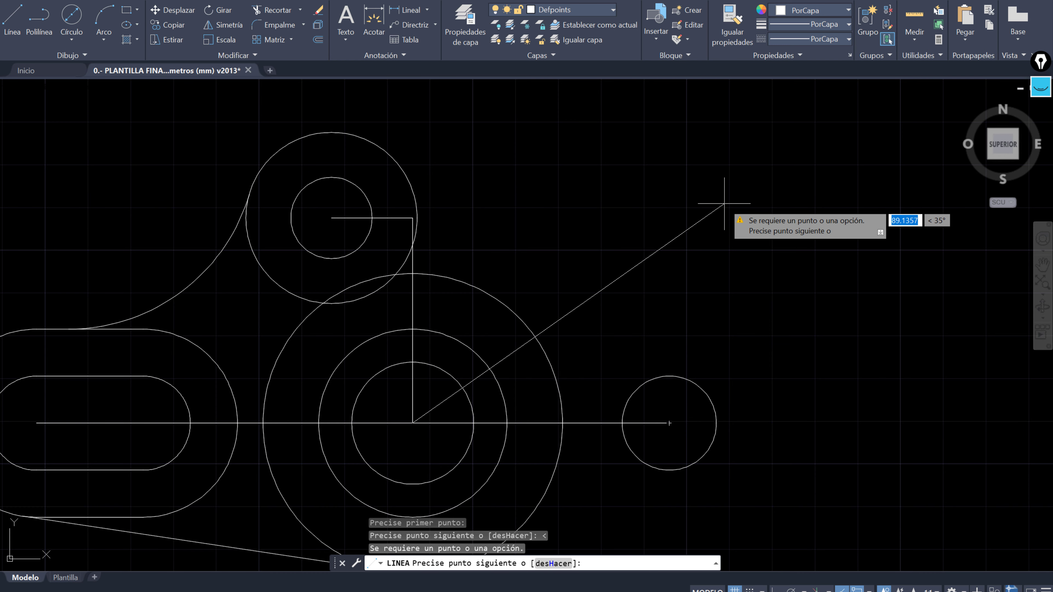
click(742, 150)
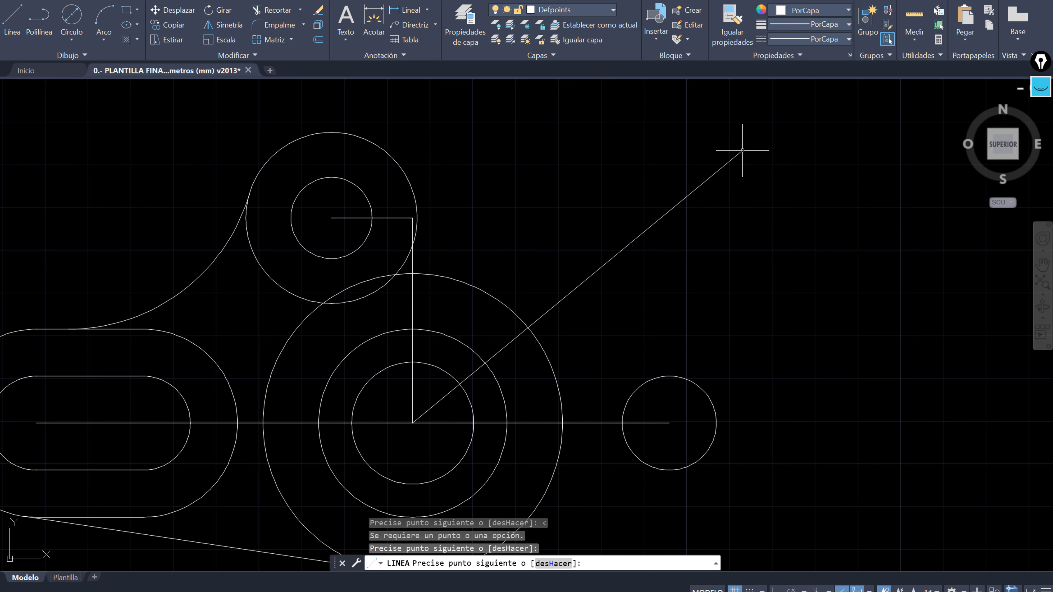
key(Escape)
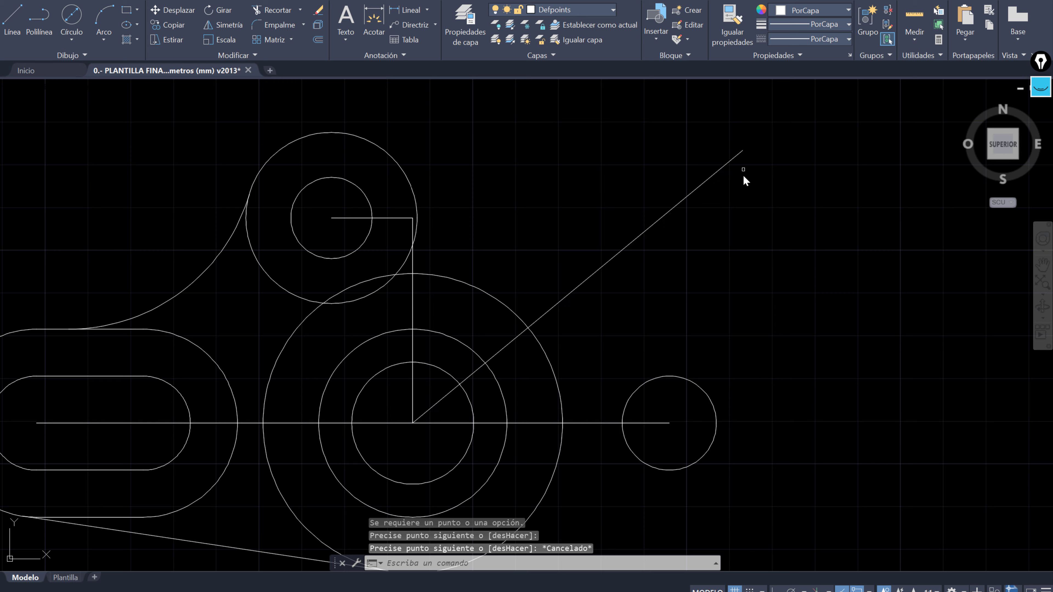
key(alt+Tab)
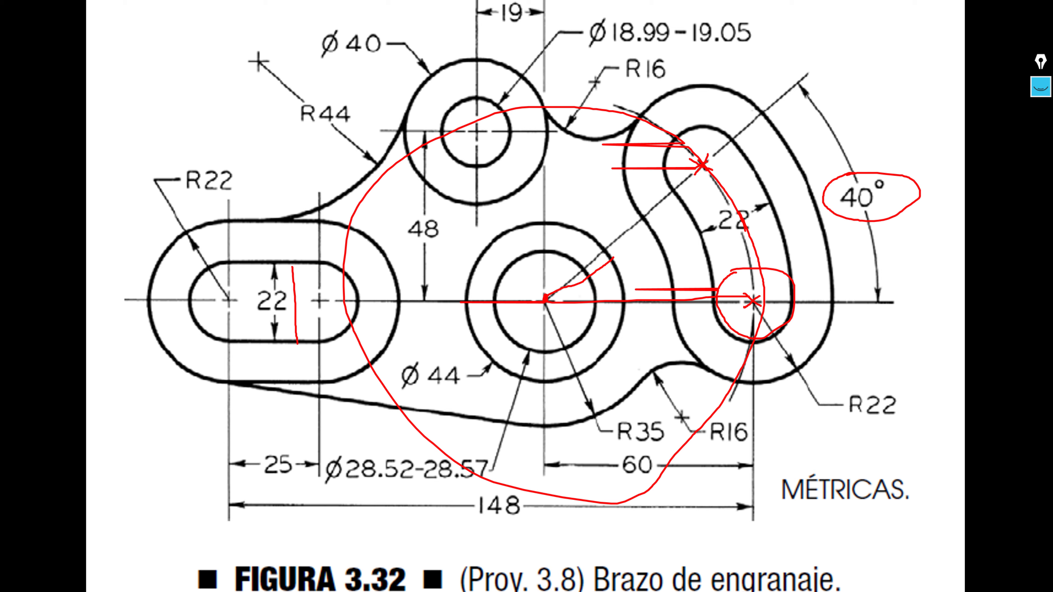
Step: Draw a radius-60 circle centred on the main boss using Centre, Radius
click(62, 514)
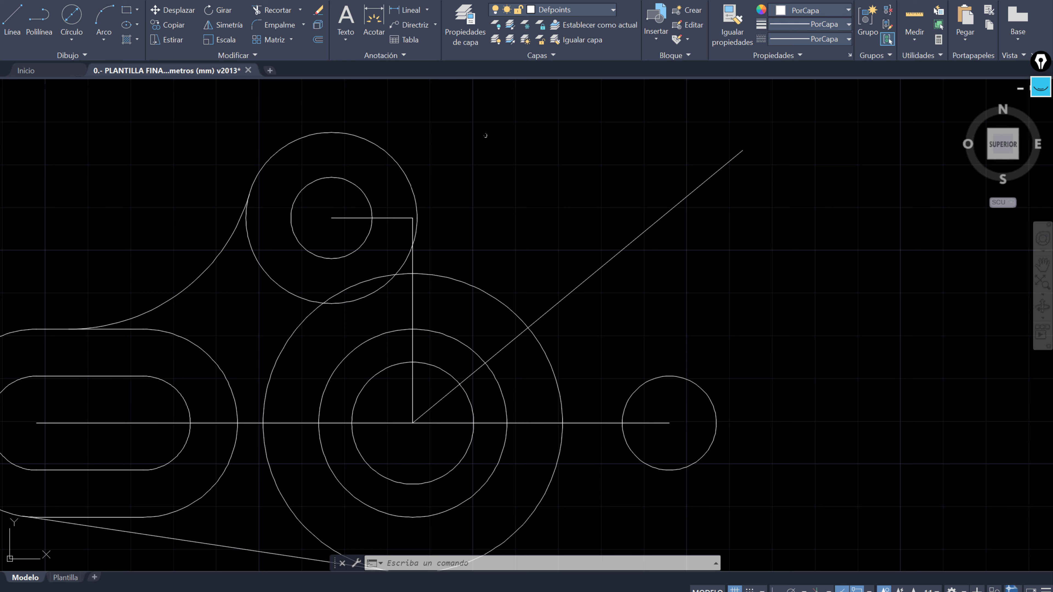
click(66, 37)
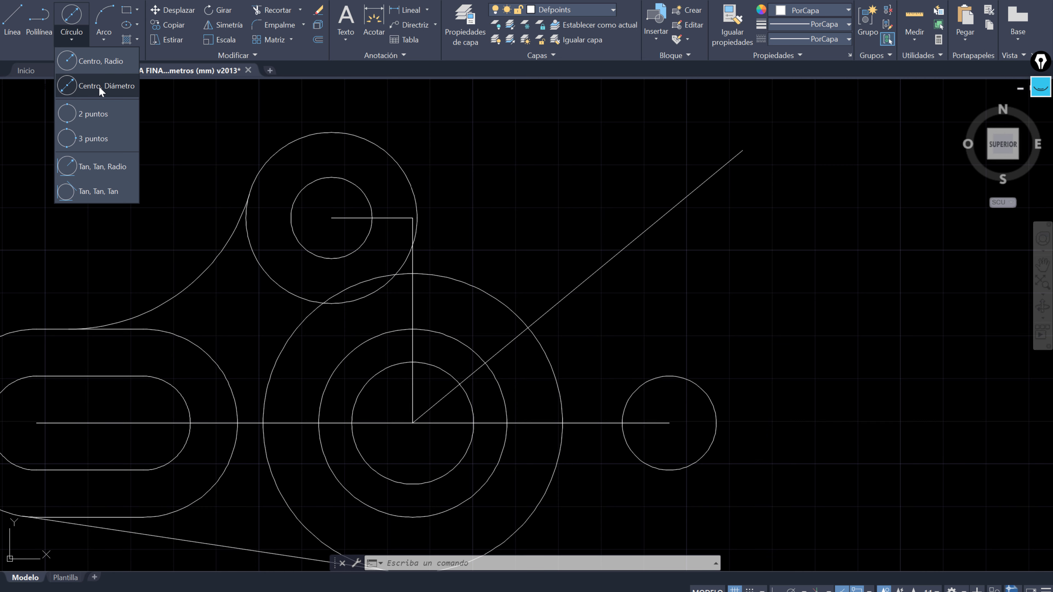
click(116, 67)
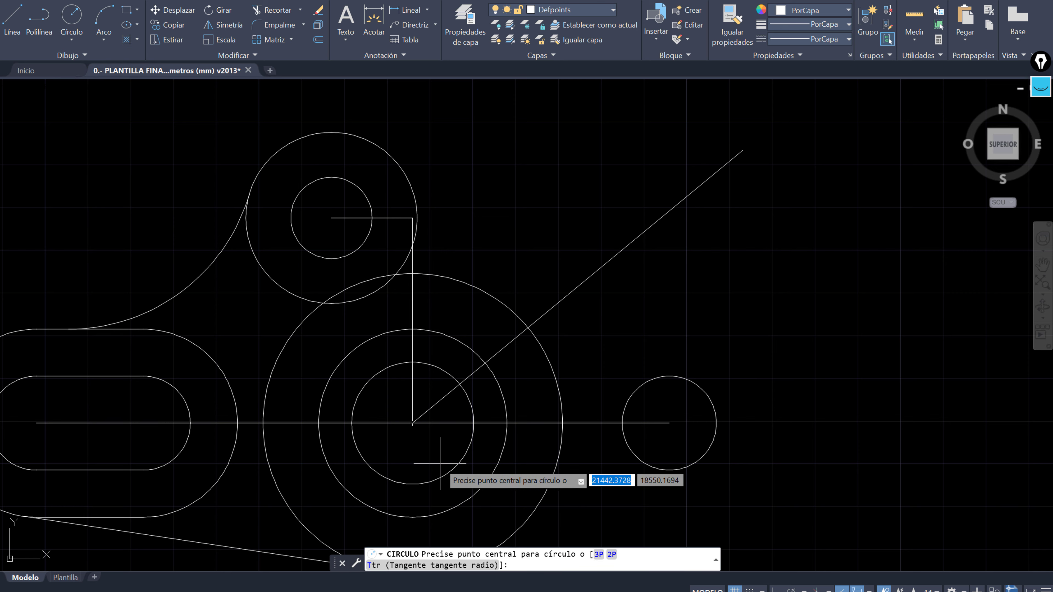
click(412, 422)
text(60)
key(Return)
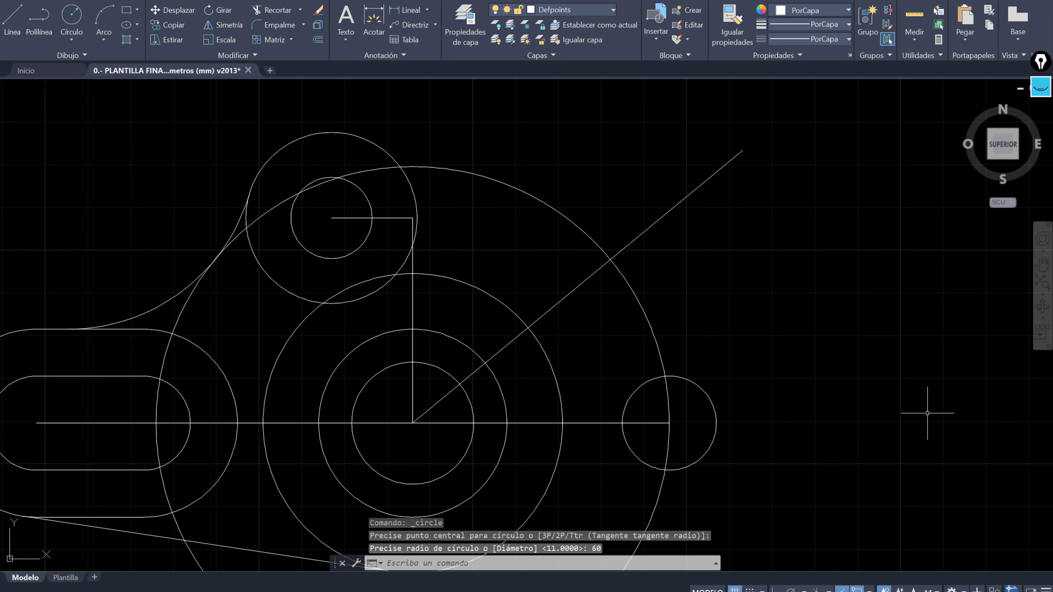
Step: Pan and zoom to check the R60 circle, then bring up the Figura 3.32 reference
middle_drag(853, 418, 908, 373)
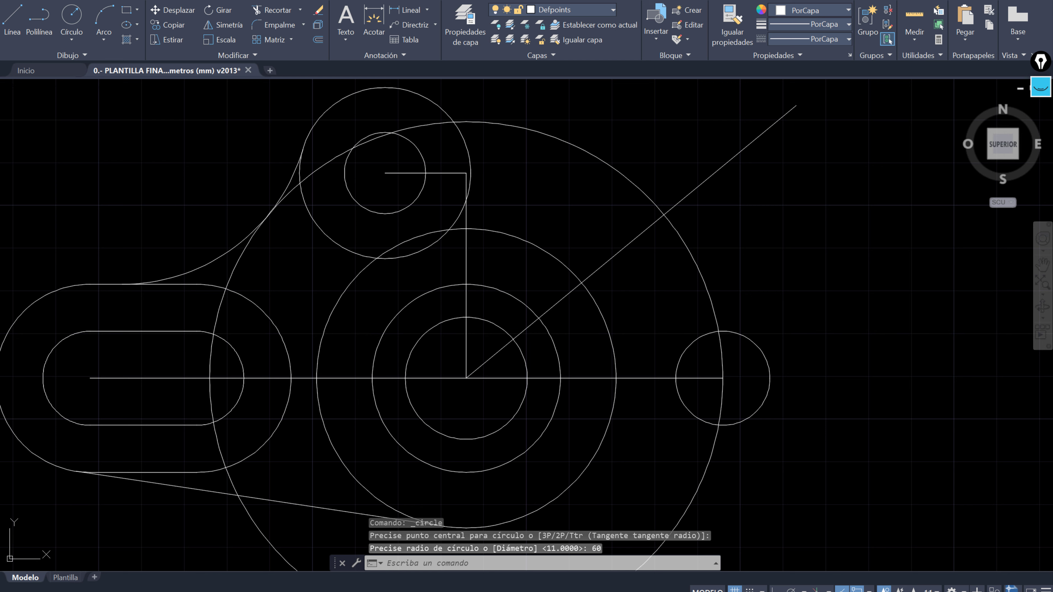
scroll(669, 220, up, 1)
scroll(731, 207, up, 1)
scroll(738, 199, up, 1)
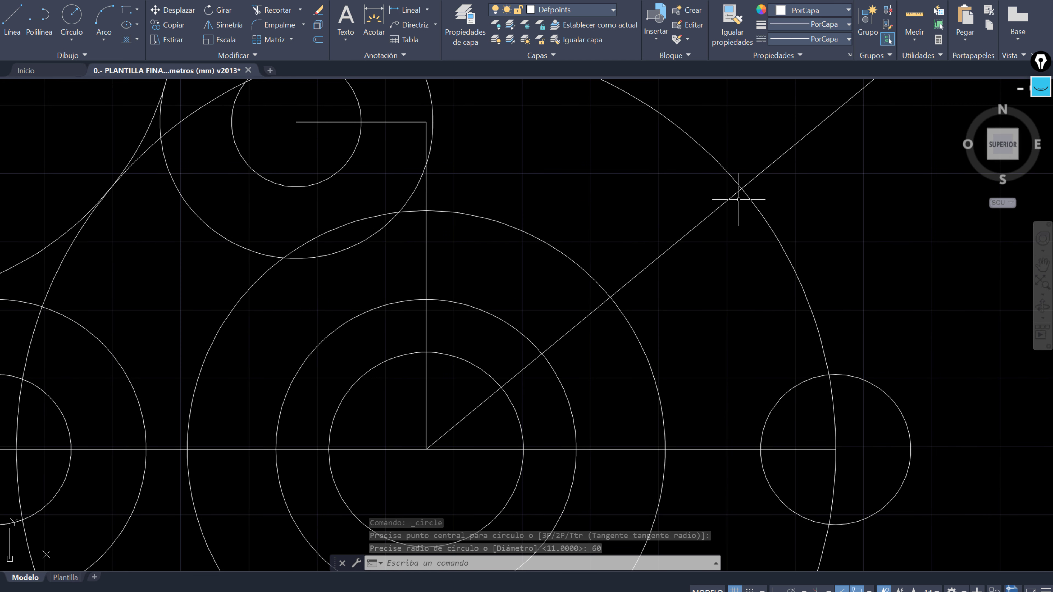
mouse_move(740, 188)
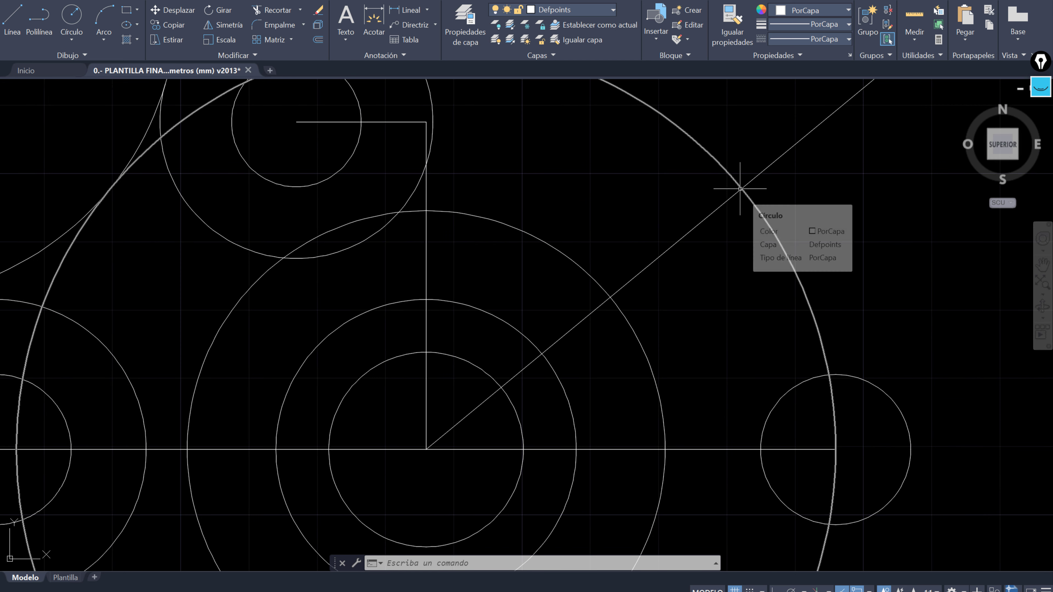
scroll(740, 188, down, 1)
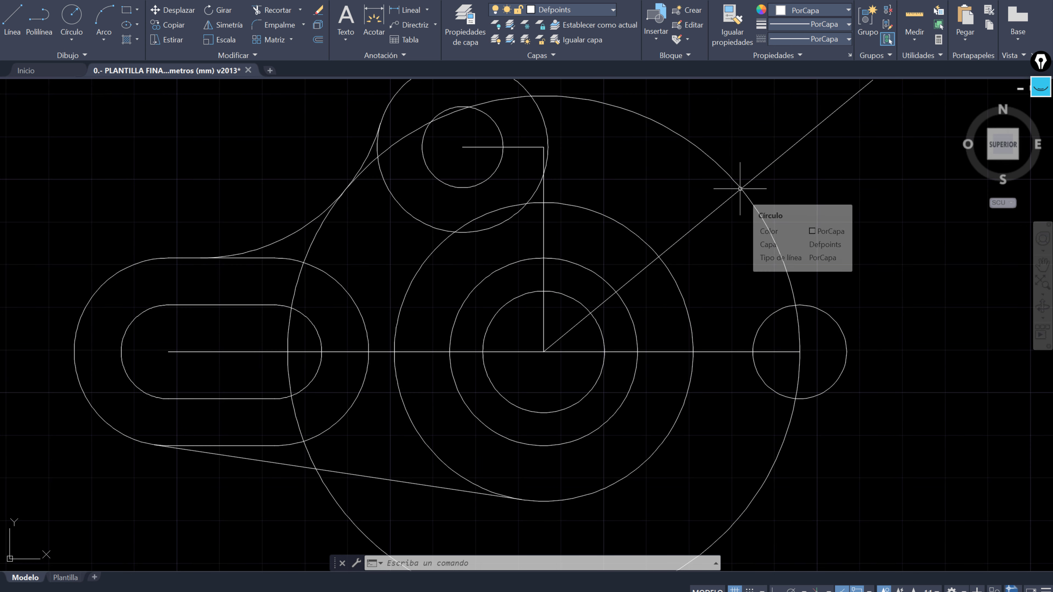
key(alt+Tab)
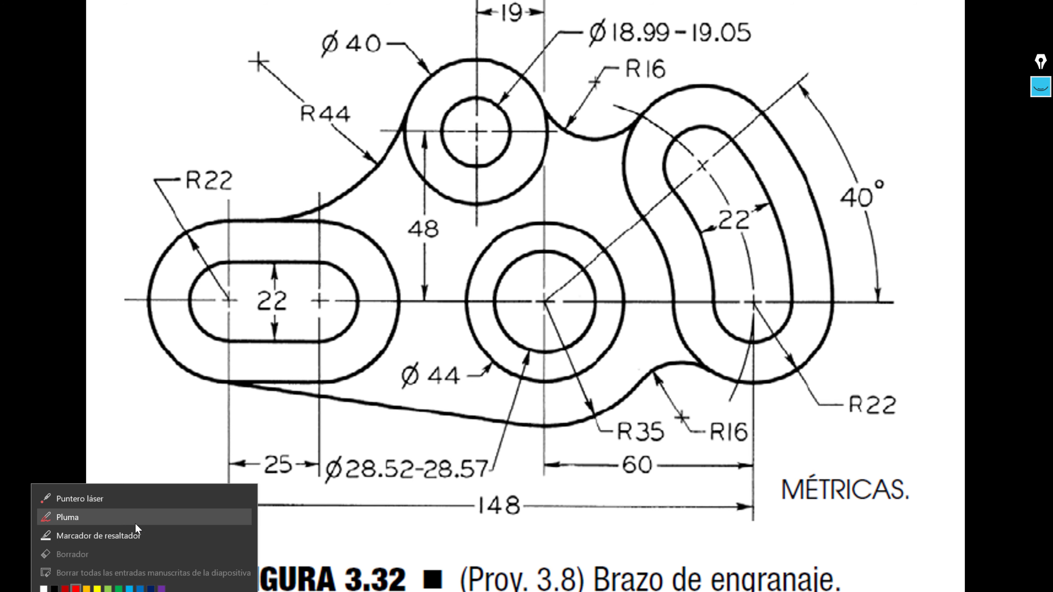
Step: With the pen, mark the upper slot-end centre with a red X and circle both slot ends
click(145, 514)
mouse_move(709, 159)
mouse_down()
mouse_move(698, 171)
mouse_move(710, 172)
mouse_up()
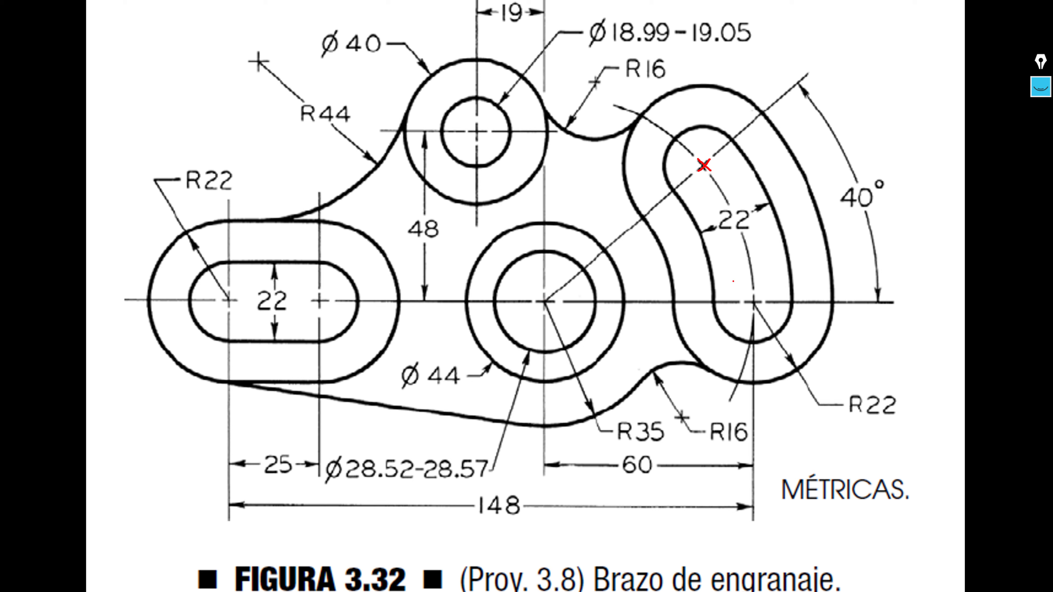
mouse_move(729, 273)
mouse_down()
mouse_move(715, 287)
mouse_move(750, 338)
mouse_move(787, 290)
mouse_move(730, 272)
mouse_up()
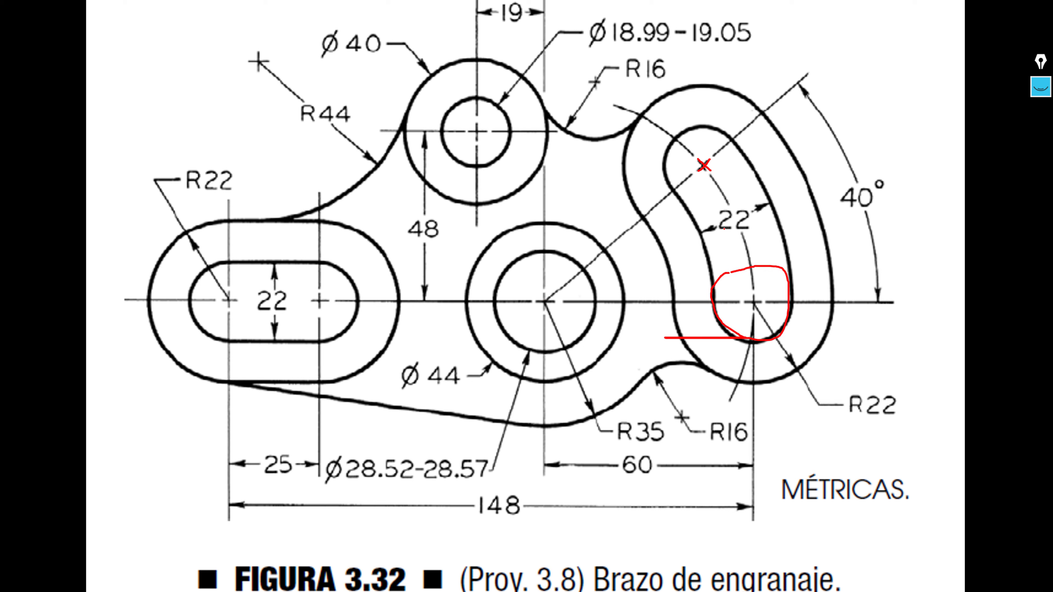
mouse_move(692, 125)
mouse_down()
mouse_move(680, 195)
mouse_move(746, 145)
mouse_move(690, 126)
mouse_up()
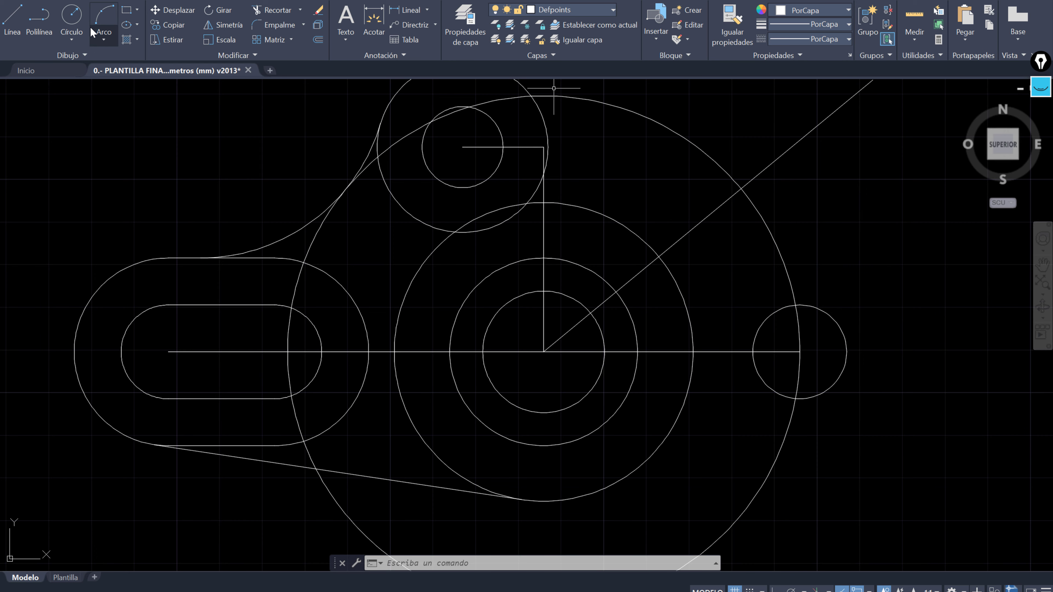
Step: Draw a Ø22 circle centred where the 40° line meets the R60 circle
click(71, 39)
click(102, 87)
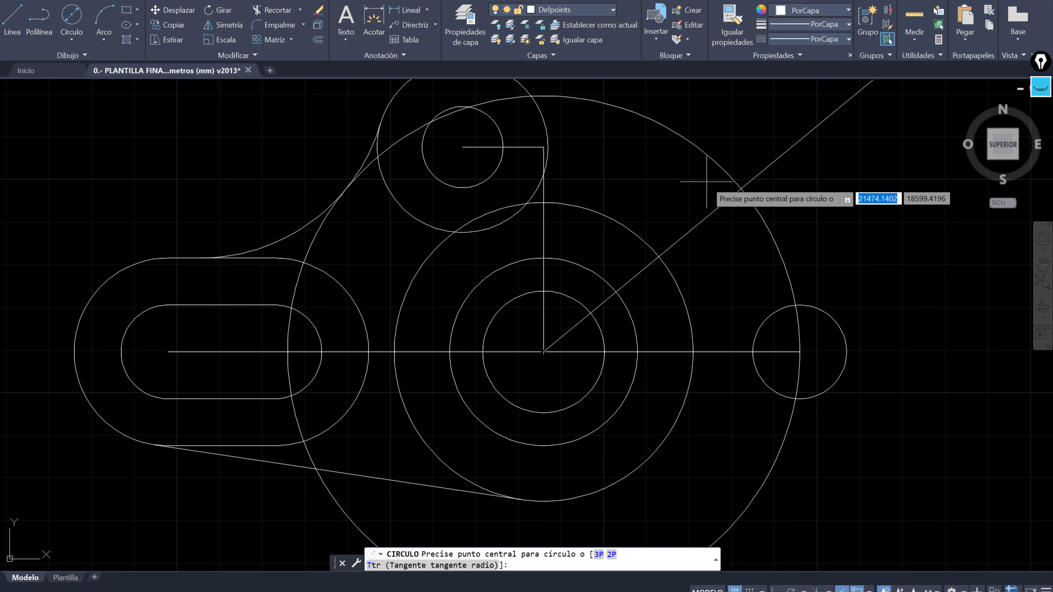
click(741, 188)
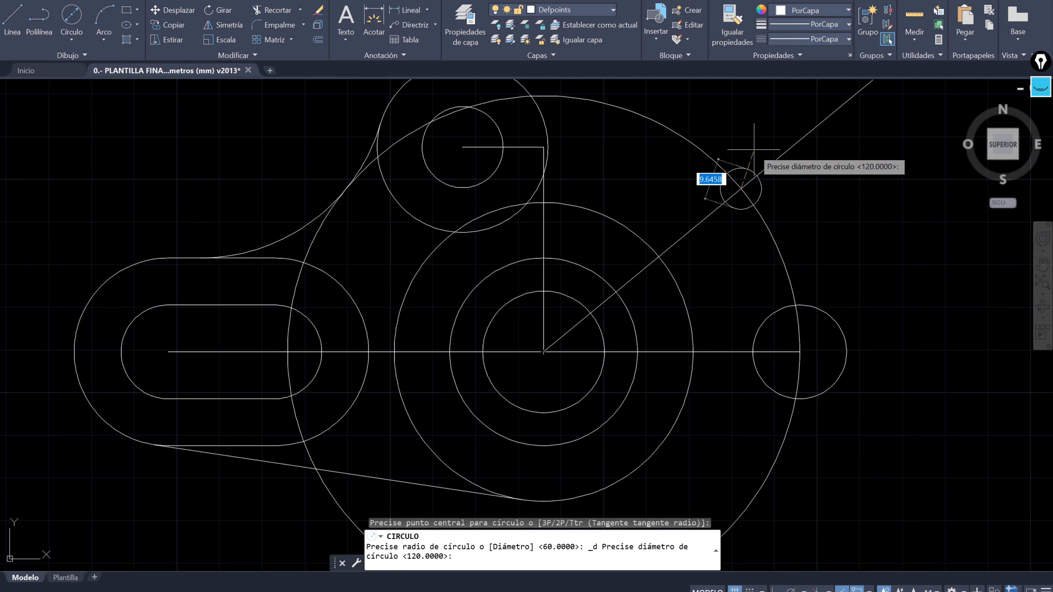
text(22)
key(Return)
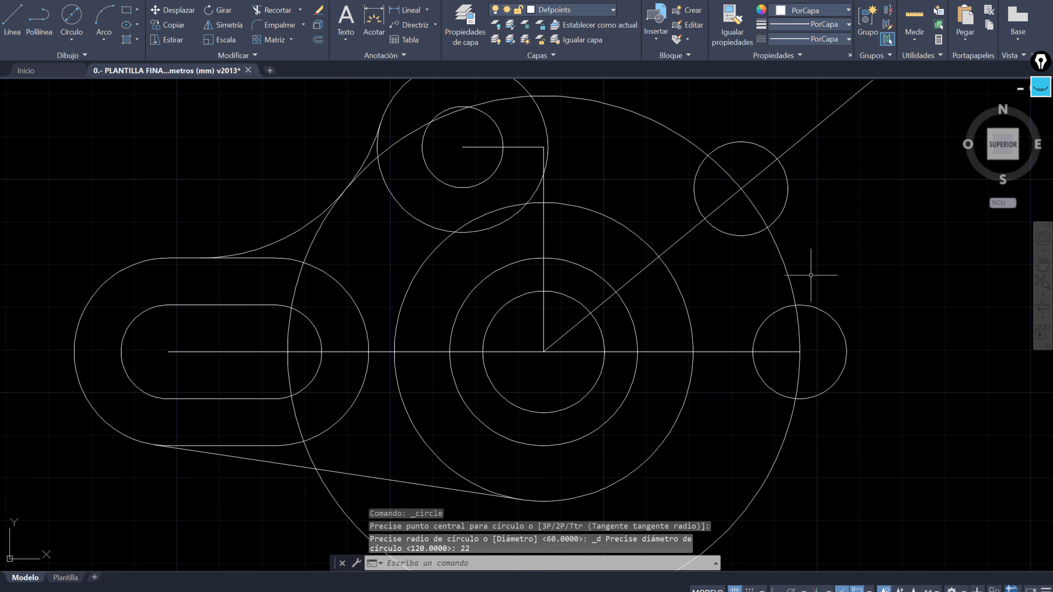
middle_drag(811, 277, 557, 288)
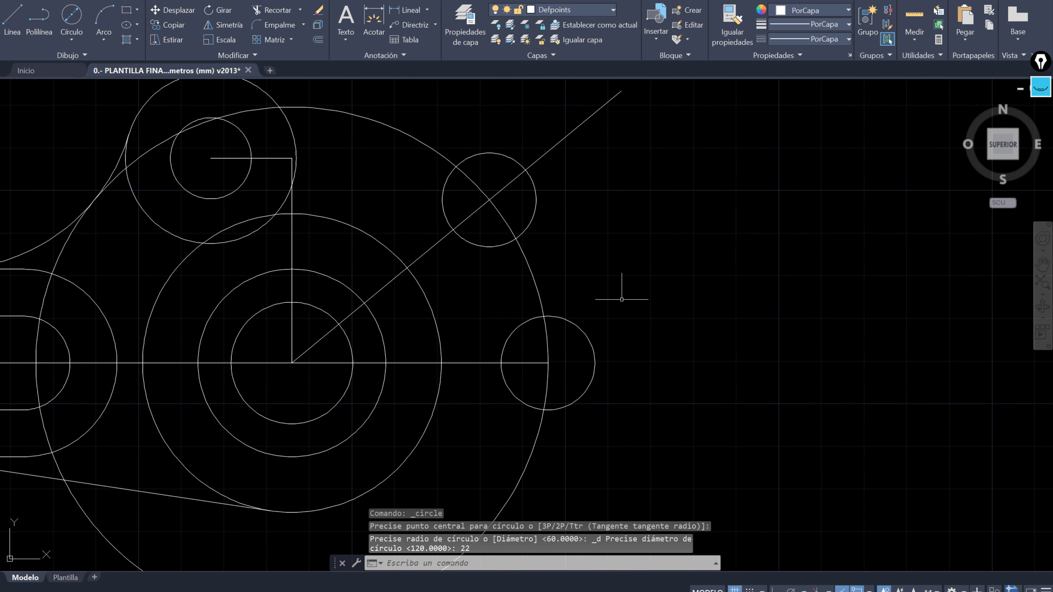
middle_drag(641, 172, 763, 193)
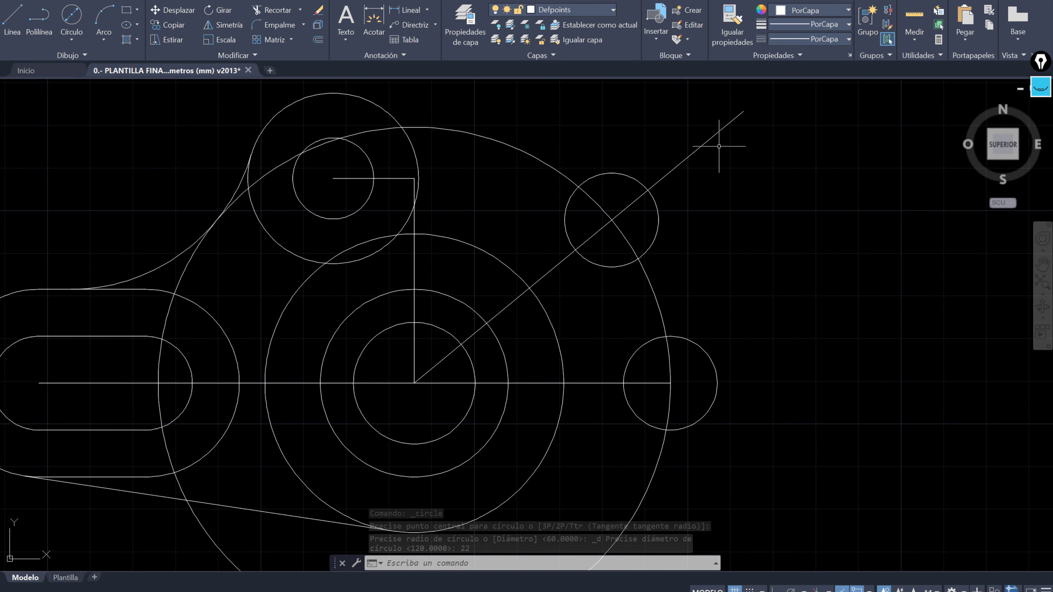
Step: Delete the 40° construction line and bring the Figura 3.32 reference back up
key(alt+Tab)
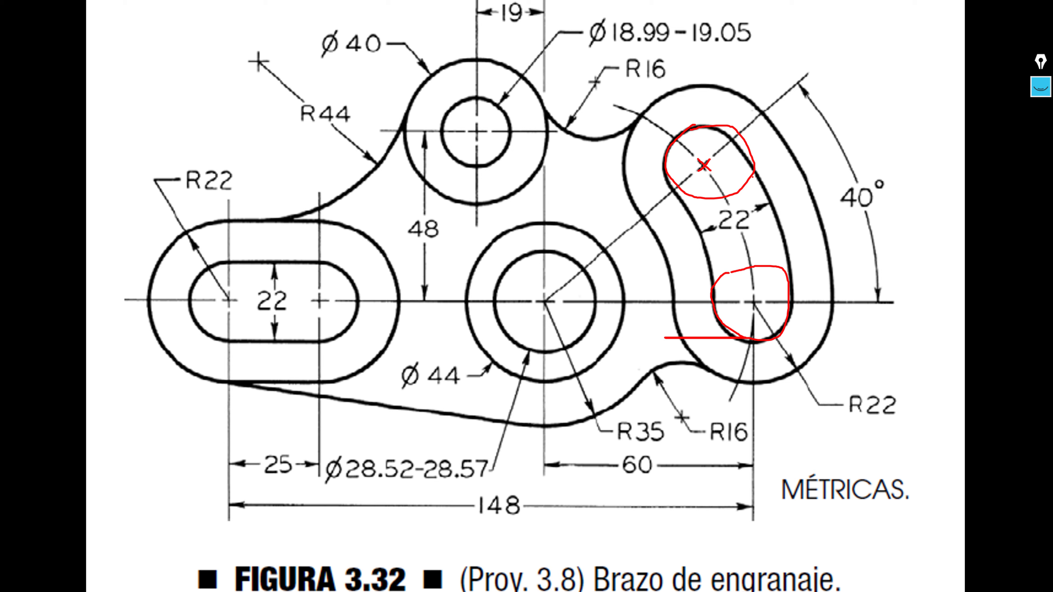
key(alt+Tab)
click(714, 135)
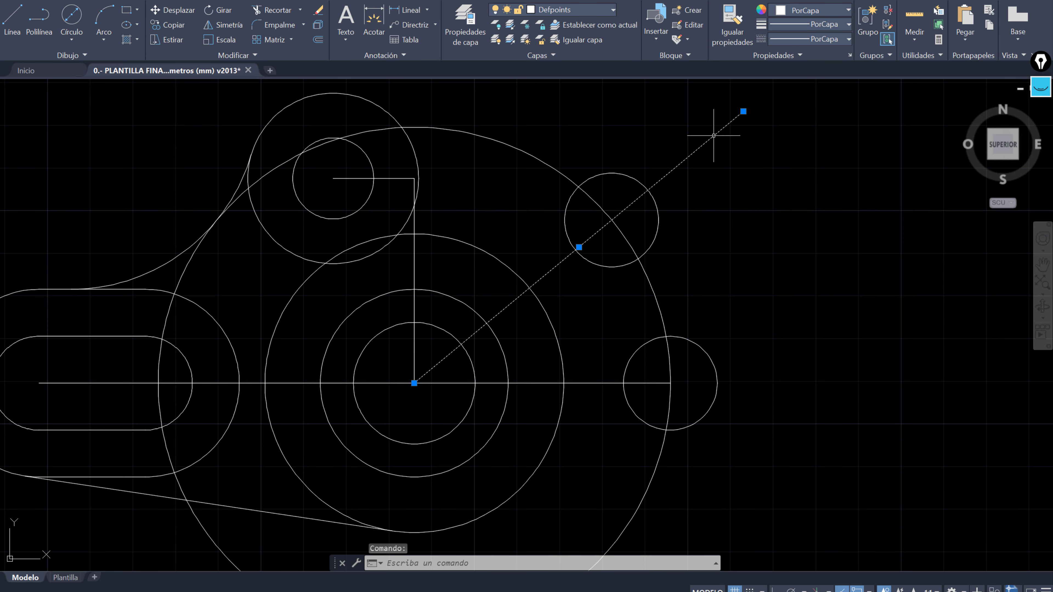
key(Delete)
key(alt+Tab)
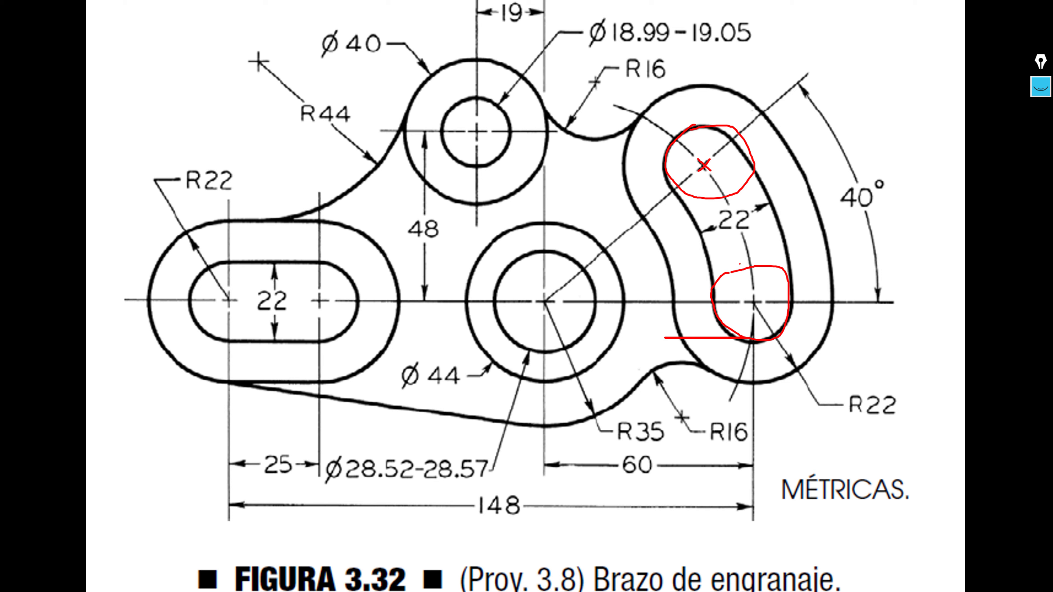
Step: Check the large slot-centre circle in AutoCAD, then return to the Figura 3.32 slide
key(alt+Tab)
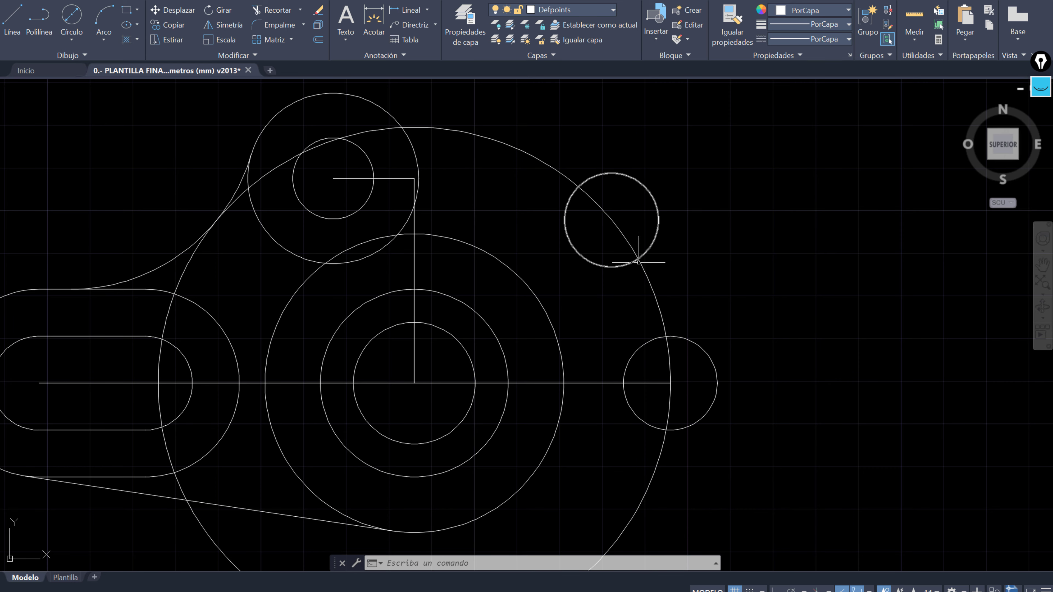
click(643, 264)
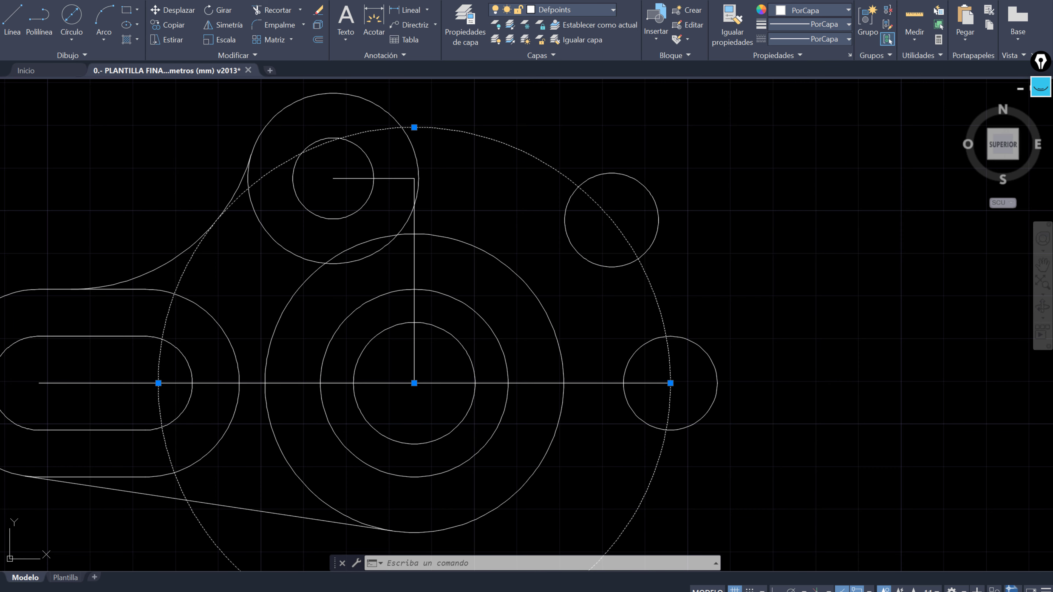
key(alt+Tab)
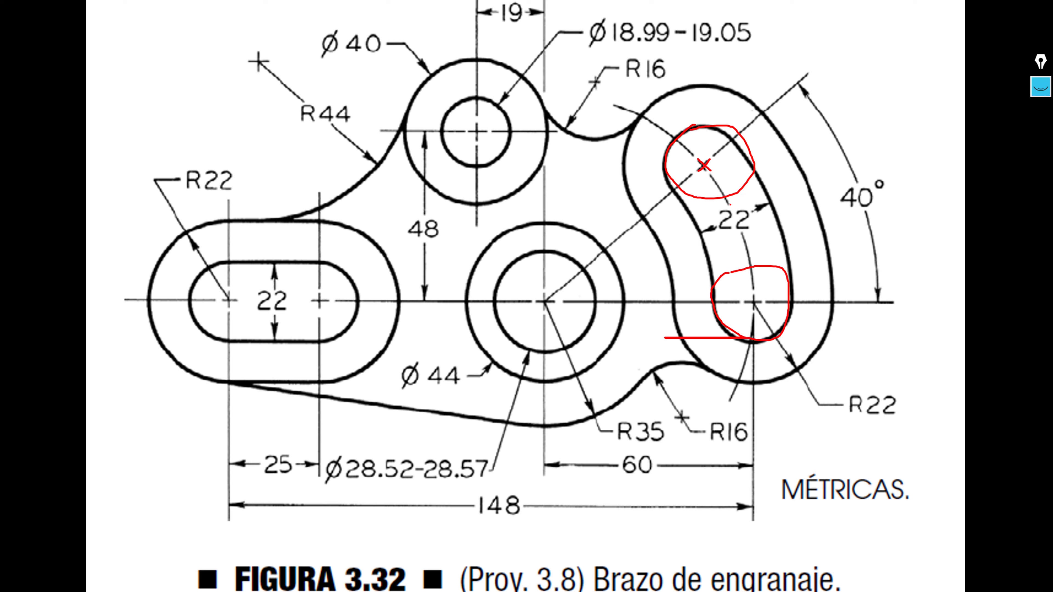
Step: Sketch red arrows, a curve and a number across the 22 slot on Figura 3.32
mouse_move(768, 200)
mouse_down()
mouse_move(704, 228)
mouse_move(703, 218)
mouse_up()
drag(704, 230, 714, 239)
mouse_move(707, 167)
mouse_down()
mouse_move(722, 190)
mouse_move(703, 223)
mouse_move(725, 264)
mouse_up()
mouse_move(768, 232)
mouse_down()
mouse_move(775, 252)
mouse_move(730, 262)
mouse_move(780, 251)
mouse_up()
drag(703, 251, 786, 251)
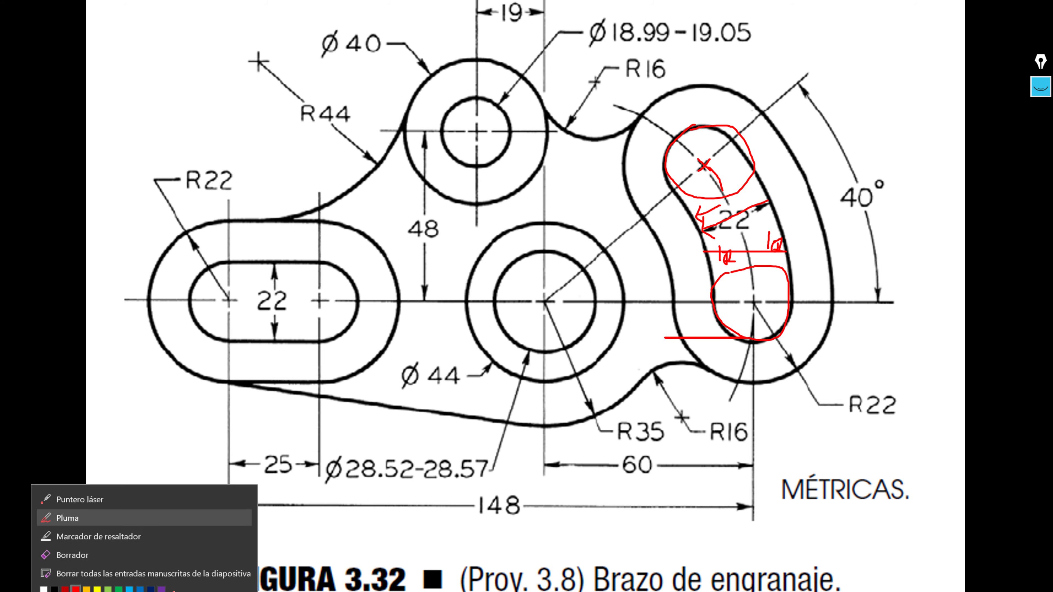
Step: Erase all ink and redraw red strokes marking equal offsets either side of the slot
click(124, 576)
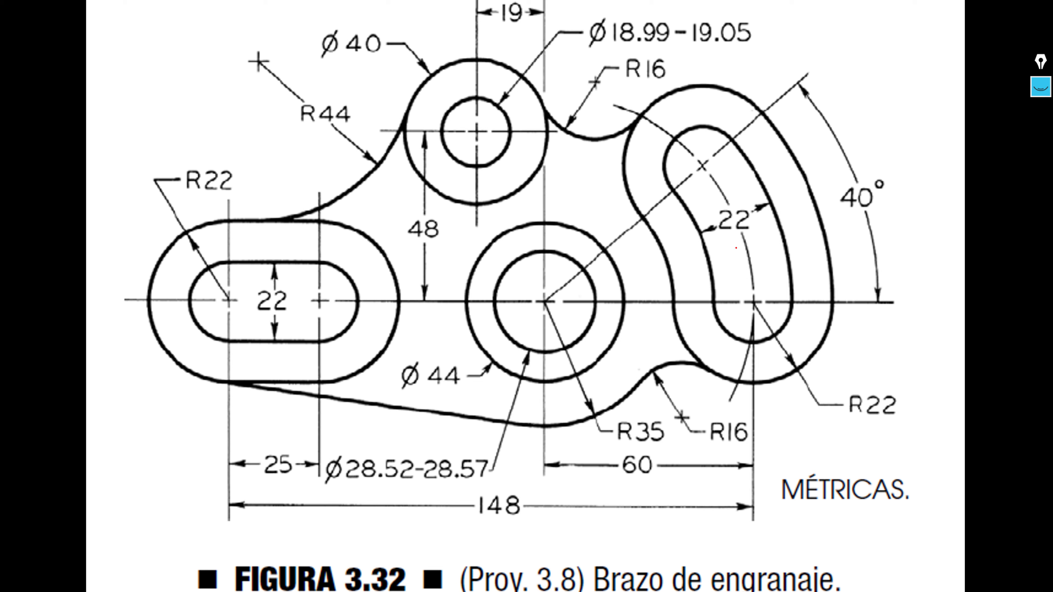
mouse_move(739, 246)
mouse_down()
mouse_move(721, 253)
mouse_move(735, 280)
mouse_up()
mouse_move(756, 244)
mouse_down()
mouse_move(775, 236)
mouse_move(772, 267)
mouse_up()
drag(776, 258, 776, 266)
click(776, 268)
Step: Trace the slot's centre arc, underline the 60 dimension and add arrows across the slot width
drag(715, 181, 738, 220)
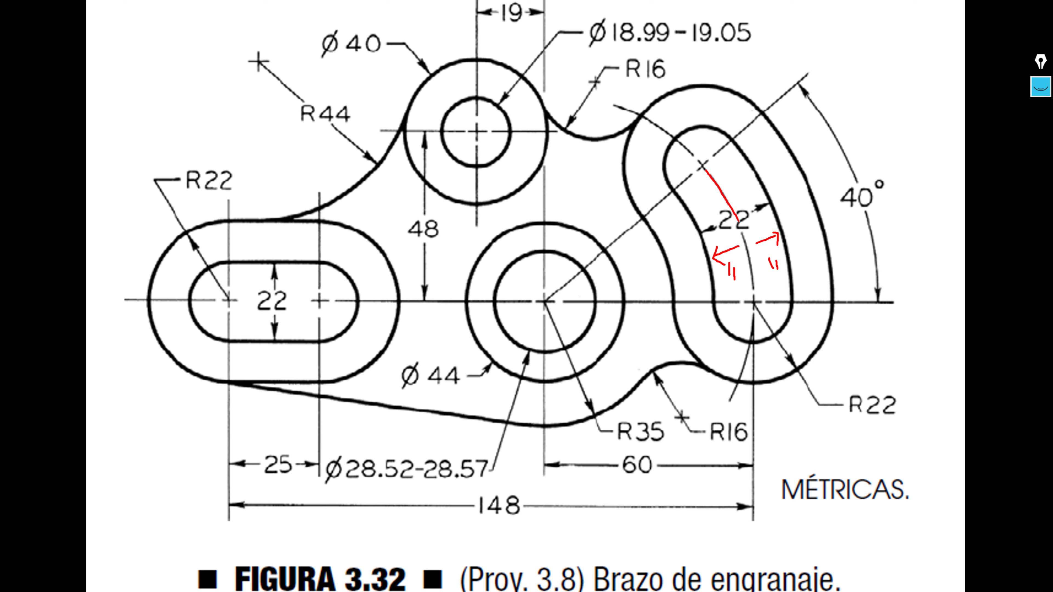
drag(612, 483, 645, 484)
mouse_move(715, 201)
mouse_down()
mouse_move(693, 215)
mouse_move(706, 220)
mouse_up()
drag(754, 181, 670, 185)
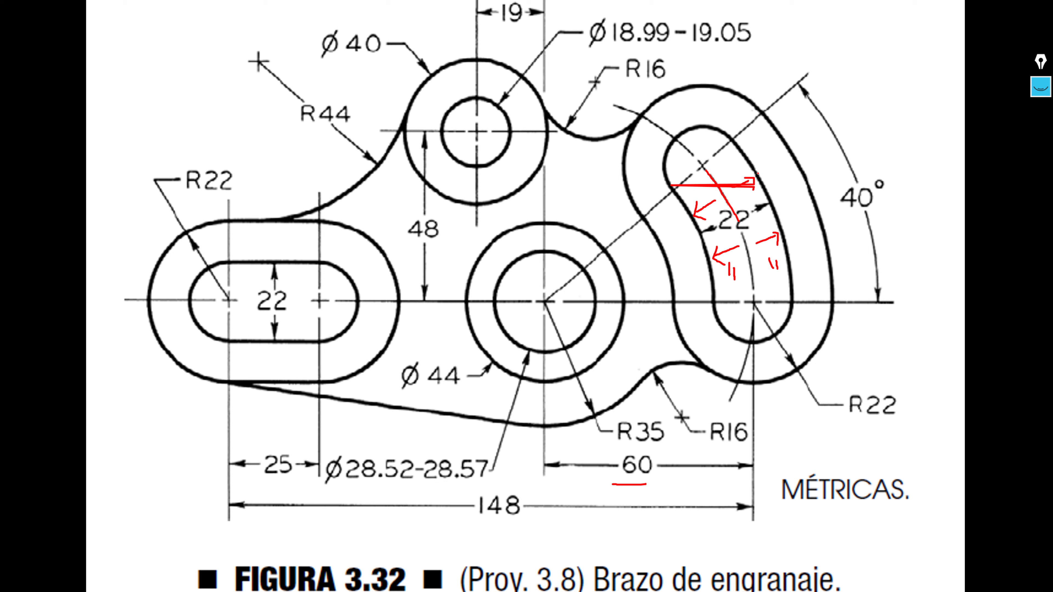
key(alt+Tab)
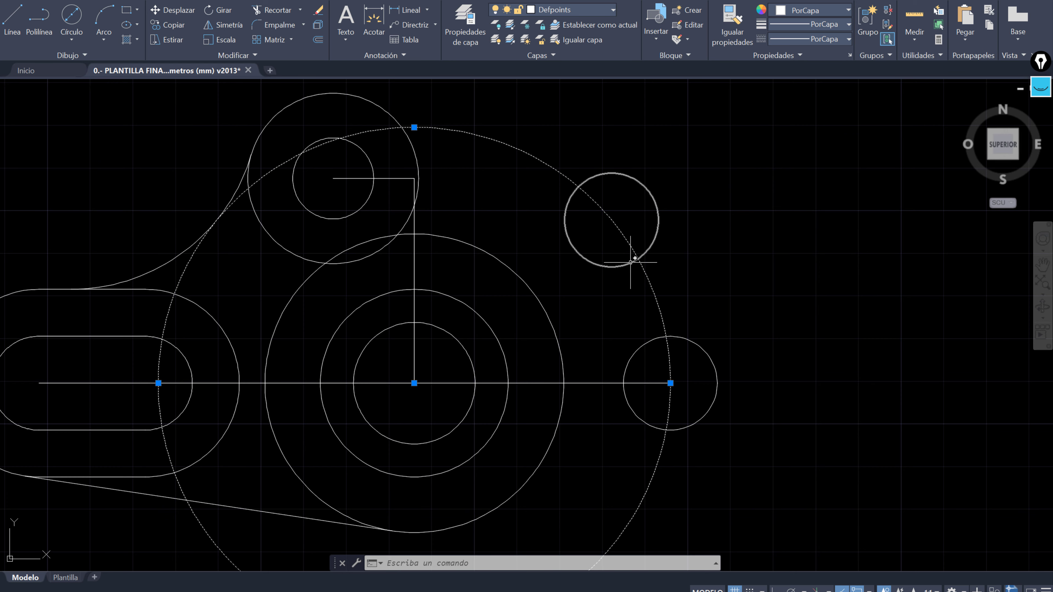
Step: Offset the large dashed construction circle 11 units outward and 11 units inward
key(Escape)
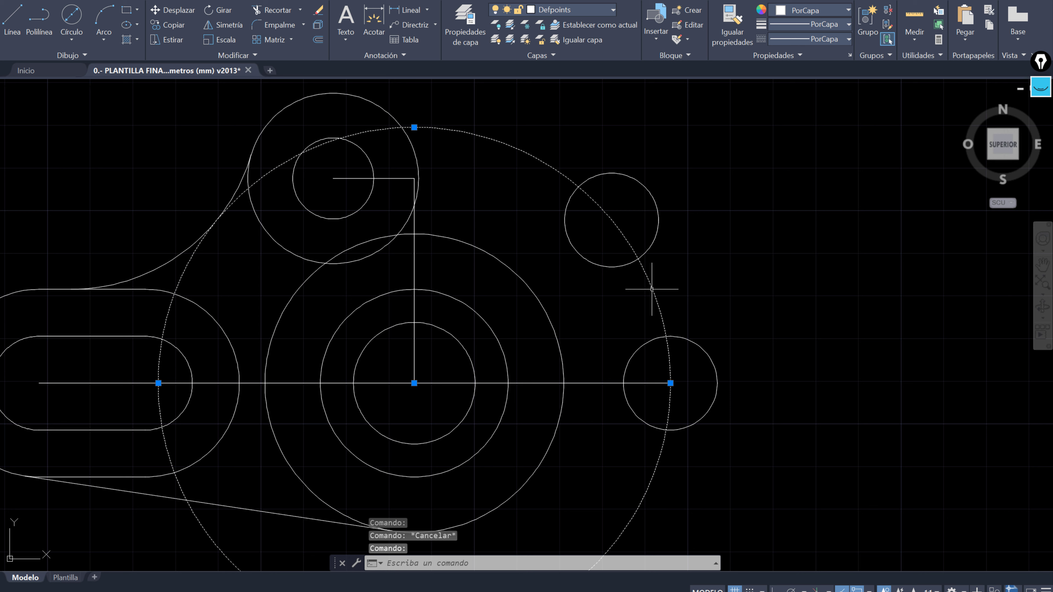
click(319, 40)
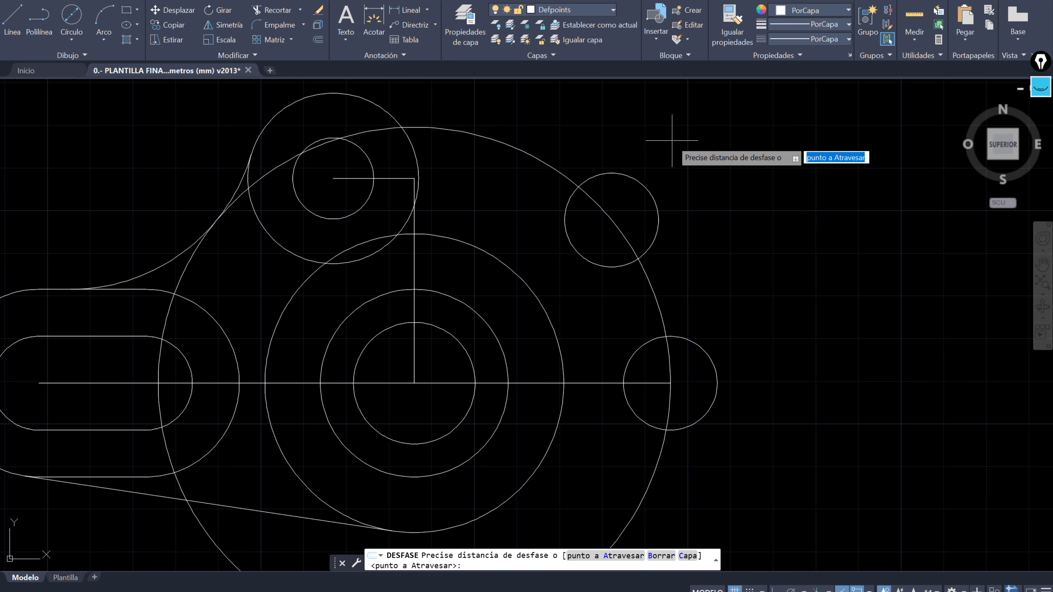
text(11)
key(Return)
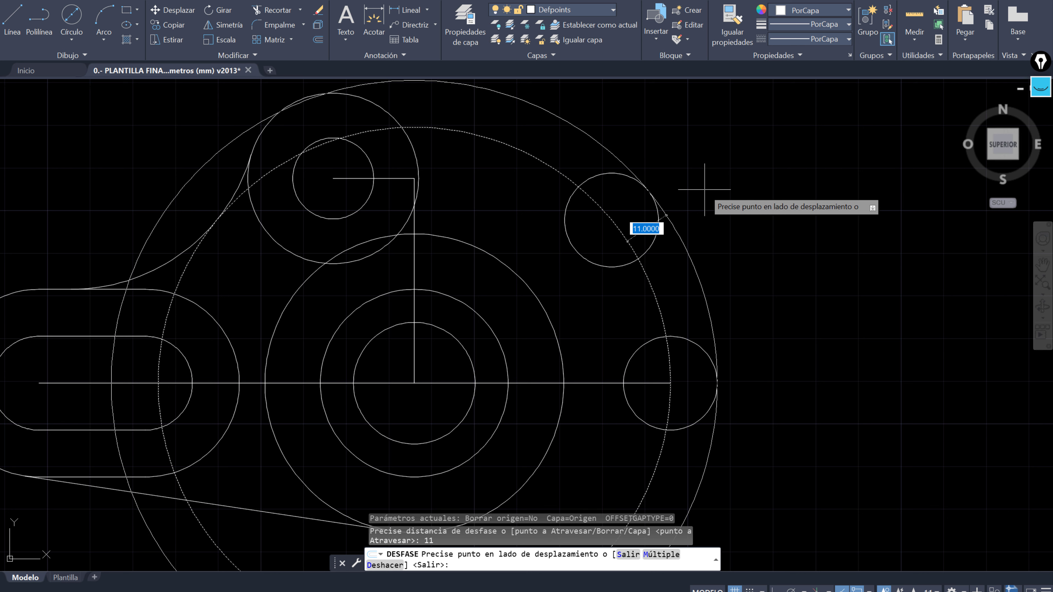
click(705, 189)
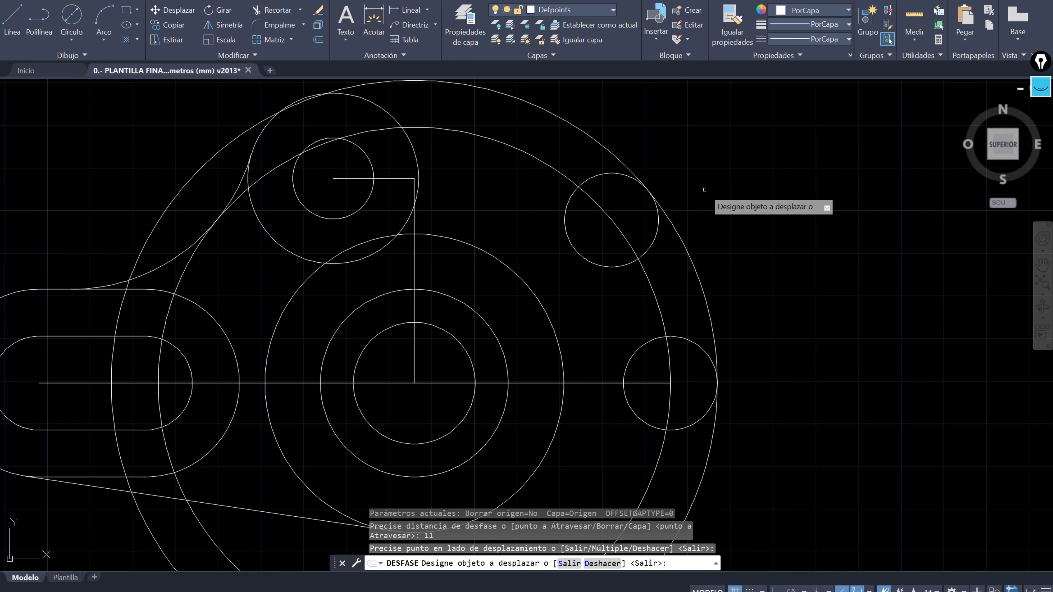
click(648, 280)
click(599, 297)
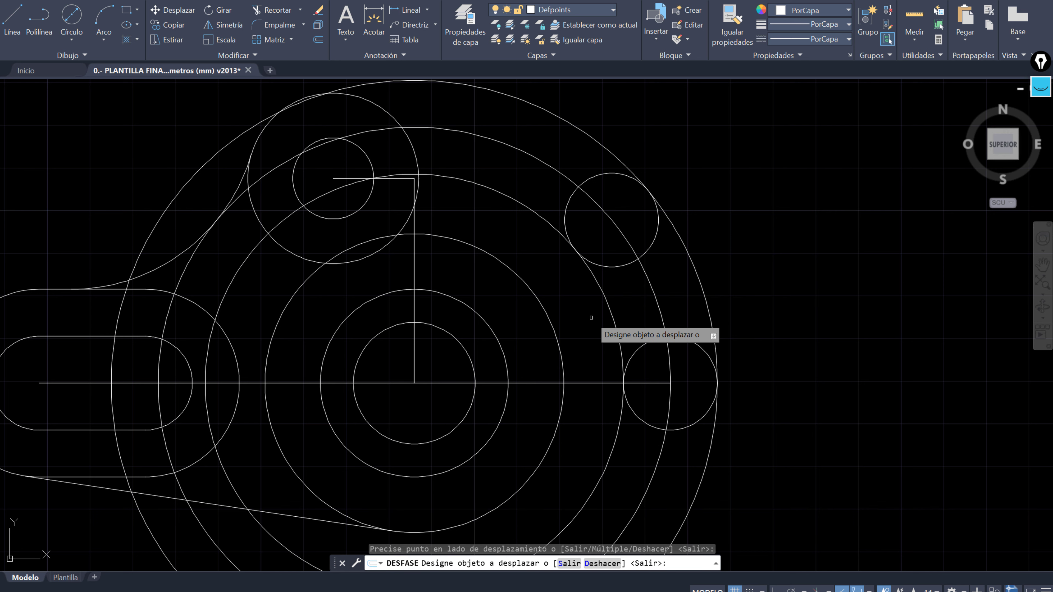
middle_drag(803, 279, 868, 241)
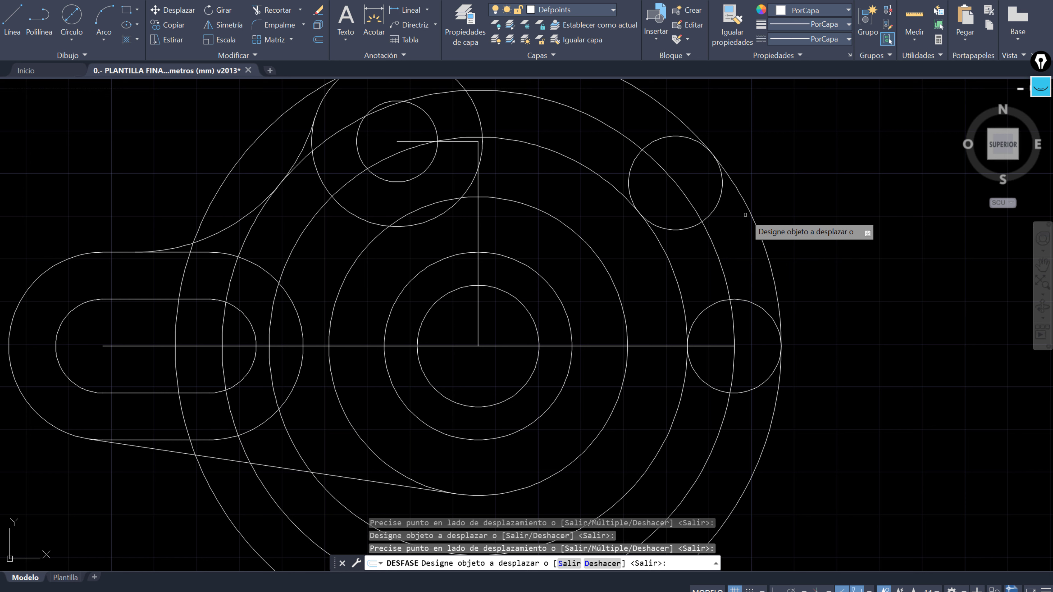
middle_drag(744, 214, 781, 254)
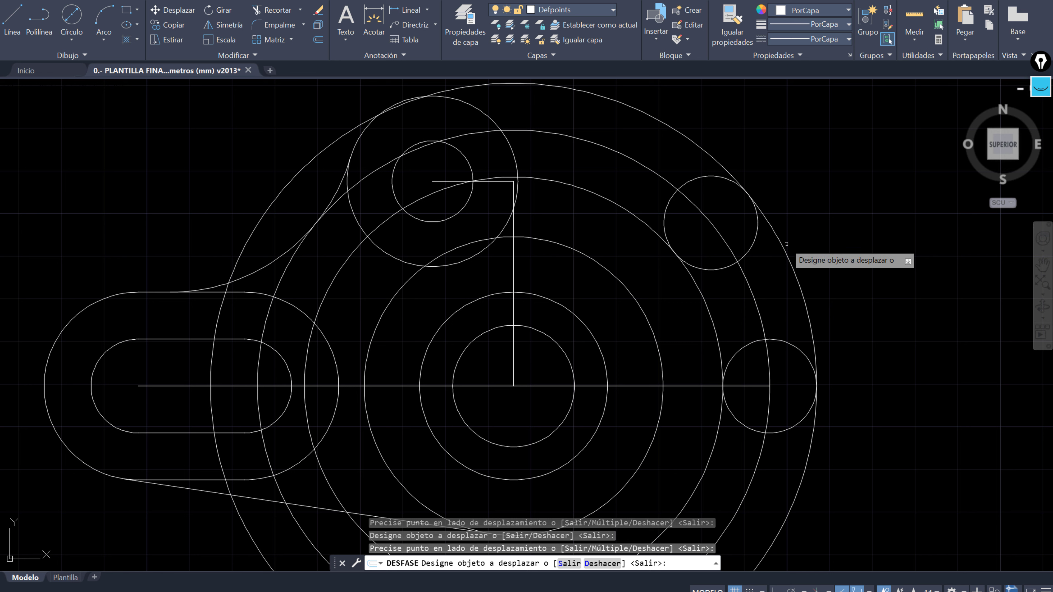
key(alt+Tab)
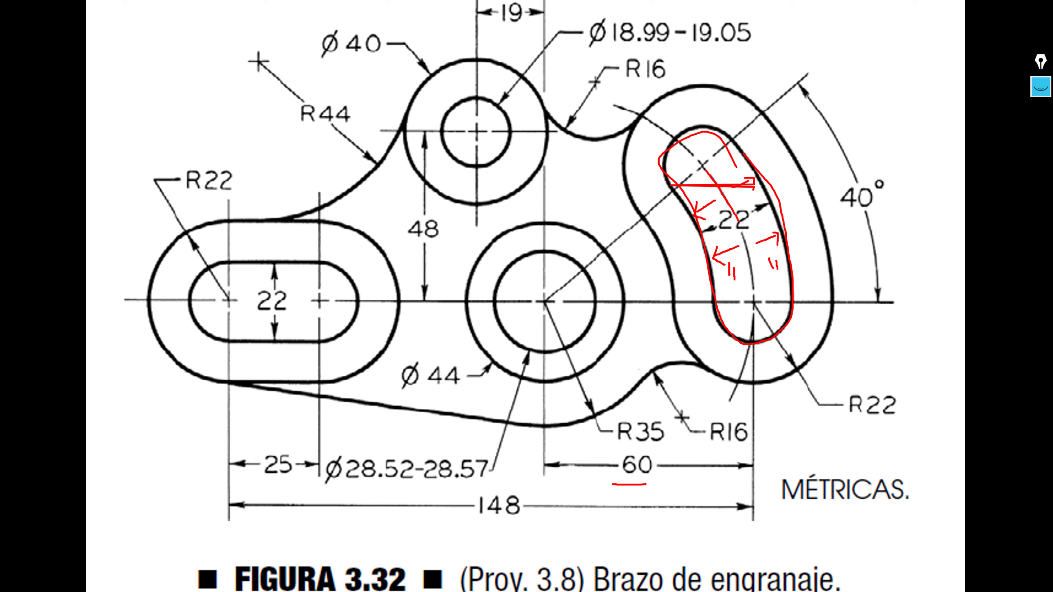
key(alt+Tab)
mouse_move(705, 235)
middle_down()
mouse_move(651, 202)
mouse_move(630, 235)
middle_up()
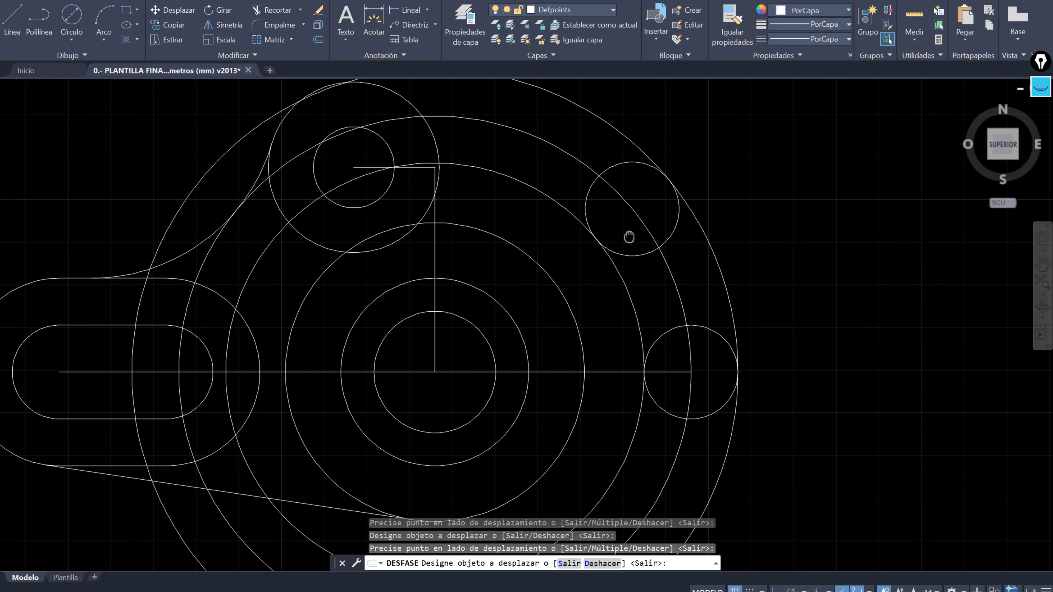
key(Escape)
key(alt+Tab)
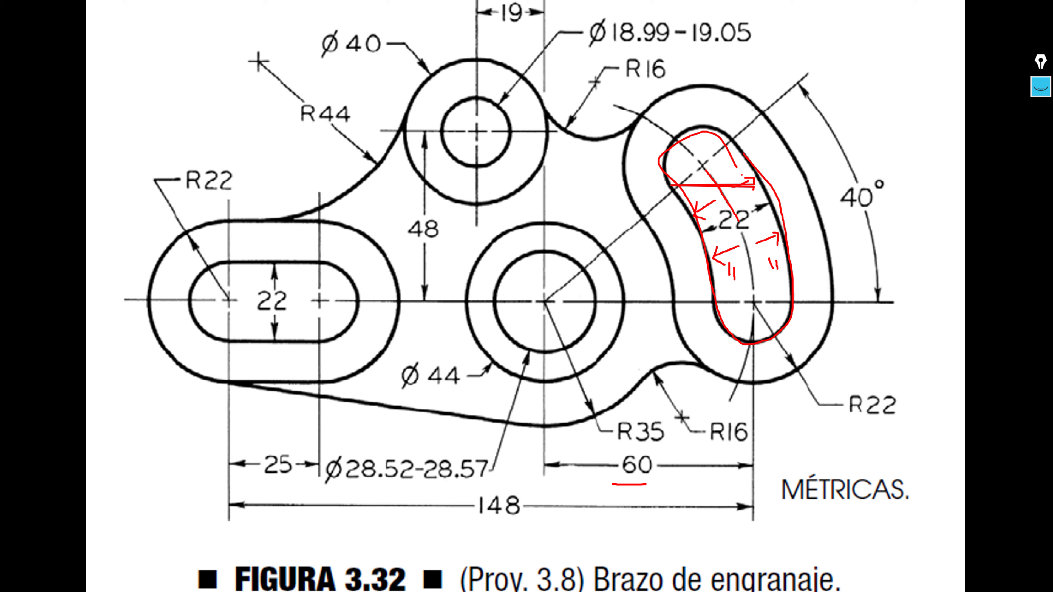
key(alt+Tab)
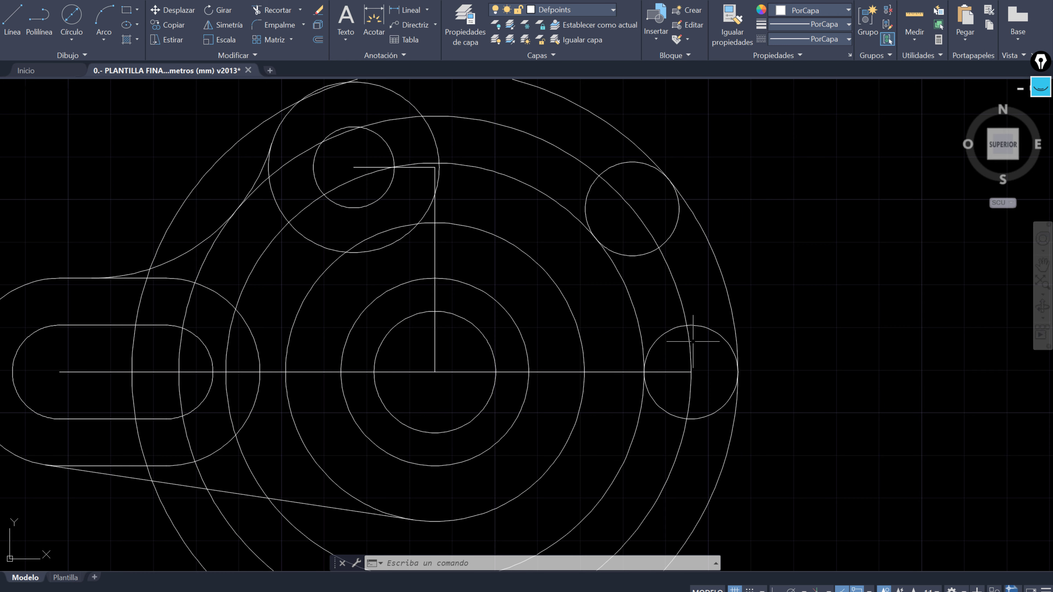
key(alt+Tab)
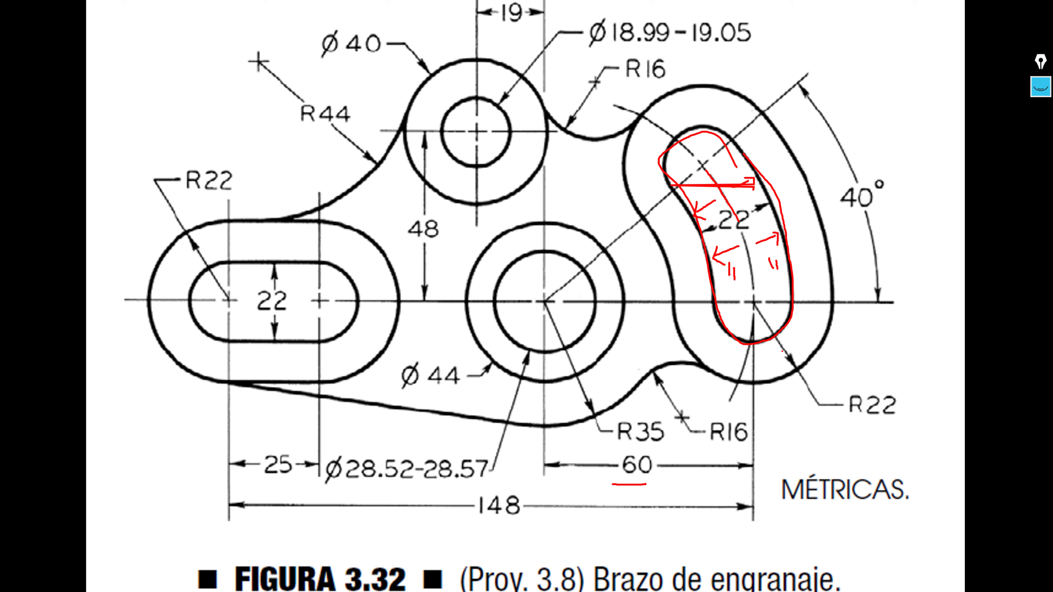
key(alt+Tab)
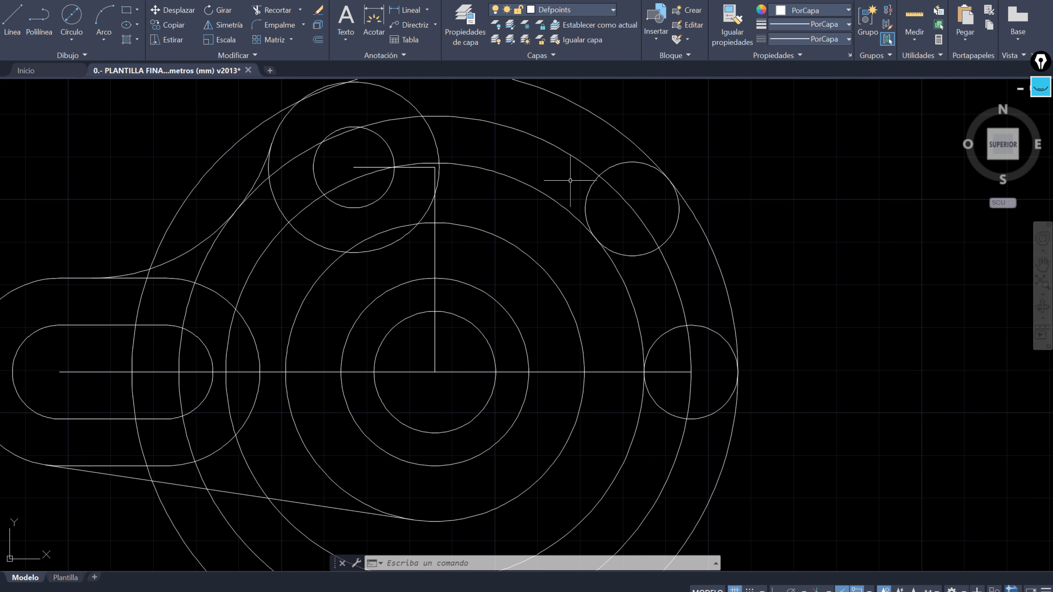
middle_drag(570, 180, 681, 238)
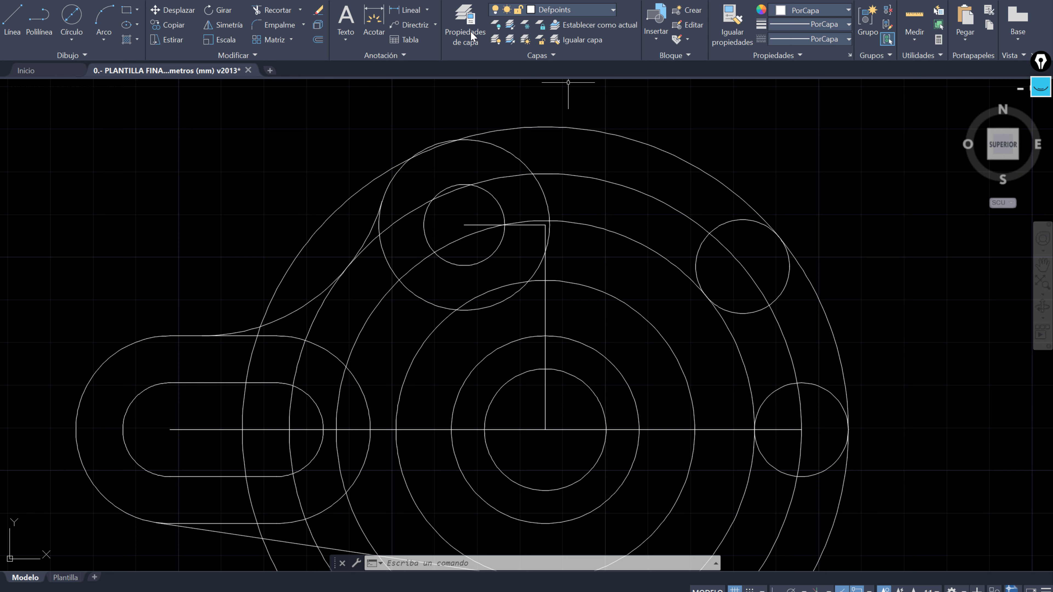
click(277, 13)
click(619, 117)
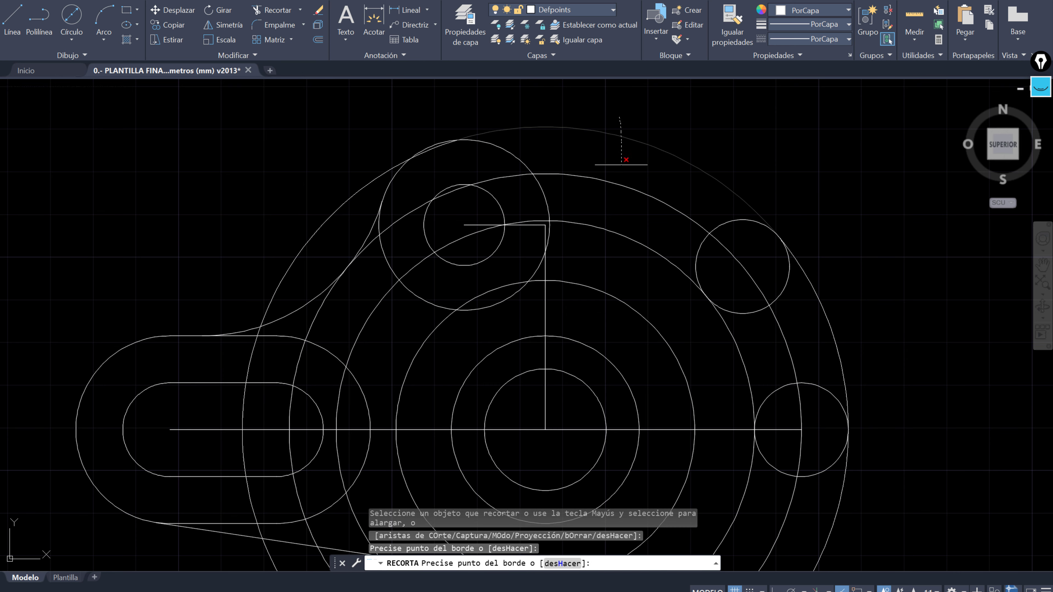
click(621, 254)
middle_drag(701, 337, 640, 227)
click(640, 335)
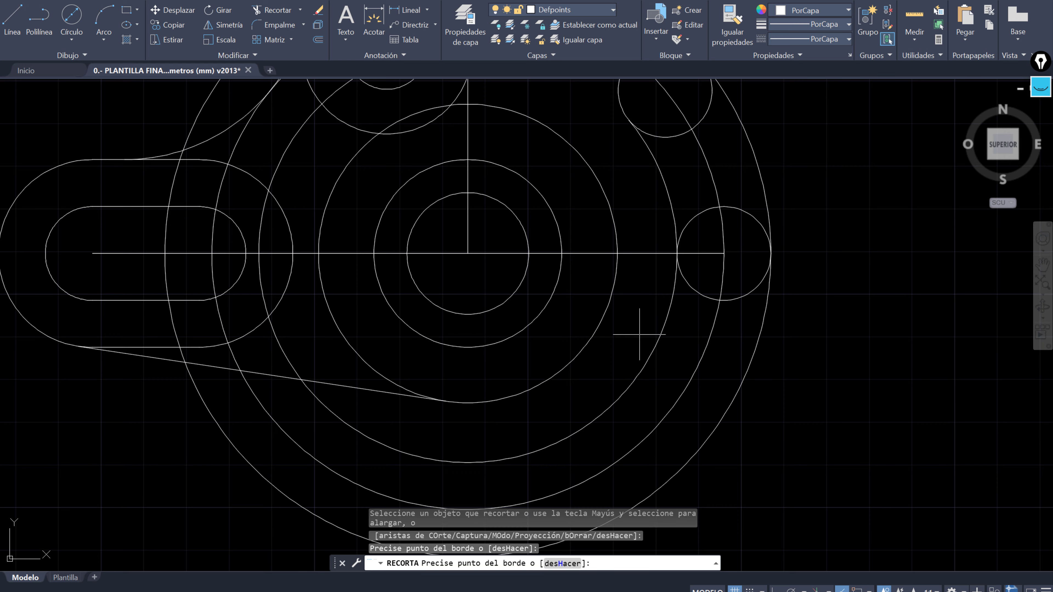
click(713, 357)
middle_drag(713, 358, 869, 522)
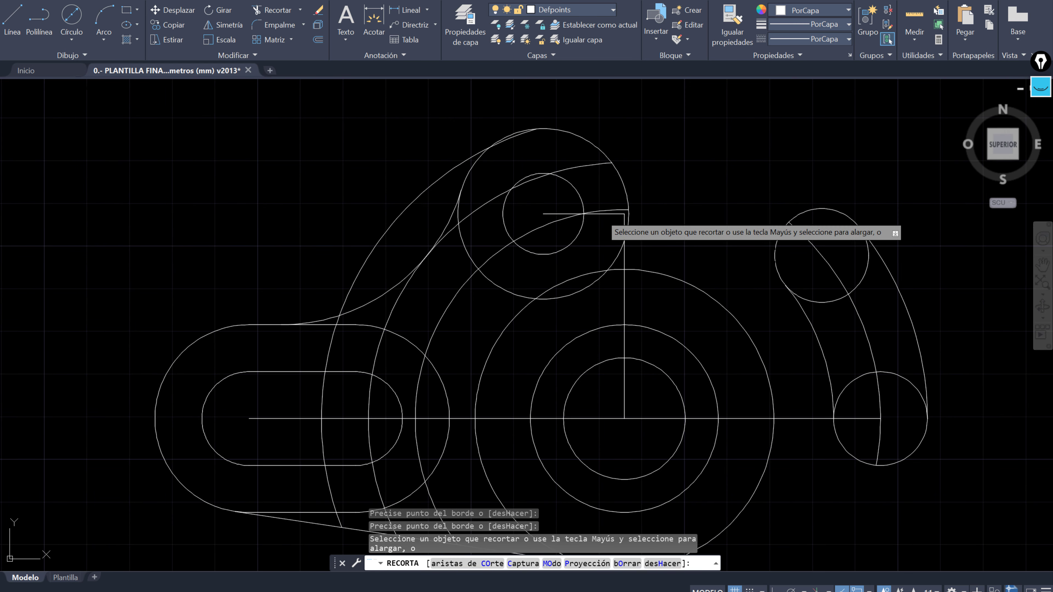
key(Escape)
key(Escape)
click(594, 165)
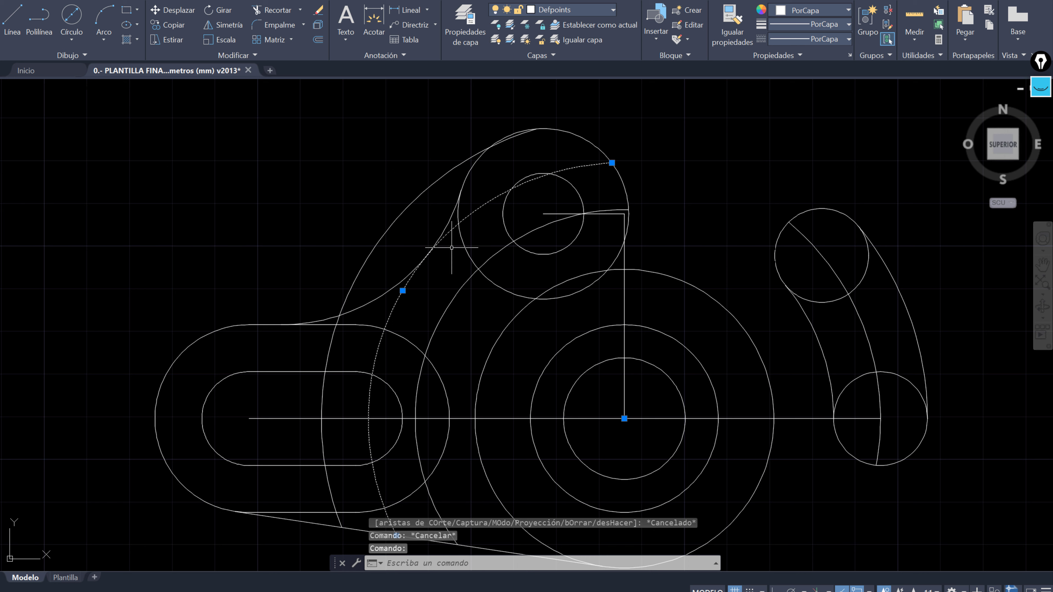
key(Delete)
click(427, 185)
key(Delete)
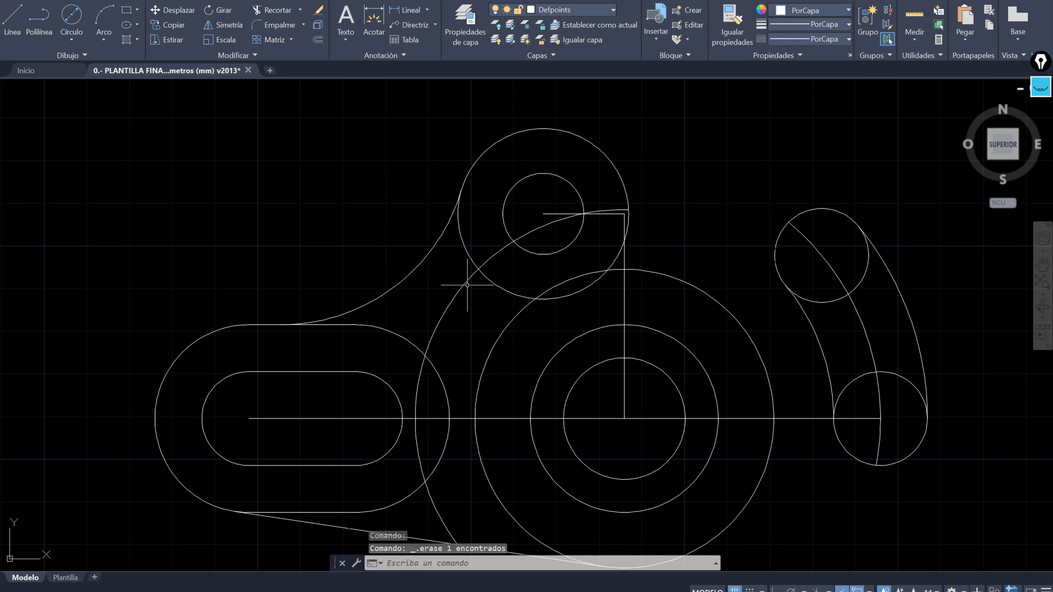
click(467, 285)
key(Delete)
scroll(551, 179, down, 2)
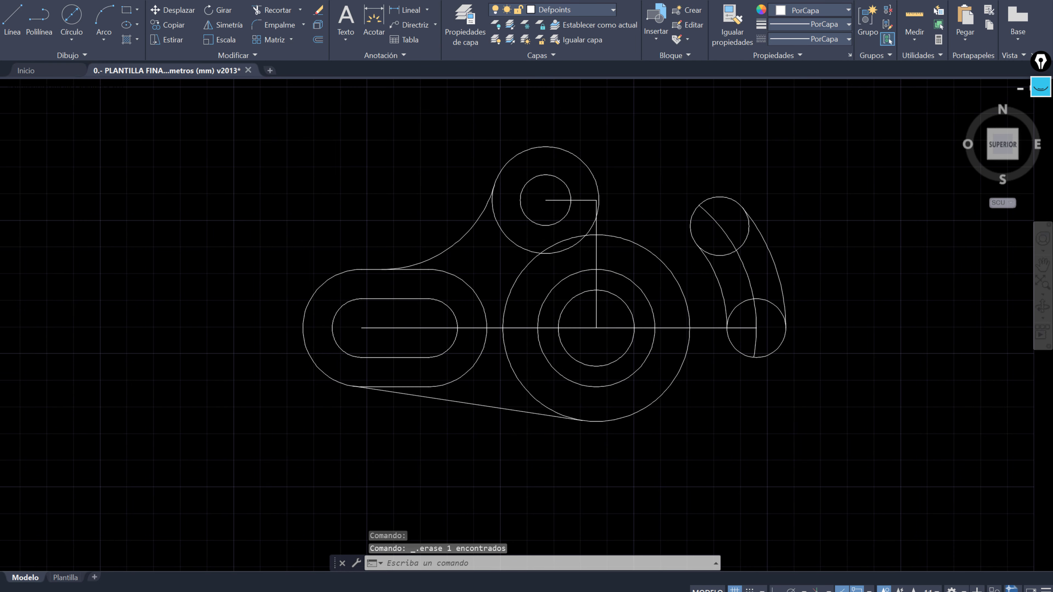
scroll(578, 220, up, 2)
click(608, 230)
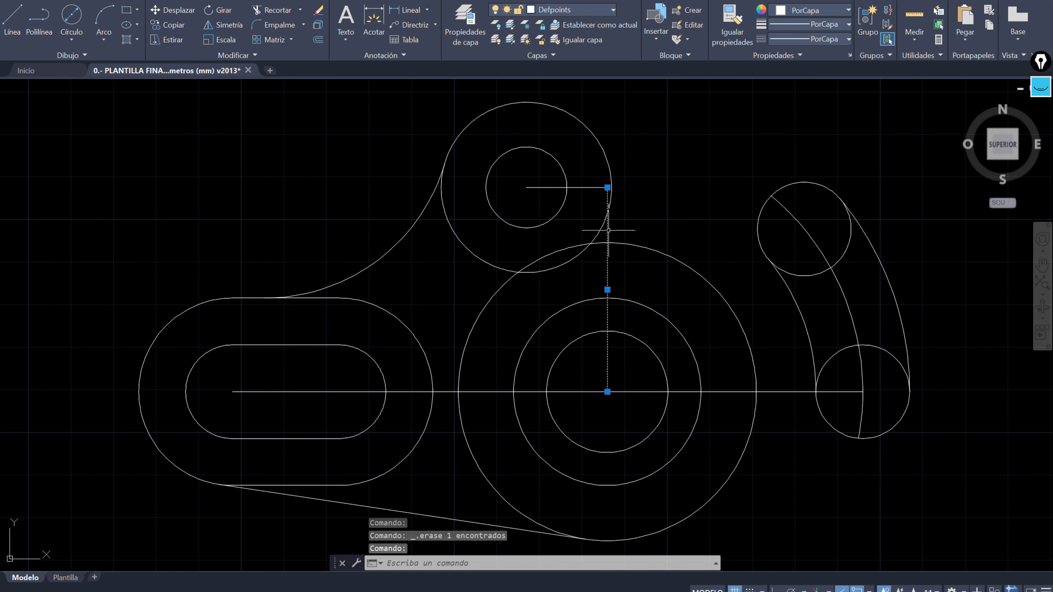
key(Delete)
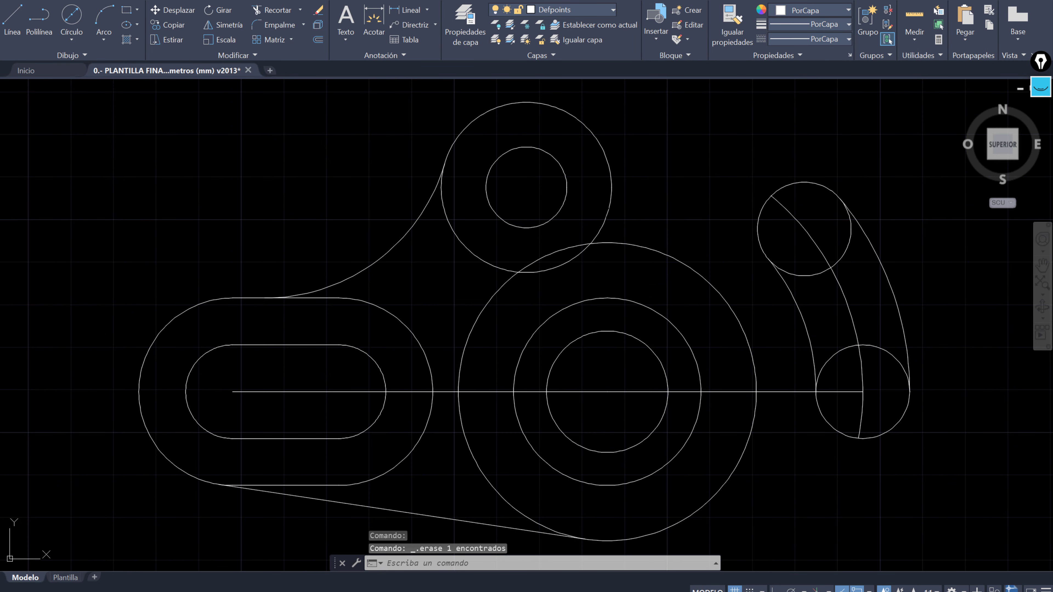
mouse_move(738, 270)
middle_down()
mouse_move(587, 268)
mouse_move(552, 282)
middle_up()
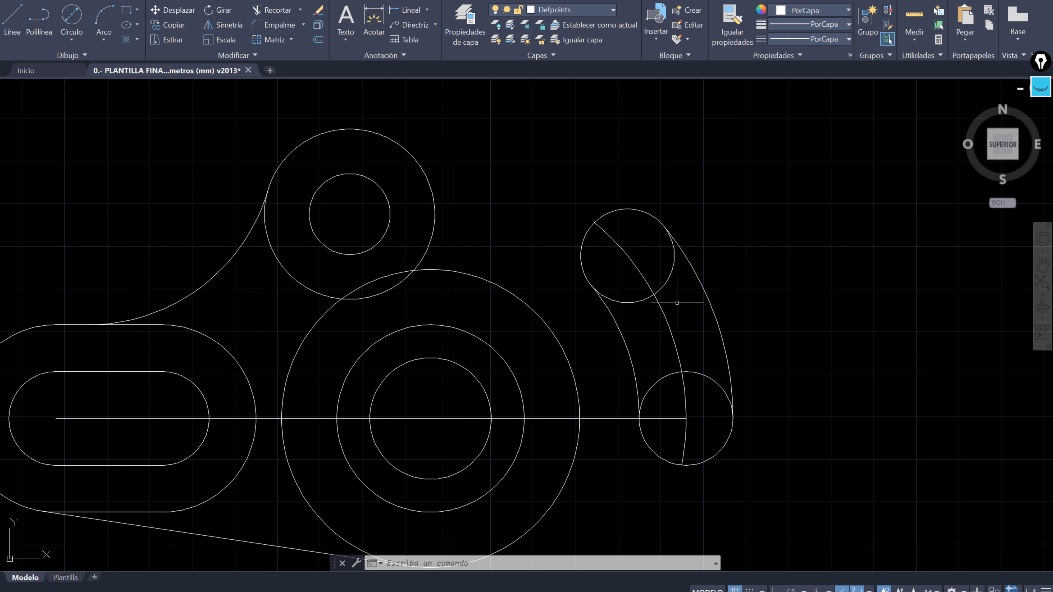
Step: Fence-trim the overlapping slot circles and the centre-line end inside the slot
click(277, 10)
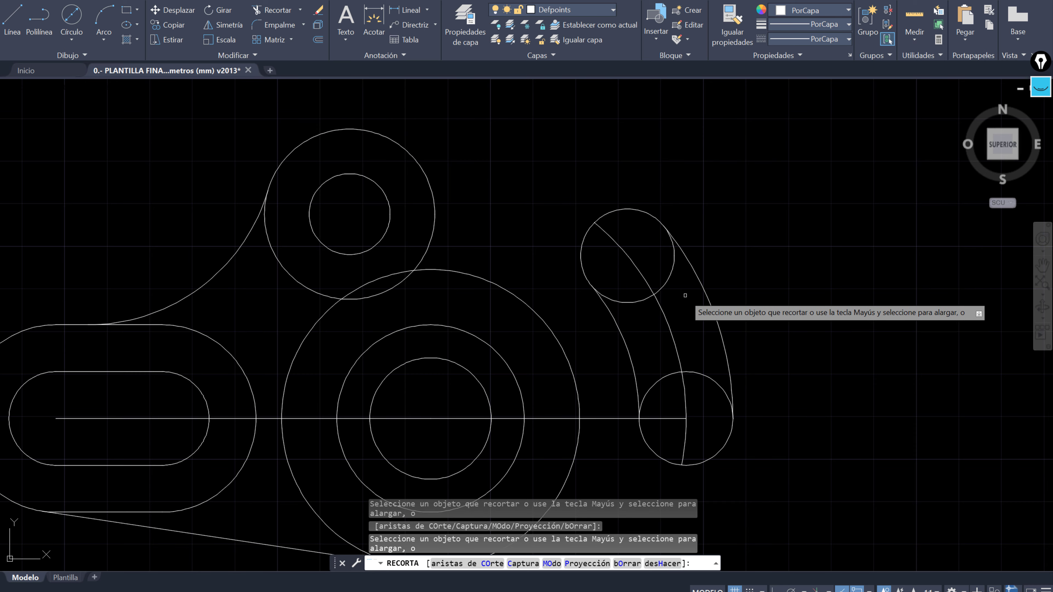
mouse_move(685, 296)
mouse_down()
mouse_move(646, 330)
mouse_move(657, 314)
mouse_up()
click(682, 438)
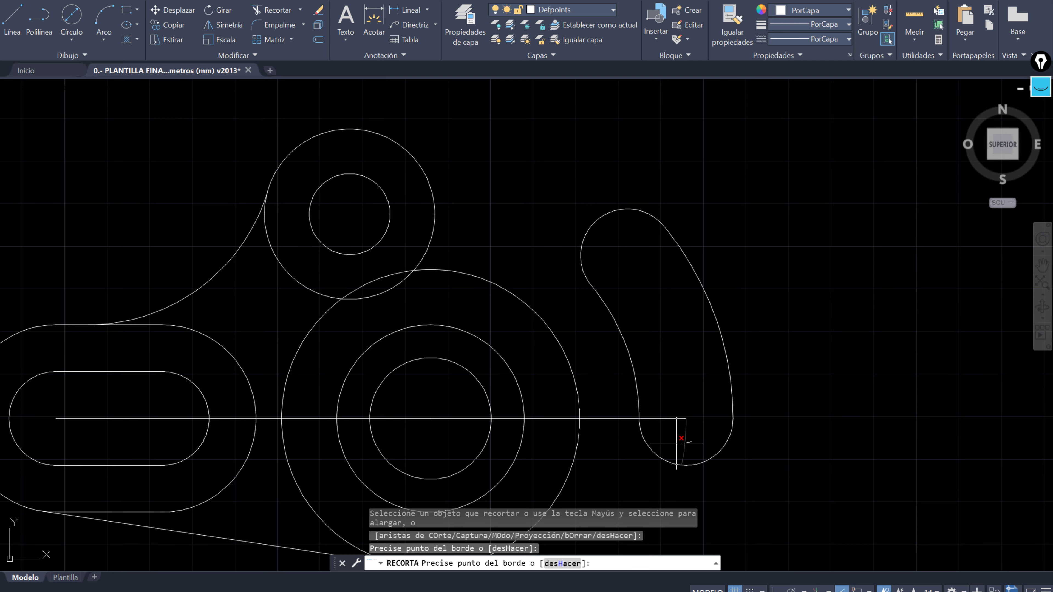
click(677, 400)
key(Return)
mouse_move(799, 332)
middle_down()
mouse_move(846, 202)
mouse_move(851, 281)
middle_up()
key(Escape)
key(Escape)
key(Escape)
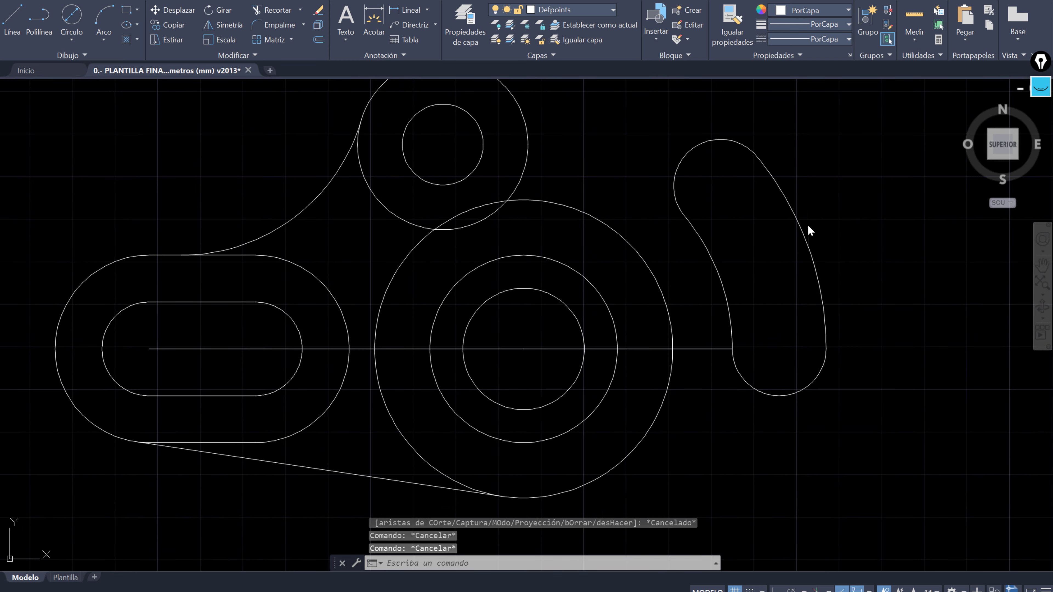
key(alt+Tab)
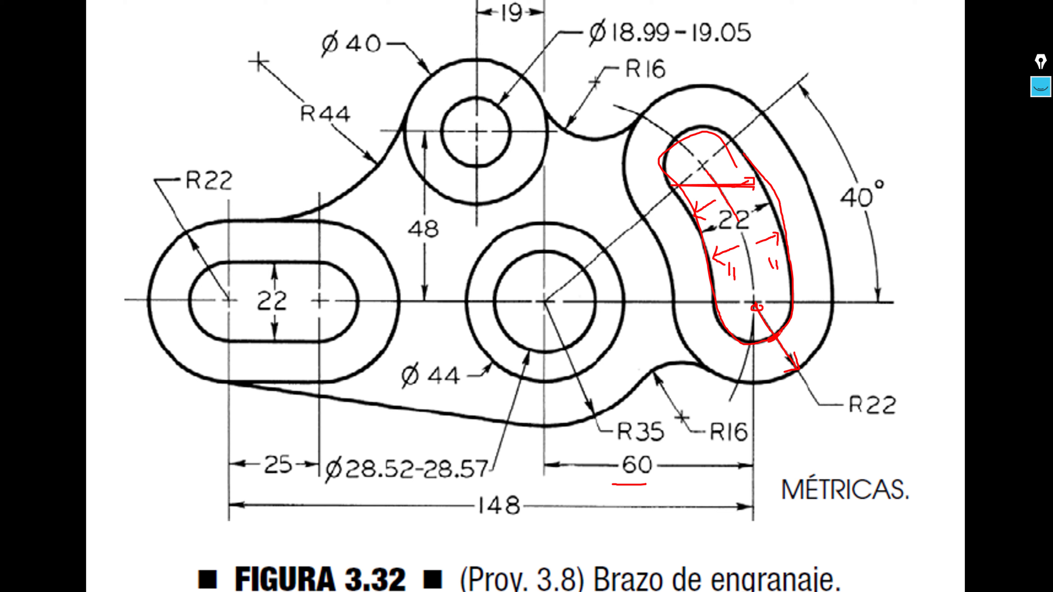
Step: End the slide show, discard the red ink, and restart it in Presenter View
key(Escape)
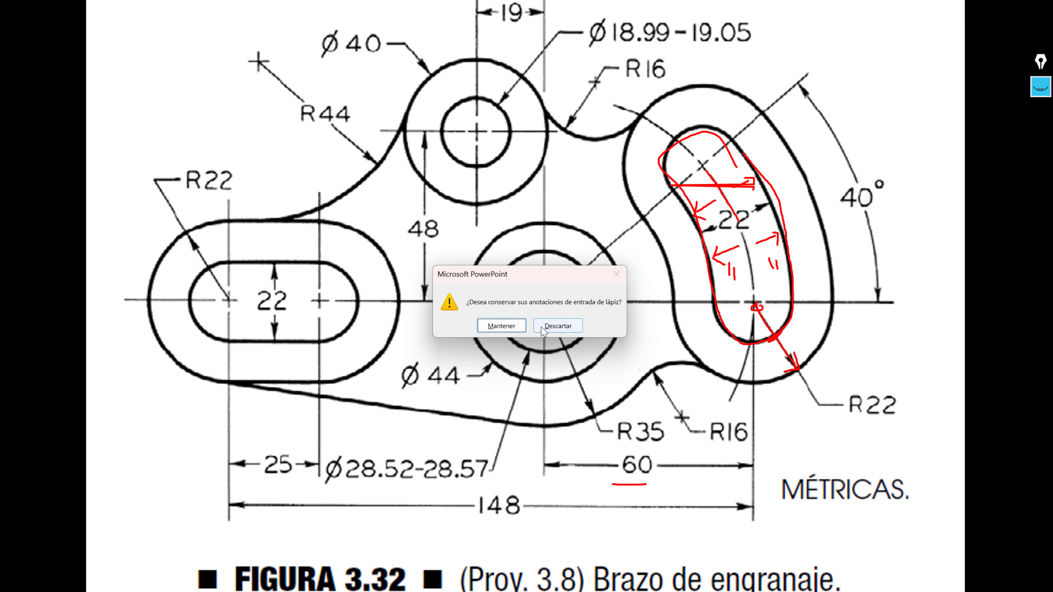
click(559, 326)
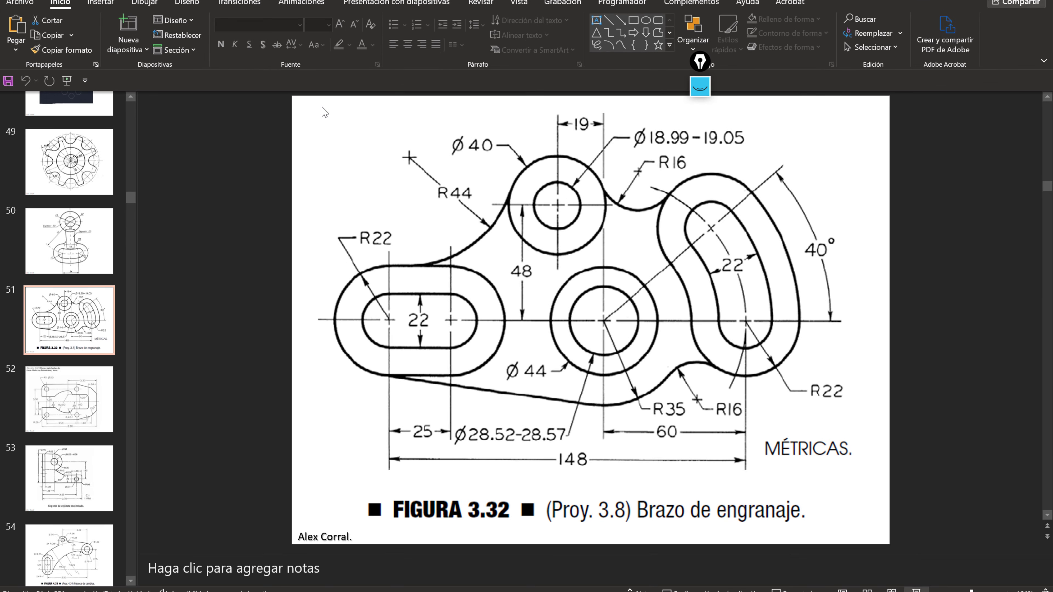
key(shift+F5)
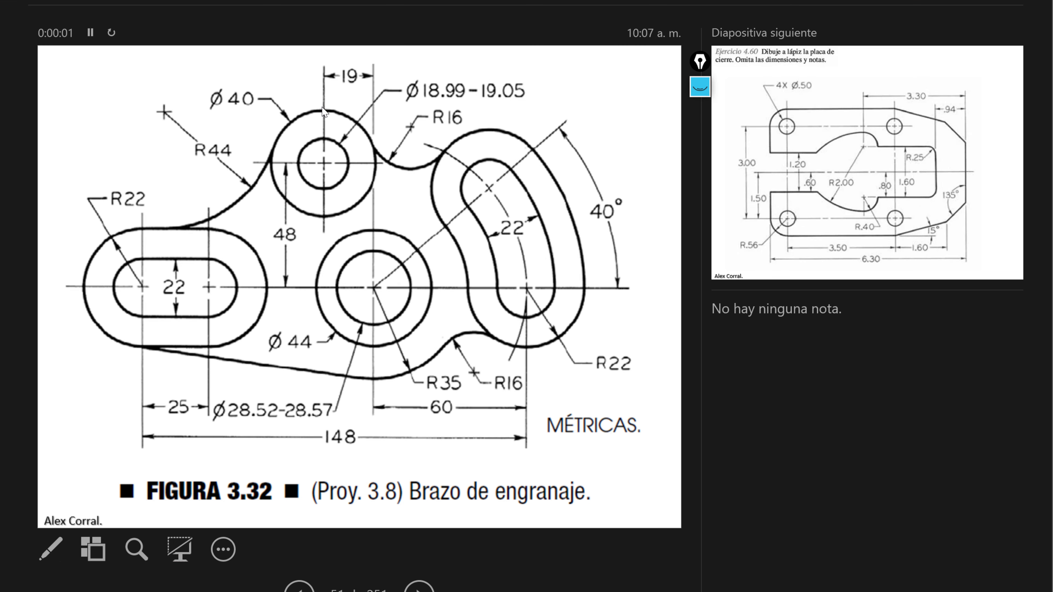
Step: Set the display projection to Duplicate and switch back to AutoCAD
key(super+p)
key(Down)
key(Down)
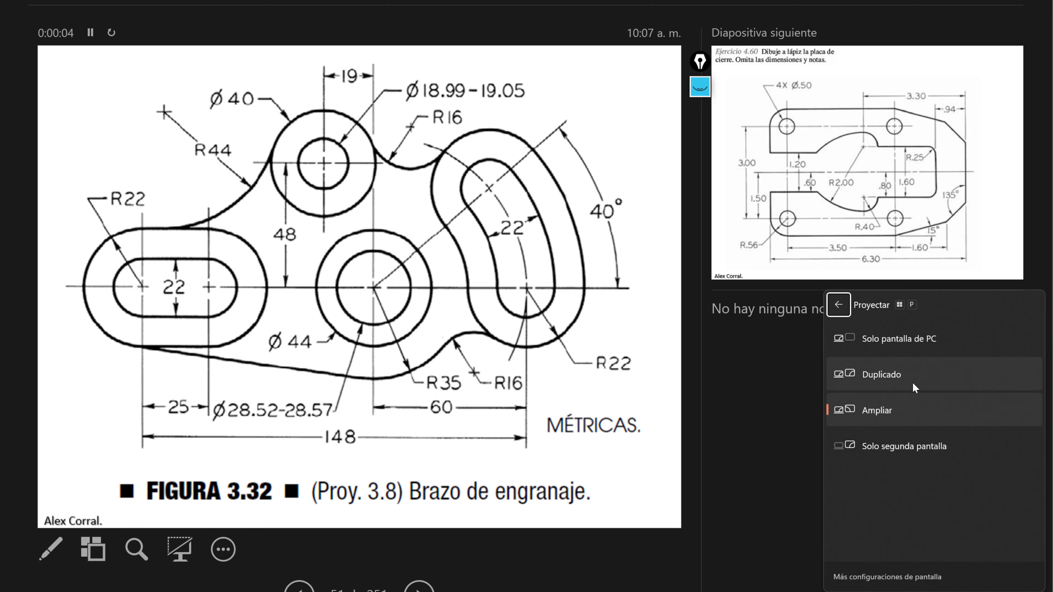
key(Return)
key(alt+Tab)
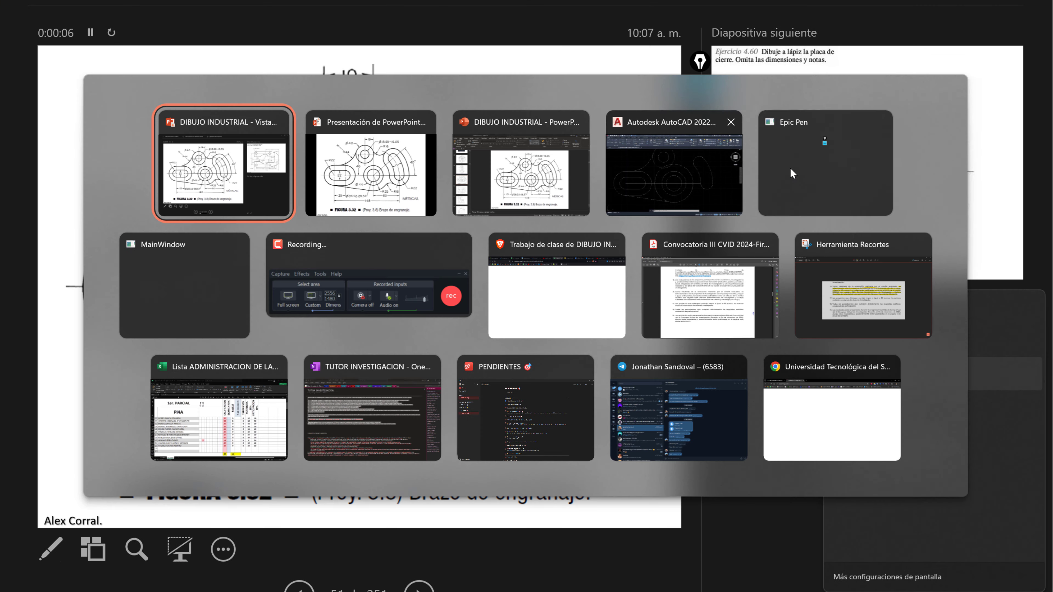
key(alt+Tab)
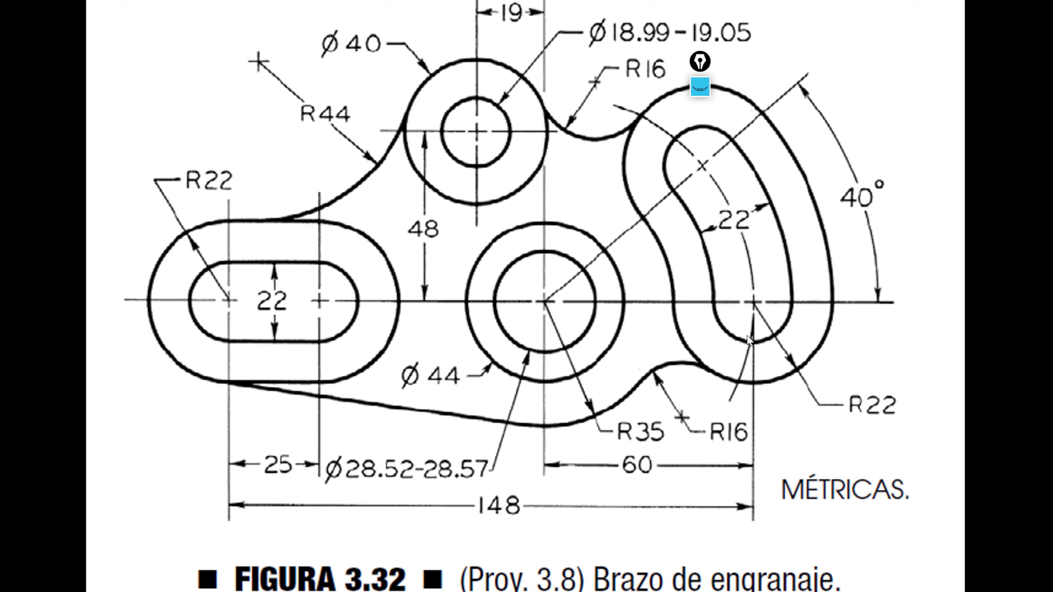
key(alt+Tab)
key(alt+Tab)
key(alt+Tab)
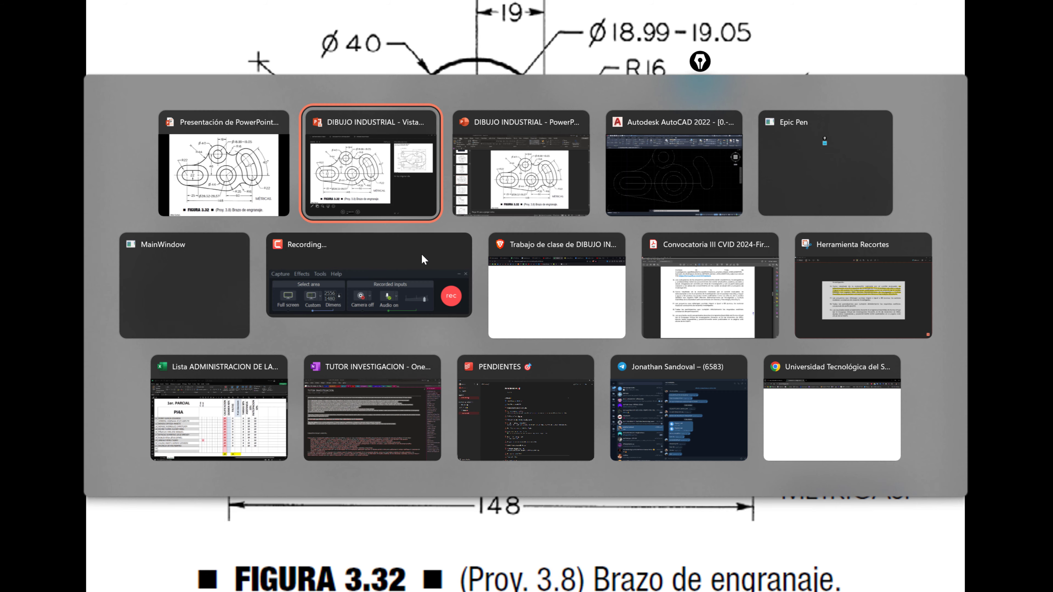
click(690, 173)
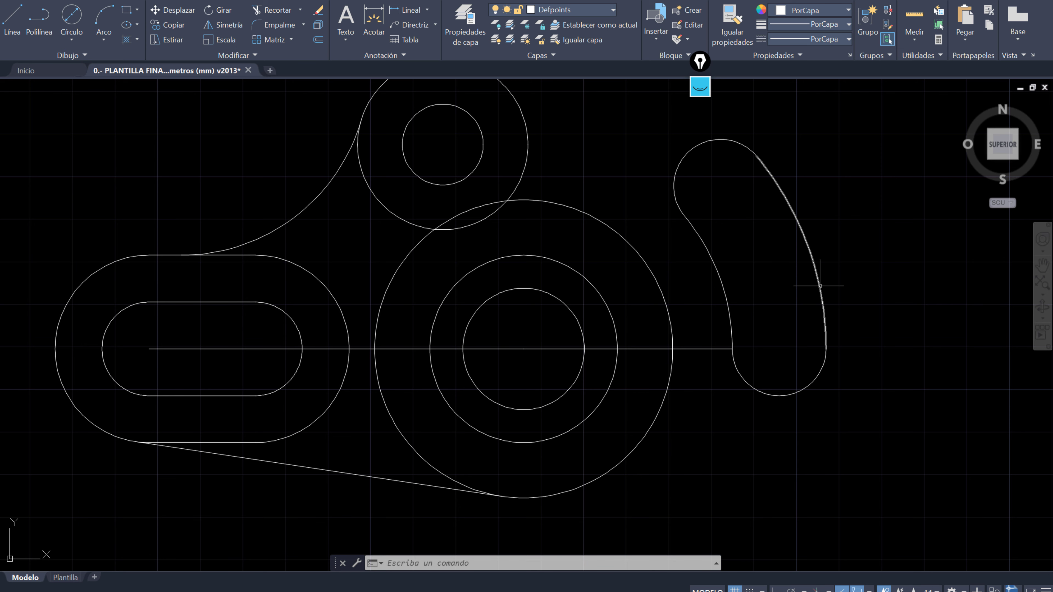
Step: Delete the right centre-line segment so the line ends at the middle circle
click(700, 348)
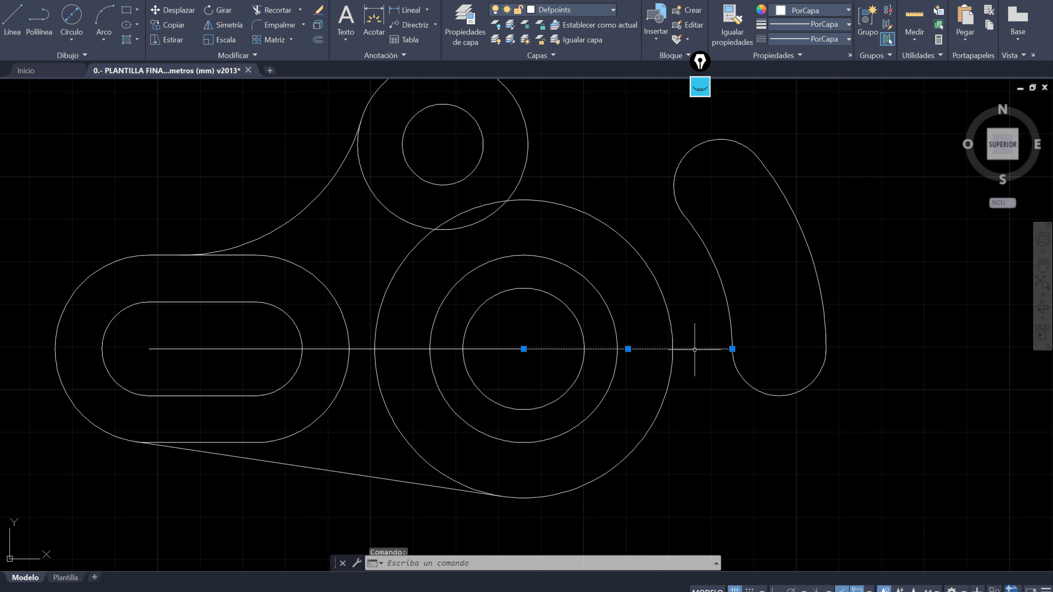
key(Delete)
click(856, 424)
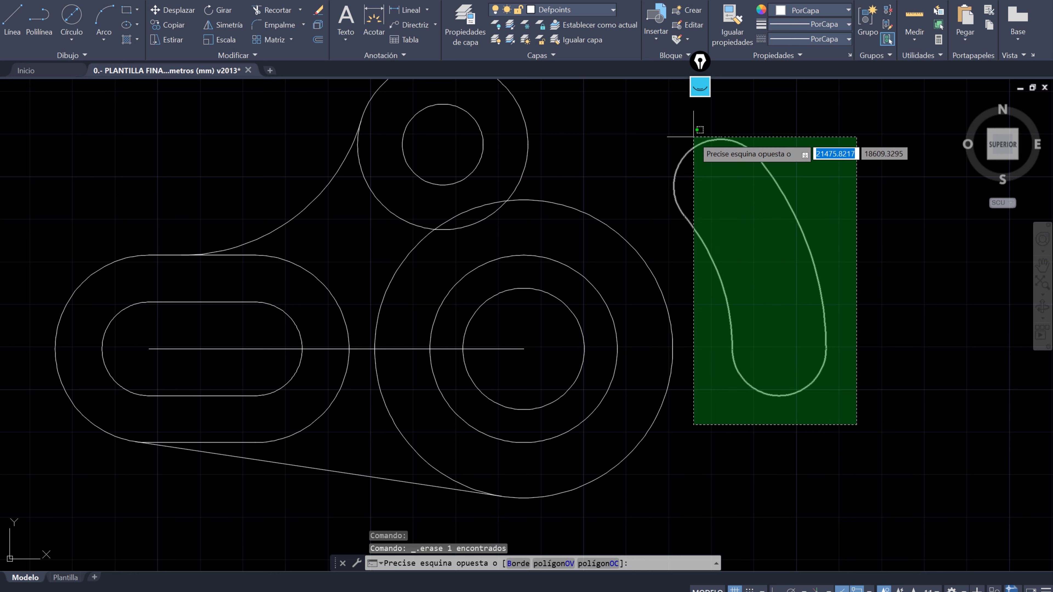
click(687, 127)
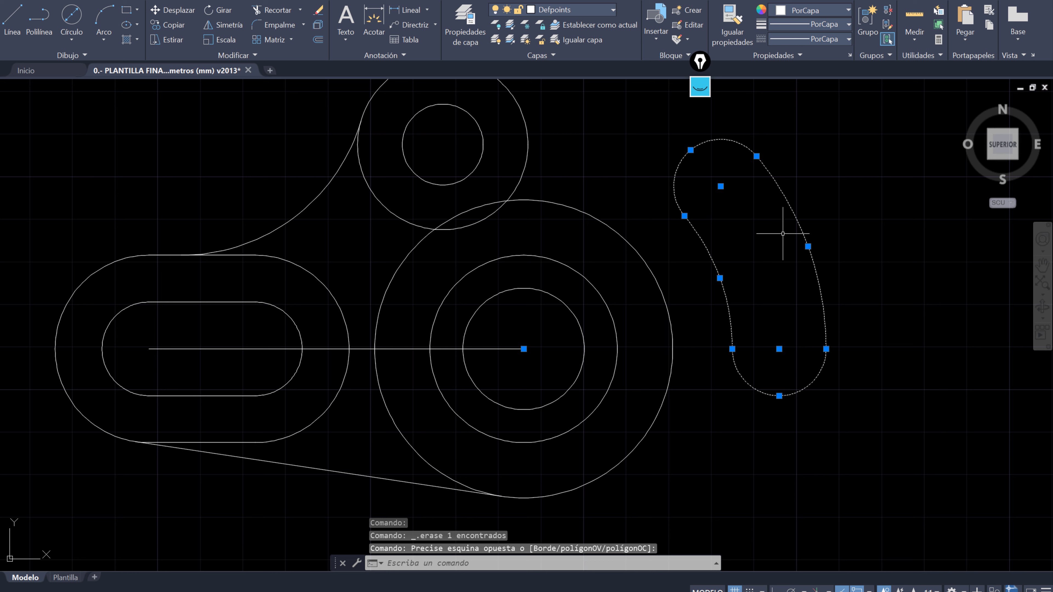
click(321, 41)
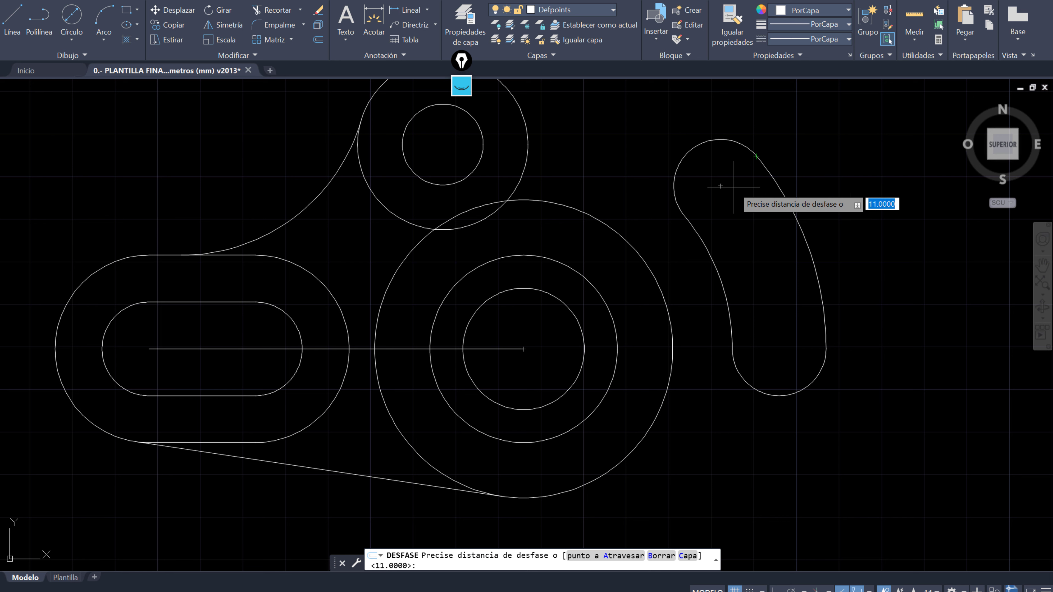
key(Escape)
middle_drag(865, 371, 740, 391)
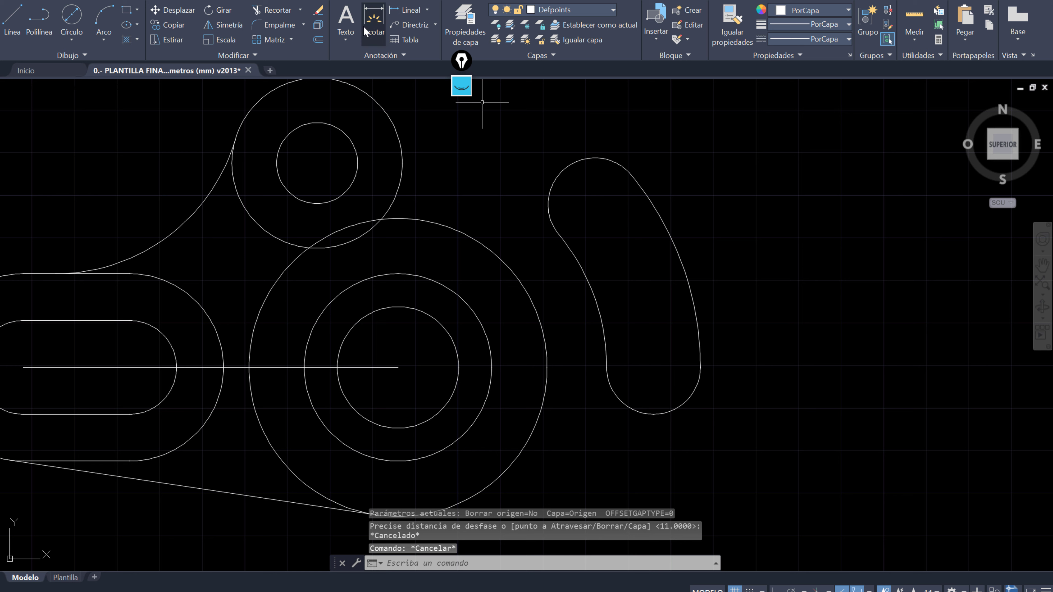
Step: Offset the slot's lower arc, right side, left side and upper arc 11 units outward
click(314, 40)
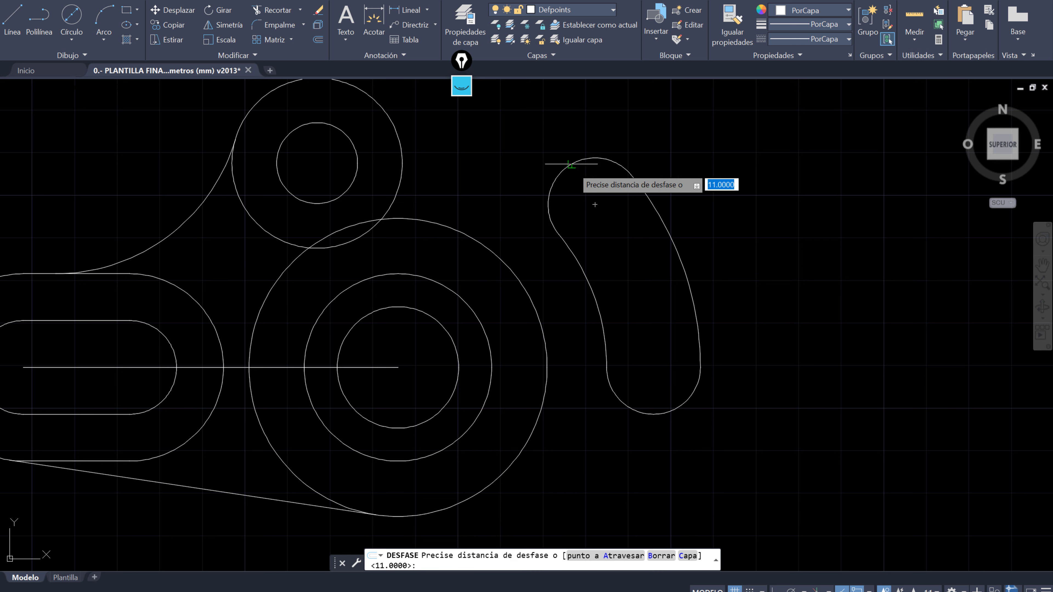
text(11)
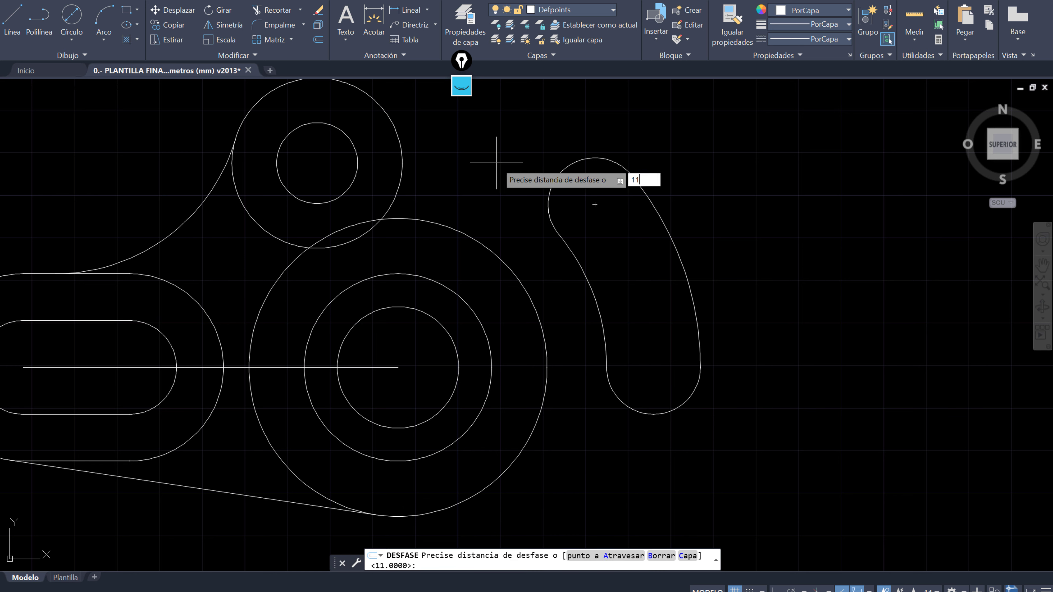
key(Return)
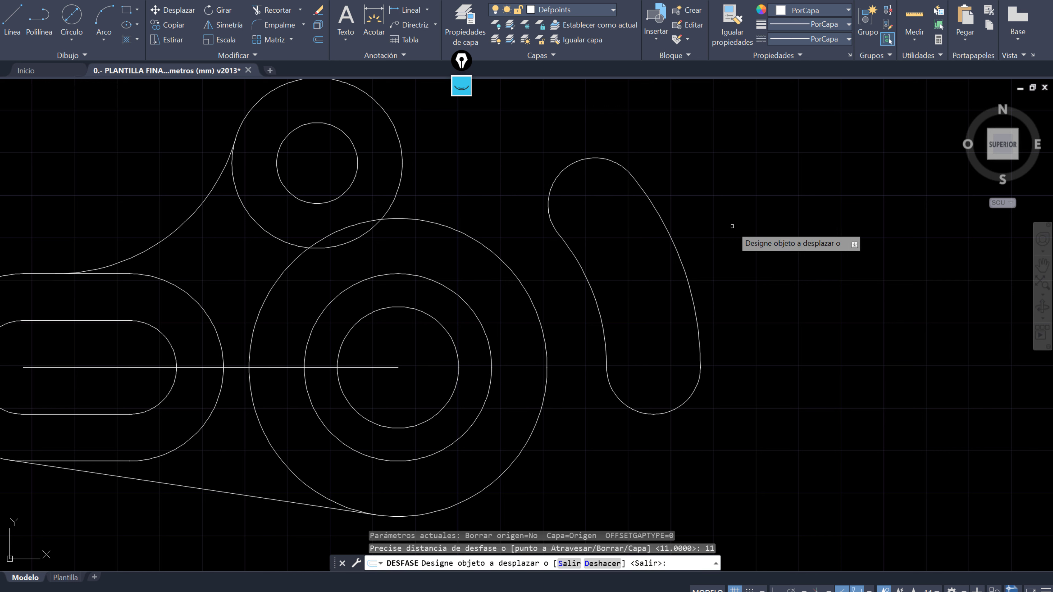
click(680, 405)
click(687, 431)
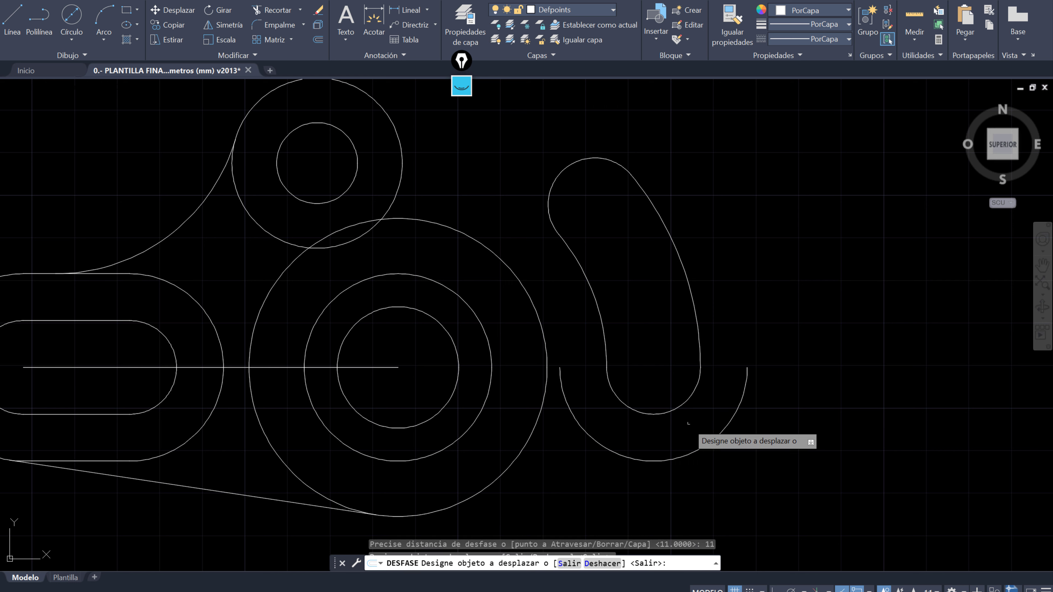
click(697, 327)
click(767, 328)
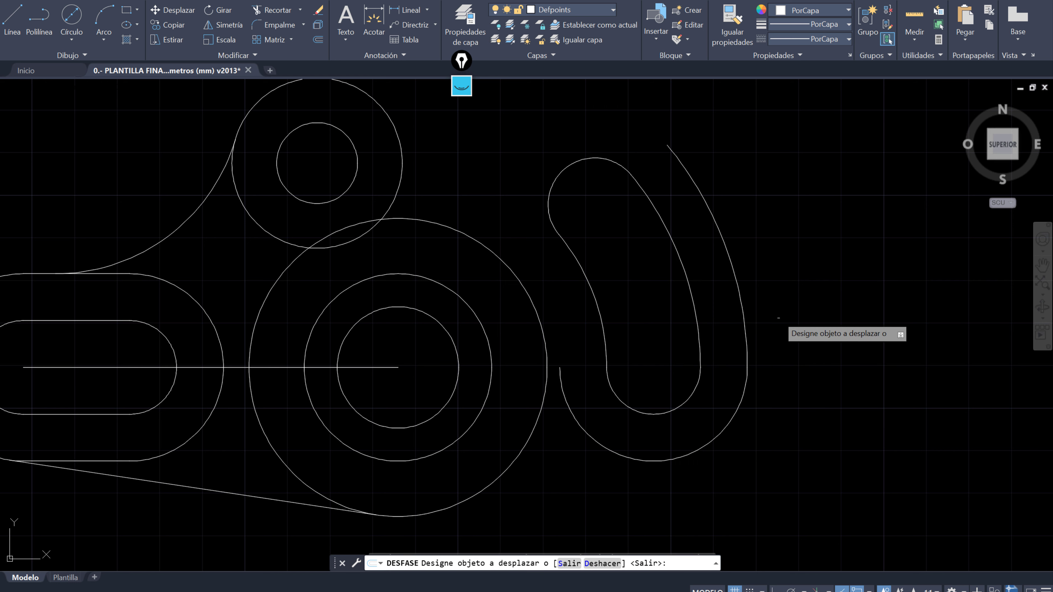
click(603, 325)
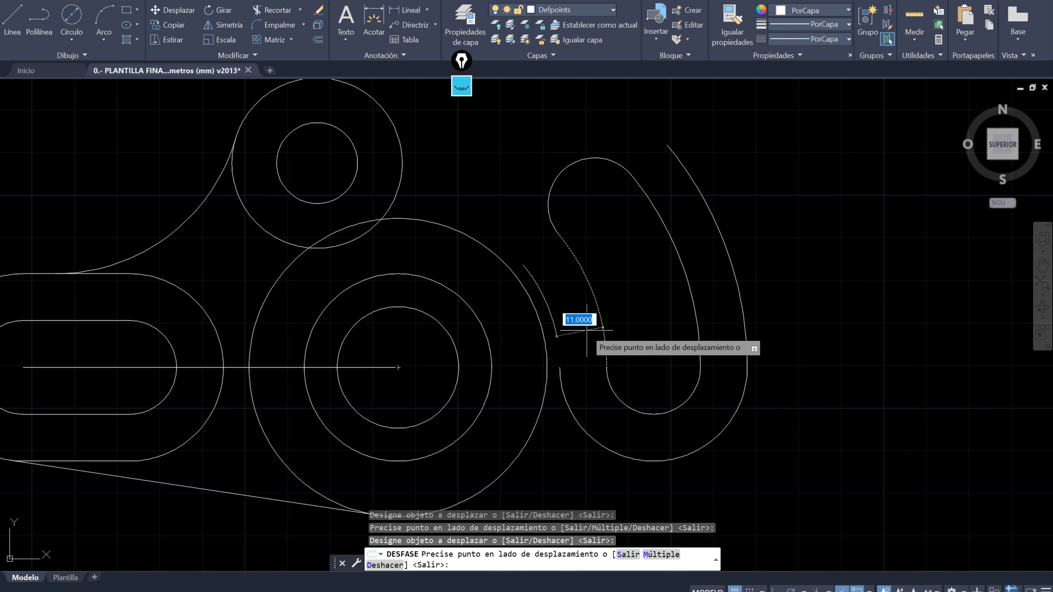
click(547, 191)
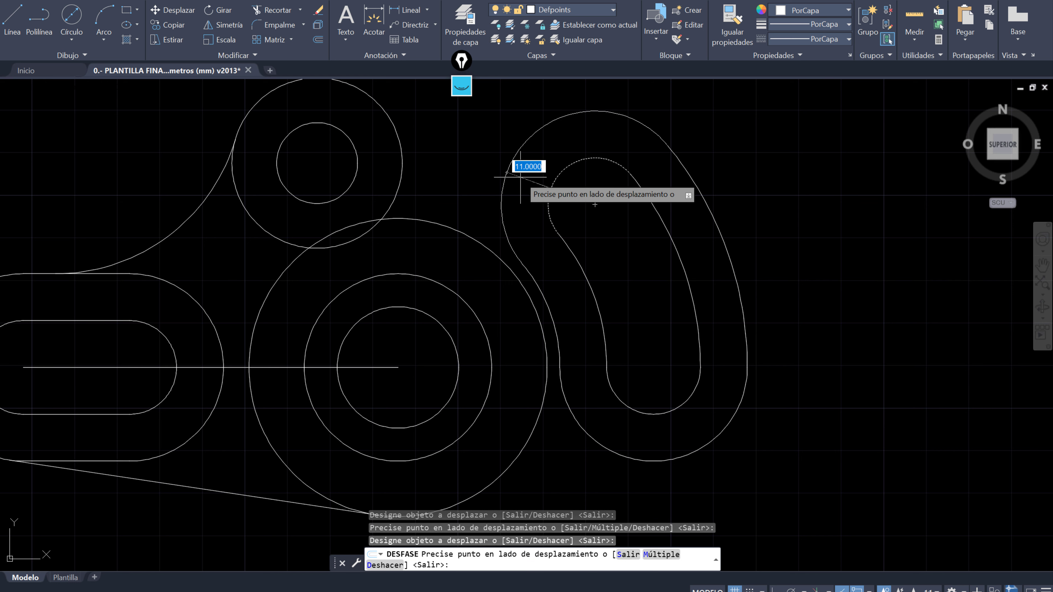
click(541, 183)
middle_drag(748, 402, 904, 381)
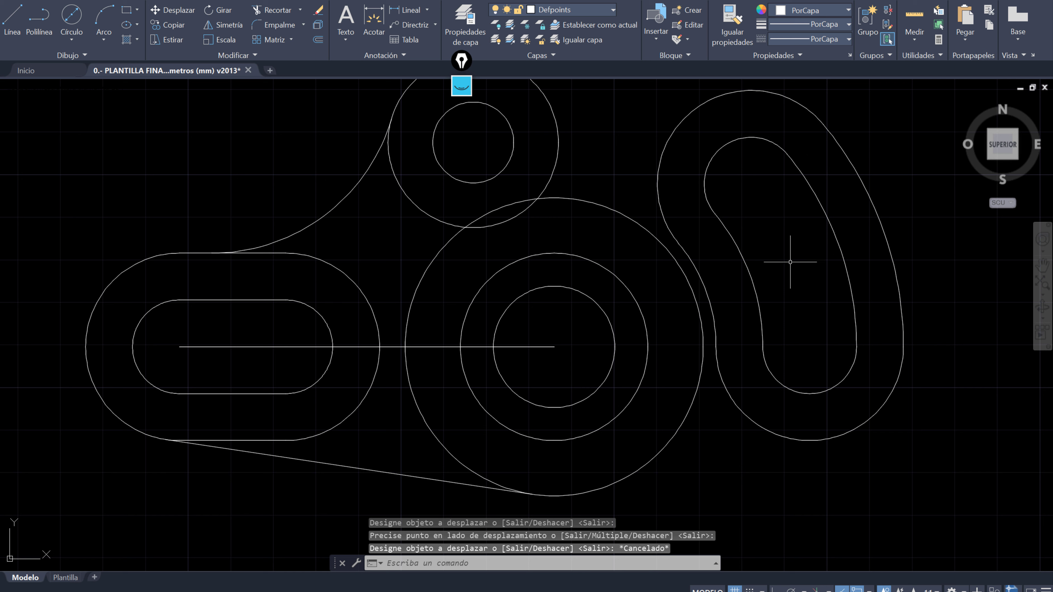
key(alt+Tab)
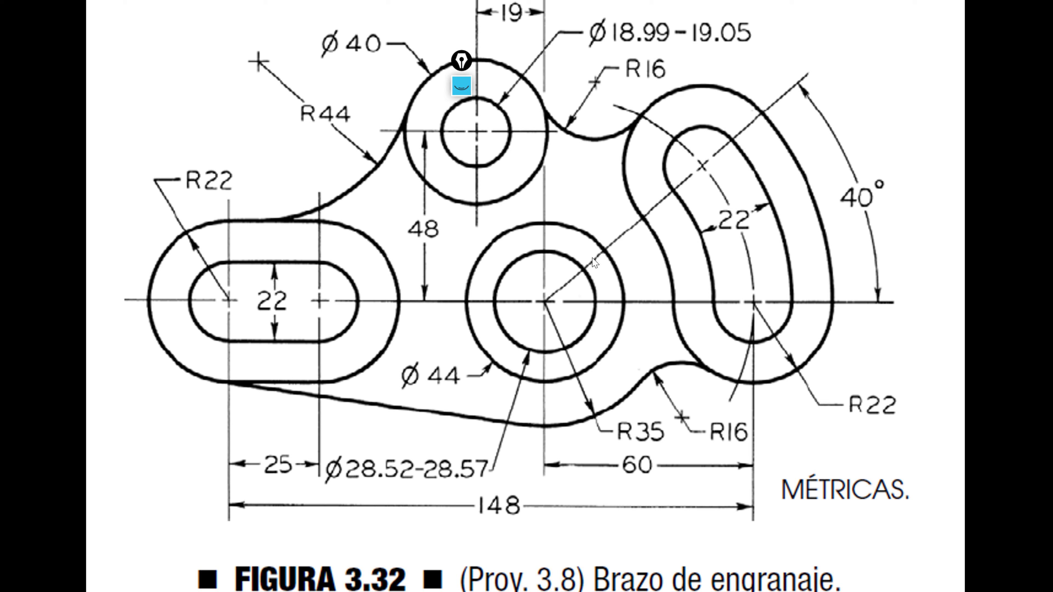
Step: Bring the drawing's upper part into view and select the Pen on the reference slide
key(alt+Tab)
middle_drag(582, 139, 644, 267)
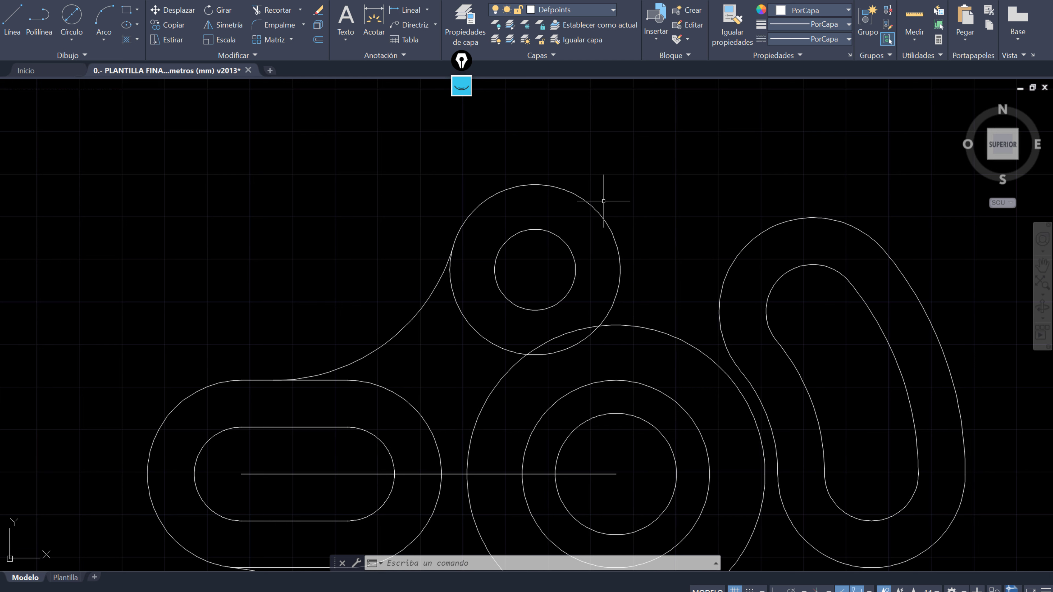
key(alt+Tab)
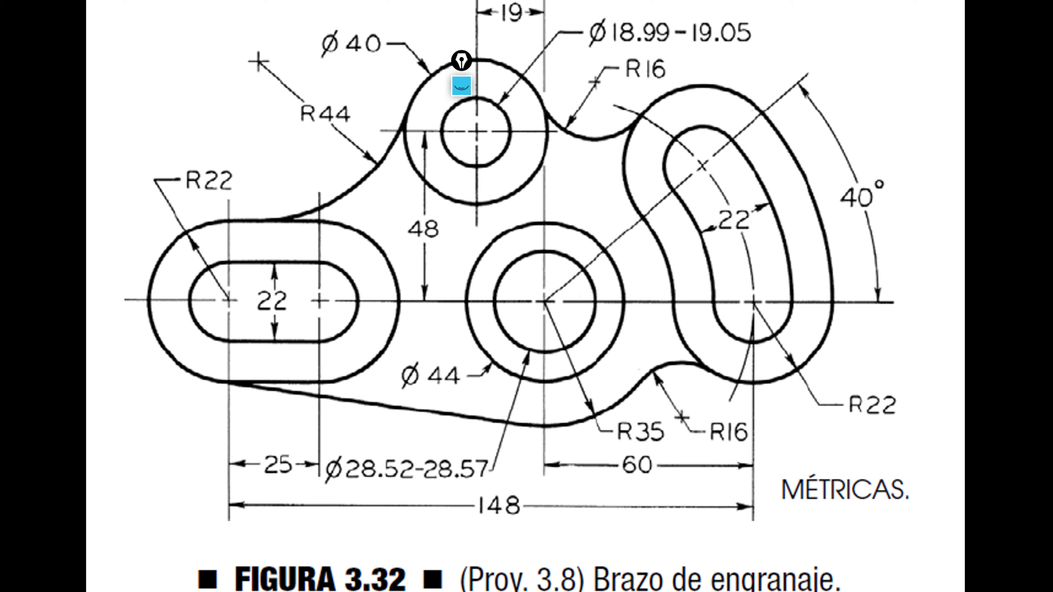
click(120, 509)
key(alt+Tab)
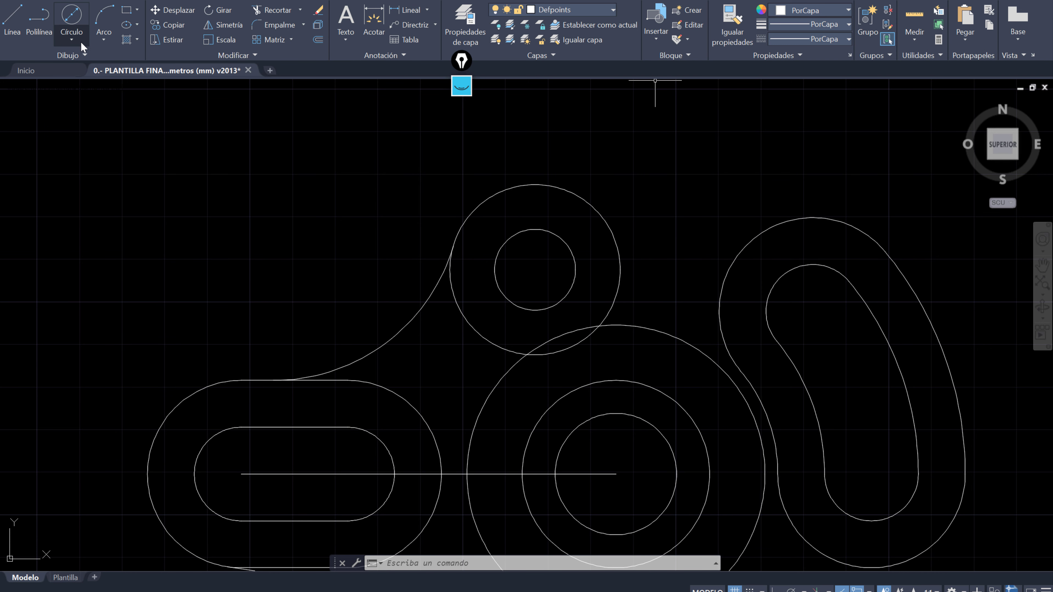
Step: Draw a radius 16 circle tangent to the upper circle and the slot's outer outline
click(77, 43)
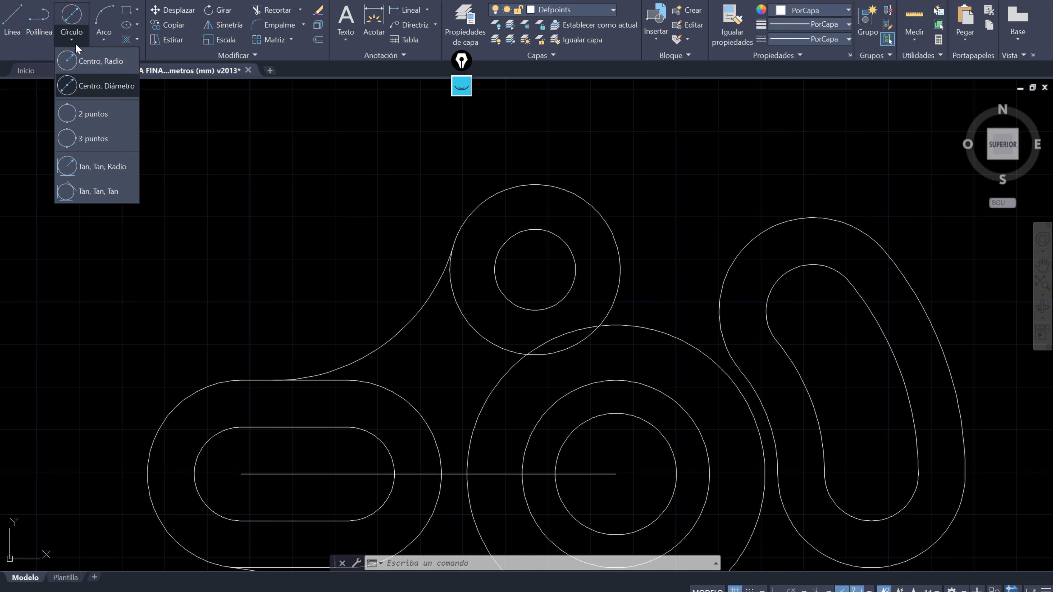
click(95, 167)
click(601, 206)
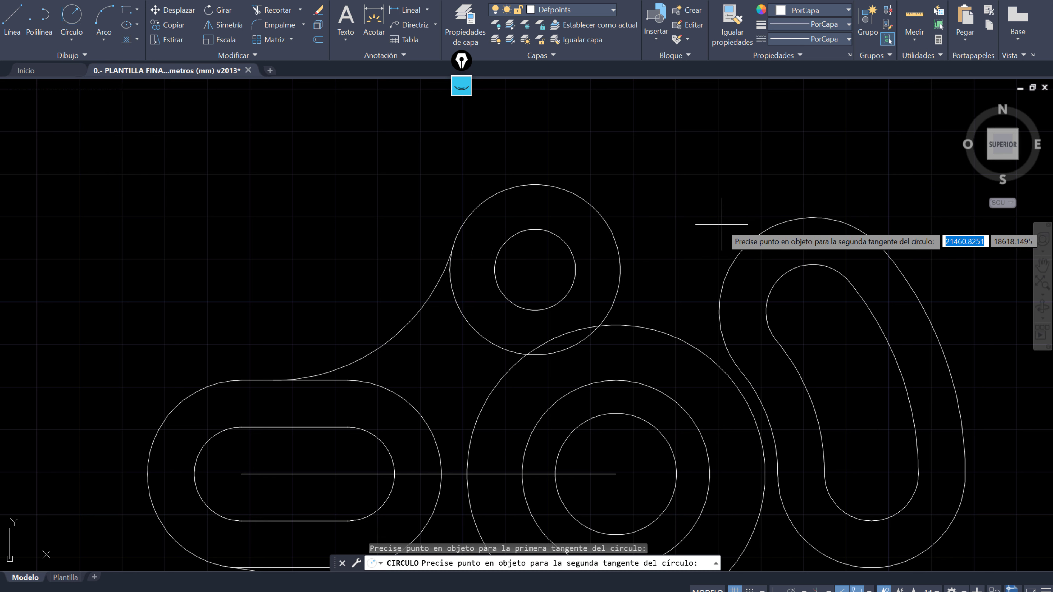
click(736, 250)
text(16)
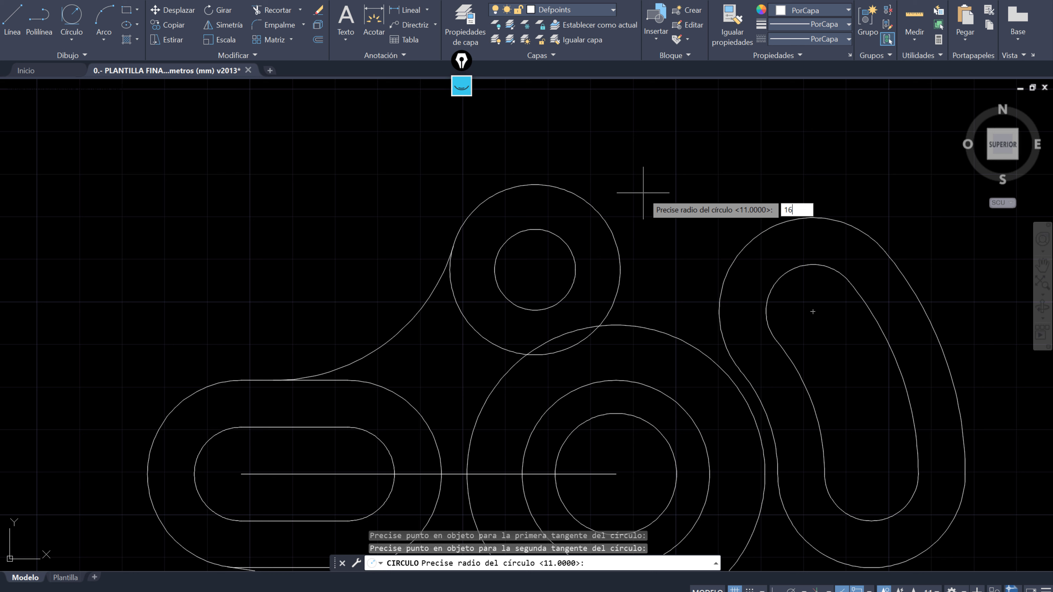
key(Return)
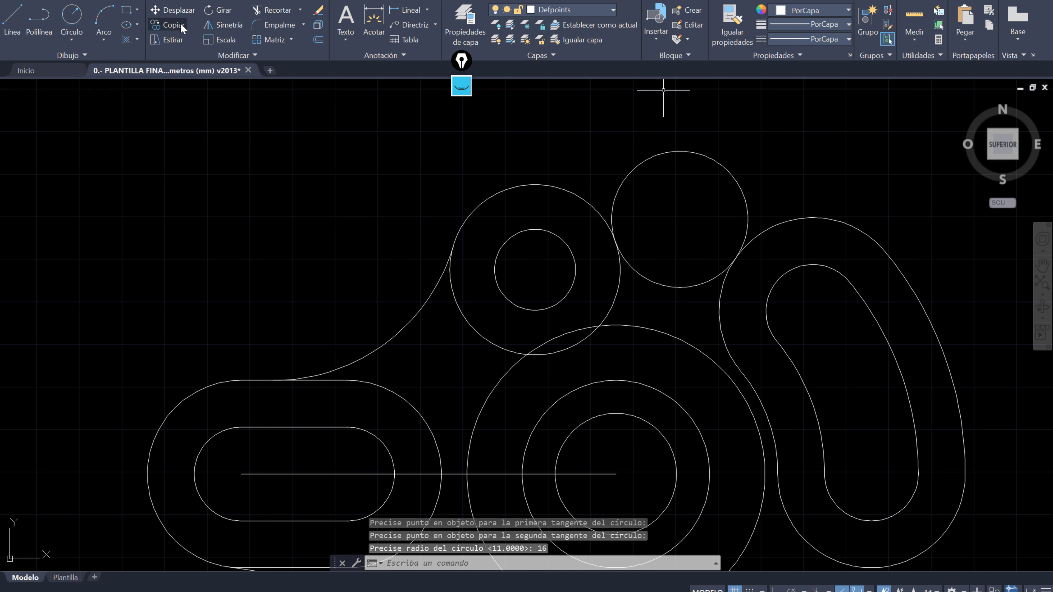
Step: Trim the new circle to a connecting arc and mark the lower R16 on the reference
click(257, 11)
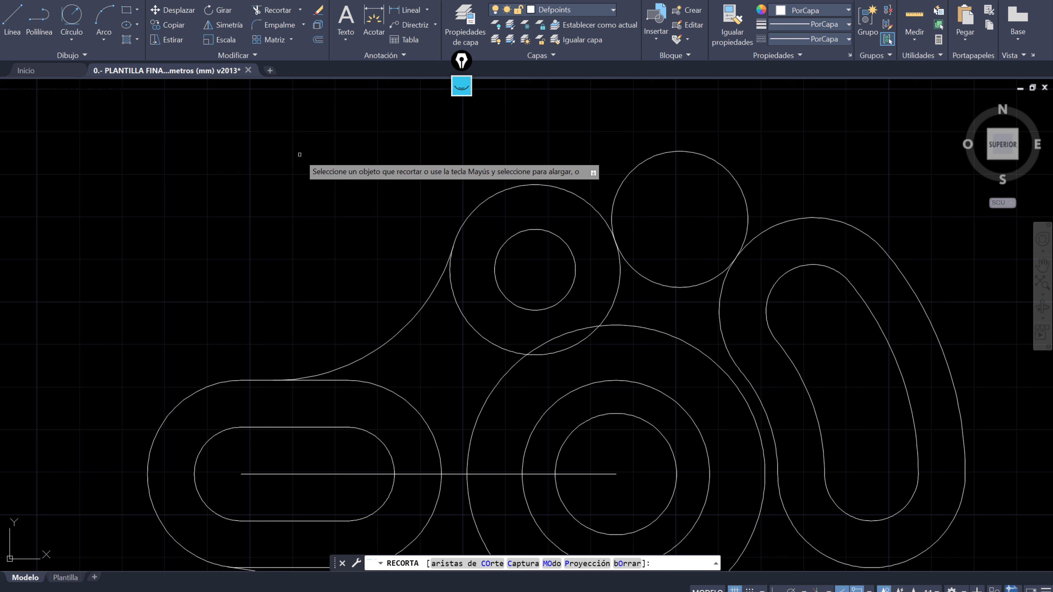
drag(712, 137, 697, 195)
scroll(663, 207, up, 3)
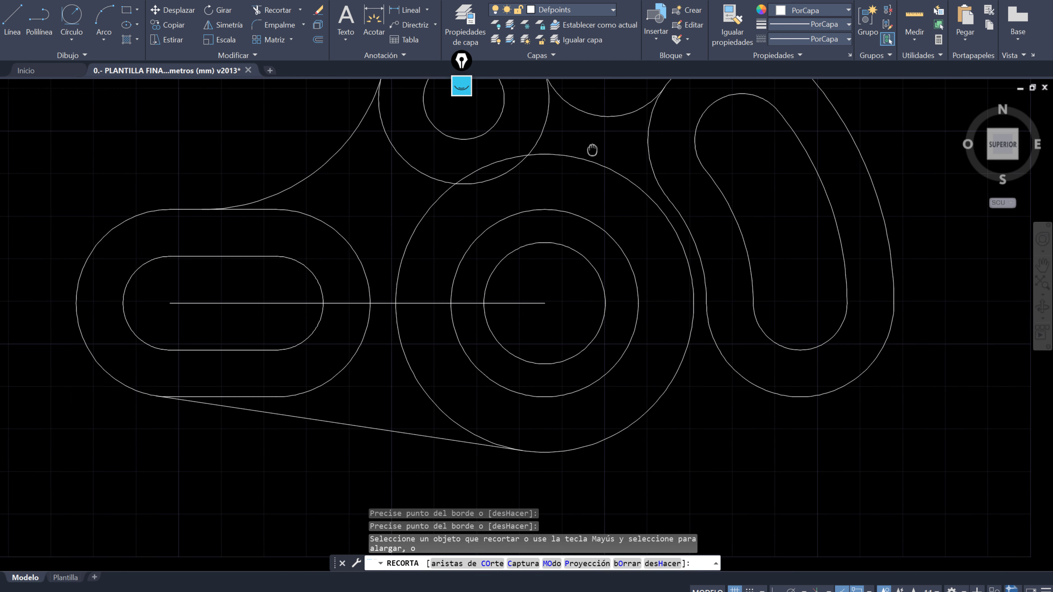
scroll(663, 207, down, 3)
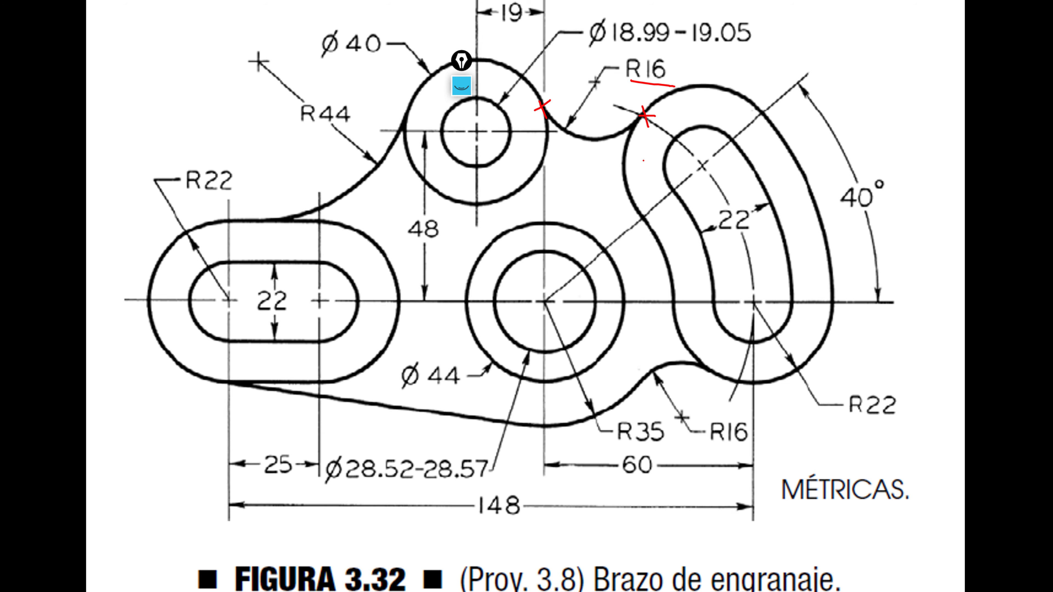
drag(634, 385, 631, 391)
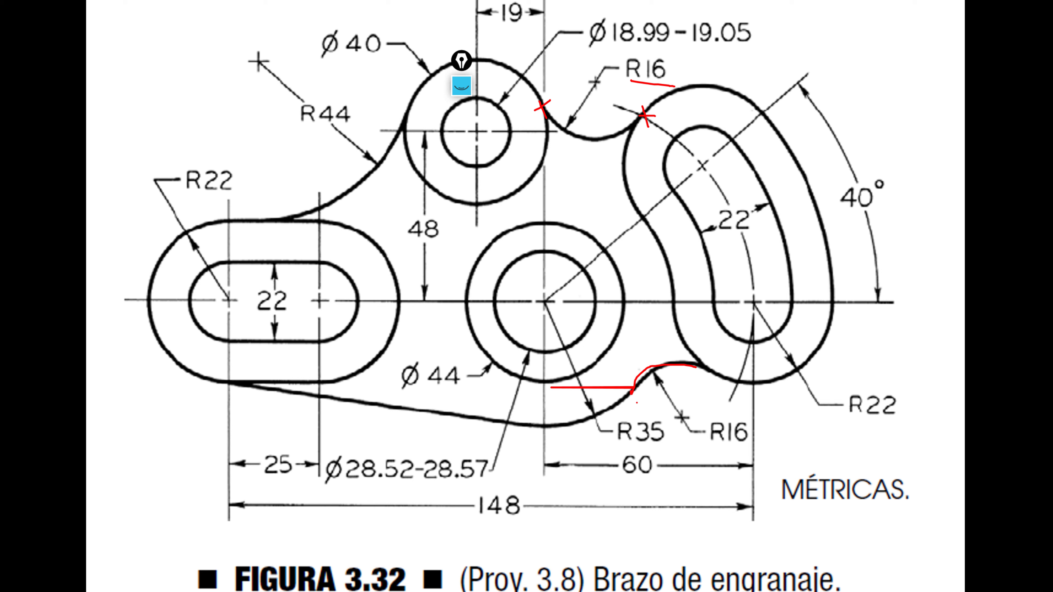
Step: Draw a radius 16 circle tangent to the R35 circle and the slot's outer outline
key(alt+Tab)
scroll(517, 301, up, 3)
scroll(414, 249, up, 2)
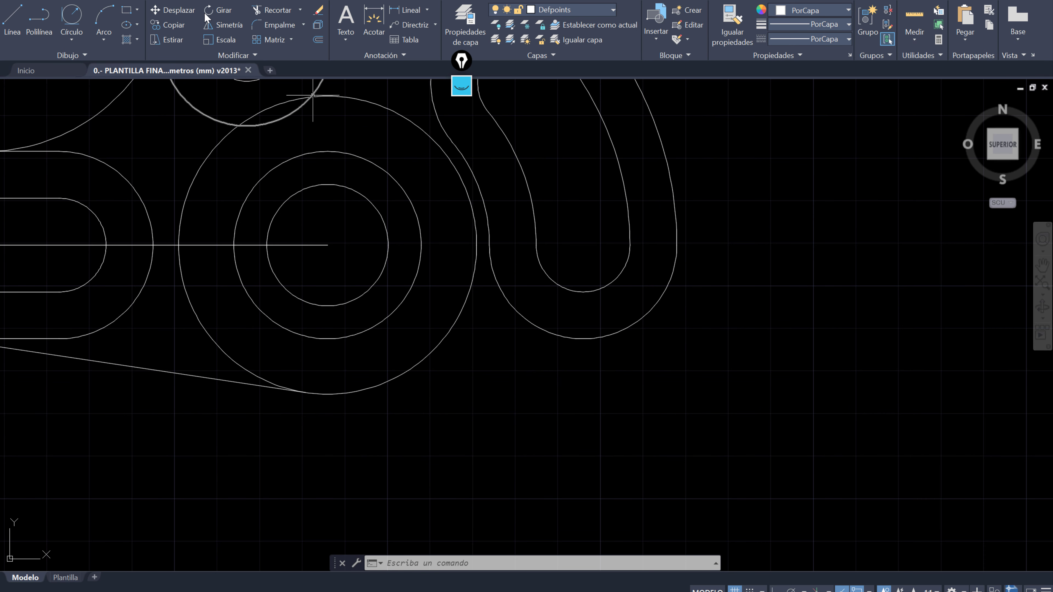
click(72, 16)
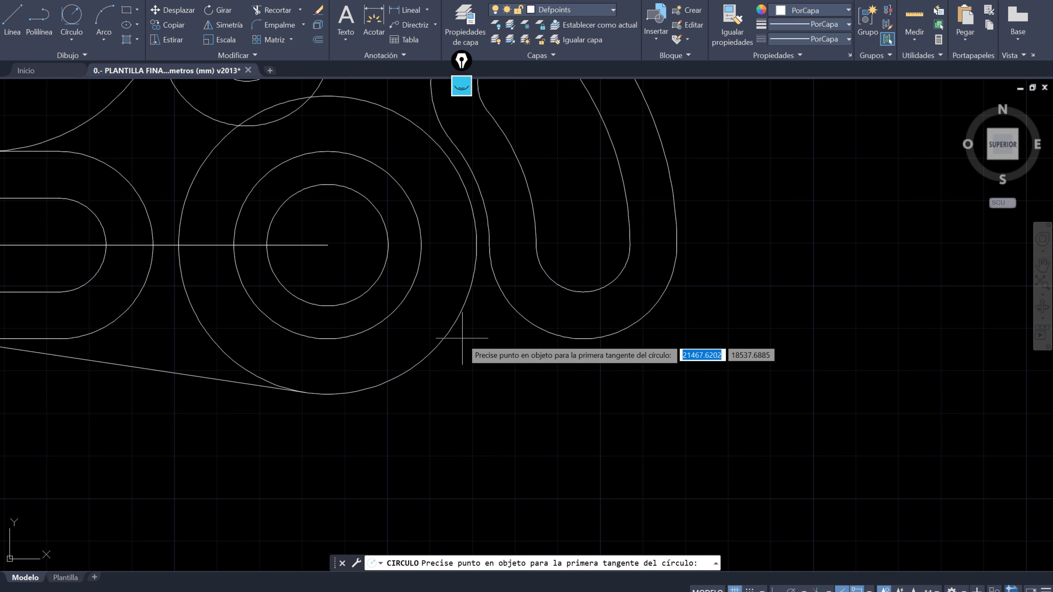
click(449, 337)
click(529, 332)
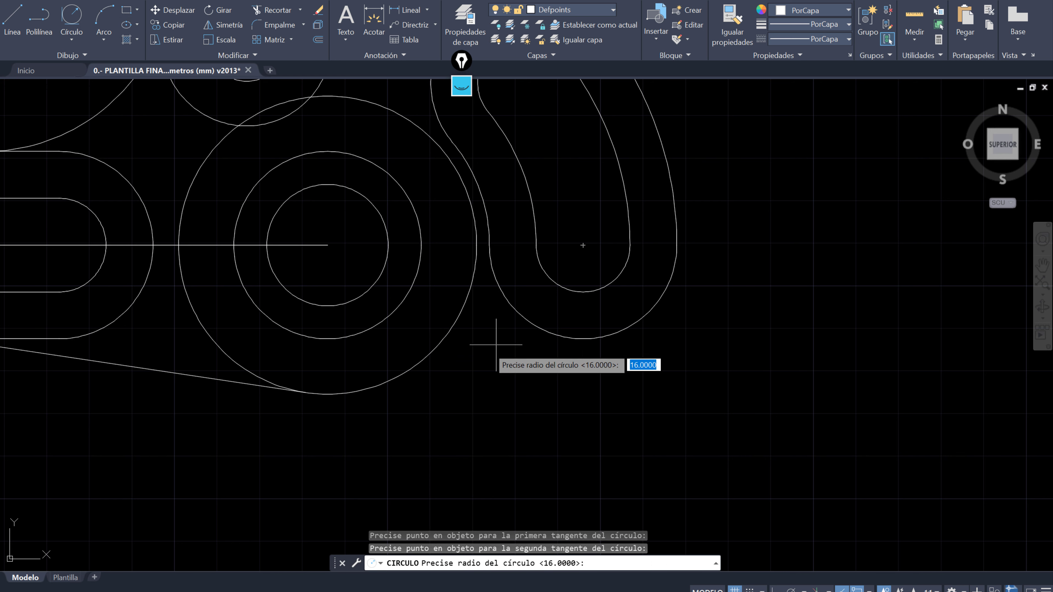
text(16)
key(Return)
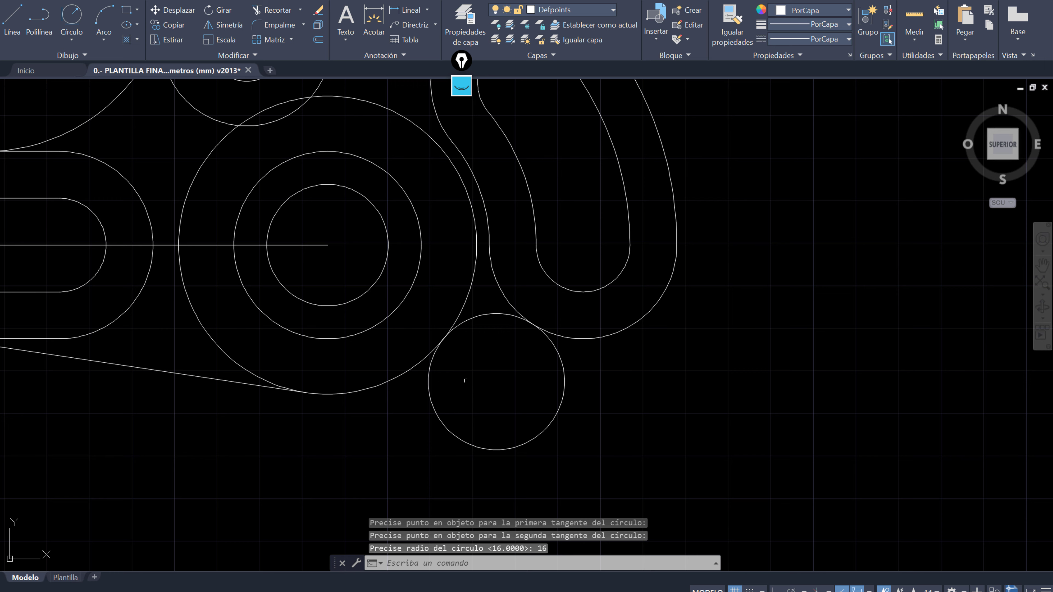
scroll(465, 380, down, 3)
middle_drag(643, 458, 681, 470)
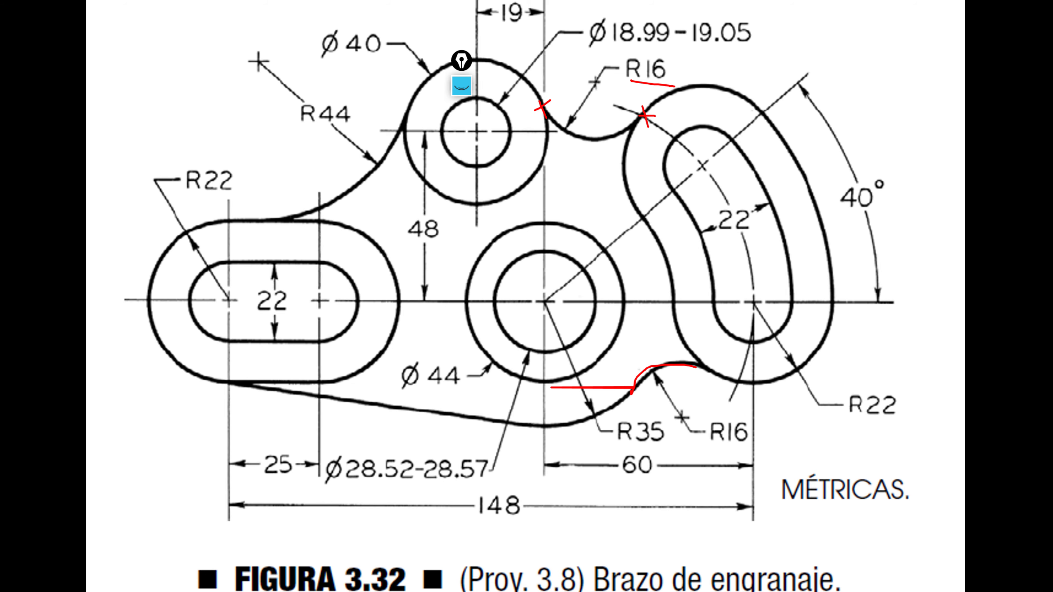
key(alt+Tab)
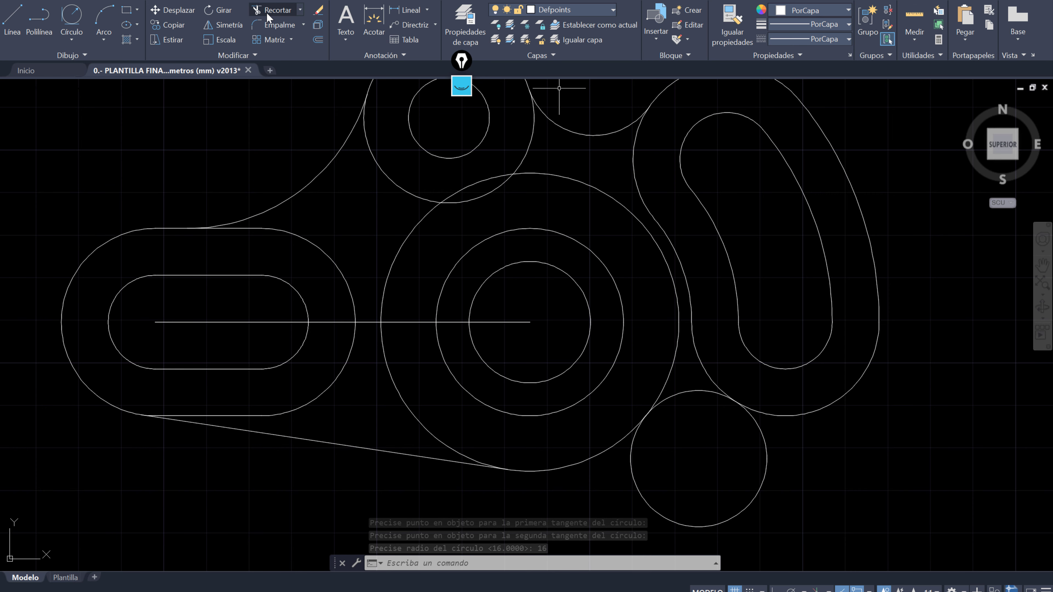
click(274, 10)
Step: Fence-trim the lower R16 circle down to a connecting arc
scroll(442, 266, down, 3)
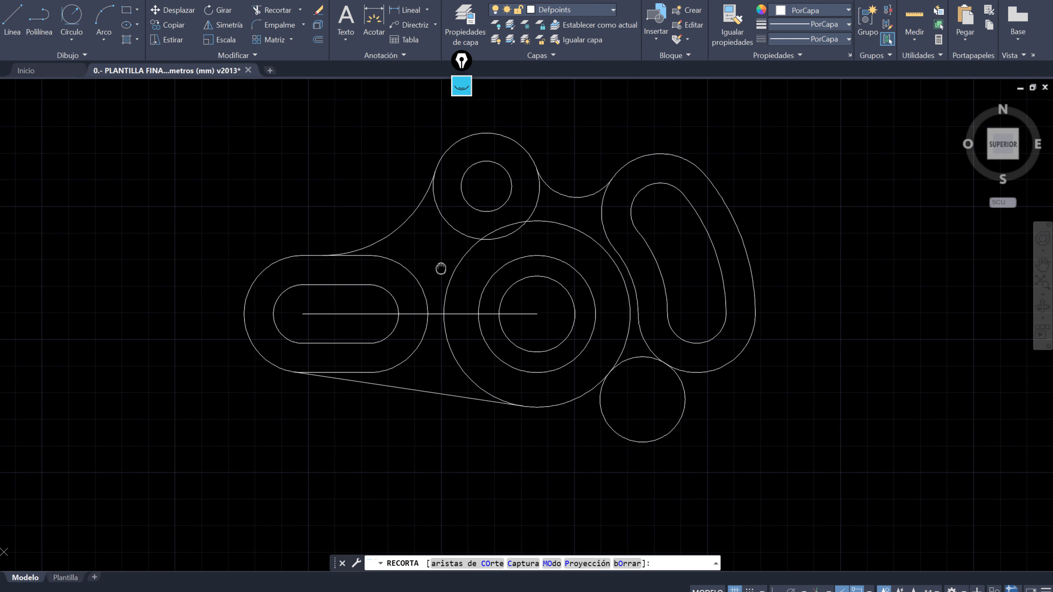
drag(551, 415, 634, 446)
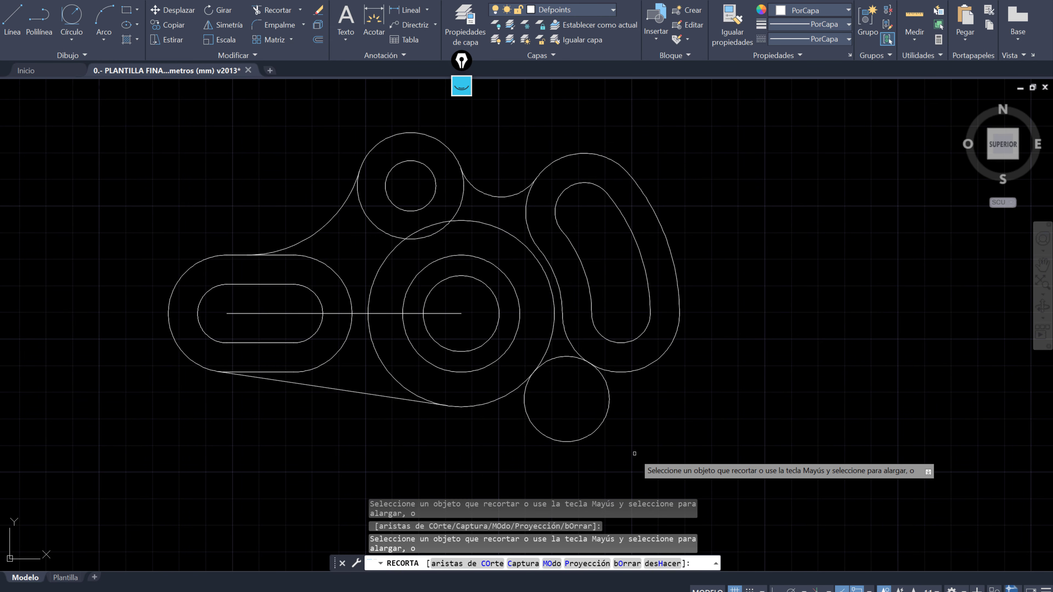
middle_drag(622, 432, 661, 449)
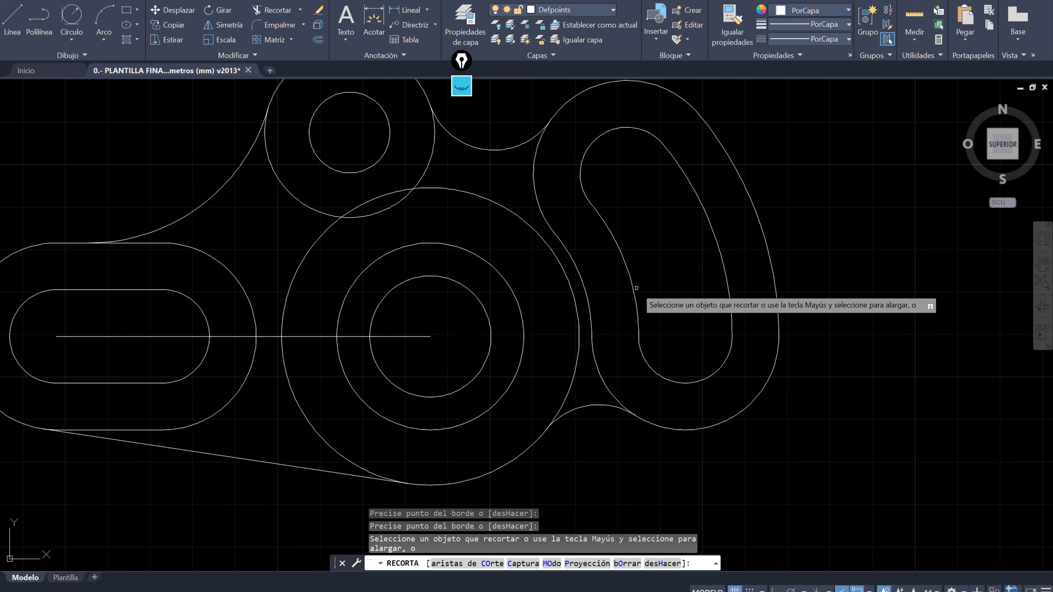
scroll(636, 288, down, 3)
key(alt+Tab)
key(alt+Tab)
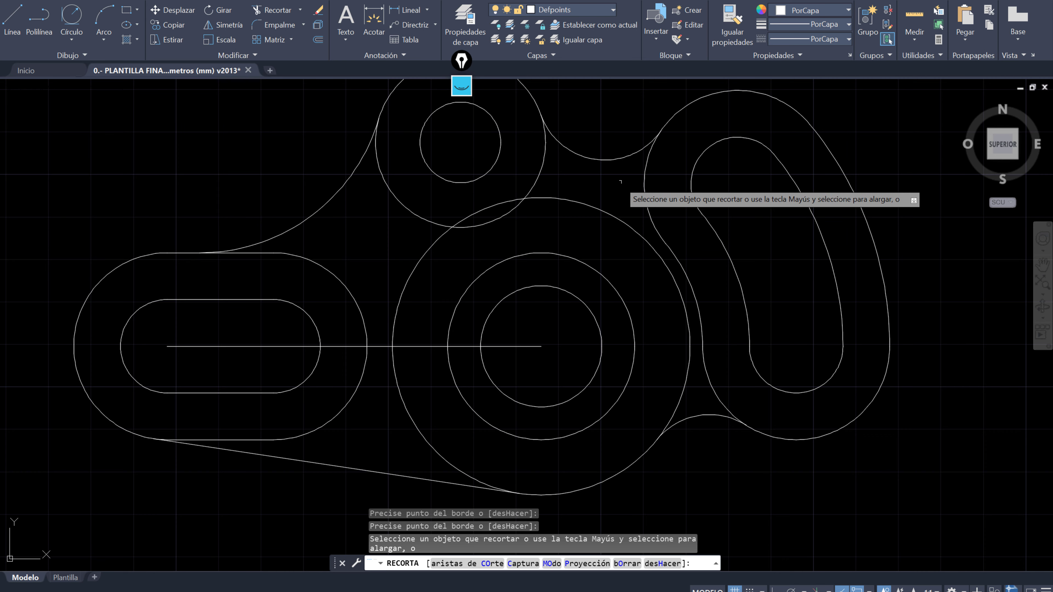
key(alt+Tab)
key(alt+Tab)
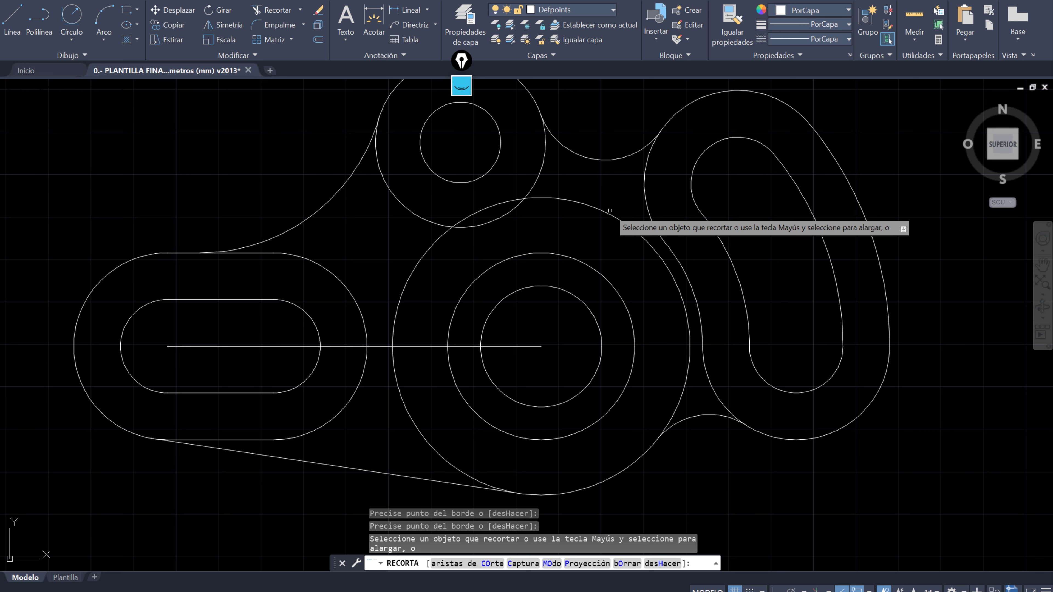
Step: Trim the leftover R35 circle arcs and delete the horizontal centre line
click(493, 230)
click(495, 210)
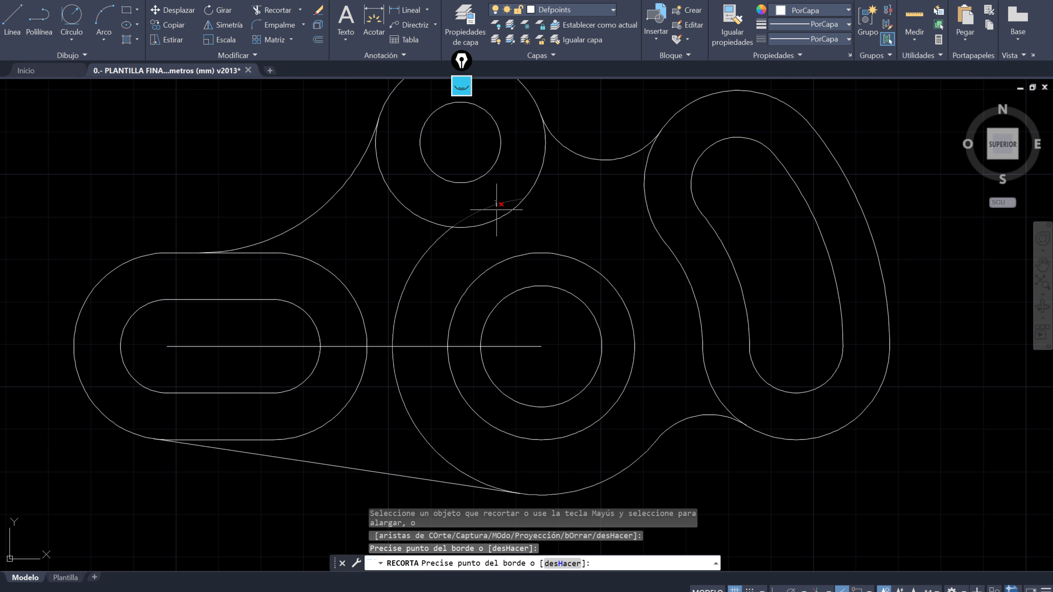
click(430, 255)
click(392, 401)
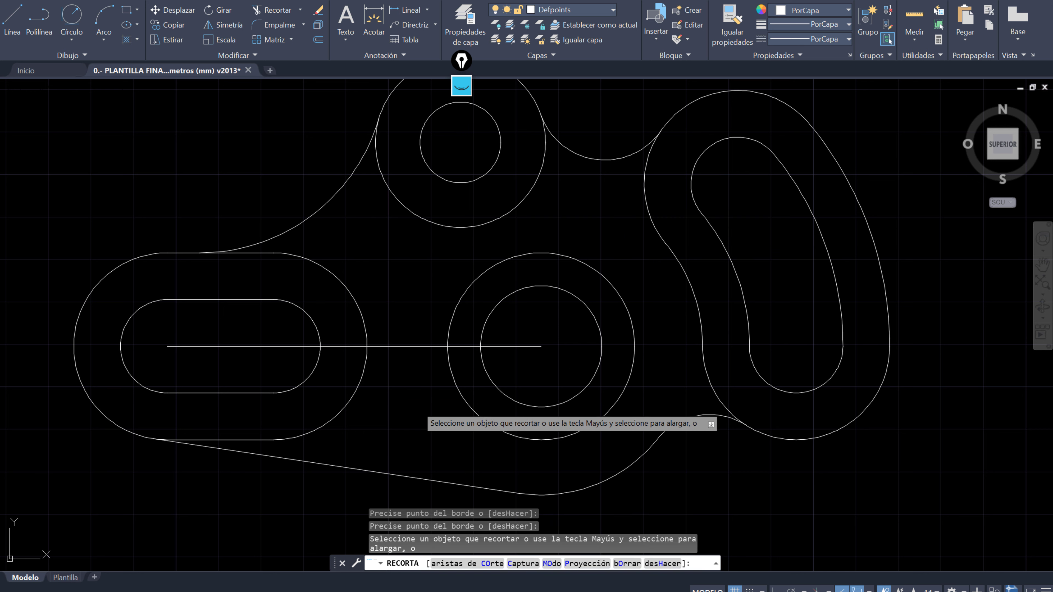
key(Escape)
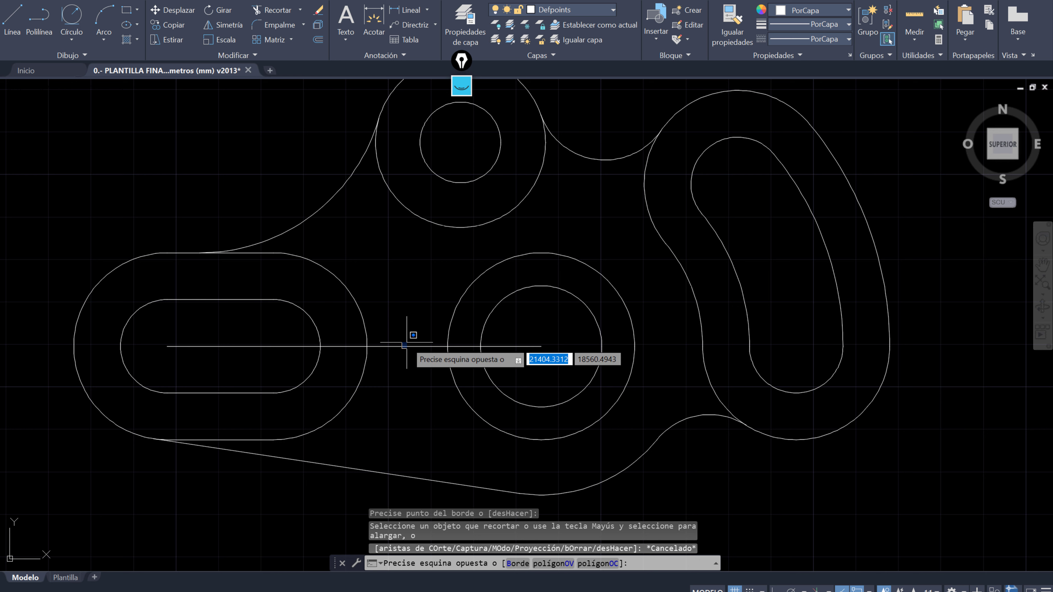
click(406, 346)
click(406, 346)
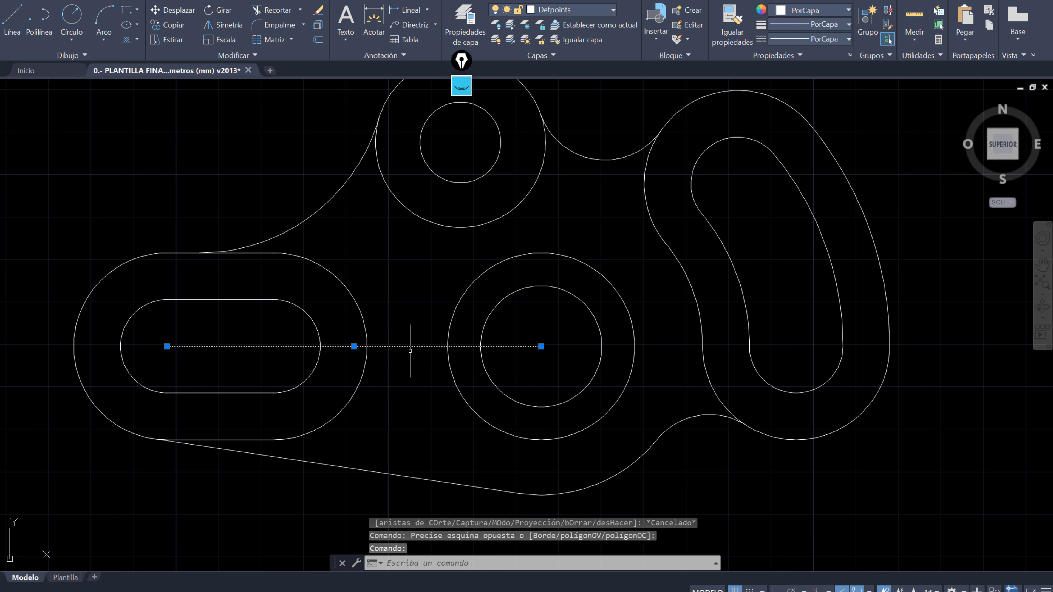
key(Delete)
scroll(610, 310, down, 2)
key(alt+Tab)
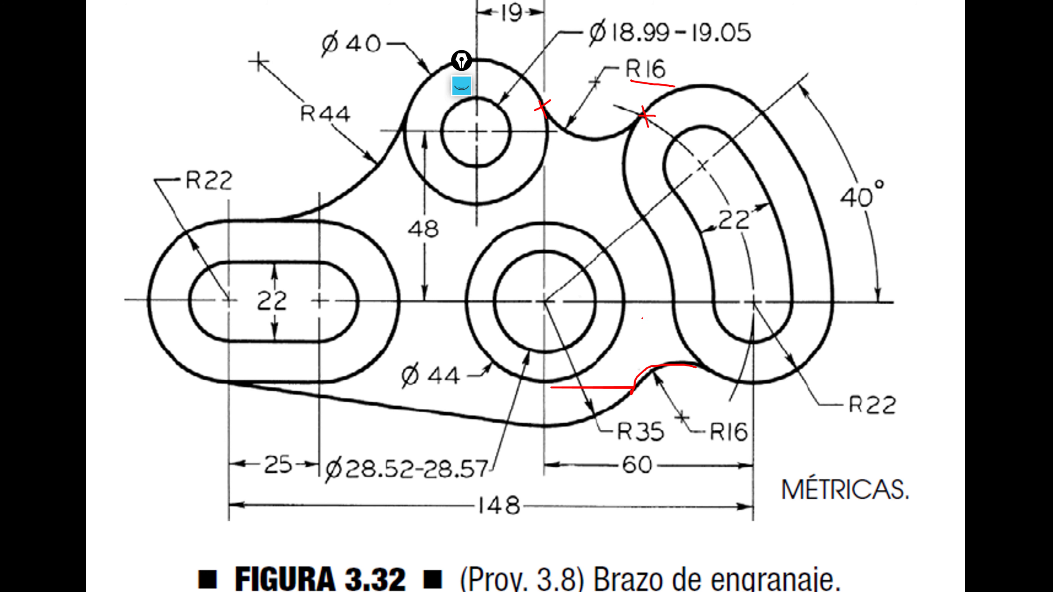
key(alt+Tab)
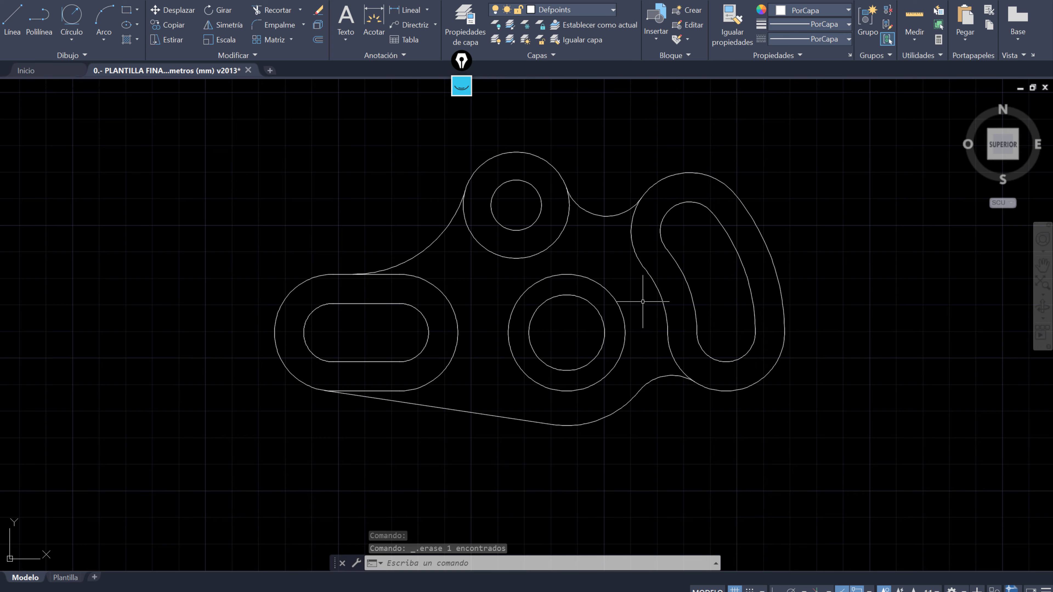
key(alt+Tab)
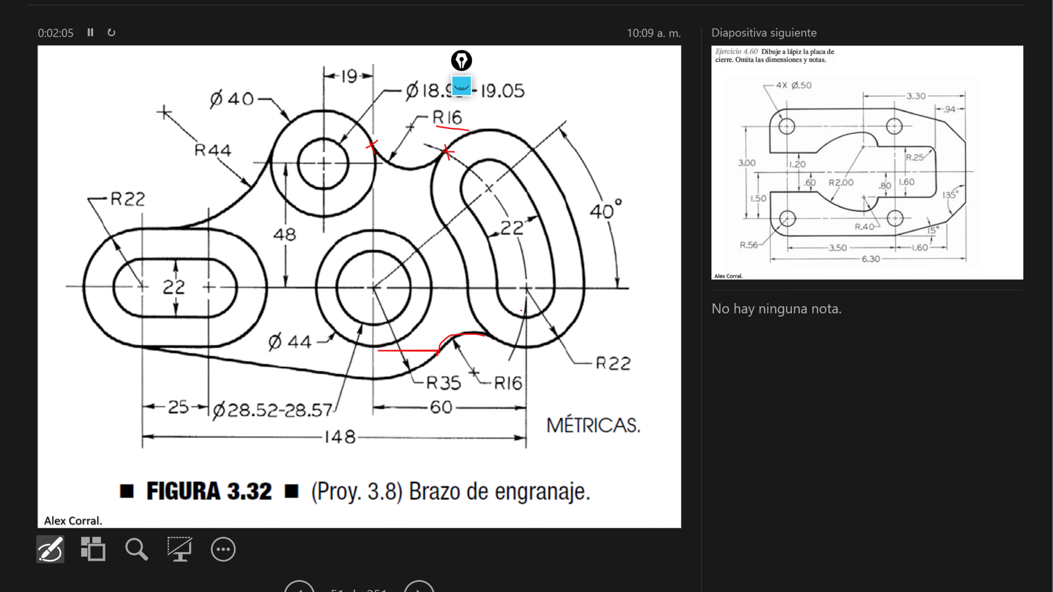
key(alt+Tab)
mouse_move(536, 311)
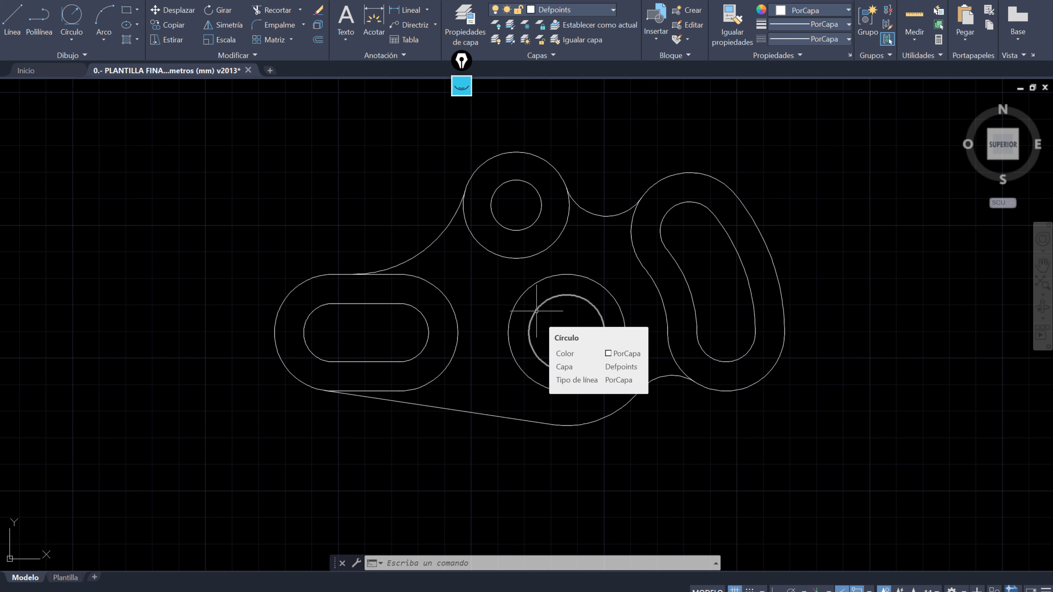